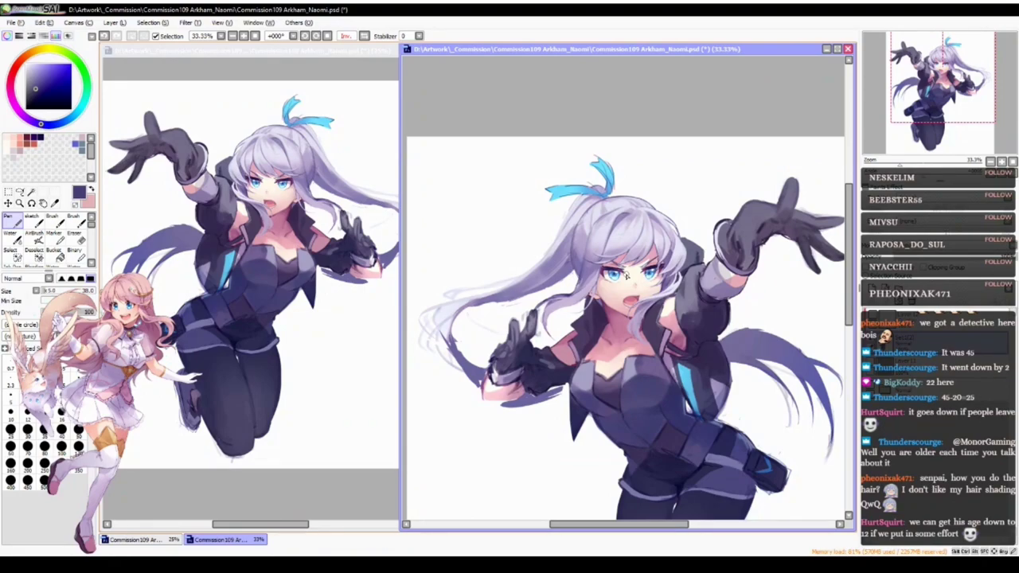
# - Draw a thin circle as a simple head base in the empty canvas area beside the character's legs
pyautogui.moveTo(520, 348); pyautogui.dragTo(520, 201)
pyautogui.scroll(1, 522, 354)
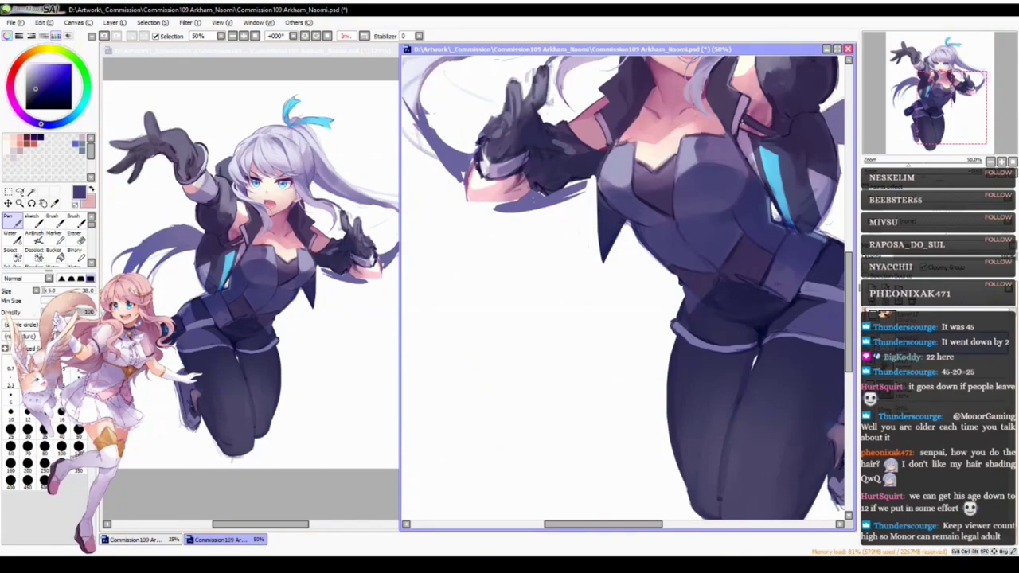
pyautogui.moveTo(522, 356)
pyautogui.mouseDown()
pyautogui.moveTo(546, 339)
pyautogui.moveTo(546, 297)
pyautogui.moveTo(528, 273)
pyautogui.moveTo(586, 278)
pyautogui.moveTo(549, 256)
pyautogui.moveTo(551, 323)
pyautogui.mouseUp()
pyautogui.hotkey('ctrl', 'z')
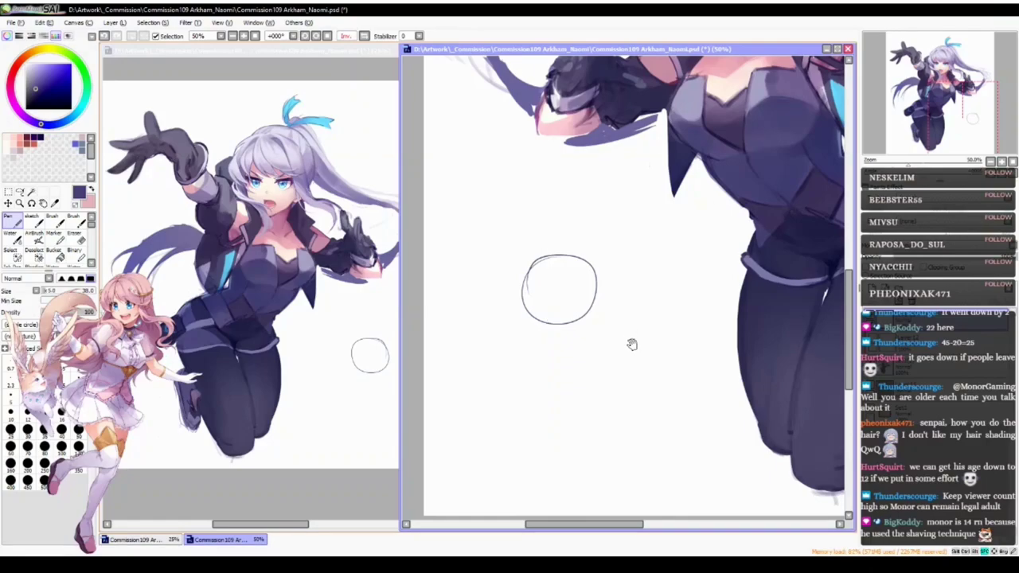
pyautogui.moveTo(632, 344); pyautogui.dragTo(628, 379)
pyautogui.scroll(2, 570, 323)
pyautogui.moveTo(519, 306); pyautogui.dragTo(515, 332)
pyautogui.hotkey('ctrl', 'z')
pyautogui.moveTo(549, 291)
pyautogui.mouseDown()
pyautogui.moveTo(523, 344)
pyautogui.moveTo(561, 380)
pyautogui.moveTo(582, 428)
pyautogui.mouseUp()
pyautogui.hotkey('ctrl', 'z')
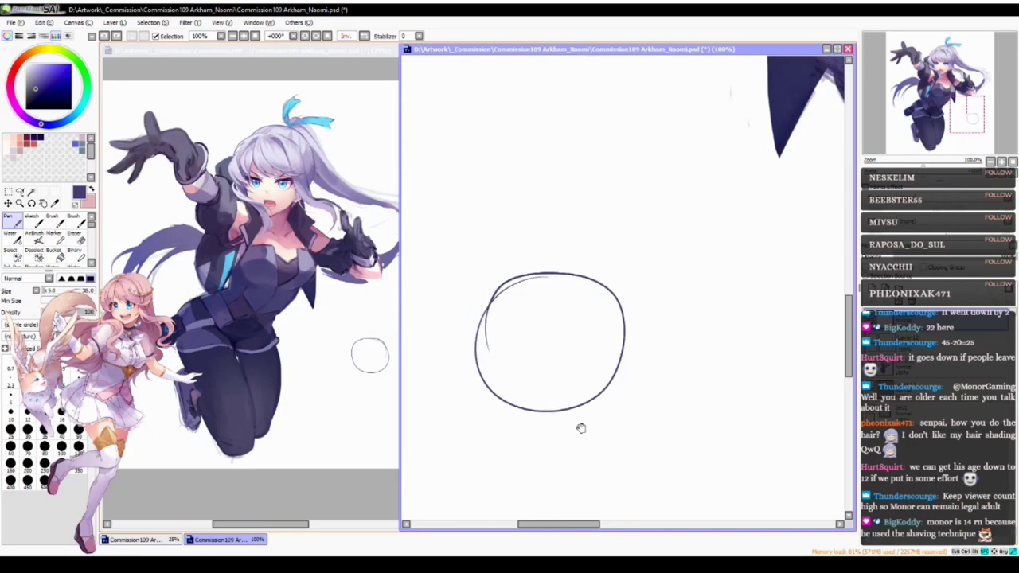
pyautogui.moveTo(562, 319); pyautogui.dragTo(564, 293)
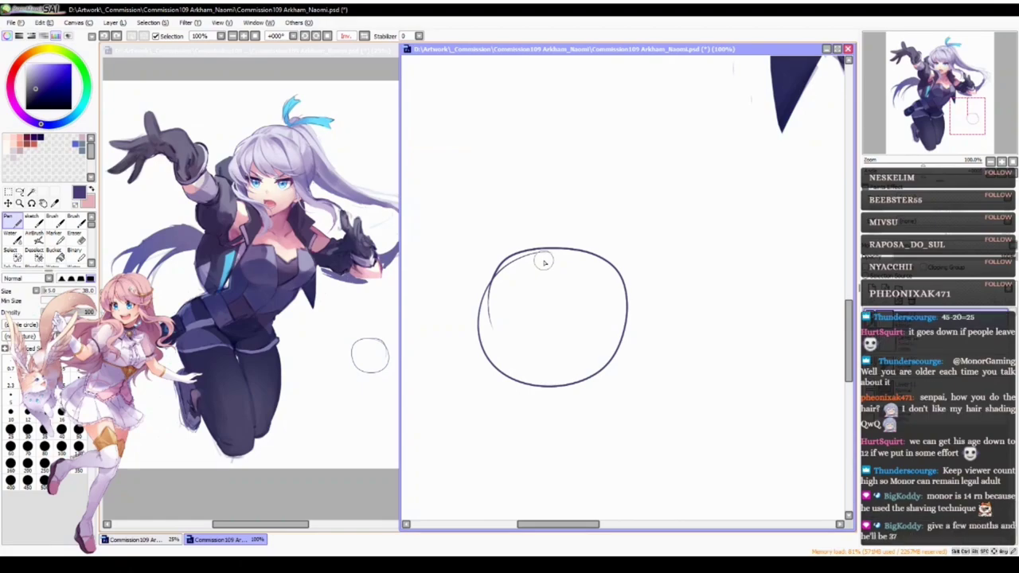
# - Sketch loose guide curves over the character's ponytail, neck, outstretched arm and the flowing tails behind her
pyautogui.keyDown('ctrl'); pyautogui.keyDown('alt'); pyautogui.click(699, 272); pyautogui.keyUp('alt'); pyautogui.keyUp('ctrl')
pyautogui.keyDown('ctrl'); pyautogui.keyDown('alt'); pyautogui.click(698, 272); pyautogui.keyUp('alt'); pyautogui.keyUp('ctrl')
pyautogui.keyDown('ctrl'); pyautogui.keyDown('alt'); pyautogui.click(698, 275); pyautogui.keyUp('alt'); pyautogui.keyUp('ctrl')
pyautogui.moveTo(740, 191); pyautogui.dragTo(583, 349)
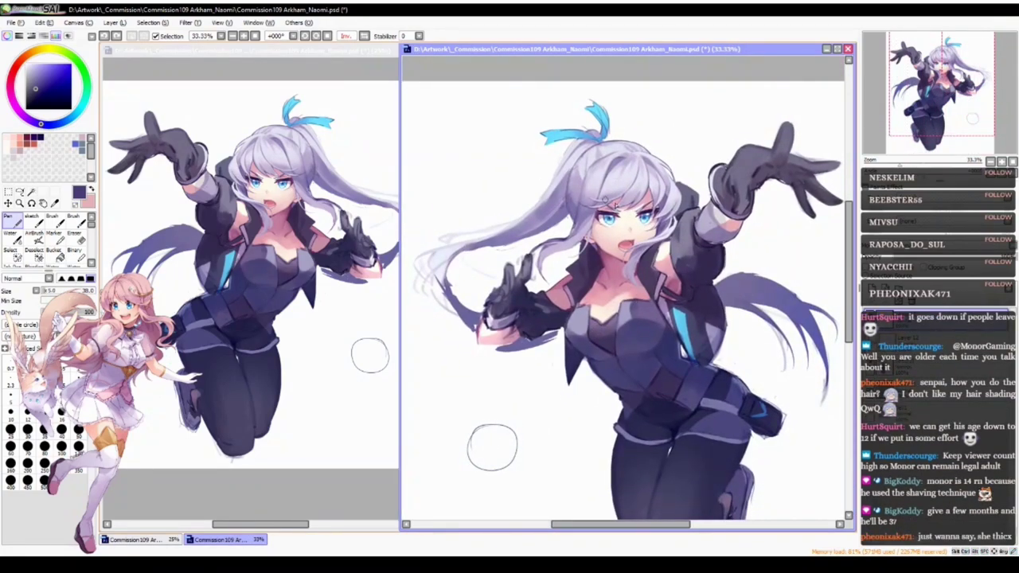
pyautogui.moveTo(519, 223); pyautogui.dragTo(486, 236)
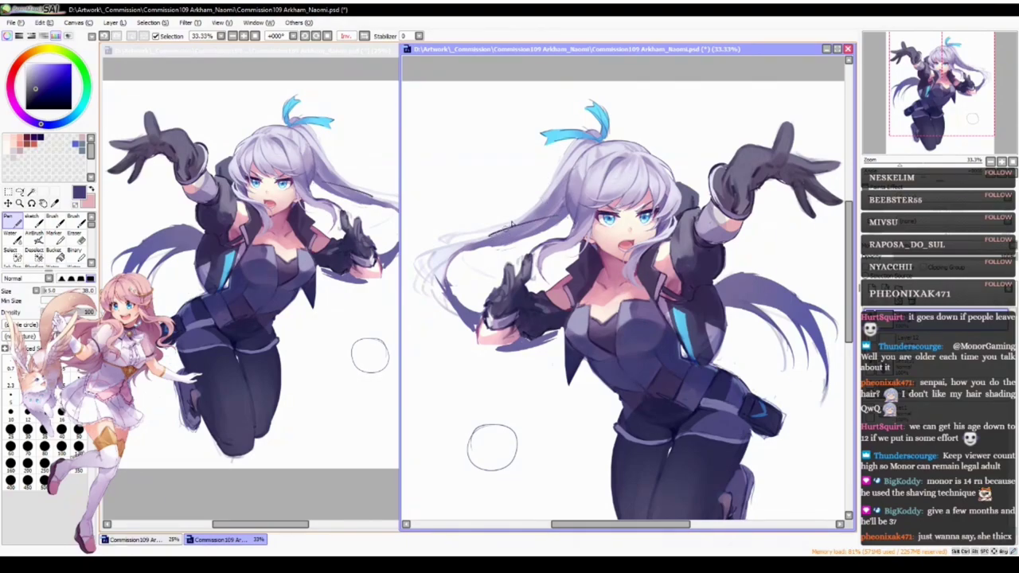
pyautogui.moveTo(590, 196); pyautogui.dragTo(639, 275)
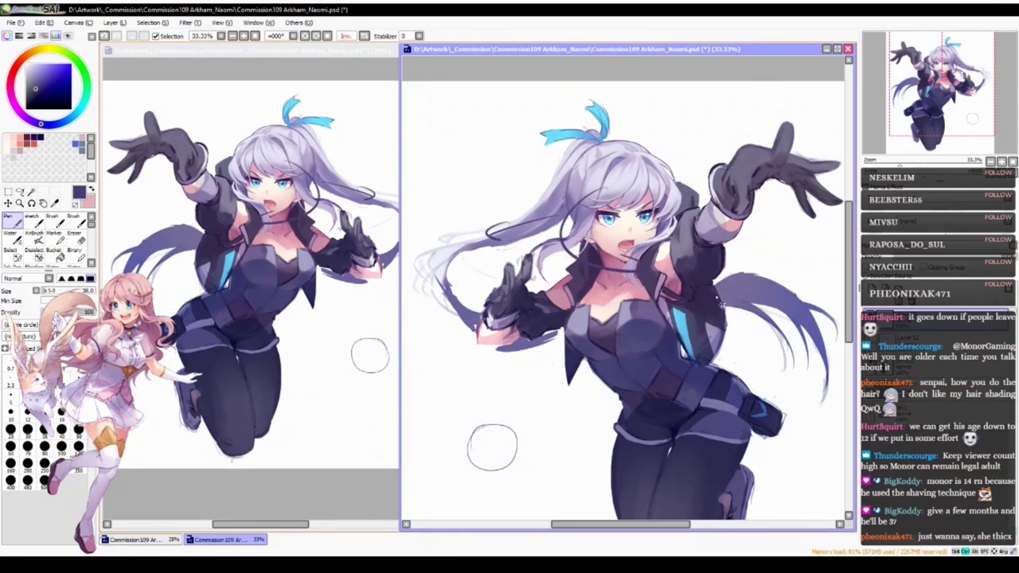
pyautogui.moveTo(563, 218)
pyautogui.mouseDown()
pyautogui.moveTo(513, 228)
pyautogui.moveTo(518, 243)
pyautogui.mouseUp()
pyautogui.moveTo(639, 150)
pyautogui.mouseDown()
pyautogui.moveTo(570, 191)
pyautogui.moveTo(609, 161)
pyautogui.moveTo(743, 312)
pyautogui.mouseUp()
pyautogui.moveTo(661, 182)
pyautogui.mouseDown()
pyautogui.moveTo(744, 312)
pyautogui.moveTo(822, 350)
pyautogui.mouseUp()
pyautogui.moveTo(752, 311); pyautogui.dragTo(825, 371)
pyautogui.moveTo(743, 270)
pyautogui.mouseDown()
pyautogui.moveTo(784, 266)
pyautogui.moveTo(842, 322)
pyautogui.moveTo(803, 369)
pyautogui.moveTo(729, 340)
pyautogui.mouseUp()
# - Undo the guide curves sketched over the character
pyautogui.hotkey('ctrl', 'z')
pyautogui.hotkey('ctrl', 'z')
pyautogui.hotkey('ctrl', 'z')
pyautogui.hotkey('ctrl', 'z')
pyautogui.hotkey('ctrl', 'z')
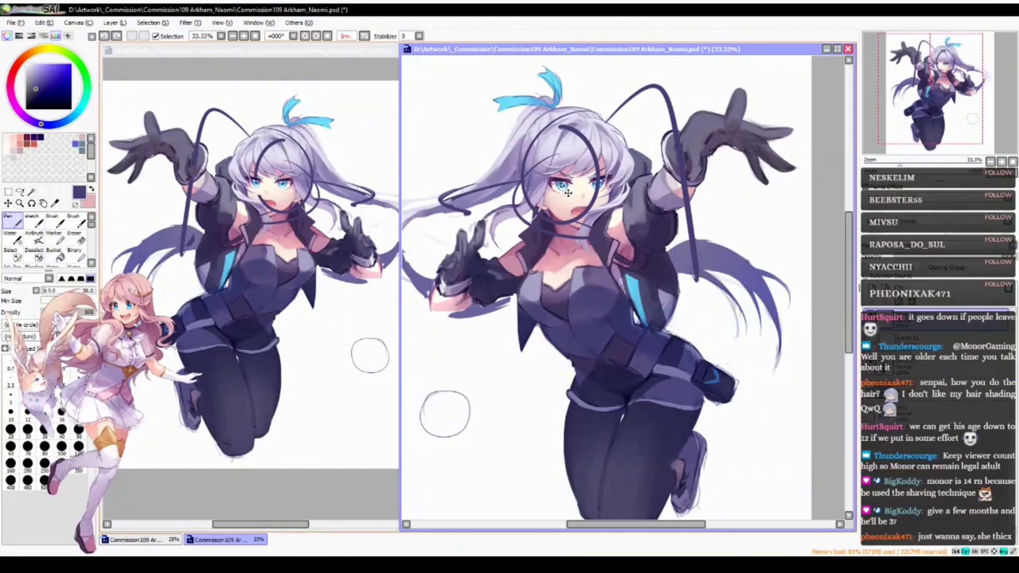
pyautogui.hotkey('ctrl', 'z')
pyautogui.hotkey('ctrl', 'z')
pyautogui.hotkey('ctrl', 'z')
pyautogui.hotkey('ctrl', 'z')
pyautogui.scroll(1, 568, 192)
pyautogui.hotkey('ctrl', 'z')
pyautogui.hotkey('ctrl', 'z')
pyautogui.hotkey('ctrl', 'z')
# - Trace curves along the side lock and ponytail, loop around the flowing tails behind her, and undo these marks
pyautogui.moveTo(579, 203); pyautogui.dragTo(607, 252)
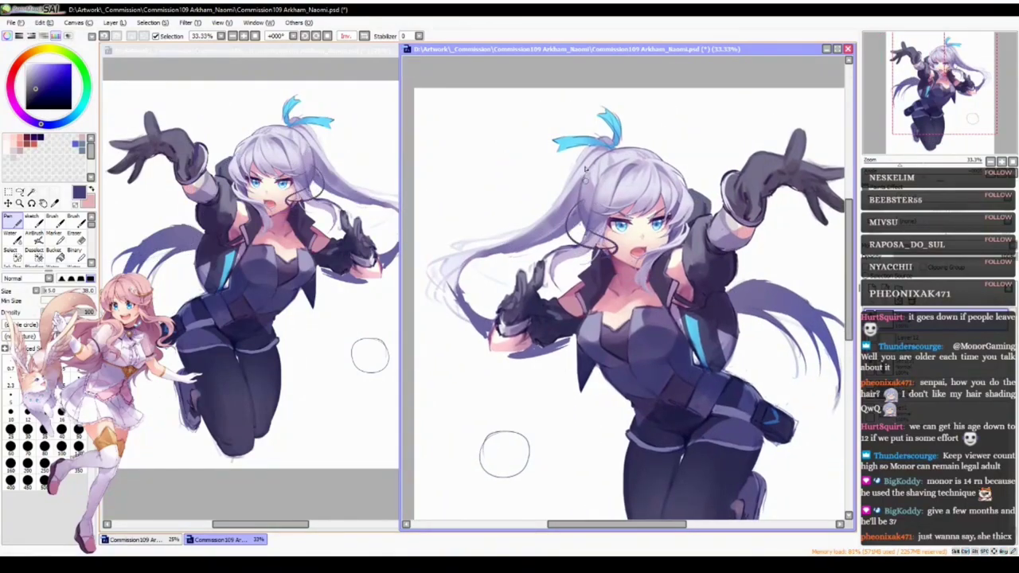
pyautogui.moveTo(602, 156)
pyautogui.mouseDown()
pyautogui.moveTo(513, 227)
pyautogui.moveTo(487, 296)
pyautogui.mouseUp()
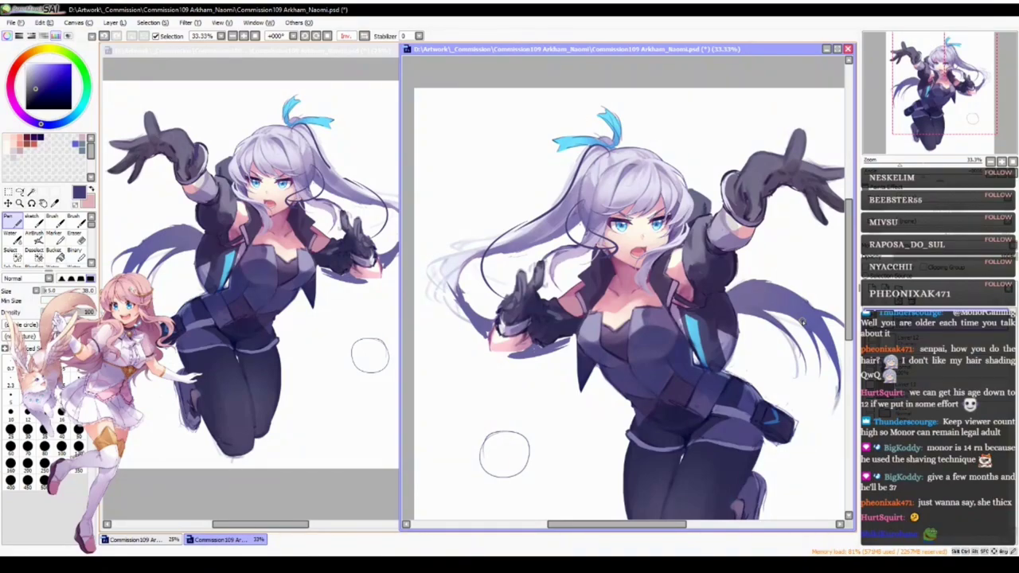
pyautogui.moveTo(682, 296); pyautogui.dragTo(670, 293)
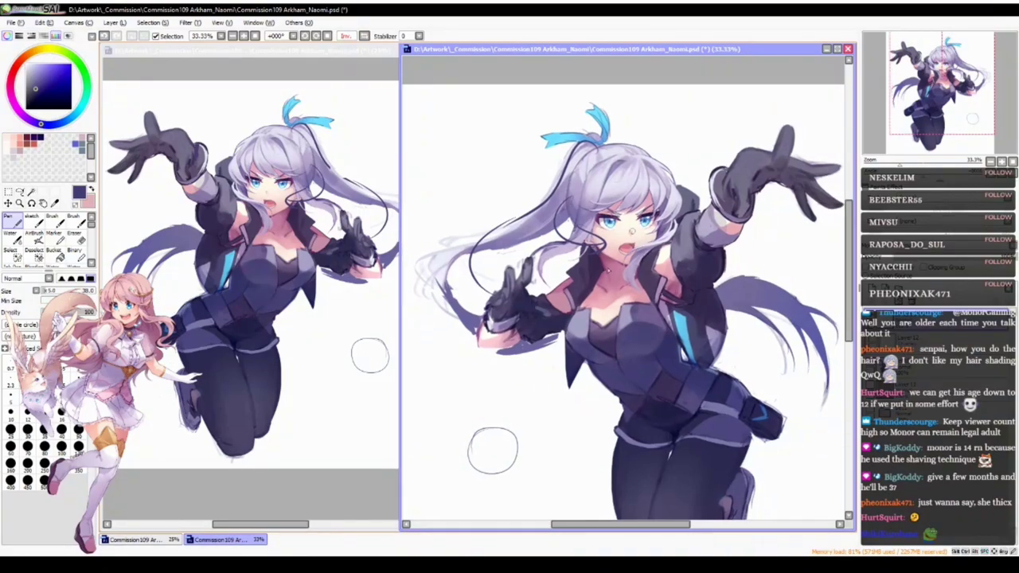
pyautogui.moveTo(803, 293)
pyautogui.mouseDown()
pyautogui.moveTo(753, 354)
pyautogui.moveTo(796, 271)
pyautogui.mouseUp()
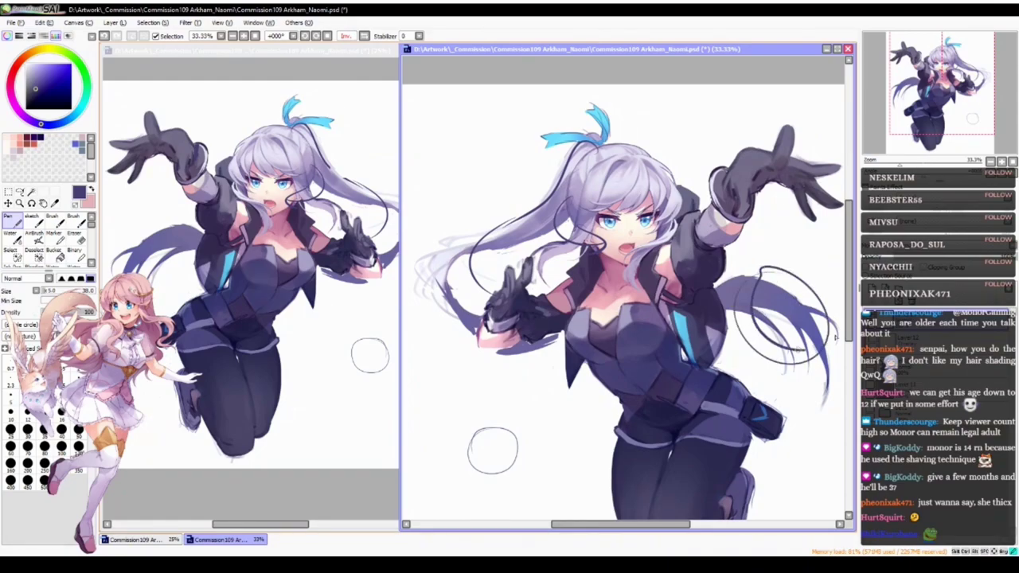
pyautogui.moveTo(589, 162)
pyautogui.mouseDown()
pyautogui.moveTo(524, 331)
pyautogui.moveTo(650, 298)
pyautogui.mouseUp()
pyautogui.hotkey('ctrl', 'z')
pyautogui.moveTo(785, 314)
pyautogui.mouseDown()
pyautogui.moveTo(763, 325)
pyautogui.moveTo(749, 303)
pyautogui.moveTo(769, 318)
pyautogui.mouseUp()
pyautogui.hotkey('ctrl', 'z')
pyautogui.hotkey('ctrl', 'z')
pyautogui.hotkey('ctrl', 'z')
pyautogui.hotkey('ctrl', 'z')
pyautogui.hotkey('ctrl', 'z')
pyautogui.hotkey('ctrl', 'z')
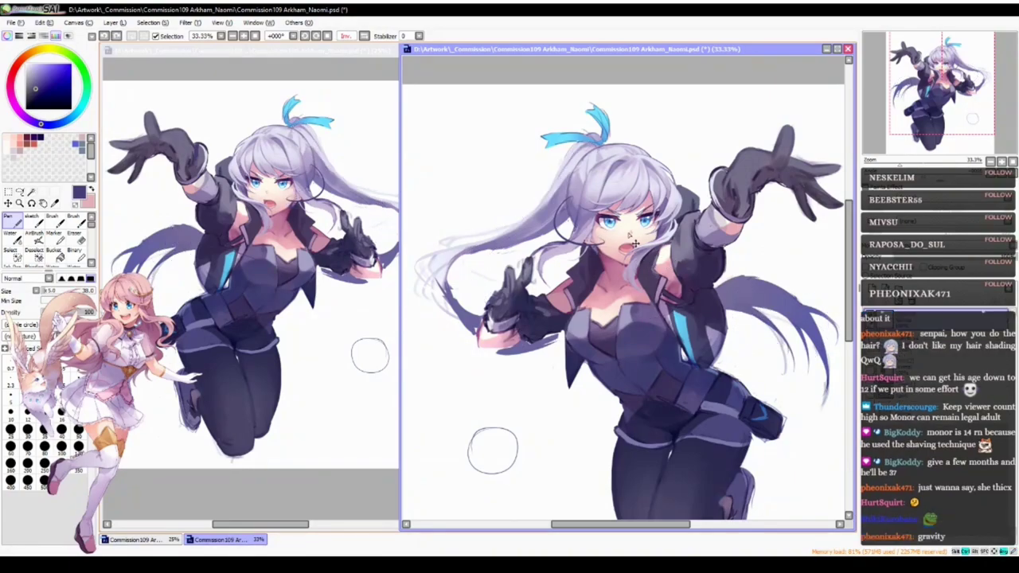
# - Try strokes across the character's face toward the side lock and undo them
pyautogui.moveTo(658, 239); pyautogui.dragTo(559, 237)
pyautogui.hotkey('ctrl', 'z')
pyautogui.moveTo(689, 225)
pyautogui.mouseDown()
pyautogui.moveTo(606, 249)
pyautogui.moveTo(619, 239)
pyautogui.moveTo(591, 241)
pyautogui.mouseUp()
pyautogui.hotkey('ctrl', 'z')
pyautogui.hotkey('ctrl', 'z')
pyautogui.hotkey('ctrl', 'z')
# - Sketch long diagonal lines across the arm, face and ponytail and undo them
pyautogui.moveTo(753, 107); pyautogui.dragTo(591, 244)
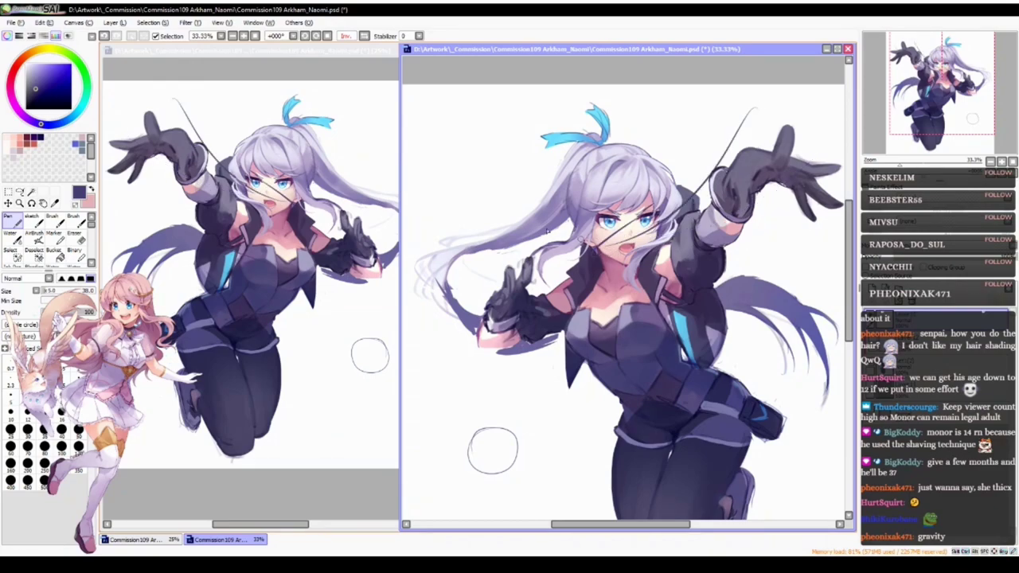
pyautogui.moveTo(674, 143); pyautogui.dragTo(588, 210)
pyautogui.moveTo(626, 167)
pyautogui.mouseDown()
pyautogui.moveTo(515, 214)
pyautogui.moveTo(505, 237)
pyautogui.mouseUp()
pyautogui.moveTo(503, 200)
pyautogui.mouseDown()
pyautogui.moveTo(453, 304)
pyautogui.moveTo(451, 333)
pyautogui.mouseUp()
pyautogui.hotkey('ctrl', 'z')
pyautogui.hotkey('ctrl', 'z')
pyautogui.hotkey('ctrl', 'z')
pyautogui.hotkey('ctrl', 'z')
pyautogui.hotkey('ctrl', 'z')
pyautogui.hotkey('ctrl', 'z')
pyautogui.hotkey('ctrl', 'z')
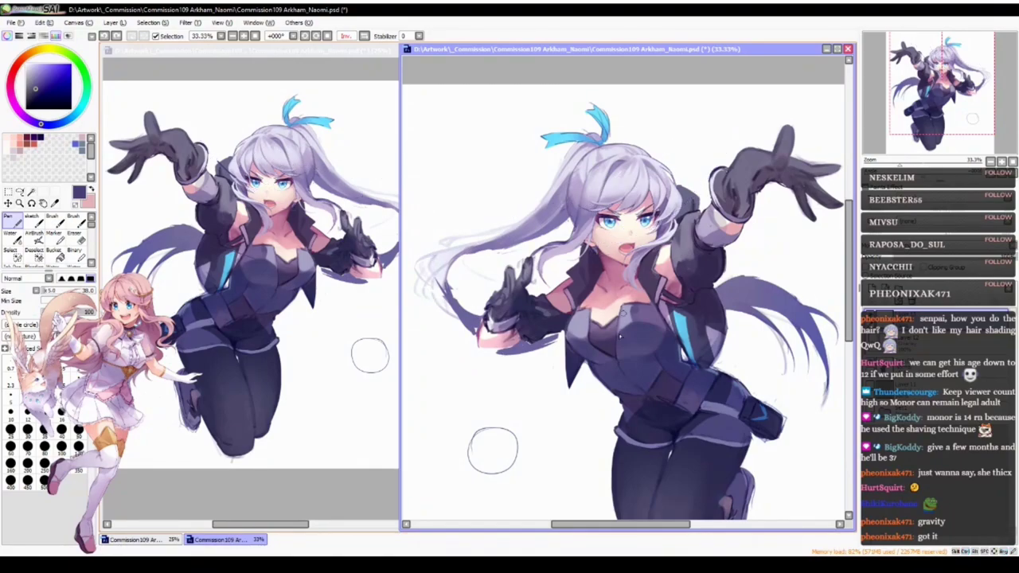
# - Redo the undone edits and try extra strokes around the hair locks framing the character's face
pyautogui.moveTo(623, 430); pyautogui.dragTo(640, 318)
pyautogui.moveTo(570, 312); pyautogui.dragTo(528, 443)
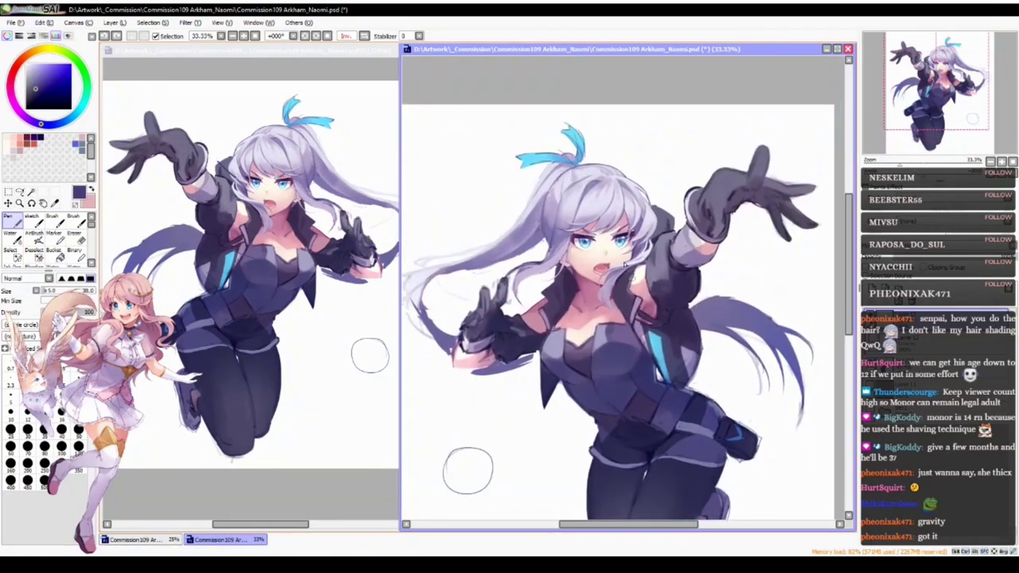
pyautogui.hotkey('ctrl', 'y')
pyautogui.hotkey('ctrl', 'y')
pyautogui.hotkey('ctrl', 'y')
pyautogui.hotkey('ctrl', 'y')
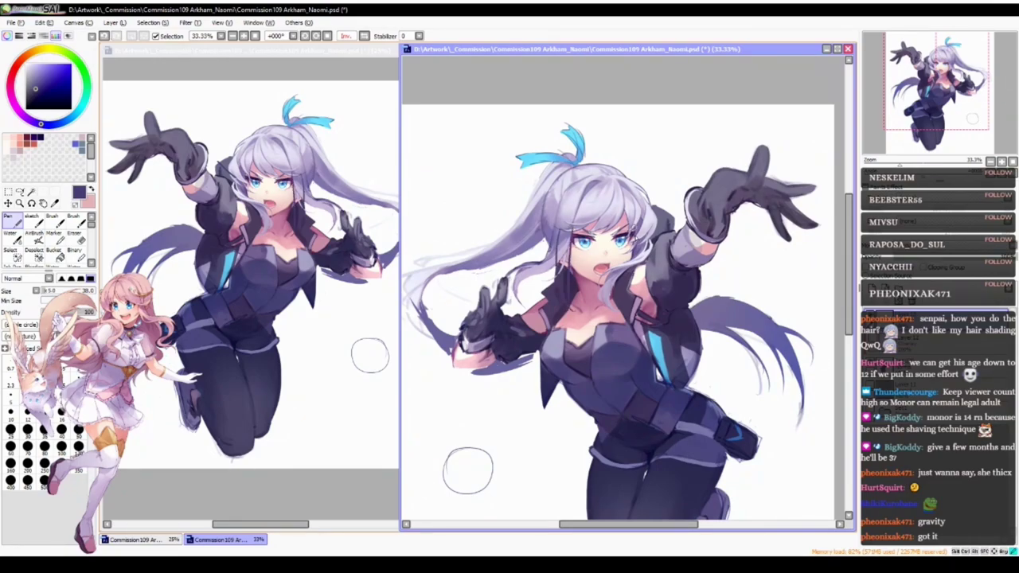
pyautogui.moveTo(613, 308); pyautogui.dragTo(635, 274)
pyautogui.moveTo(556, 246); pyautogui.dragTo(544, 304)
pyautogui.hotkey('ctrl', 'z')
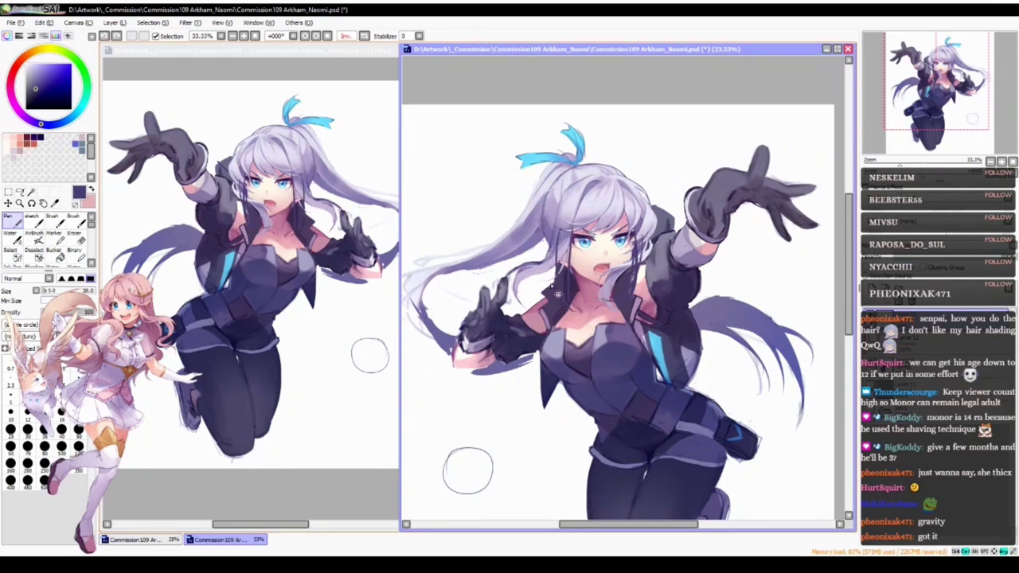
# - Draw a straight horizontal fringe line inside the circle, with a short stroke at each end
pyautogui.moveTo(468, 472)
pyautogui.mouseDown()
pyautogui.moveTo(451, 360)
pyautogui.moveTo(438, 365)
pyautogui.mouseUp()
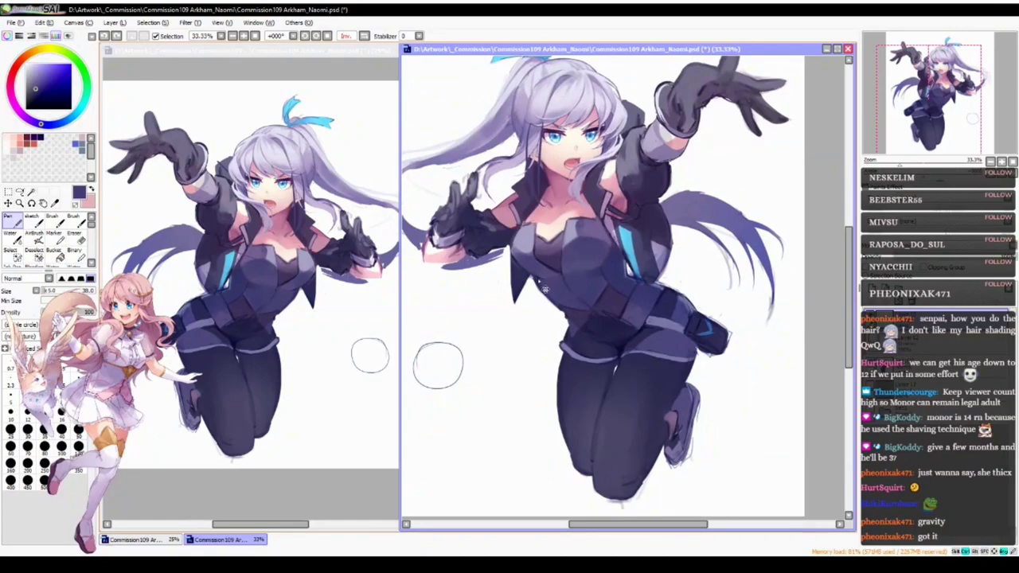
pyautogui.scroll(3, 438, 365)
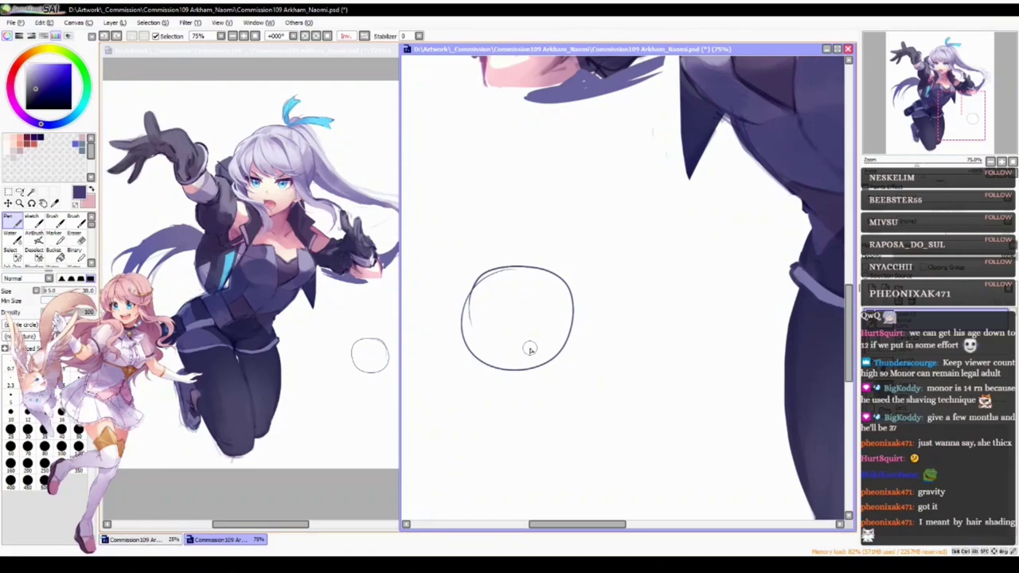
pyautogui.moveTo(569, 335); pyautogui.dragTo(586, 344)
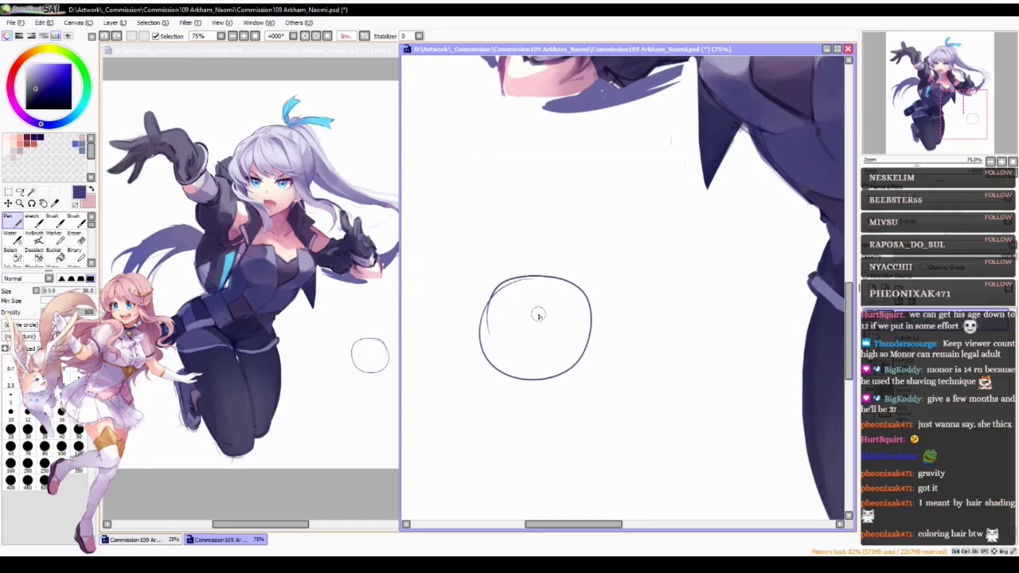
pyautogui.moveTo(521, 347); pyautogui.dragTo(512, 314)
pyautogui.moveTo(493, 230); pyautogui.dragTo(476, 286)
pyautogui.hotkey('ctrl', 'z')
pyautogui.moveTo(478, 282); pyautogui.dragTo(546, 278)
pyautogui.hotkey('ctrl', 'z')
pyautogui.hotkey('ctrl', 'z')
pyautogui.moveTo(489, 246)
pyautogui.mouseDown()
pyautogui.moveTo(474, 282)
pyautogui.moveTo(543, 281)
pyautogui.mouseUp()
pyautogui.hotkey('ctrl', 'z')
pyautogui.moveTo(478, 283); pyautogui.dragTo(560, 281)
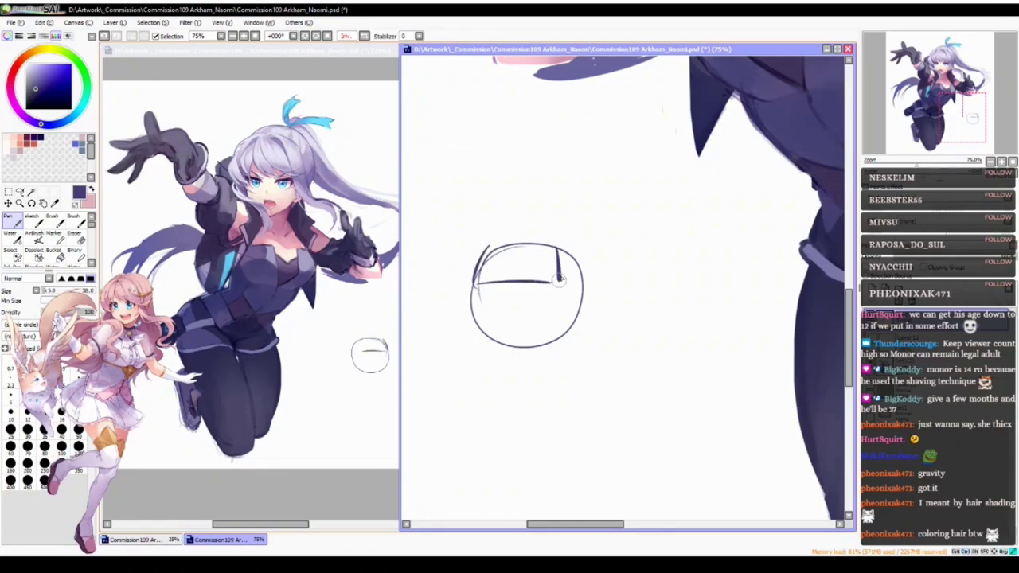
# - Draw long pointed hair locks hanging down on both sides of the circle
pyautogui.moveTo(560, 275); pyautogui.dragTo(555, 391)
pyautogui.moveTo(583, 291); pyautogui.dragTo(567, 386)
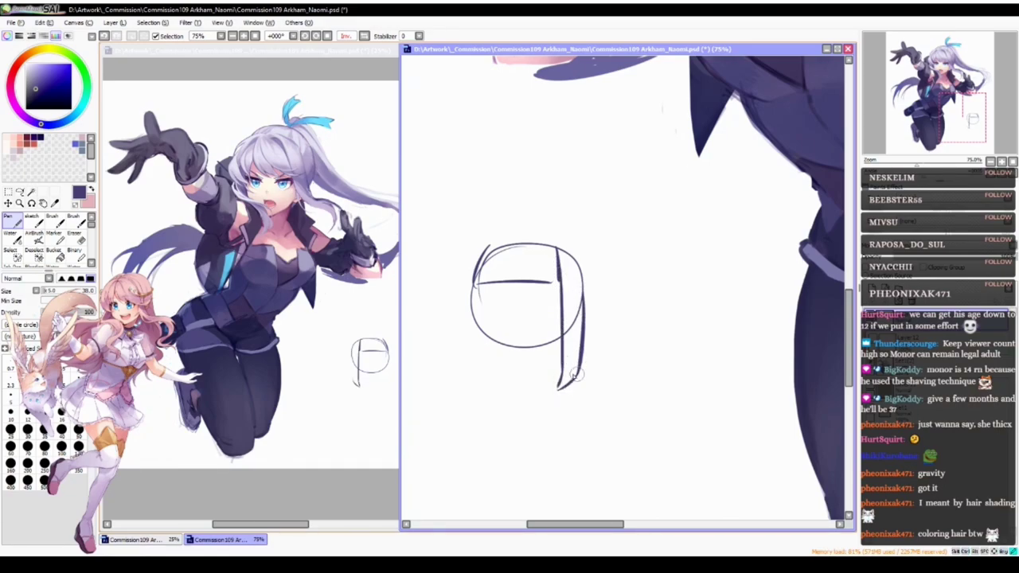
pyautogui.moveTo(477, 266); pyautogui.dragTo(494, 379)
pyautogui.hotkey('ctrl', 'z')
pyautogui.moveTo(470, 259); pyautogui.dragTo(478, 387)
pyautogui.moveTo(482, 338); pyautogui.dragTo(494, 388)
# - Draw the ear, the rounded crown outline and the back hair strands to complete the bob
pyautogui.moveTo(587, 293); pyautogui.dragTo(589, 320)
pyautogui.moveTo(476, 265)
pyautogui.mouseDown()
pyautogui.moveTo(497, 227)
pyautogui.moveTo(553, 212)
pyautogui.moveTo(608, 257)
pyautogui.moveTo(618, 328)
pyautogui.mouseUp()
pyautogui.moveTo(611, 267)
pyautogui.mouseDown()
pyautogui.moveTo(617, 352)
pyautogui.moveTo(594, 374)
pyautogui.mouseUp()
pyautogui.moveTo(592, 328)
pyautogui.mouseDown()
pyautogui.moveTo(590, 371)
pyautogui.moveTo(610, 366)
pyautogui.mouseUp()
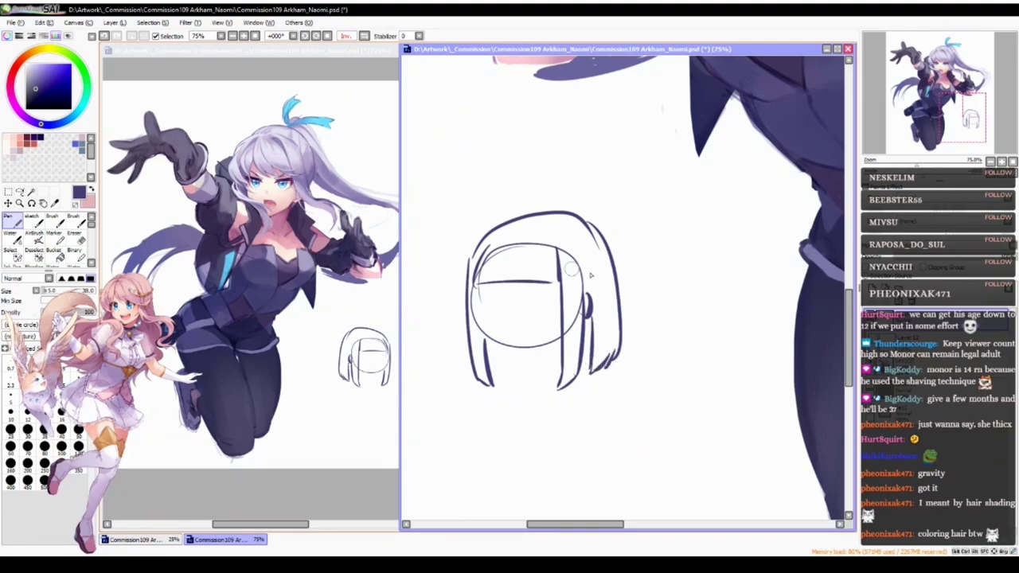
pyautogui.moveTo(588, 319); pyautogui.dragTo(586, 376)
# - Erase the circle's construction lines above the fringe and across the side lock
pyautogui.press('e')
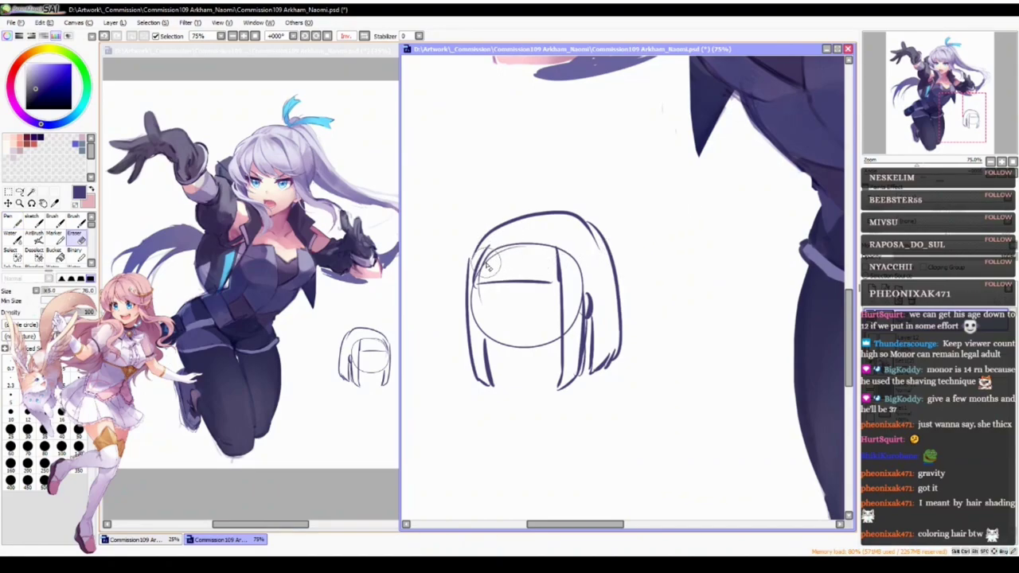
pyautogui.moveTo(494, 260)
pyautogui.mouseDown()
pyautogui.moveTo(535, 235)
pyautogui.moveTo(570, 238)
pyautogui.moveTo(553, 238)
pyautogui.moveTo(570, 251)
pyautogui.moveTo(569, 343)
pyautogui.mouseUp()
pyautogui.click(548, 243)
# - Draw a diagonal arrow with the sketch brush beside the bob head, pointing down toward it
pyautogui.press('n')
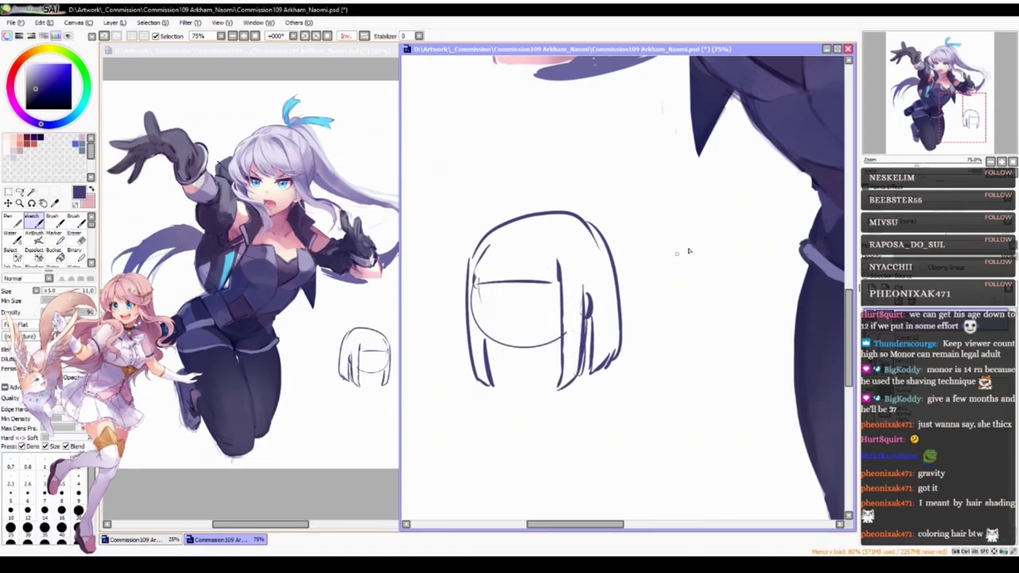
pyautogui.moveTo(721, 206); pyautogui.dragTo(661, 244)
pyautogui.moveTo(675, 222); pyautogui.dragTo(684, 246)
pyautogui.moveTo(555, 243); pyautogui.dragTo(535, 203)
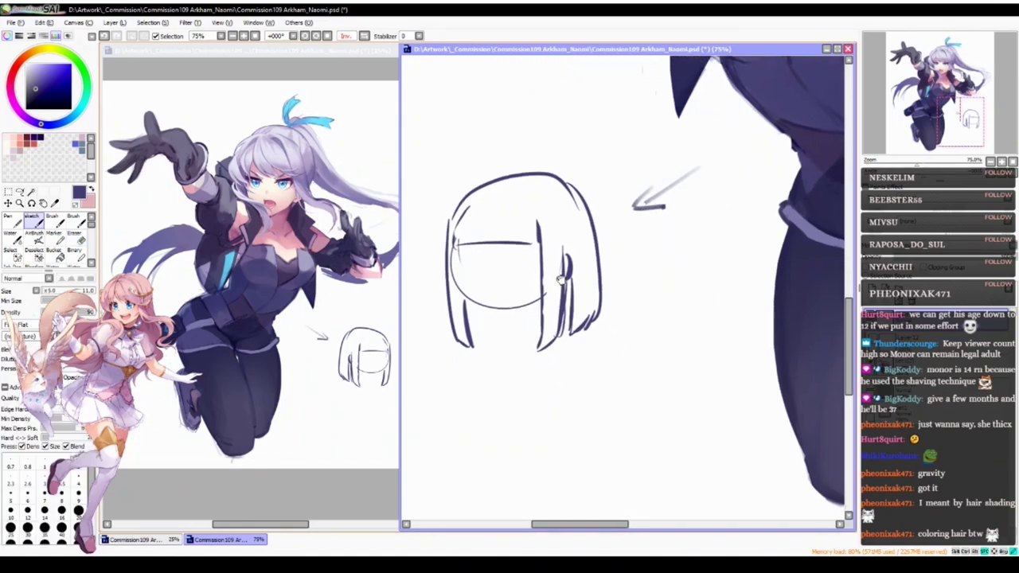
pyautogui.moveTo(468, 262); pyautogui.dragTo(470, 304)
pyautogui.click(43, 51)
pyautogui.moveTo(44, 73); pyautogui.dragTo(50, 65)
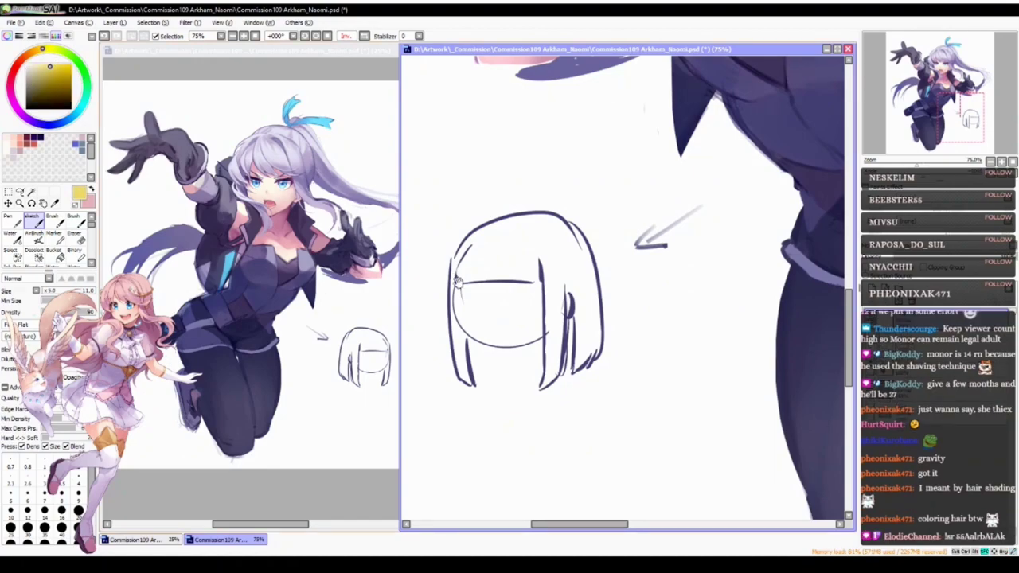
pyautogui.moveTo(458, 281); pyautogui.dragTo(483, 276)
# - Set the drawing colour to a muted grey-violet and switch to the Pen brush
pyautogui.click(38, 123)
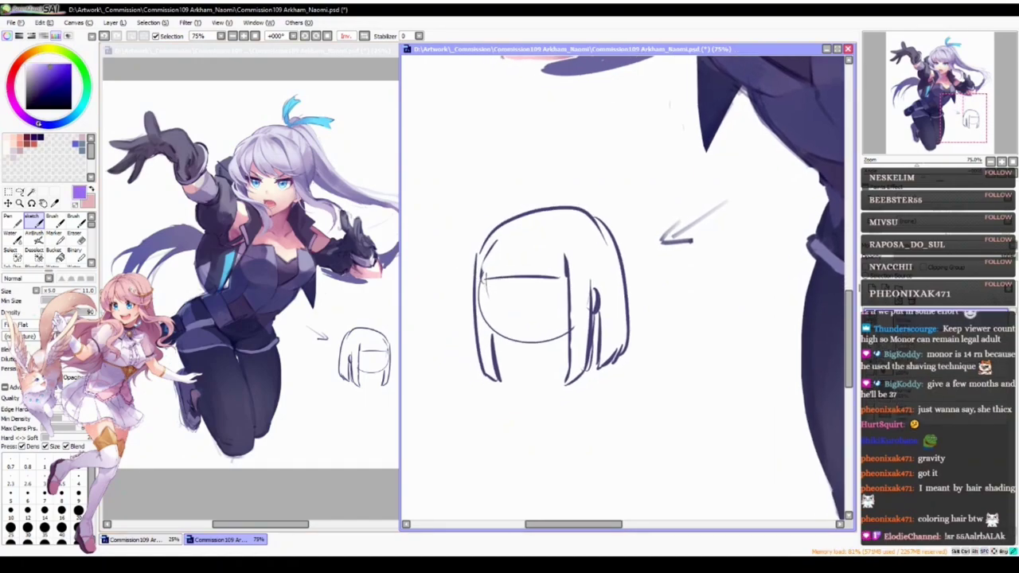
pyautogui.click(45, 71)
pyautogui.moveTo(37, 74); pyautogui.dragTo(33, 81)
pyautogui.moveTo(503, 298)
pyautogui.mouseDown()
pyautogui.moveTo(509, 316)
pyautogui.moveTo(493, 325)
pyautogui.mouseUp()
pyautogui.press('n')
# - Fill the hair lock on the side away from the arrow with grey-violet Pen strokes
pyautogui.moveTo(494, 252)
pyautogui.mouseDown()
pyautogui.moveTo(507, 253)
pyautogui.moveTo(498, 221)
pyautogui.moveTo(483, 236)
pyautogui.mouseUp()
pyautogui.hotkey('ctrl', 'z')
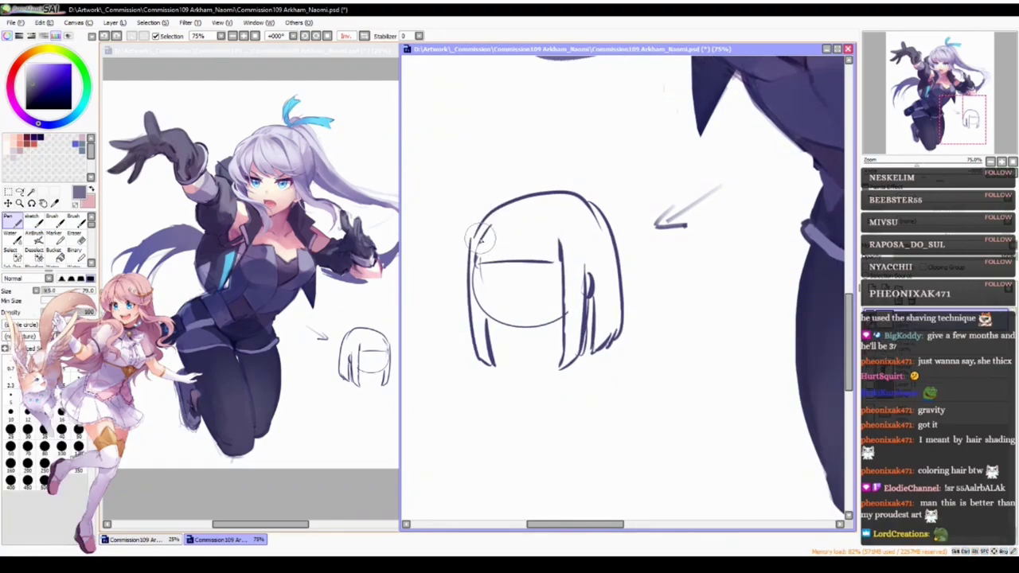
pyautogui.hotkey('ctrl', 'z')
pyautogui.moveTo(478, 263)
pyautogui.mouseDown()
pyautogui.moveTo(474, 347)
pyautogui.moveTo(483, 359)
pyautogui.moveTo(470, 294)
pyautogui.moveTo(492, 374)
pyautogui.mouseUp()
pyautogui.hotkey('ctrl', 'z')
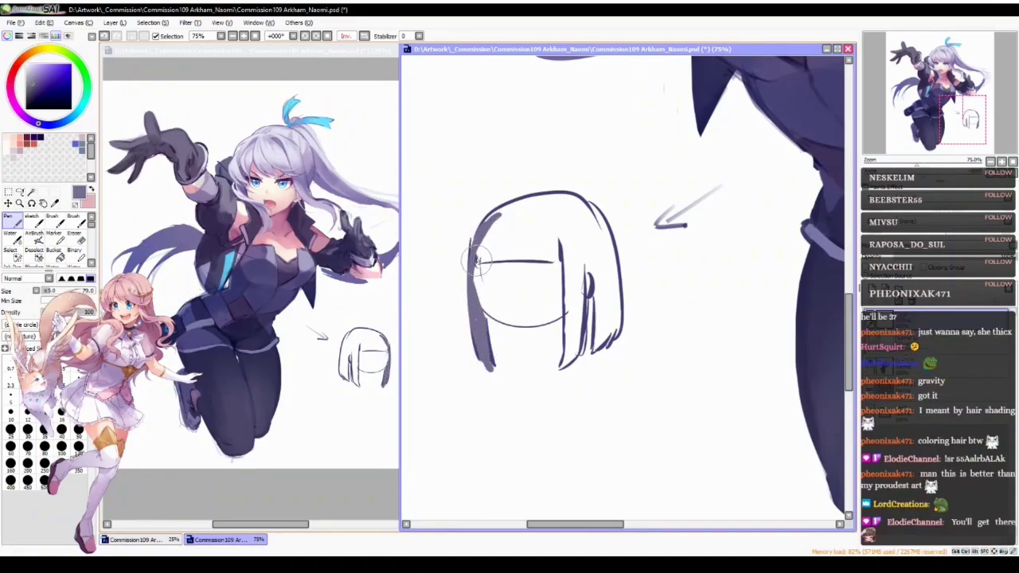
# - Paint grey-violet along the fringe line, over the crown and down the back hair nearest the arrow
pyautogui.moveTo(473, 263)
pyautogui.mouseDown()
pyautogui.moveTo(478, 319)
pyautogui.moveTo(476, 261)
pyautogui.moveTo(551, 259)
pyautogui.mouseUp()
pyautogui.moveTo(477, 259)
pyautogui.mouseDown()
pyautogui.moveTo(506, 218)
pyautogui.moveTo(544, 201)
pyautogui.moveTo(582, 220)
pyautogui.mouseUp()
pyautogui.moveTo(511, 220)
pyautogui.mouseDown()
pyautogui.moveTo(575, 199)
pyautogui.moveTo(596, 251)
pyautogui.moveTo(587, 209)
pyautogui.moveTo(610, 307)
pyautogui.mouseUp()
pyautogui.moveTo(591, 204)
pyautogui.mouseDown()
pyautogui.moveTo(615, 275)
pyautogui.moveTo(613, 330)
pyautogui.mouseUp()
pyautogui.hotkey('ctrl', 'z')
pyautogui.moveTo(602, 227)
pyautogui.mouseDown()
pyautogui.moveTo(609, 342)
pyautogui.moveTo(593, 263)
pyautogui.moveTo(605, 339)
pyautogui.moveTo(612, 226)
pyautogui.moveTo(584, 202)
pyautogui.moveTo(609, 253)
pyautogui.moveTo(602, 309)
pyautogui.mouseUp()
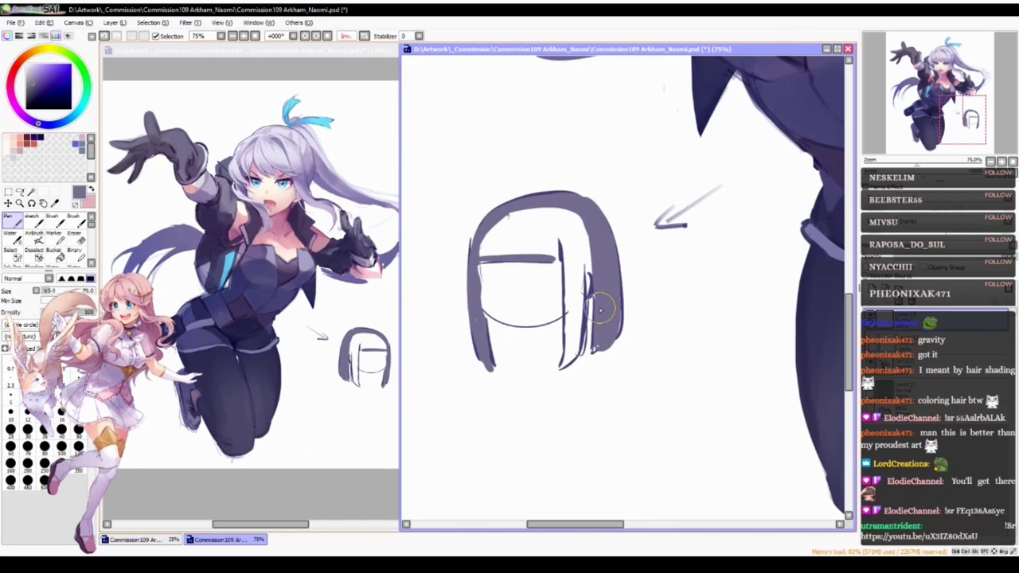
# - Fill the long front lock beside the ear and the adjoining back hair with grey-violet
pyautogui.moveTo(555, 249)
pyautogui.mouseDown()
pyautogui.moveTo(579, 268)
pyautogui.moveTo(563, 233)
pyautogui.moveTo(588, 262)
pyautogui.moveTo(595, 346)
pyautogui.mouseUp()
pyautogui.hotkey('ctrl', 'z')
pyautogui.moveTo(603, 279)
pyautogui.mouseDown()
pyautogui.moveTo(583, 375)
pyautogui.moveTo(592, 368)
pyautogui.moveTo(582, 367)
pyautogui.moveTo(588, 351)
pyautogui.moveTo(581, 375)
pyautogui.moveTo(616, 325)
pyautogui.moveTo(616, 302)
pyautogui.moveTo(618, 338)
pyautogui.mouseUp()
pyautogui.moveTo(540, 344); pyautogui.dragTo(540, 359)
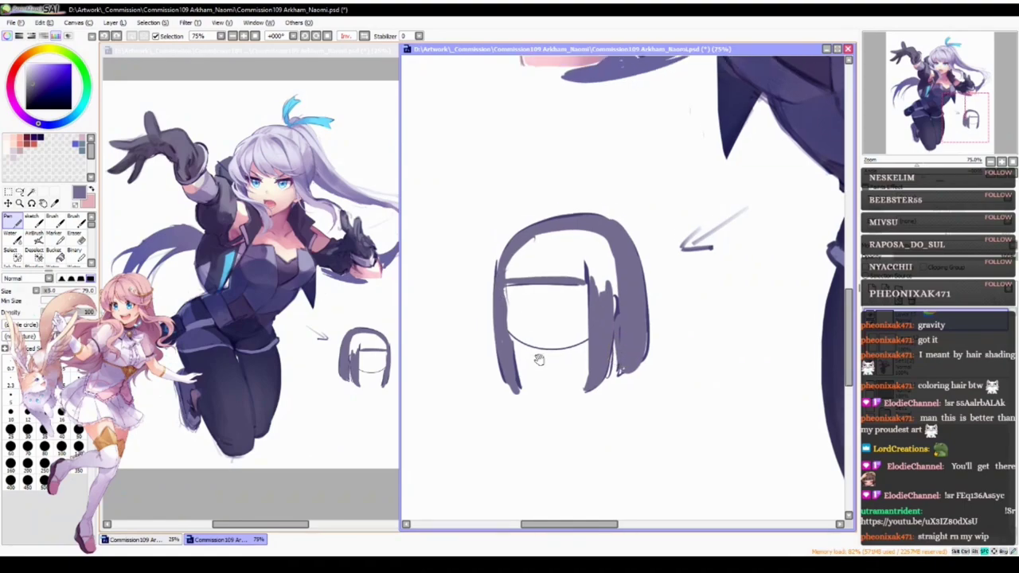
pyautogui.moveTo(630, 328)
pyautogui.mouseDown()
pyautogui.moveTo(618, 354)
pyautogui.moveTo(621, 325)
pyautogui.mouseUp()
# - Bucket-fill the remaining blank area above the fringe with grey-violet and return to the Pen
pyautogui.press('g')
pyautogui.click(571, 262)
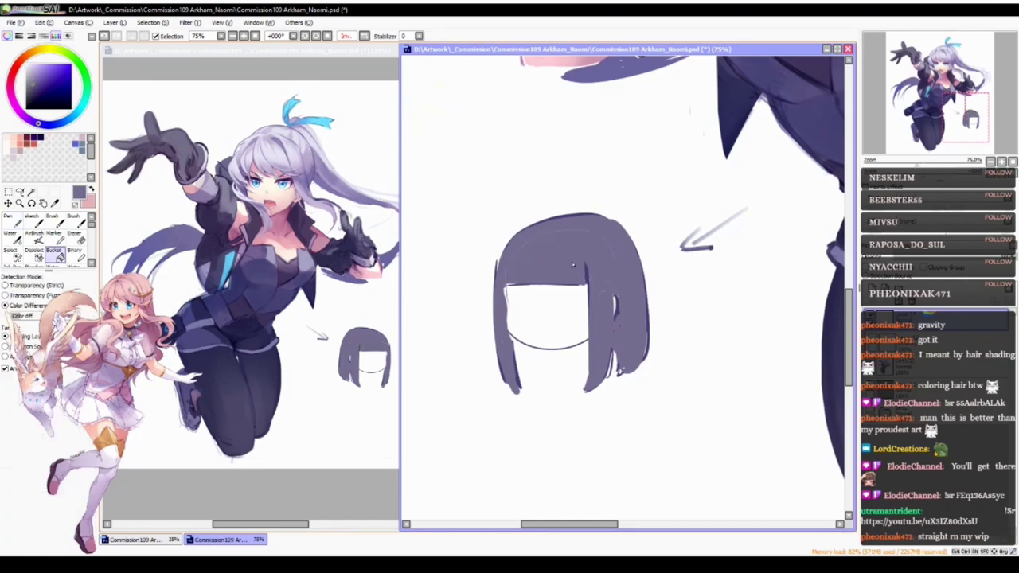
pyautogui.press('n')
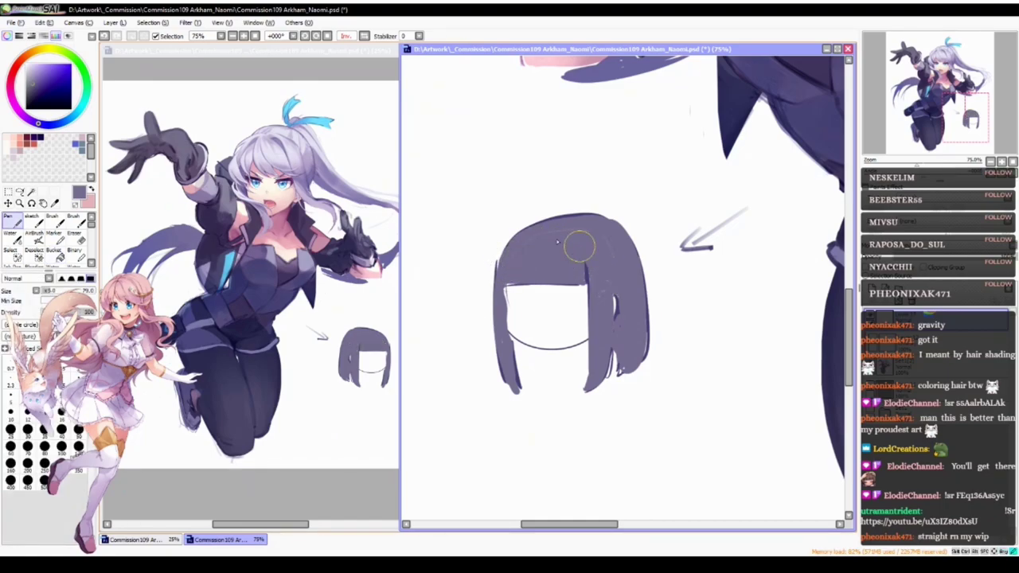
# - Finish covering the crown and side lock with grey-violet, and mark the fringe's edge beside that lock in darker violet
pyautogui.moveTo(528, 242)
pyautogui.mouseDown()
pyautogui.moveTo(607, 256)
pyautogui.moveTo(612, 274)
pyautogui.moveTo(594, 284)
pyautogui.moveTo(621, 340)
pyautogui.mouseUp()
pyautogui.moveTo(498, 282); pyautogui.dragTo(511, 333)
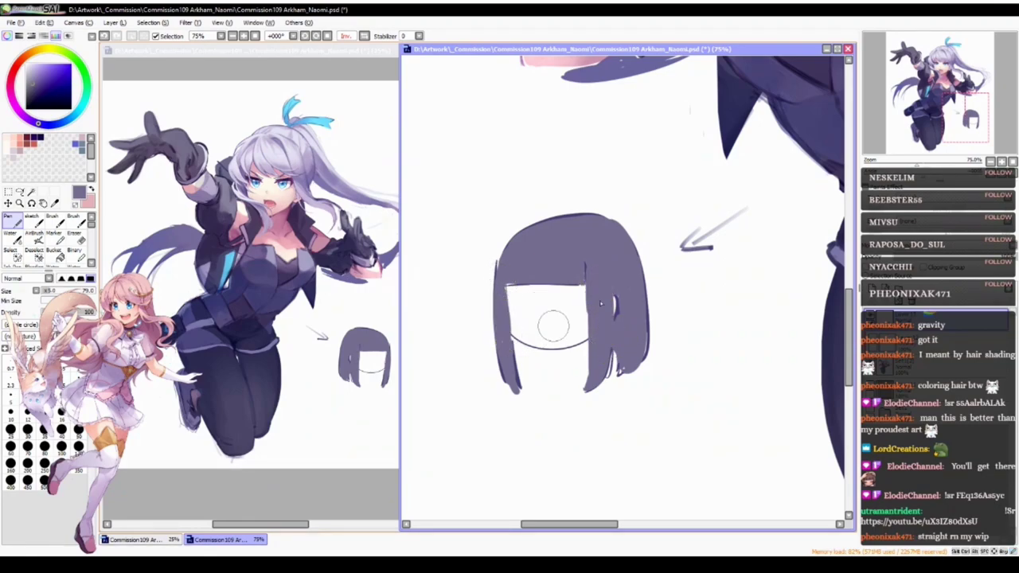
pyautogui.keyDown('alt'); pyautogui.click(619, 312); pyautogui.keyUp('alt')
pyautogui.moveTo(528, 258)
pyautogui.mouseDown()
pyautogui.moveTo(507, 260)
pyautogui.moveTo(510, 270)
pyautogui.moveTo(516, 247)
pyautogui.moveTo(504, 288)
pyautogui.mouseUp()
# - Redraw the light-direction arrow over the pale one with bold dark violet strokes
pyautogui.moveTo(584, 360); pyautogui.dragTo(544, 308)
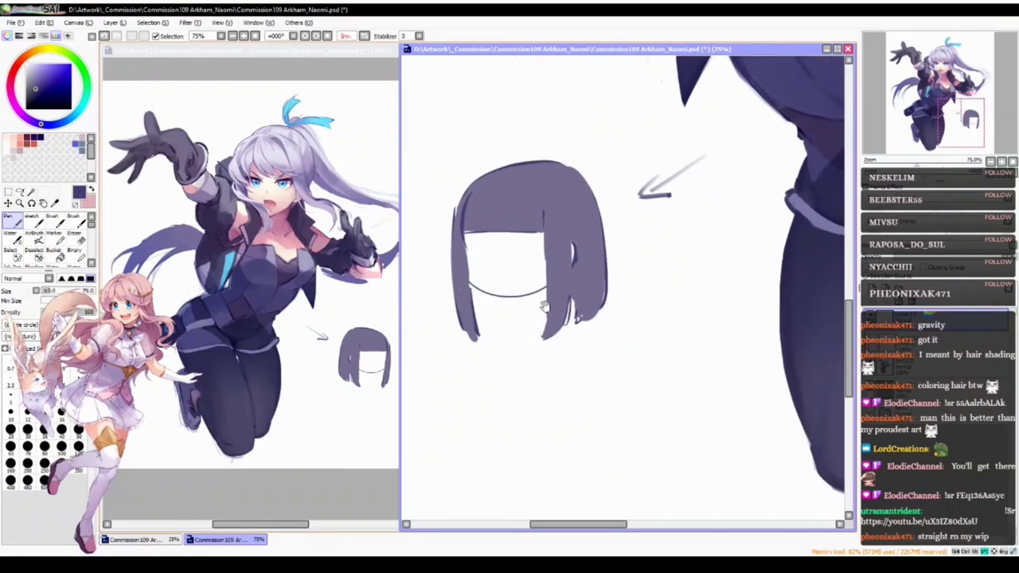
pyautogui.moveTo(737, 134); pyautogui.dragTo(635, 174)
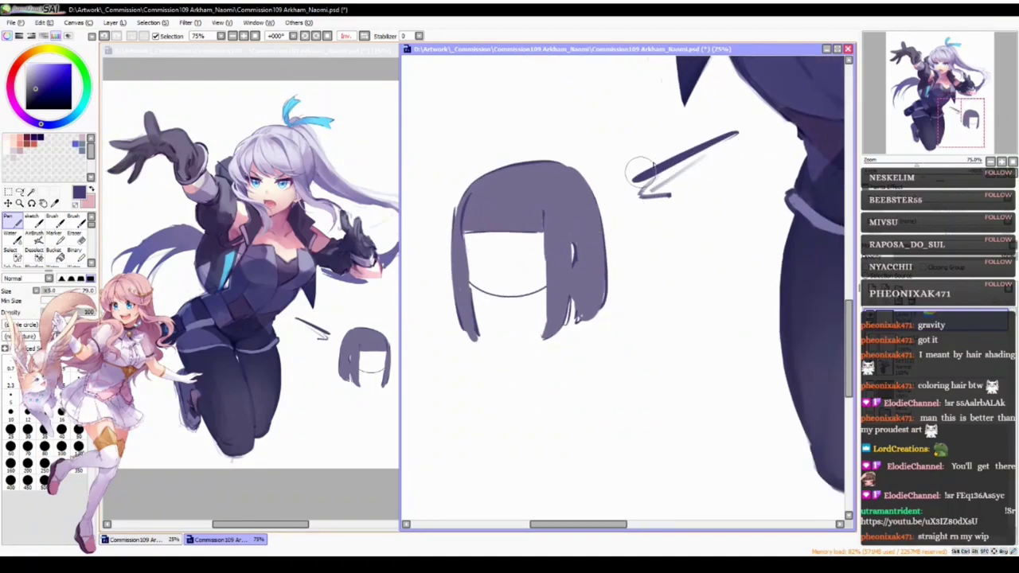
pyautogui.moveTo(622, 233); pyautogui.dragTo(658, 277)
pyautogui.moveTo(481, 226); pyautogui.dragTo(508, 388)
pyautogui.hotkey('ctrl', 'z')
pyautogui.moveTo(486, 215)
pyautogui.mouseDown()
pyautogui.moveTo(514, 403)
pyautogui.moveTo(495, 239)
pyautogui.moveTo(525, 239)
pyautogui.mouseUp()
pyautogui.moveTo(579, 285); pyautogui.dragTo(572, 390)
pyautogui.moveTo(585, 339)
pyautogui.mouseDown()
pyautogui.moveTo(608, 311)
pyautogui.moveTo(609, 366)
pyautogui.mouseUp()
pyautogui.moveTo(610, 310); pyautogui.dragTo(605, 371)
pyautogui.hotkey('ctrl', 'z')
pyautogui.hotkey('ctrl', 'z')
pyautogui.hotkey('ctrl', 'z')
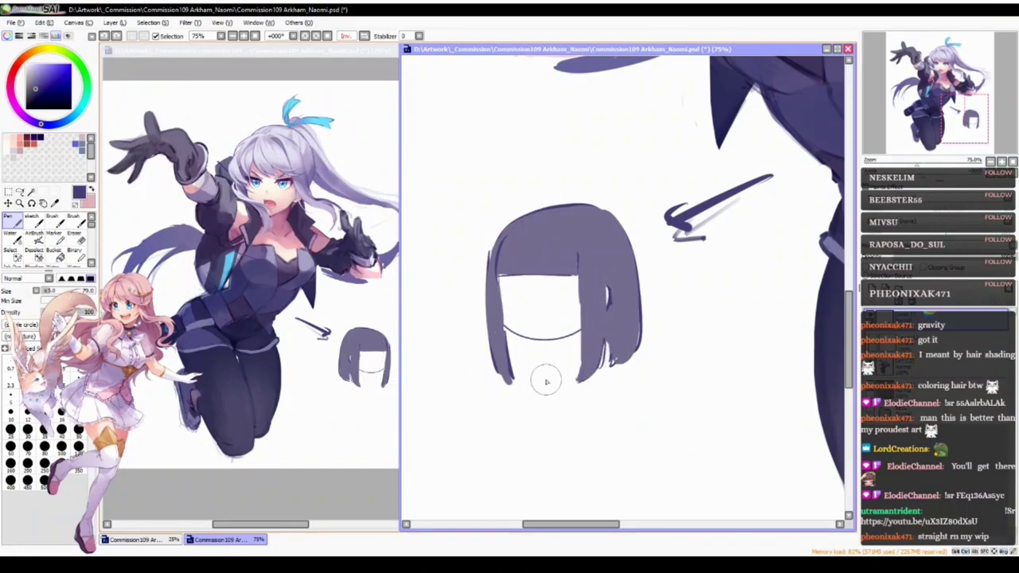
# - Select the hair with the Magic Wand and set the Brush to a darker violet at size 112
pyautogui.press('w')
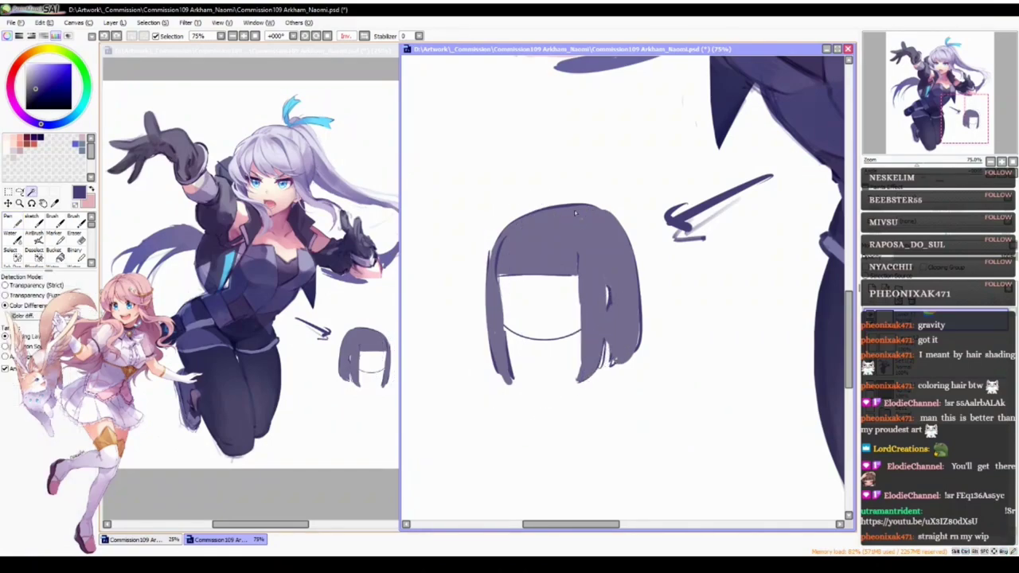
pyautogui.click(563, 239)
pyautogui.press('b')
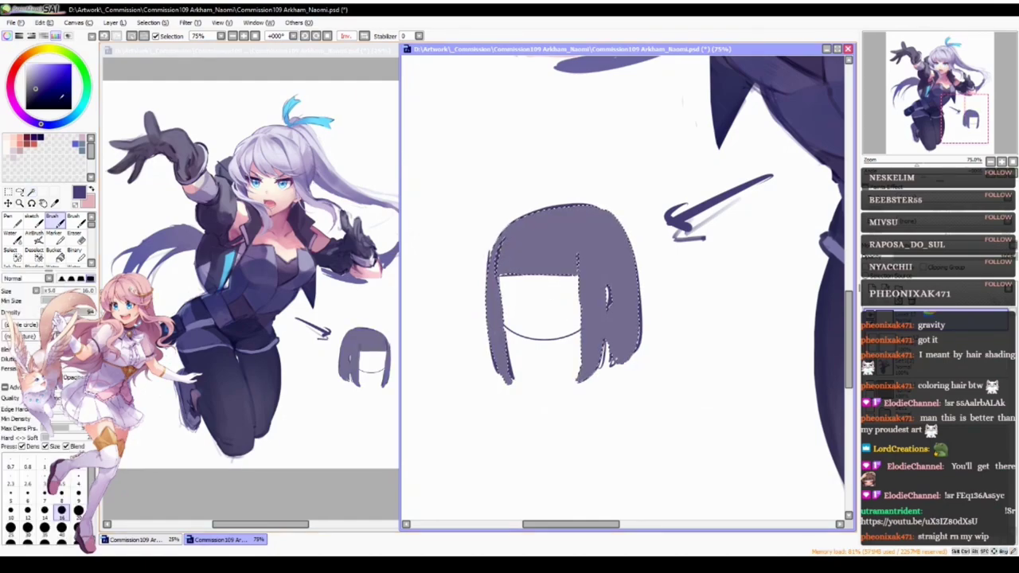
pyautogui.moveTo(36, 88); pyautogui.dragTo(38, 93)
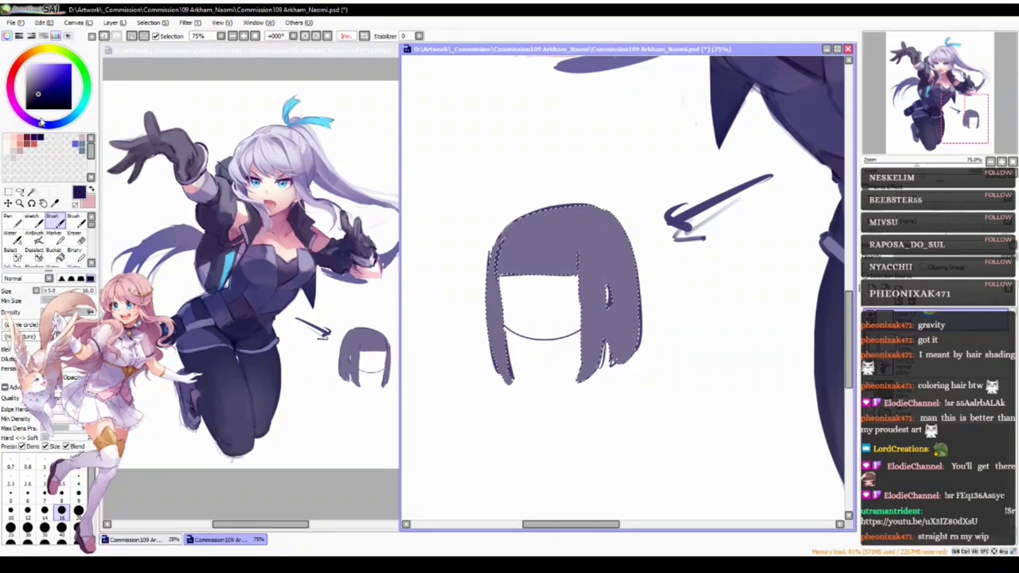
pyautogui.click(40, 94)
pyautogui.keyDown('ctrl'); pyautogui.keyDown('alt'); pyautogui.moveTo(508, 315); pyautogui.dragTo(517, 336); pyautogui.keyUp('alt'); pyautogui.keyUp('ctrl')
# - Softly darken the side lock away from the arrow and the lower part of the fringe with large Brush strokes
pyautogui.moveTo(511, 378); pyautogui.dragTo(490, 271)
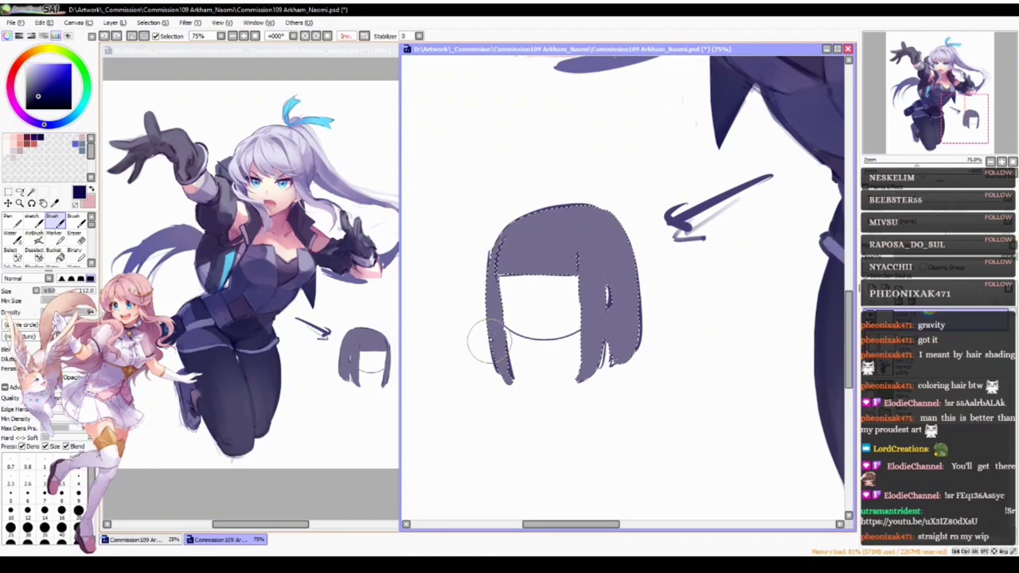
pyautogui.hotkey('ctrl', 'z')
pyautogui.moveTo(503, 370); pyautogui.dragTo(497, 295)
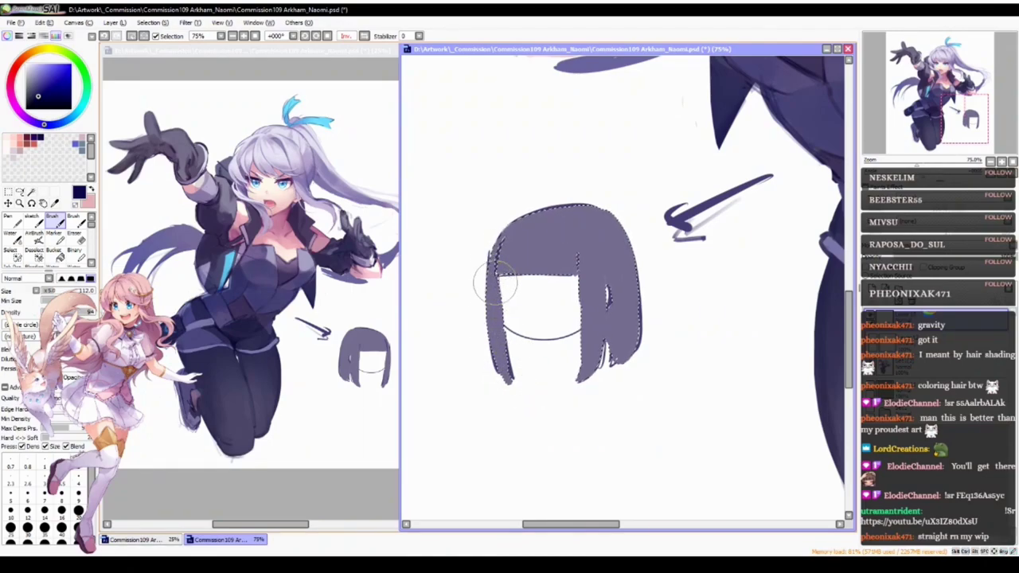
pyautogui.moveTo(588, 322); pyautogui.dragTo(601, 243)
pyautogui.hotkey('ctrl', 'z')
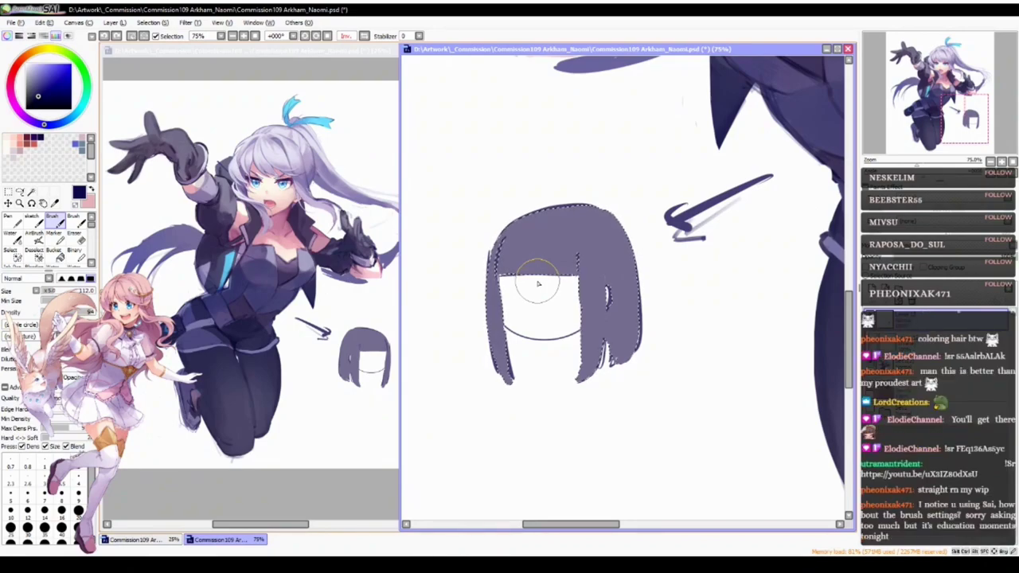
pyautogui.keyDown('ctrl'); pyautogui.keyDown('alt'); pyautogui.moveTo(540, 296); pyautogui.dragTo(543, 296); pyautogui.keyUp('alt'); pyautogui.keyUp('ctrl')
pyautogui.moveTo(496, 266); pyautogui.dragTo(505, 291)
pyautogui.hotkey('ctrl', 'z')
pyautogui.moveTo(494, 254); pyautogui.dragTo(494, 274)
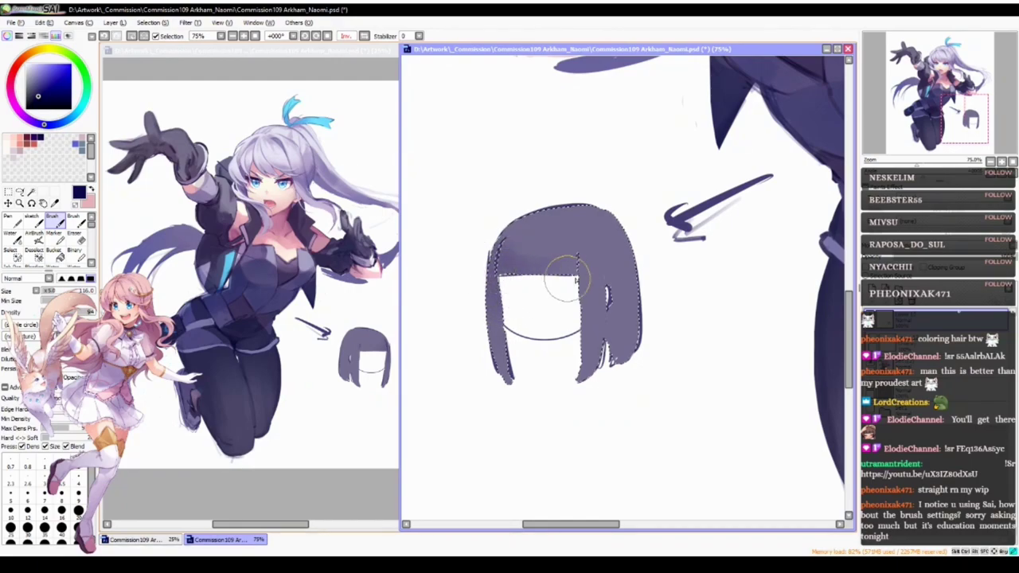
# - Shade the hair nearest the arrow and darken the tips of both side locks with the Brush at size 64
pyautogui.scroll(1, 580, 262)
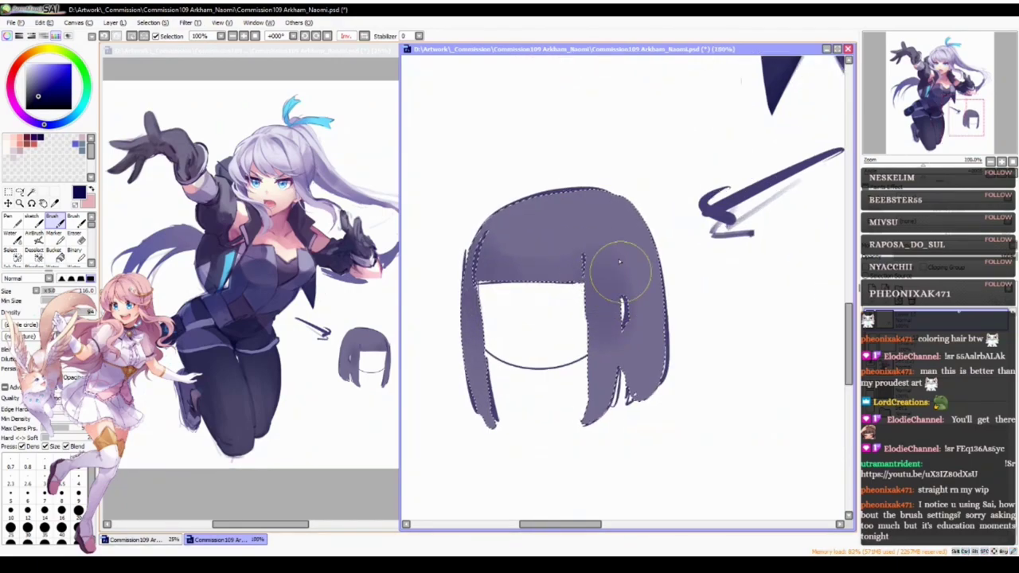
pyautogui.moveTo(629, 283)
pyautogui.mouseDown()
pyautogui.moveTo(582, 302)
pyautogui.moveTo(582, 326)
pyautogui.mouseUp()
pyautogui.moveTo(637, 359)
pyautogui.keyDown('ctrl'); pyautogui.keyDown('alt'); pyautogui.mouseDown()
pyautogui.moveTo(616, 359)
pyautogui.moveTo(617, 434)
pyautogui.mouseUp(); pyautogui.keyUp('alt'); pyautogui.keyUp('ctrl')
pyautogui.moveTo(660, 356); pyautogui.dragTo(599, 418)
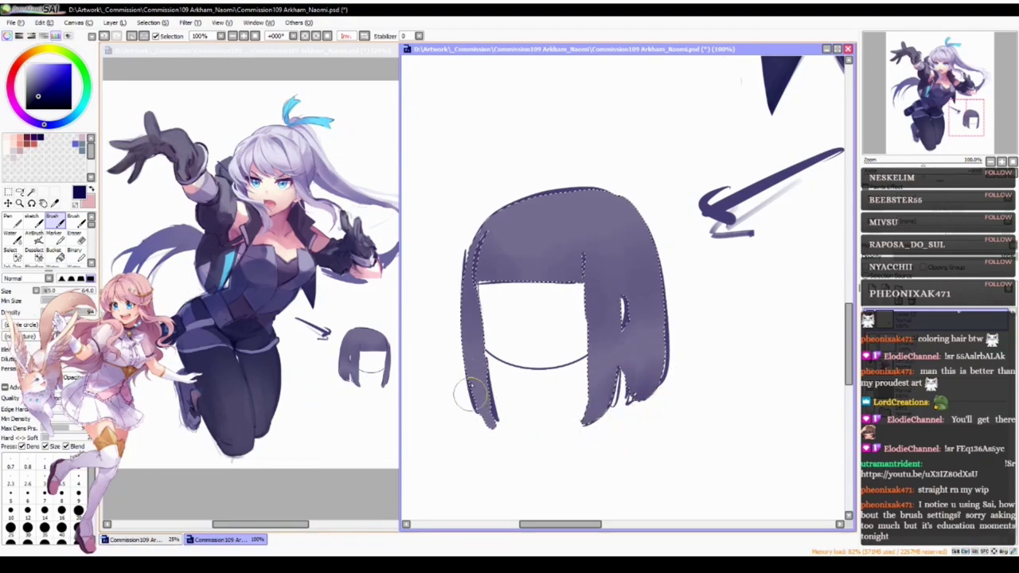
pyautogui.moveTo(478, 386); pyautogui.dragTo(502, 446)
pyautogui.moveTo(600, 359); pyautogui.dragTo(590, 394)
pyautogui.moveTo(636, 361); pyautogui.dragTo(624, 432)
pyautogui.moveTo(635, 391); pyautogui.dragTo(605, 431)
# - Return to the Pen and clear the selection around the hair
pyautogui.press('n')
pyautogui.moveTo(461, 303); pyautogui.dragTo(644, 292)
pyautogui.hotkey('ctrl', 'z')
pyautogui.hotkey('ctrl', 'd')
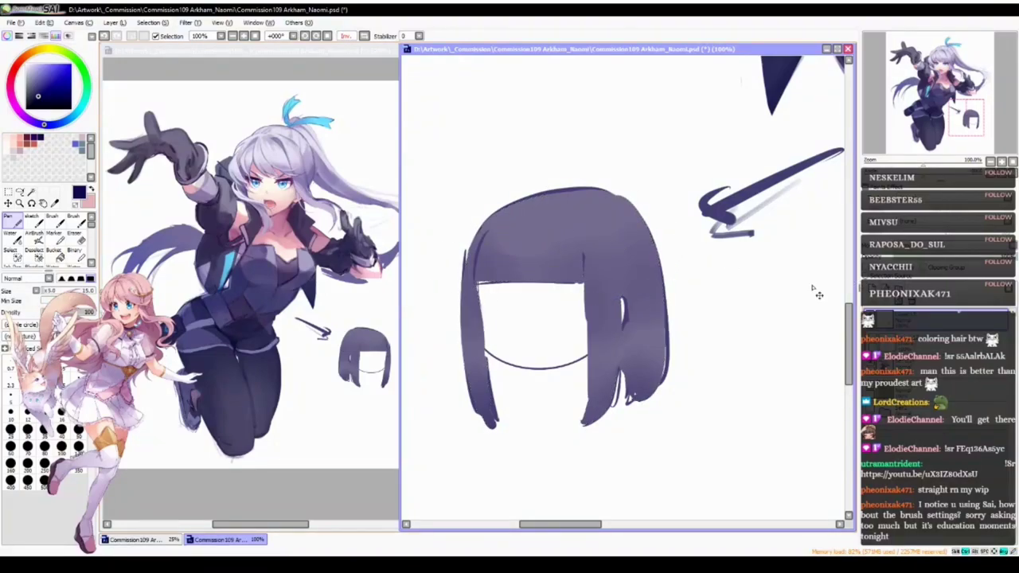
# - Sketch guide ellipses around the crown and the hair tips to show the head's volume, and undo them
pyautogui.moveTo(495, 231)
pyautogui.mouseDown()
pyautogui.moveTo(685, 219)
pyautogui.moveTo(510, 189)
pyautogui.mouseUp()
pyautogui.moveTo(486, 348)
pyautogui.mouseDown()
pyautogui.moveTo(536, 433)
pyautogui.moveTo(534, 348)
pyautogui.mouseUp()
pyautogui.scroll(-1, 530, 342)
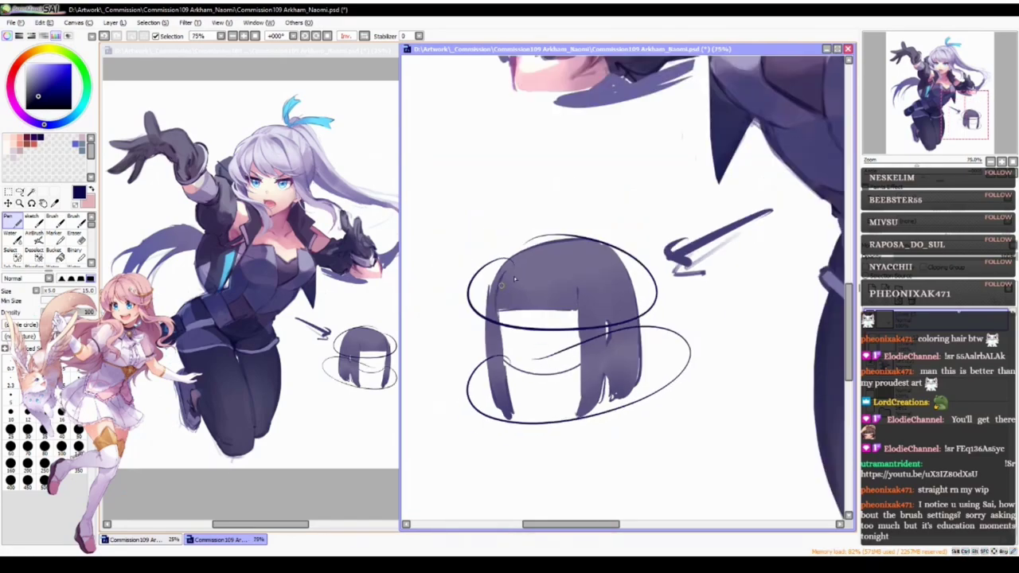
pyautogui.moveTo(501, 283)
pyautogui.mouseDown()
pyautogui.moveTo(611, 317)
pyautogui.moveTo(618, 262)
pyautogui.moveTo(539, 262)
pyautogui.moveTo(501, 282)
pyautogui.moveTo(551, 322)
pyautogui.moveTo(618, 264)
pyautogui.moveTo(532, 280)
pyautogui.mouseUp()
pyautogui.hotkey('ctrl', 'z')
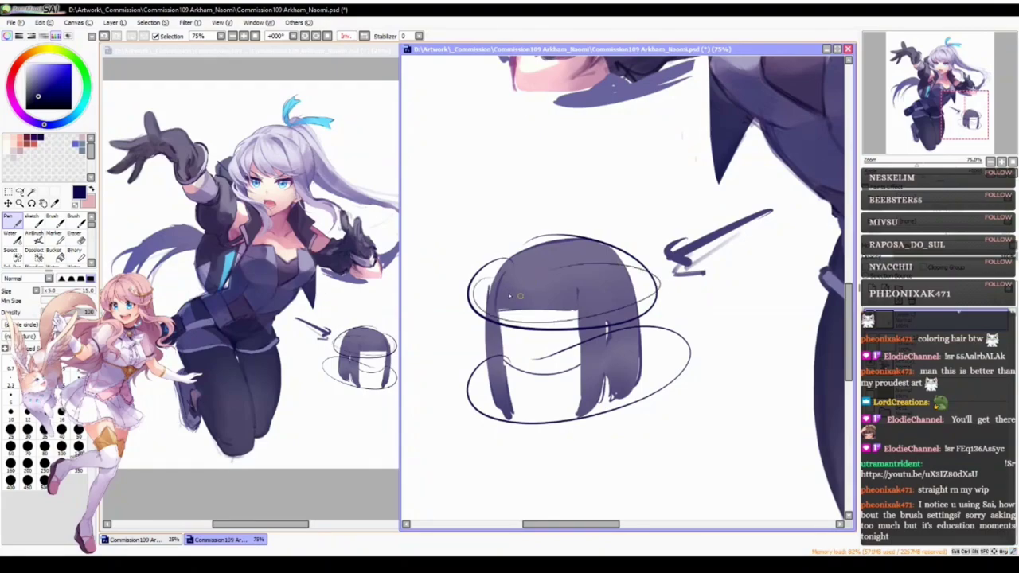
pyautogui.moveTo(490, 310); pyautogui.dragTo(544, 323)
pyautogui.moveTo(497, 284)
pyautogui.mouseDown()
pyautogui.moveTo(531, 310)
pyautogui.moveTo(578, 280)
pyautogui.moveTo(626, 286)
pyautogui.mouseUp()
pyautogui.hotkey('ctrl', 'z')
pyautogui.hotkey('ctrl', 'z')
pyautogui.hotkey('ctrl', 'z')
pyautogui.hotkey('ctrl', 'z')
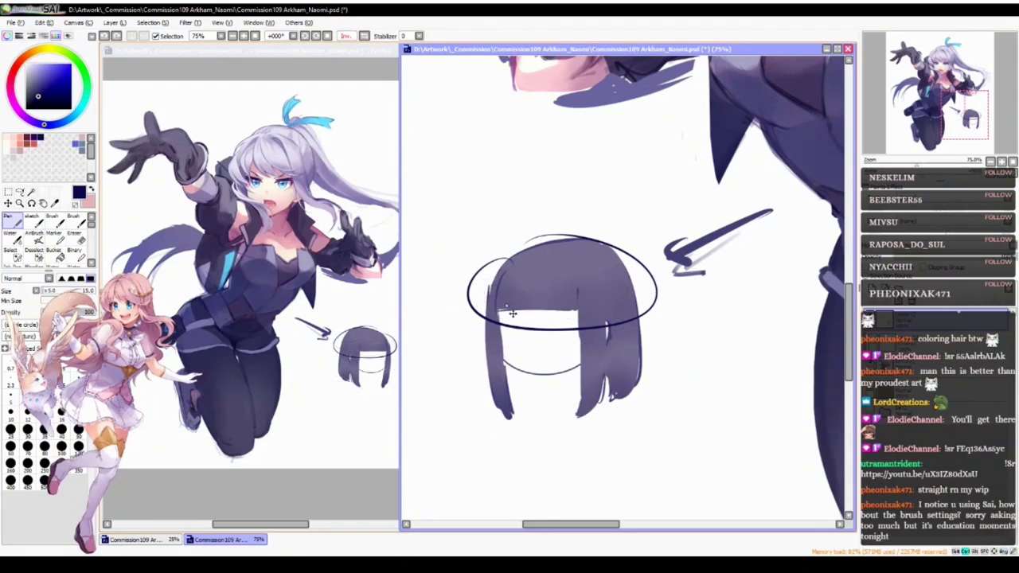
# - Sketch a flat ellipse along the fringe's lower edge to show its curvature, and undo it
pyautogui.moveTo(498, 306)
pyautogui.mouseDown()
pyautogui.moveTo(558, 298)
pyautogui.moveTo(507, 325)
pyautogui.moveTo(493, 308)
pyautogui.moveTo(556, 302)
pyautogui.moveTo(522, 314)
pyautogui.mouseUp()
pyautogui.hotkey('ctrl', 'z')
pyautogui.moveTo(498, 309)
pyautogui.mouseDown()
pyautogui.moveTo(567, 305)
pyautogui.moveTo(510, 319)
pyautogui.moveTo(558, 307)
pyautogui.moveTo(584, 316)
pyautogui.mouseUp()
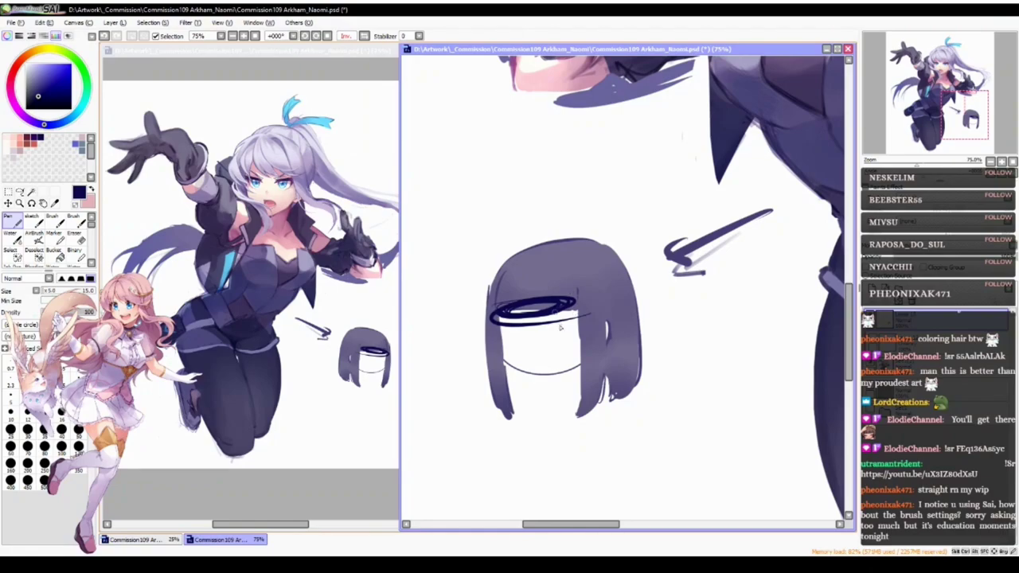
pyautogui.hotkey('ctrl', 'z')
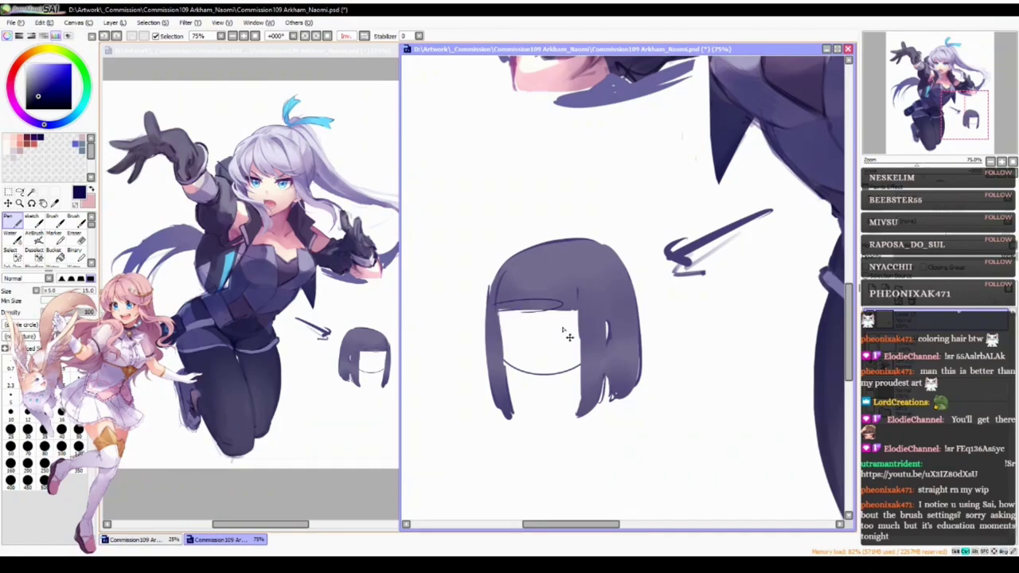
pyautogui.hotkey('ctrl', 'z')
# - Sample a mid violet from the shaded lock nearest the arrow for the Pen
pyautogui.moveTo(598, 299); pyautogui.dragTo(530, 336)
pyautogui.scroll(-3, 536, 342)
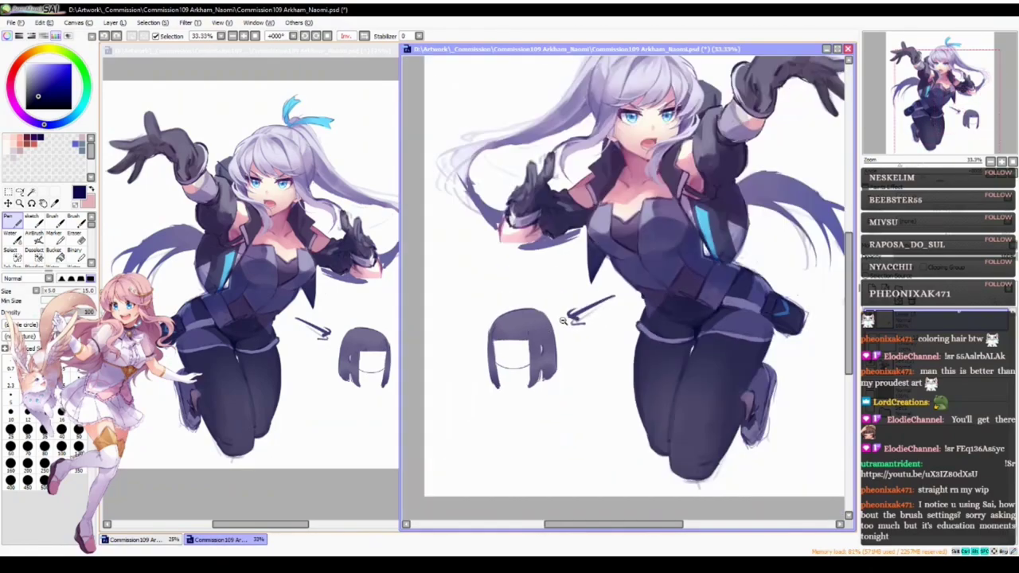
pyautogui.scroll(2, 563, 290)
pyautogui.scroll(1, 563, 290)
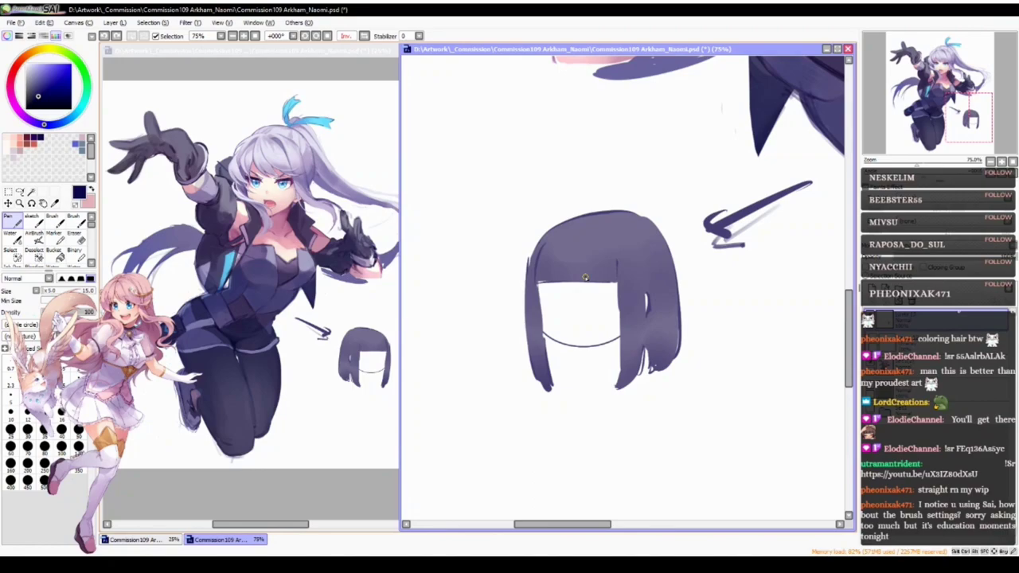
pyautogui.keyDown('alt'); pyautogui.click(652, 308); pyautogui.keyUp('alt')
# - Try thin curved strand lines over the crown, fringe and near side lock, and undo them
pyautogui.moveTo(615, 256); pyautogui.dragTo(596, 266)
pyautogui.moveTo(566, 256)
pyautogui.mouseDown()
pyautogui.moveTo(611, 221)
pyautogui.moveTo(611, 272)
pyautogui.mouseUp()
pyautogui.moveTo(600, 219)
pyautogui.mouseDown()
pyautogui.moveTo(540, 282)
pyautogui.moveTo(607, 277)
pyautogui.moveTo(626, 253)
pyautogui.moveTo(620, 239)
pyautogui.moveTo(631, 393)
pyautogui.moveTo(612, 218)
pyautogui.mouseUp()
pyautogui.moveTo(546, 232)
pyautogui.mouseDown()
pyautogui.moveTo(557, 400)
pyautogui.moveTo(544, 284)
pyautogui.mouseUp()
pyautogui.moveTo(643, 302)
pyautogui.mouseDown()
pyautogui.moveTo(650, 374)
pyautogui.moveTo(661, 207)
pyautogui.moveTo(641, 236)
pyautogui.mouseUp()
pyautogui.hotkey('ctrl', 'z')
pyautogui.hotkey('ctrl', 'z')
pyautogui.hotkey('ctrl', 'z')
pyautogui.hotkey('ctrl', 'z')
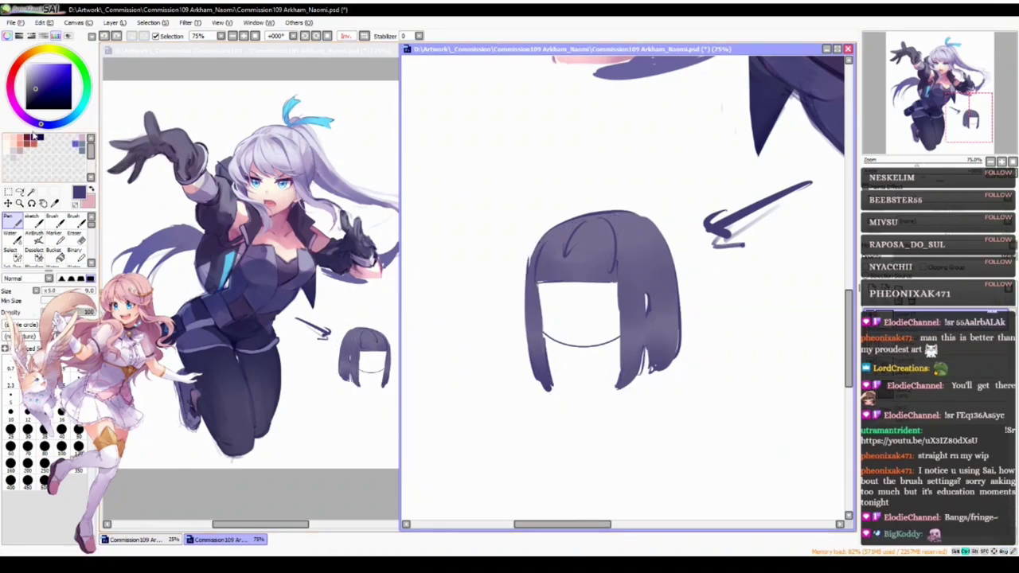
pyautogui.hotkey('ctrl', 'z')
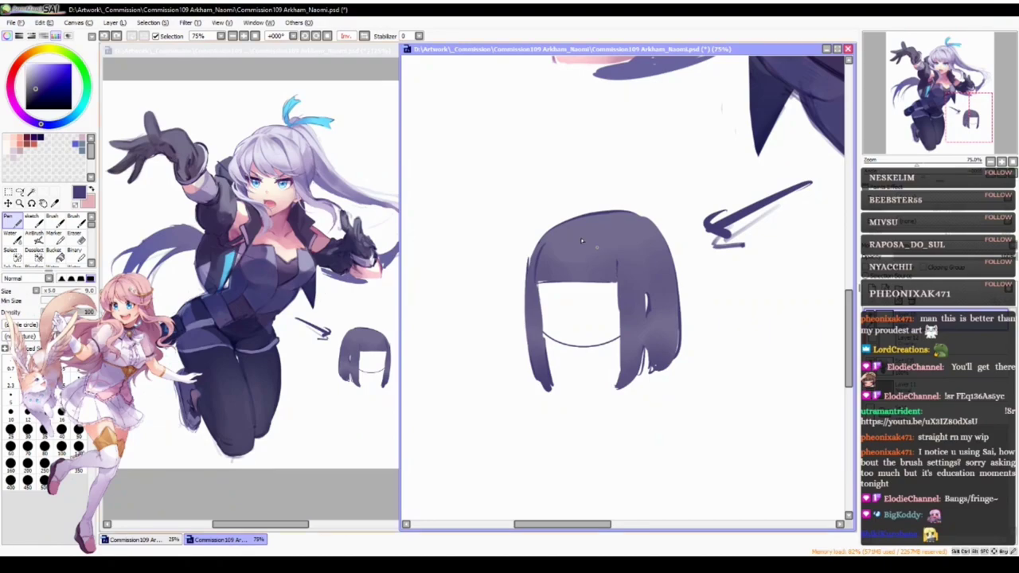
pyautogui.scroll(1, 556, 267)
pyautogui.moveTo(565, 220); pyautogui.dragTo(549, 251)
pyautogui.hotkey('ctrl', 'z')
pyautogui.hotkey('ctrl', 'z')
pyautogui.moveTo(578, 211); pyautogui.dragTo(548, 248)
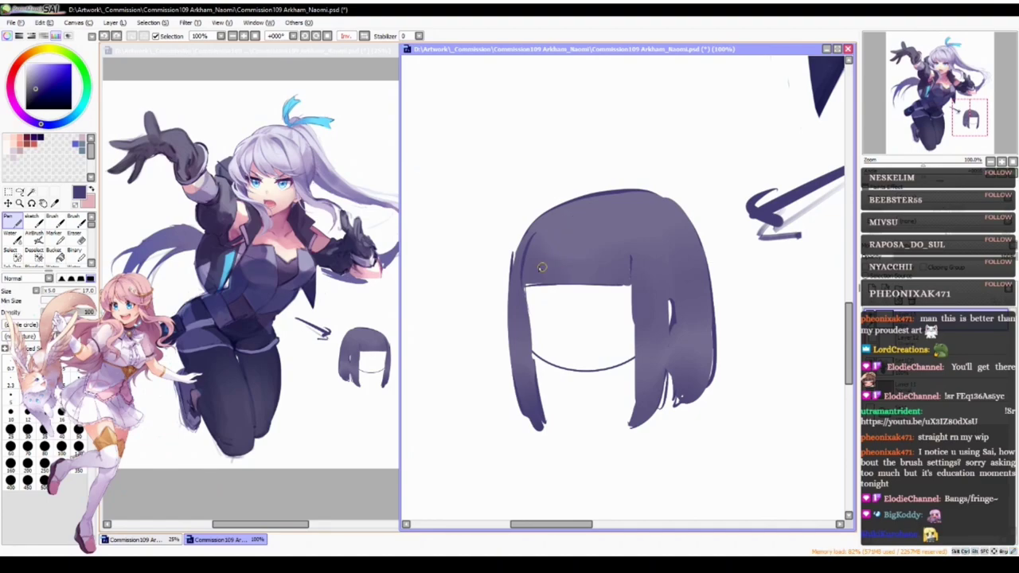
# - Select the whole hair shape with the Magic Wand, including the darkened tips and side lock
pyautogui.press('w')
pyautogui.click(605, 235)
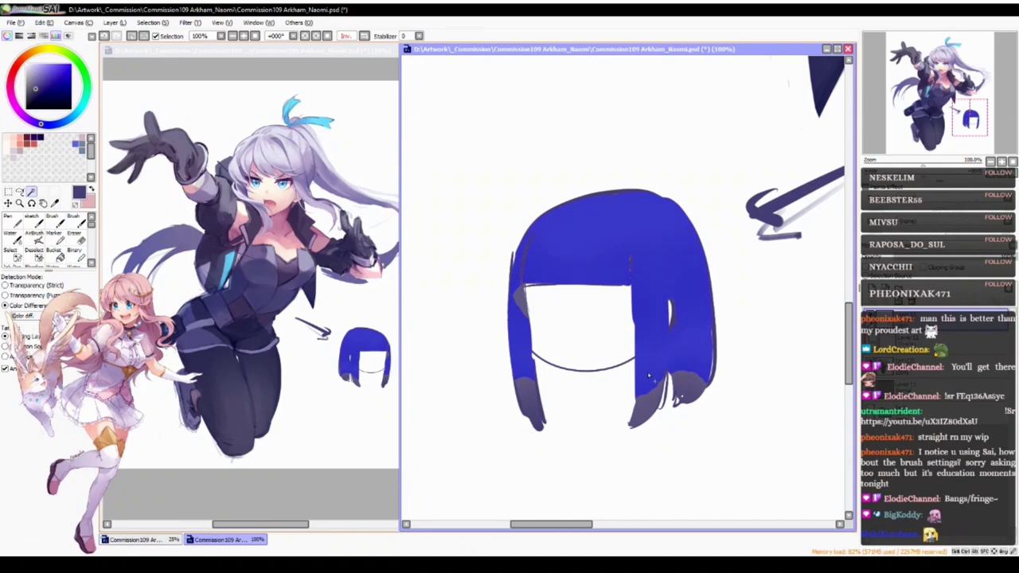
pyautogui.click(521, 298)
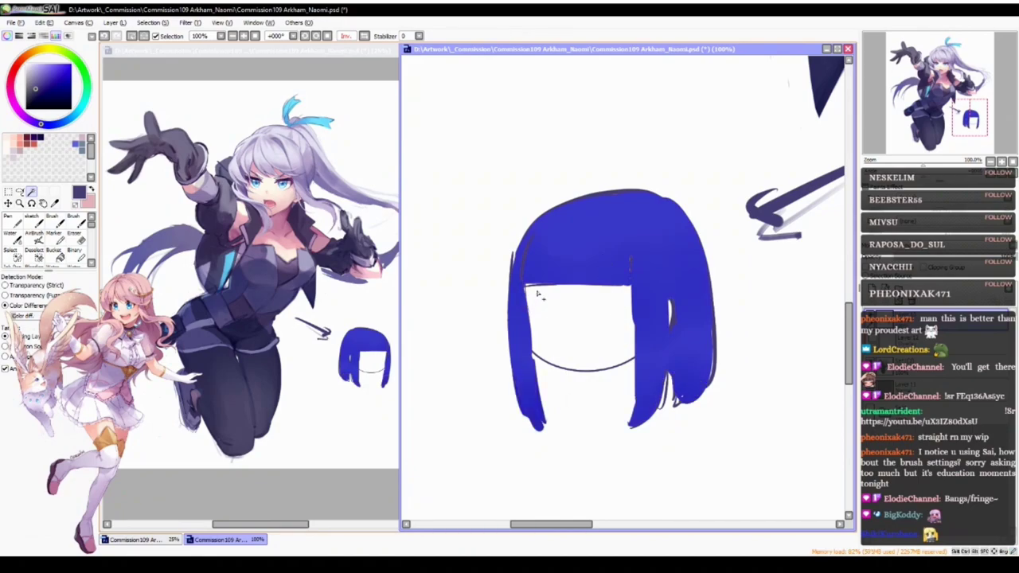
# - Softly darken the top of the crown with the Brush and clear the selection
pyautogui.press('b')
pyautogui.moveTo(609, 207); pyautogui.dragTo(624, 210)
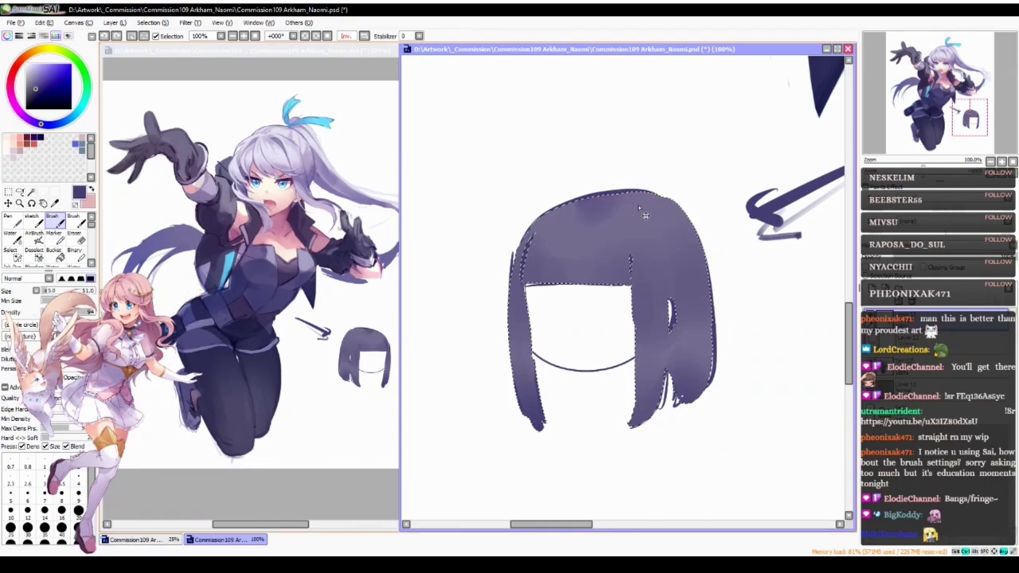
pyautogui.hotkey('ctrl', 'z')
pyautogui.moveTo(610, 209)
pyautogui.mouseDown()
pyautogui.moveTo(623, 202)
pyautogui.moveTo(612, 213)
pyautogui.mouseUp()
pyautogui.hotkey('ctrl', 'd')
# - Draw a long curved Pen line from the crown down the side lock nearest the arrow
pyautogui.press('n')
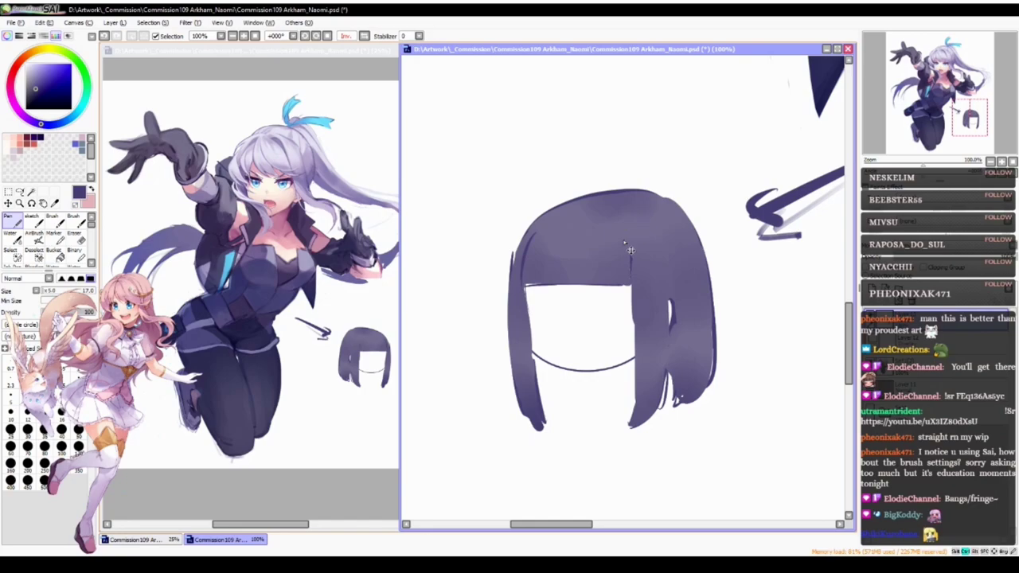
pyautogui.moveTo(632, 206); pyautogui.dragTo(656, 271)
pyautogui.hotkey('ctrl', 'z')
pyautogui.moveTo(629, 205); pyautogui.dragTo(669, 324)
pyautogui.hotkey('ctrl', 'z')
pyautogui.moveTo(629, 198); pyautogui.dragTo(668, 304)
pyautogui.hotkey('ctrl', 'z')
pyautogui.moveTo(620, 203); pyautogui.dragTo(668, 322)
# - Outline the fringe with a curved Pen line from the crown to its side away from the arrow
pyautogui.moveTo(610, 210)
pyautogui.mouseDown()
pyautogui.moveTo(634, 275)
pyautogui.moveTo(631, 299)
pyautogui.mouseUp()
pyautogui.hotkey('ctrl', 'z')
pyautogui.moveTo(568, 211); pyautogui.dragTo(526, 266)
pyautogui.hotkey('ctrl', 'z')
pyautogui.moveTo(539, 230); pyautogui.dragTo(593, 204)
# - Add dark strand lines to the front lock nearest the arrow and along the other lock's inner edge
pyautogui.moveTo(666, 313); pyautogui.dragTo(662, 395)
pyautogui.moveTo(525, 289); pyautogui.dragTo(534, 357)
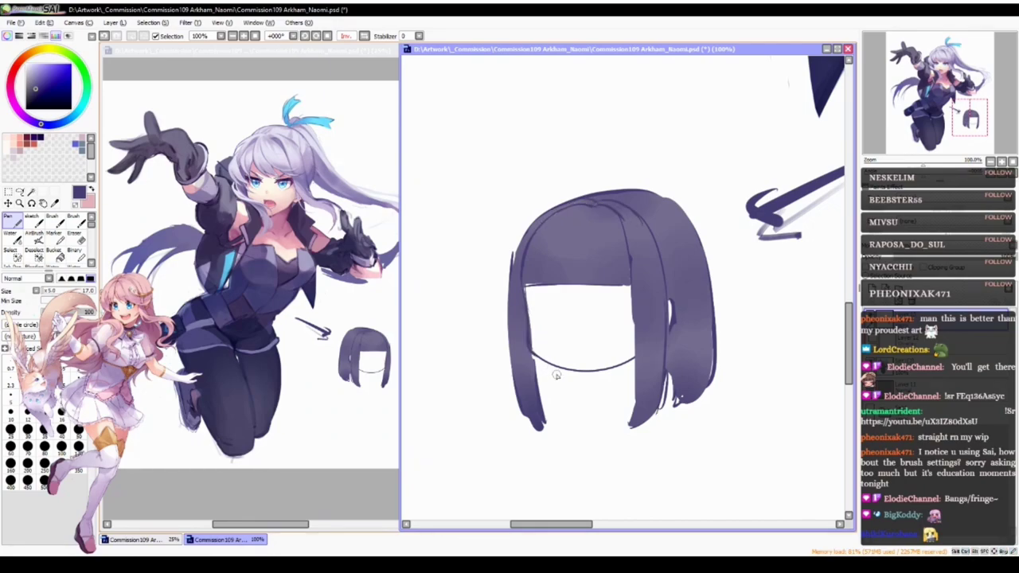
pyautogui.moveTo(653, 287); pyautogui.dragTo(636, 263)
pyautogui.moveTo(637, 216); pyautogui.dragTo(655, 328)
# - Clean up the ragged tips of the back hair and the front lock nearest the arrow
pyautogui.press('e')
pyautogui.moveTo(692, 364); pyautogui.dragTo(676, 380)
pyautogui.moveTo(622, 361); pyautogui.dragTo(629, 391)
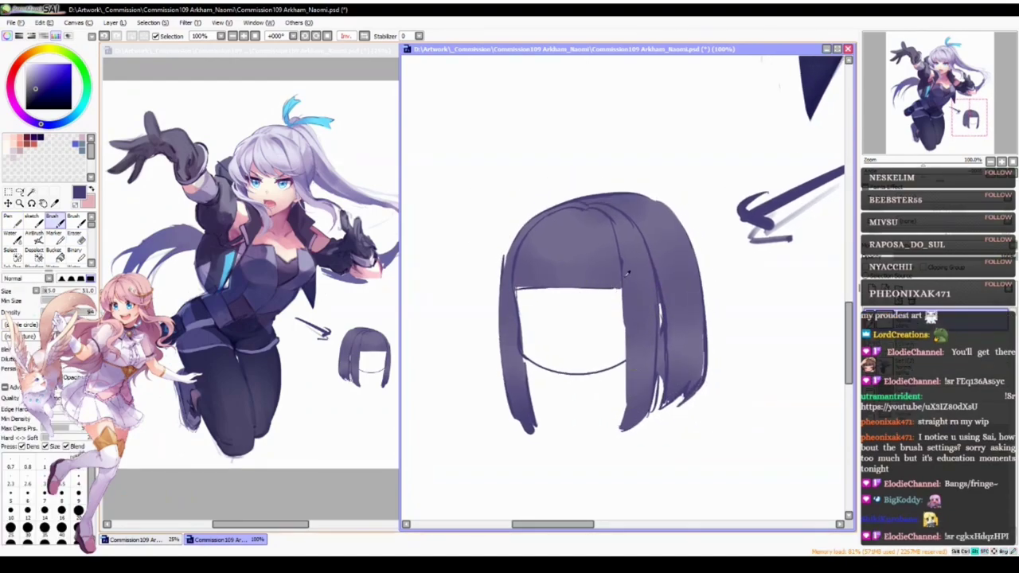
# - Sample violet tones from the hair and paint strand strokes at the crown's parting with the Pen at size 33
pyautogui.press('n')
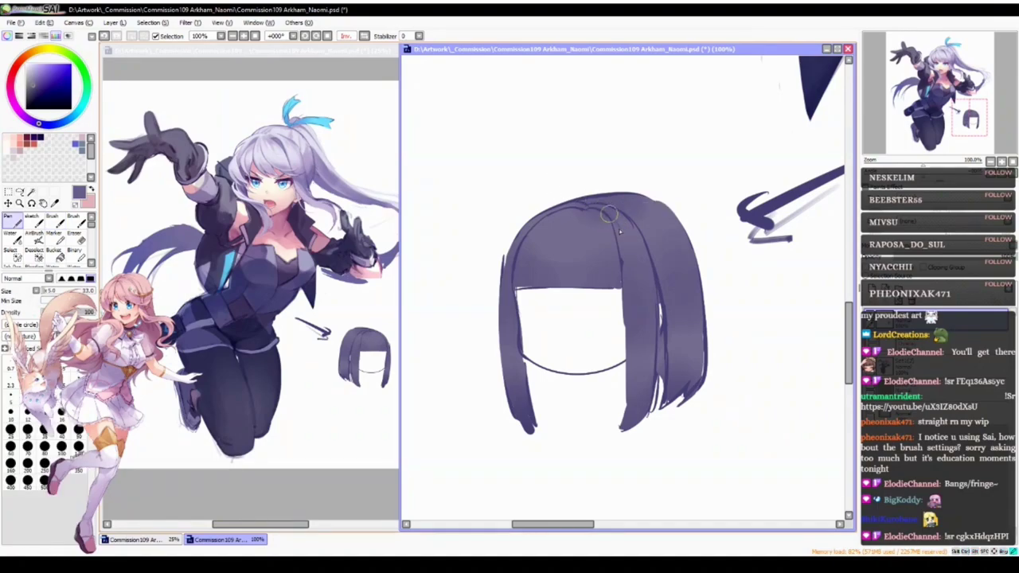
pyautogui.keyDown('alt'); pyautogui.click(617, 233); pyautogui.keyUp('alt')
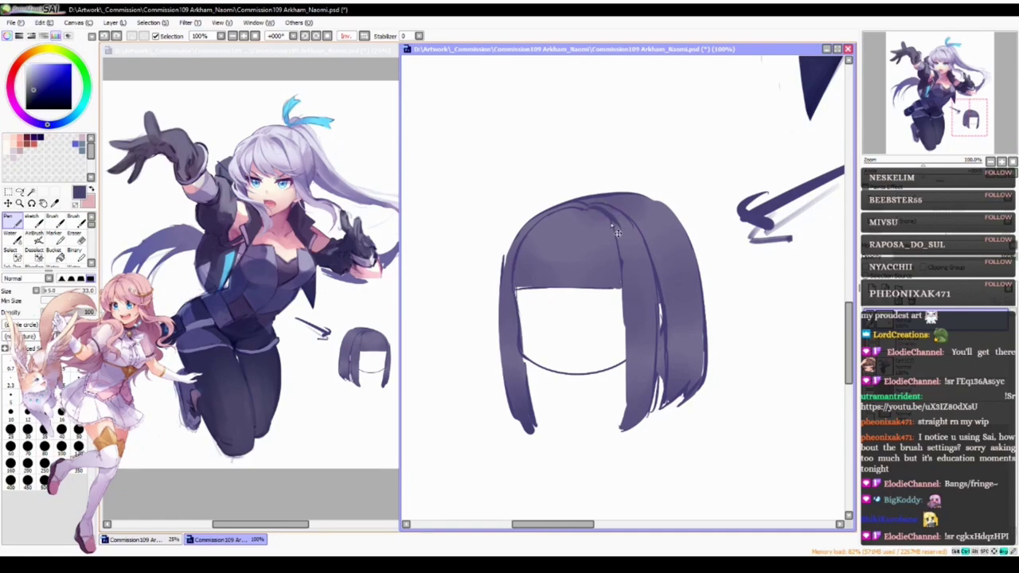
pyautogui.click(31, 86)
pyautogui.keyDown('alt'); pyautogui.click(543, 211); pyautogui.keyUp('alt')
pyautogui.hotkey('ctrl', 'z')
pyautogui.moveTo(591, 205); pyautogui.dragTo(630, 230)
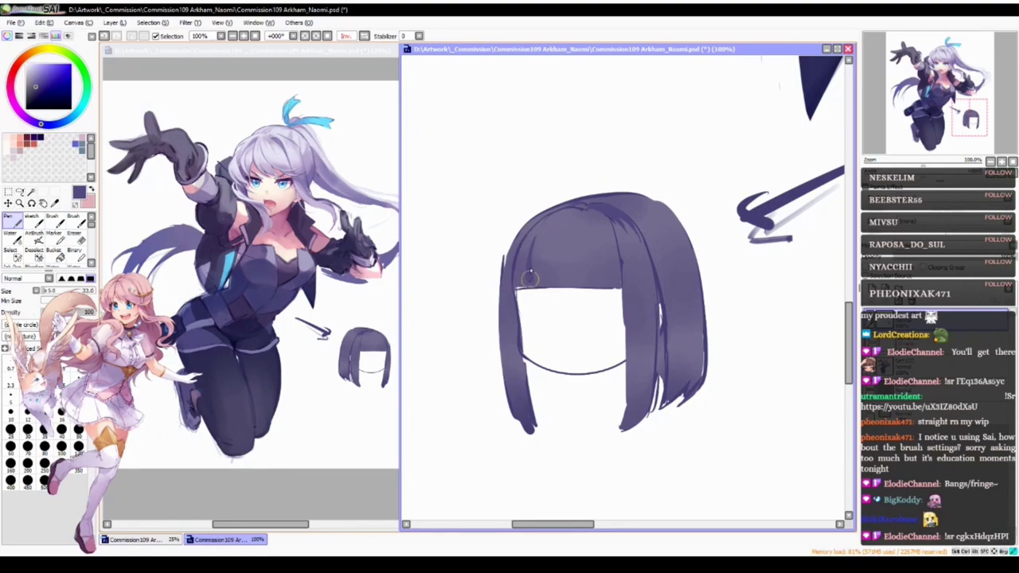
# - Paint tapered dark strand strokes down the fringe, from the side away from the arrow towards the near corner
pyautogui.moveTo(549, 245); pyautogui.dragTo(547, 283)
pyautogui.moveTo(573, 210)
pyautogui.mouseDown()
pyautogui.moveTo(555, 267)
pyautogui.moveTo(564, 280)
pyautogui.moveTo(563, 241)
pyautogui.moveTo(570, 279)
pyautogui.mouseUp()
pyautogui.hotkey('ctrl', 'z')
pyautogui.moveTo(583, 237); pyautogui.dragTo(590, 278)
pyautogui.hotkey('ctrl', 'z')
pyautogui.moveTo(604, 244); pyautogui.dragTo(614, 280)
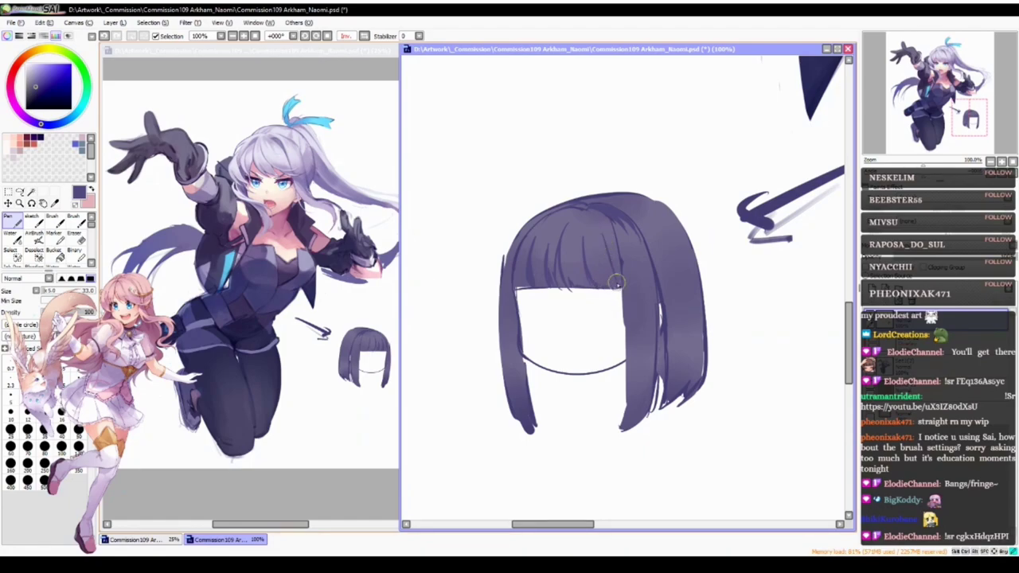
# - Undo and redraw the fringe strand beside the corner nearest the arrow
pyautogui.hotkey('ctrl', 'z')
pyautogui.moveTo(604, 230); pyautogui.dragTo(617, 289)
pyautogui.hotkey('ctrl', 'z')
pyautogui.hotkey('ctrl', 'z')
pyautogui.hotkey('ctrl', 'z')
pyautogui.moveTo(599, 225); pyautogui.dragTo(621, 283)
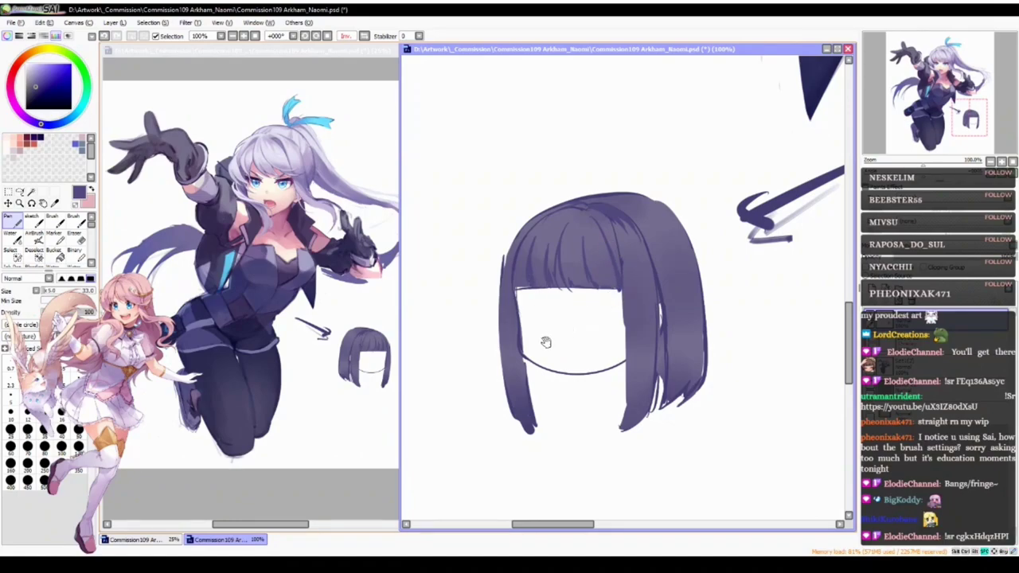
# - Undo and redraw the strand stroke down the side lock farthest from the arrow
pyautogui.scroll(-1, 547, 342)
pyautogui.moveTo(542, 256); pyautogui.dragTo(536, 269)
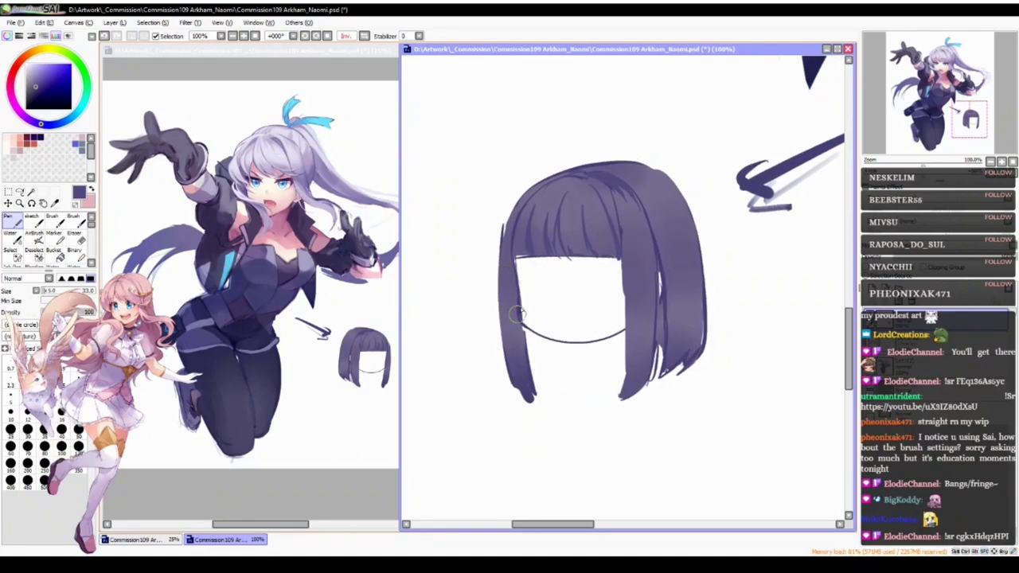
pyautogui.hotkey('ctrl', 'z')
pyautogui.moveTo(509, 267)
pyautogui.mouseDown()
pyautogui.moveTo(518, 340)
pyautogui.moveTo(516, 295)
pyautogui.mouseUp()
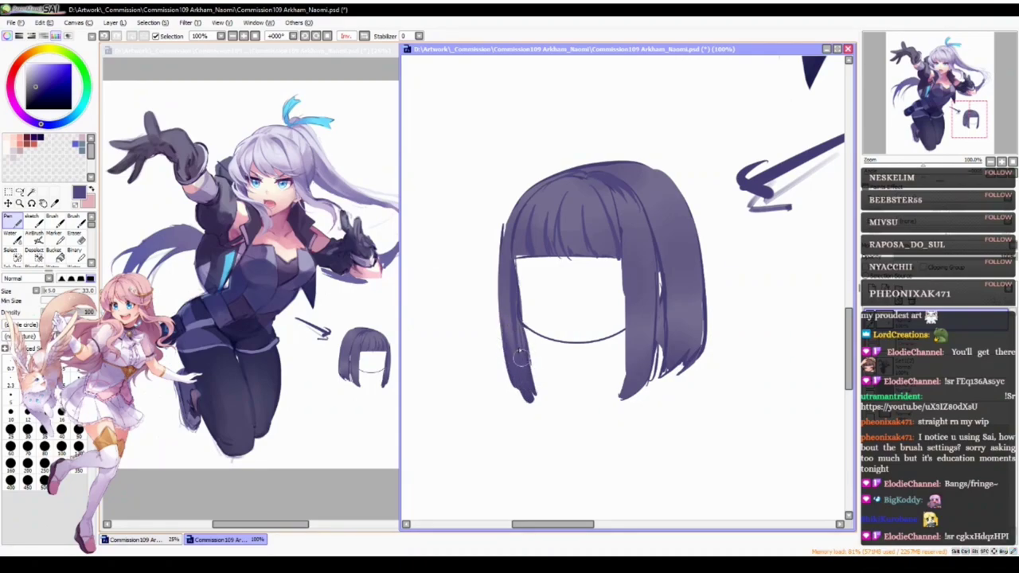
# - Softly shade the far side lock and the front lock nearest the arrow with the Brush at size 25
pyautogui.press('b')
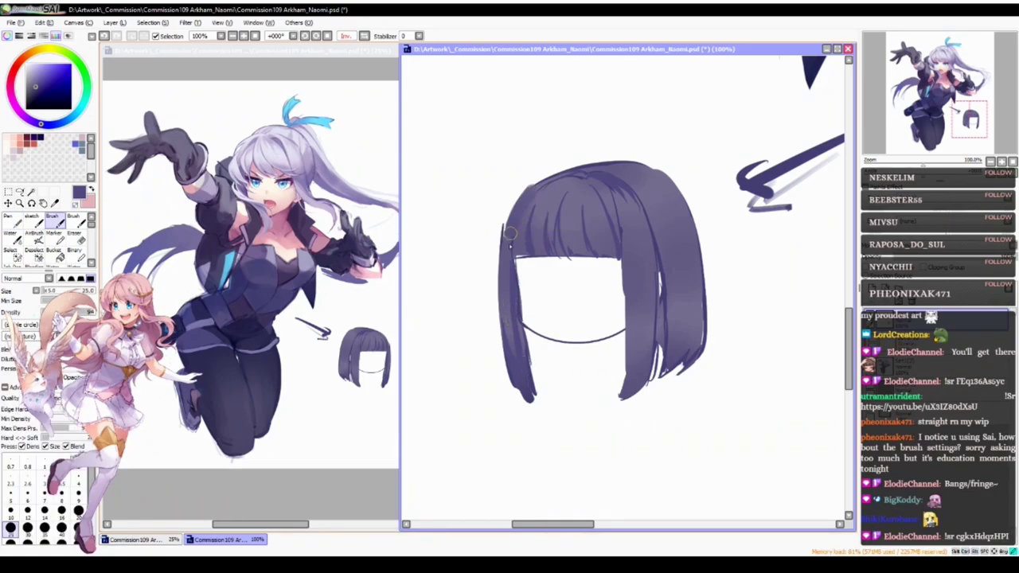
pyautogui.moveTo(505, 275); pyautogui.dragTo(513, 345)
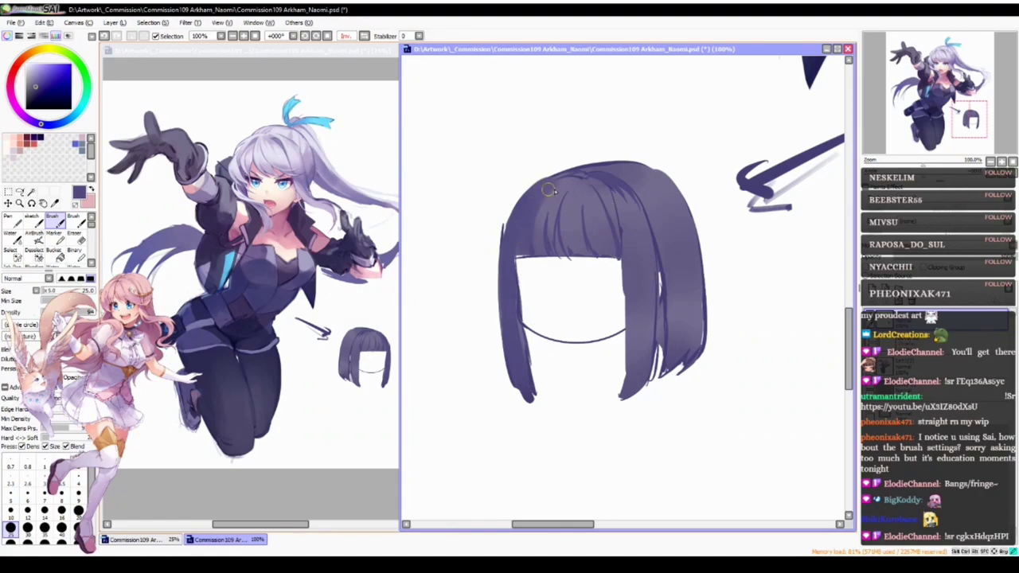
pyautogui.moveTo(608, 195); pyautogui.dragTo(627, 238)
pyautogui.moveTo(632, 284); pyautogui.dragTo(628, 386)
pyautogui.moveTo(638, 332); pyautogui.dragTo(621, 391)
# - Refine the front locks' inner edges and add strands where the near lock meets the back hair, using the Pen at size 46
pyautogui.press('n')
pyautogui.moveTo(518, 299); pyautogui.dragTo(520, 299)
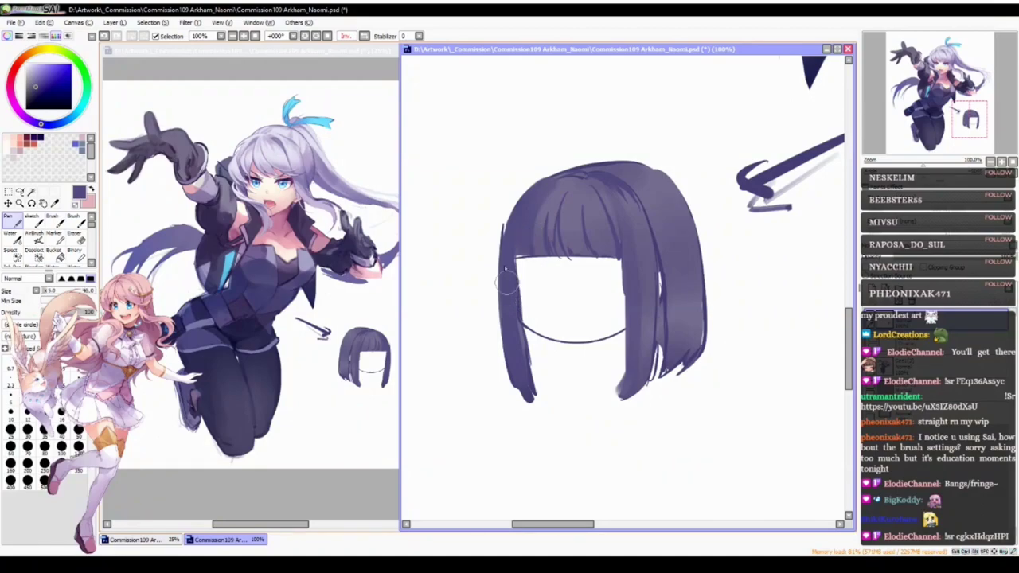
pyautogui.moveTo(557, 211)
pyautogui.mouseDown()
pyautogui.moveTo(569, 248)
pyautogui.moveTo(595, 205)
pyautogui.moveTo(636, 250)
pyautogui.moveTo(620, 220)
pyautogui.moveTo(618, 330)
pyautogui.mouseUp()
pyautogui.hotkey('ctrl', 'z')
pyautogui.moveTo(621, 247); pyautogui.dragTo(621, 348)
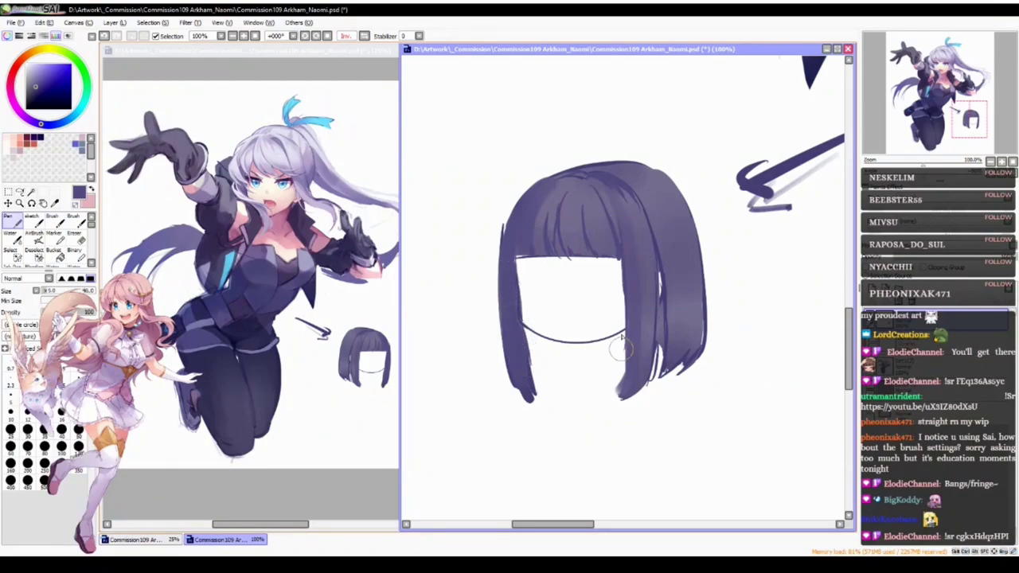
pyautogui.moveTo(627, 309); pyautogui.dragTo(617, 380)
pyautogui.moveTo(659, 303); pyautogui.dragTo(657, 330)
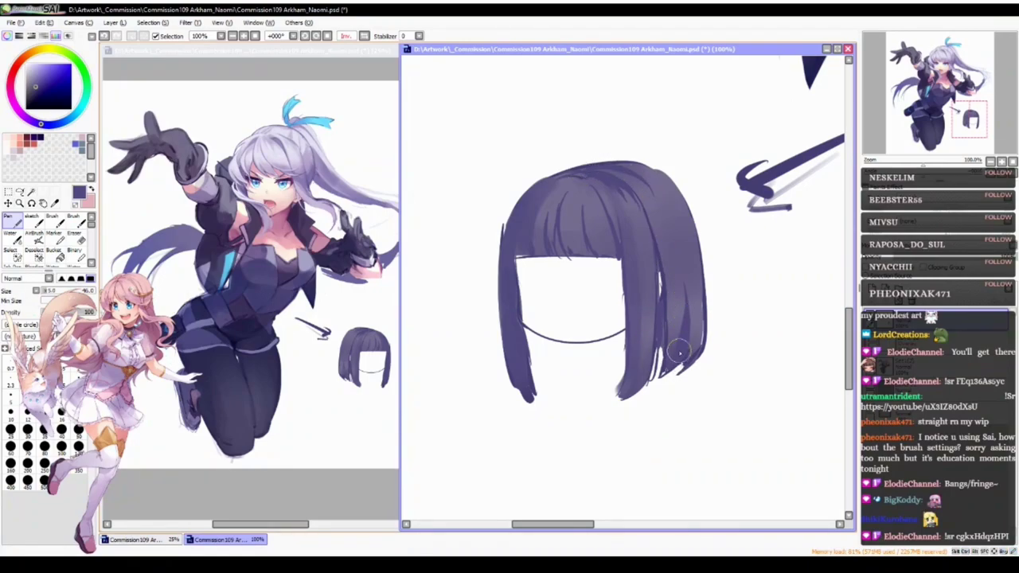
pyautogui.hotkey('alt', 'Tab')
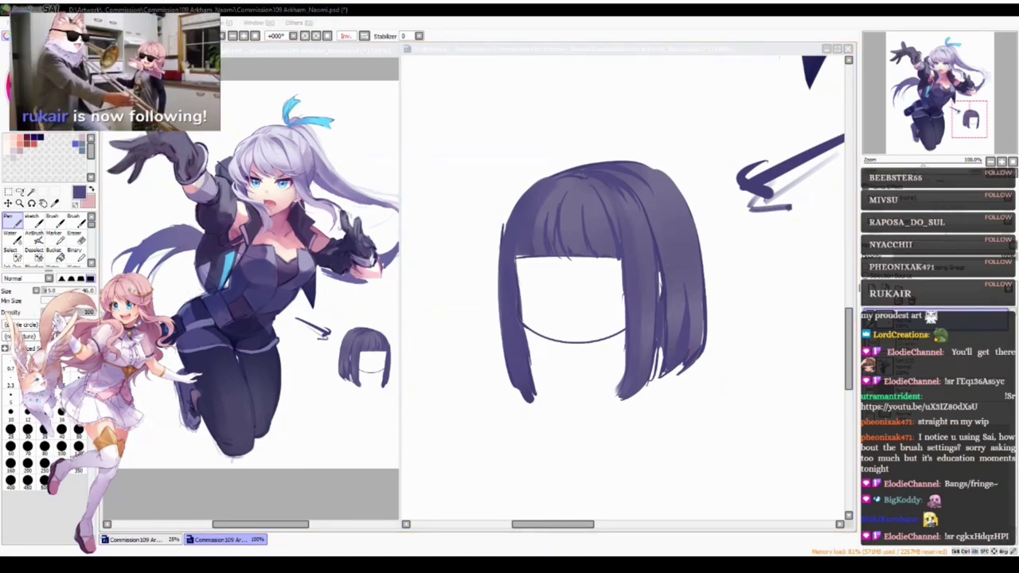
pyautogui.click(680, 354)
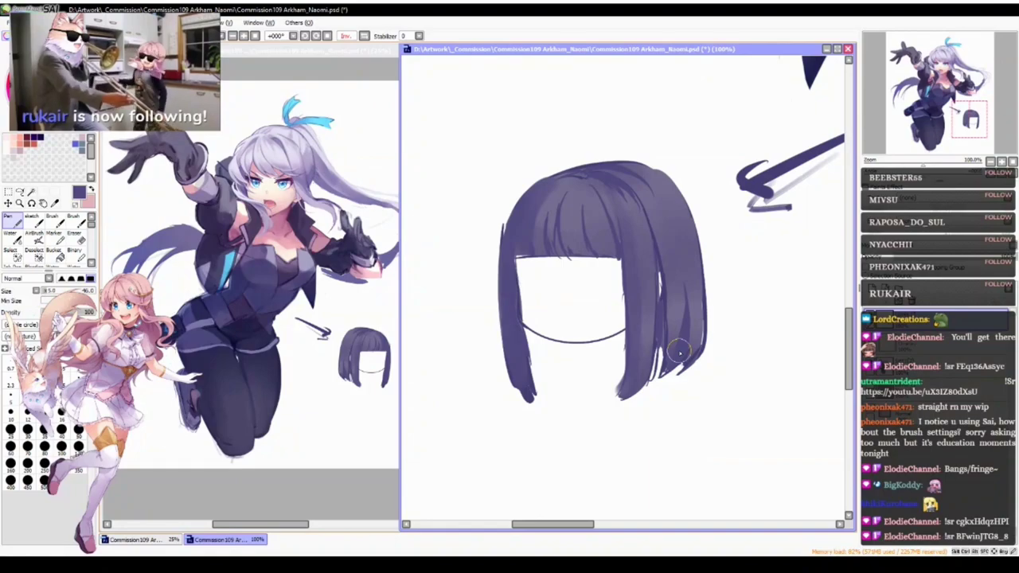
pyautogui.moveTo(542, 305); pyautogui.dragTo(555, 266)
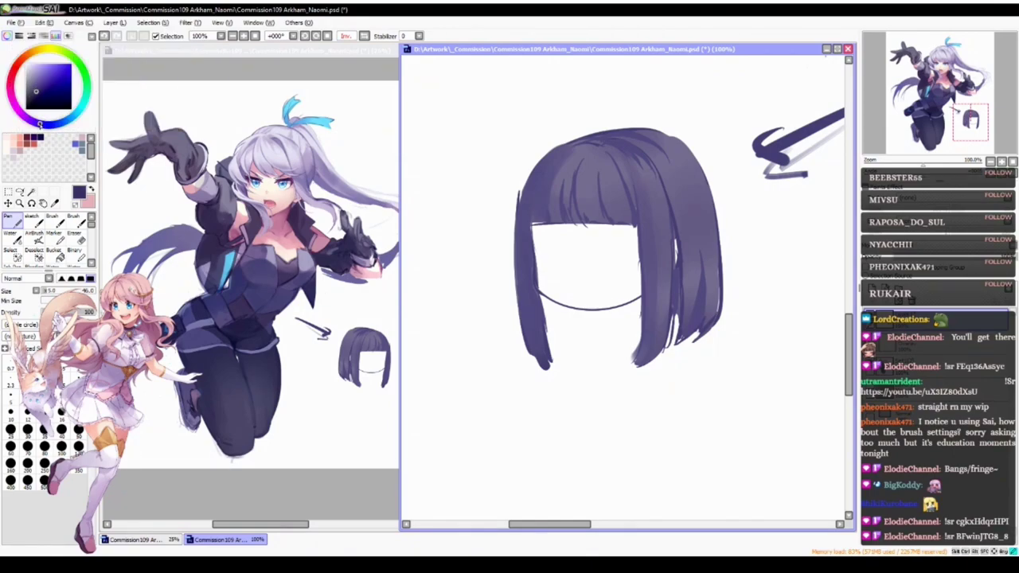
pyautogui.moveTo(564, 218); pyautogui.dragTo(532, 225)
pyautogui.moveTo(524, 139); pyautogui.dragTo(434, 232)
pyautogui.hotkey('ctrl', 'z')
pyautogui.moveTo(470, 172); pyautogui.dragTo(462, 367)
pyautogui.hotkey('ctrl', 'z')
pyautogui.moveTo(796, 107); pyautogui.dragTo(811, 148)
pyautogui.hotkey('ctrl', 'z')
# - Paint darker violet strands along the side lock farthest from the arrow, from the temple down to its tip
pyautogui.scroll(-2, 575, 275)
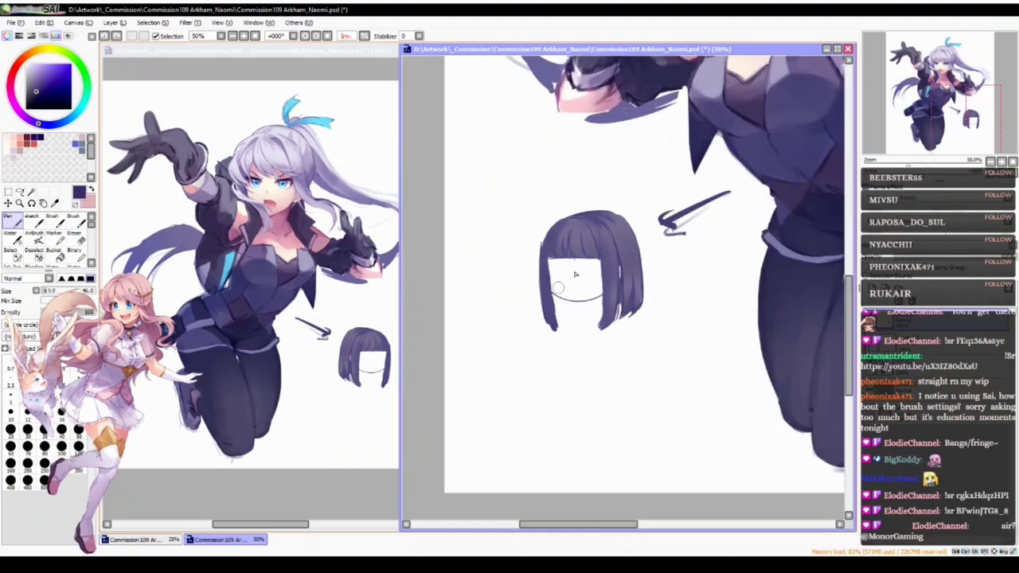
pyautogui.scroll(2, 579, 223)
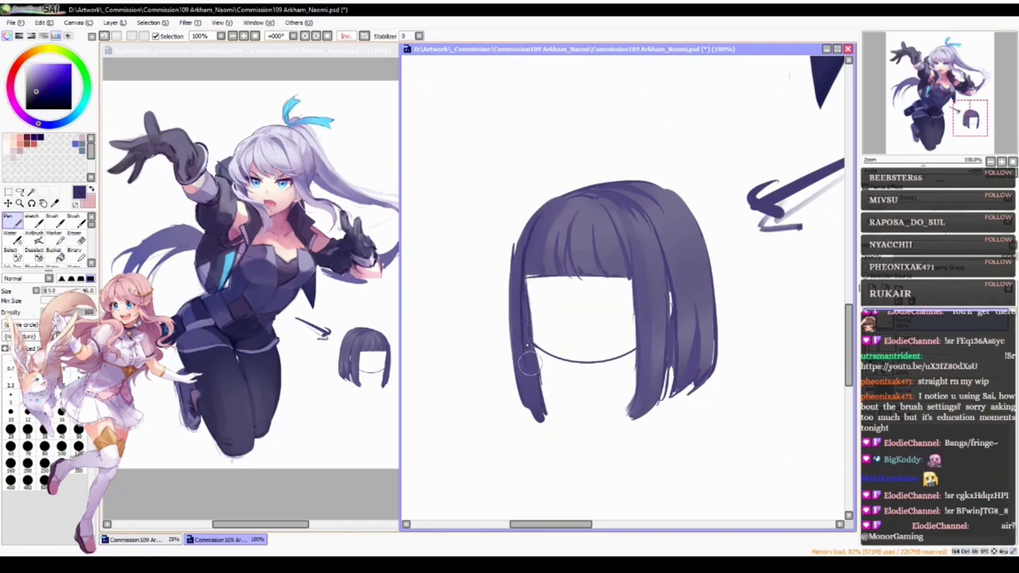
pyautogui.moveTo(532, 368); pyautogui.dragTo(538, 400)
pyautogui.moveTo(516, 255); pyautogui.dragTo(529, 404)
pyautogui.moveTo(516, 355); pyautogui.dragTo(532, 410)
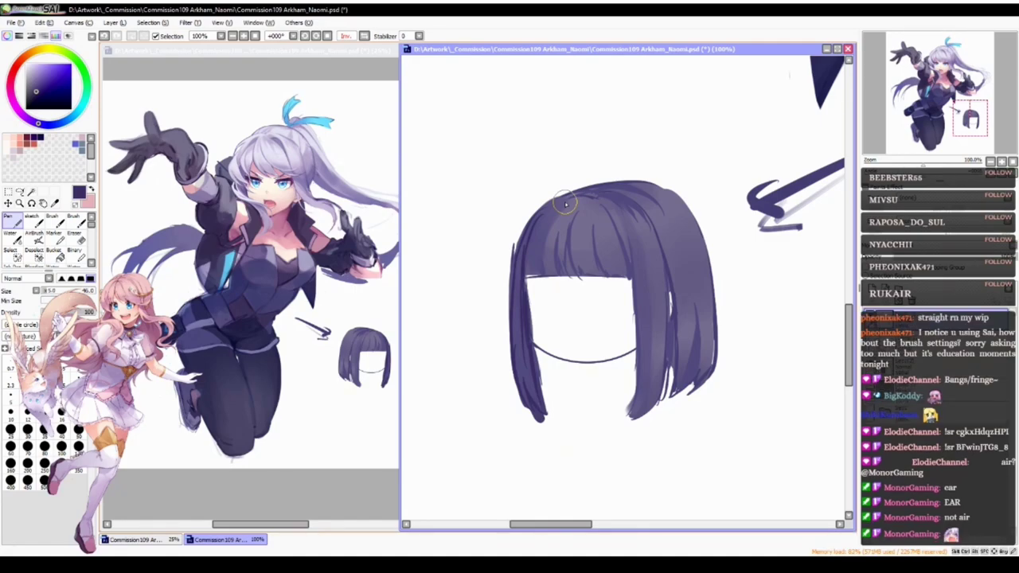
# - Paint violet strands from the crown's parting down into the front lock nearest the arrow
pyautogui.moveTo(641, 332); pyautogui.dragTo(622, 328)
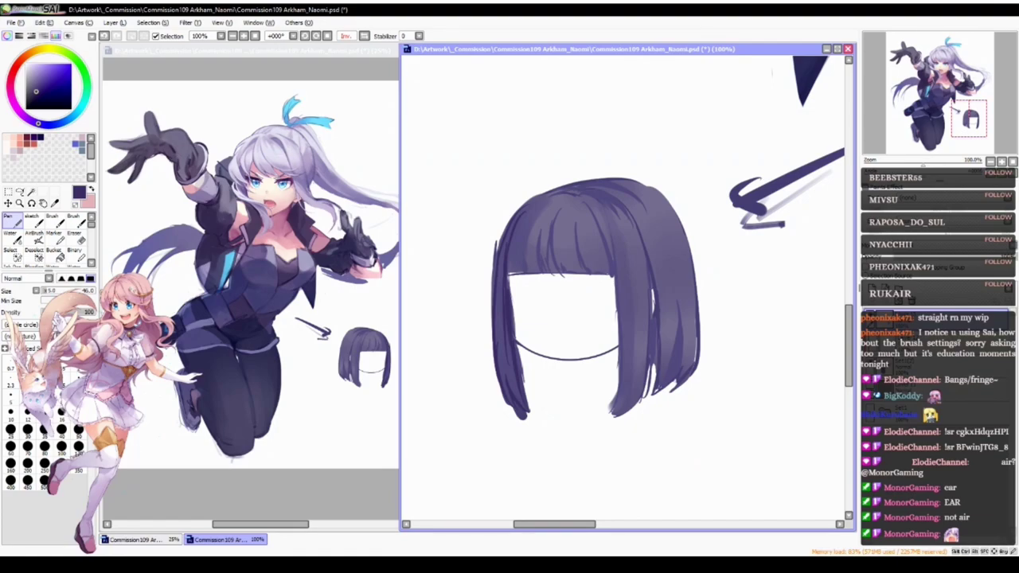
pyautogui.moveTo(604, 318)
pyautogui.mouseDown()
pyautogui.moveTo(583, 332)
pyautogui.moveTo(581, 310)
pyautogui.moveTo(562, 325)
pyautogui.mouseUp()
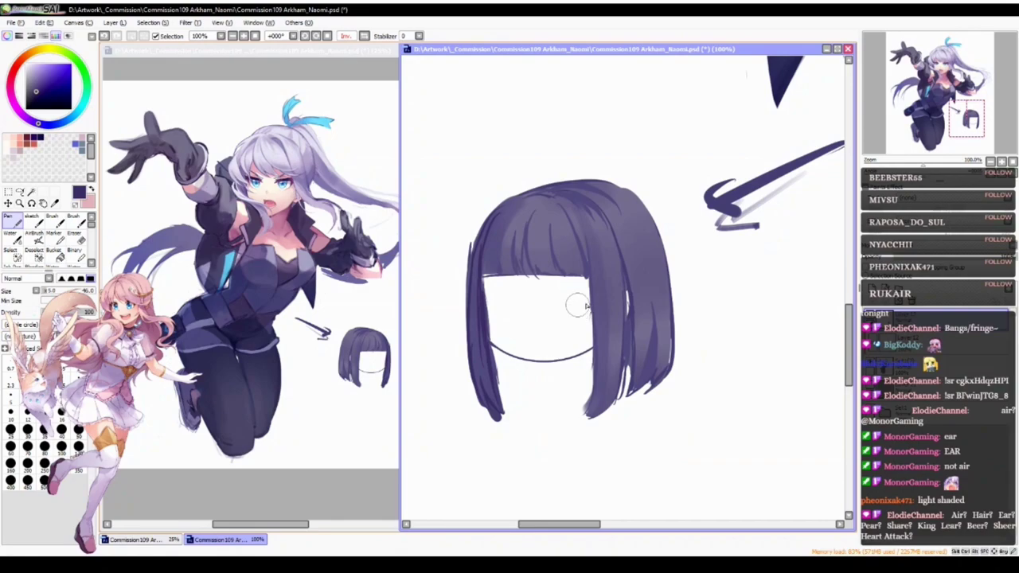
pyautogui.moveTo(562, 199); pyautogui.dragTo(597, 232)
pyautogui.moveTo(568, 200)
pyautogui.mouseDown()
pyautogui.moveTo(600, 243)
pyautogui.moveTo(588, 221)
pyautogui.moveTo(598, 233)
pyautogui.moveTo(612, 276)
pyautogui.mouseUp()
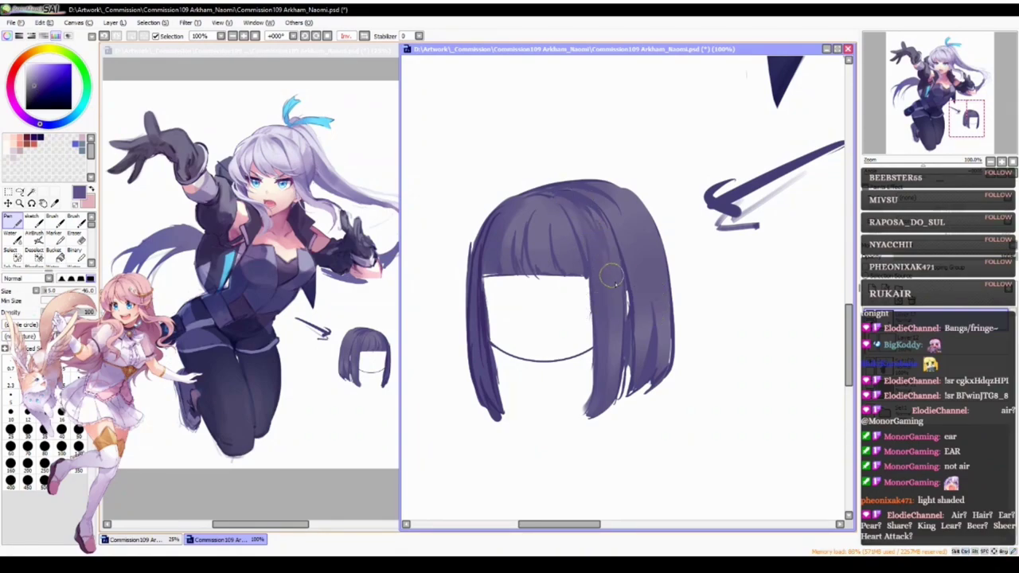
pyautogui.scroll(-2, 611, 287)
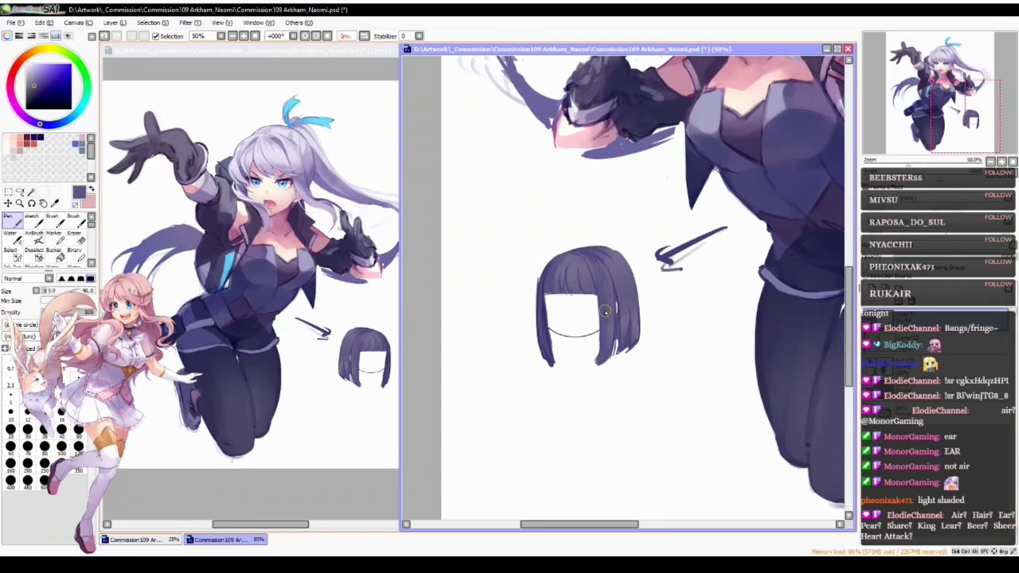
pyautogui.scroll(2, 603, 301)
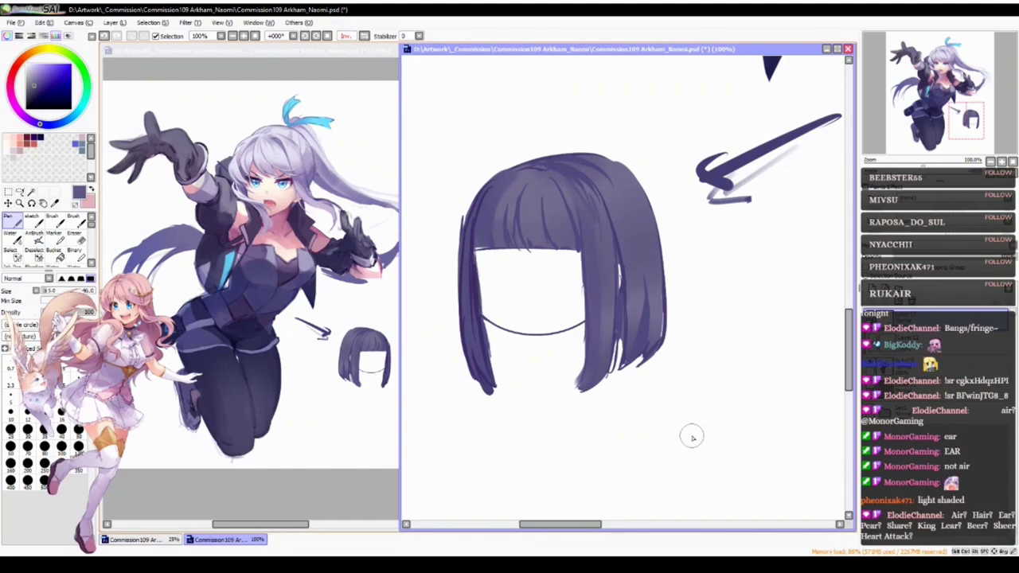
# - Choose a lighter greyish purple and paint highlight dabs on the upper back hair nearest the arrow
pyautogui.moveTo(629, 260); pyautogui.dragTo(629, 272)
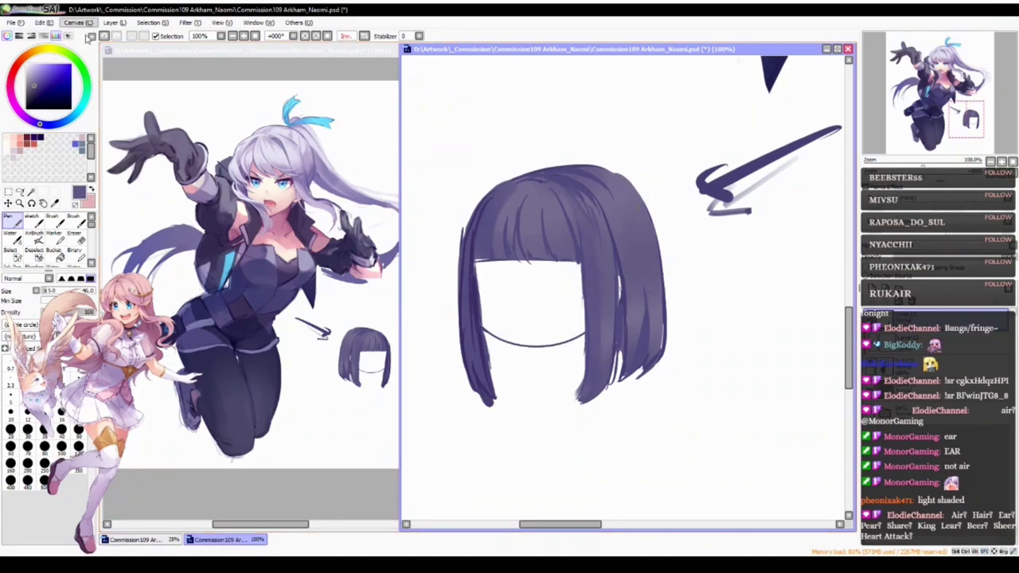
pyautogui.moveTo(35, 81); pyautogui.dragTo(35, 75)
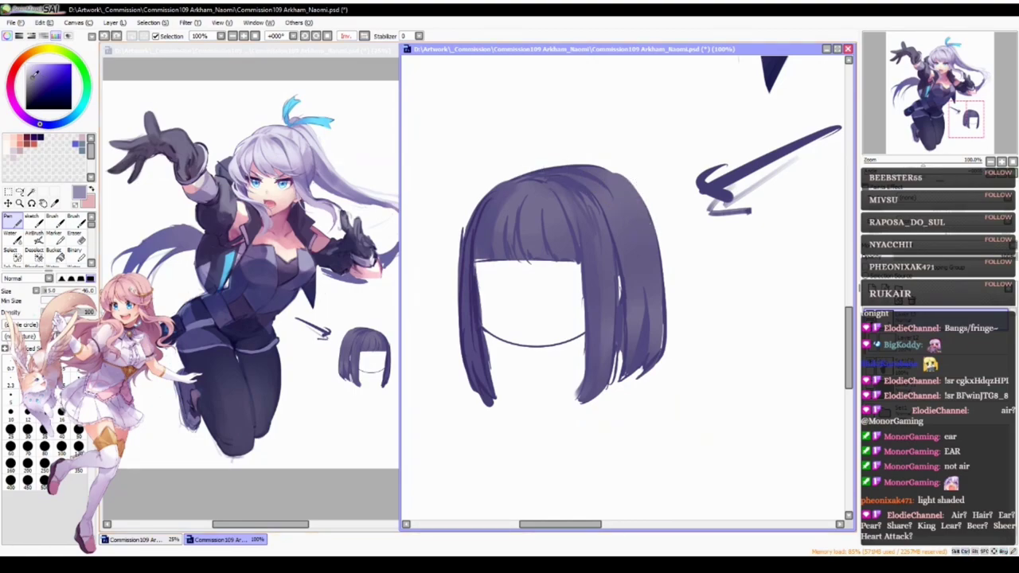
pyautogui.moveTo(37, 125); pyautogui.dragTo(30, 121)
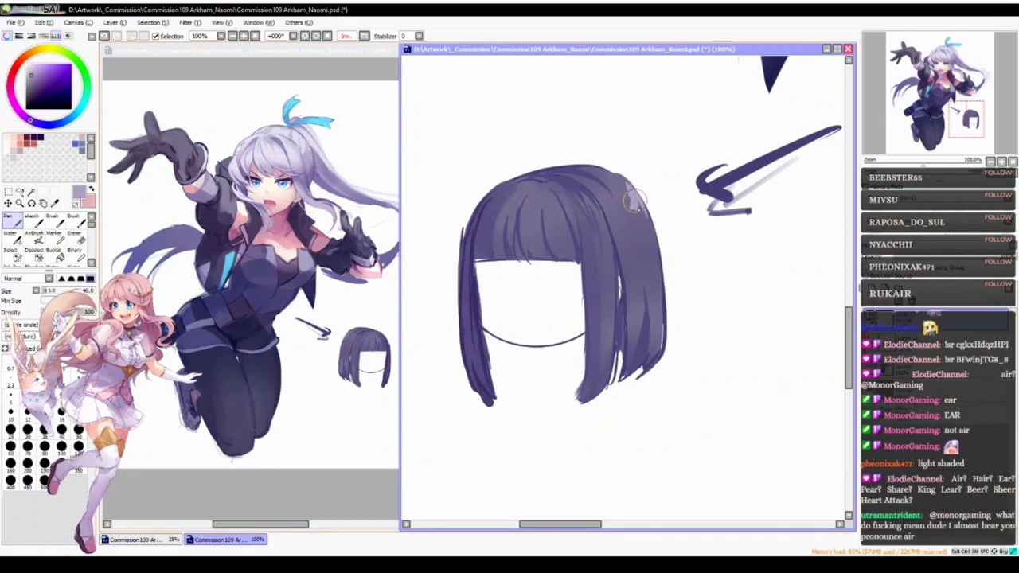
pyautogui.moveTo(642, 215)
pyautogui.mouseDown()
pyautogui.moveTo(640, 203)
pyautogui.moveTo(651, 236)
pyautogui.mouseUp()
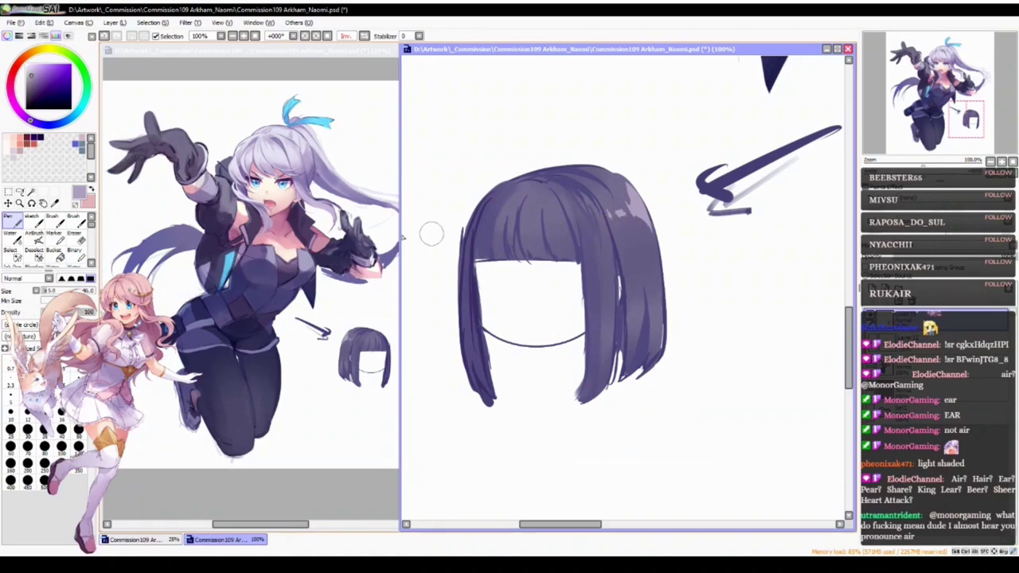
# - Add light purple highlight dabs across the fringe and the top of the near front lock
pyautogui.moveTo(567, 261); pyautogui.dragTo(556, 265)
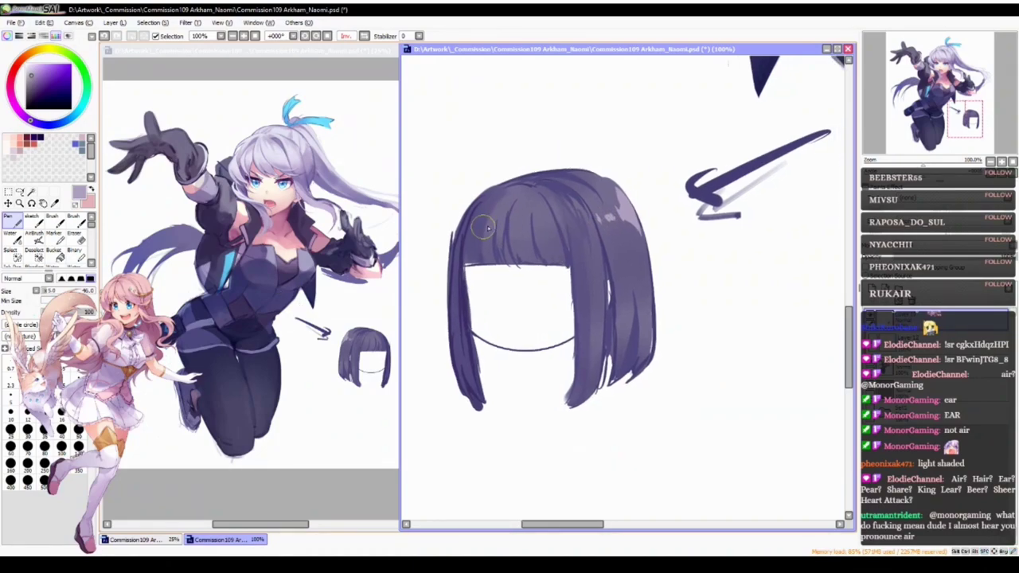
pyautogui.moveTo(493, 219)
pyautogui.mouseDown()
pyautogui.moveTo(538, 227)
pyautogui.moveTo(541, 215)
pyautogui.moveTo(590, 222)
pyautogui.moveTo(582, 209)
pyautogui.moveTo(581, 240)
pyautogui.moveTo(560, 224)
pyautogui.mouseUp()
pyautogui.hotkey('ctrl', 'z')
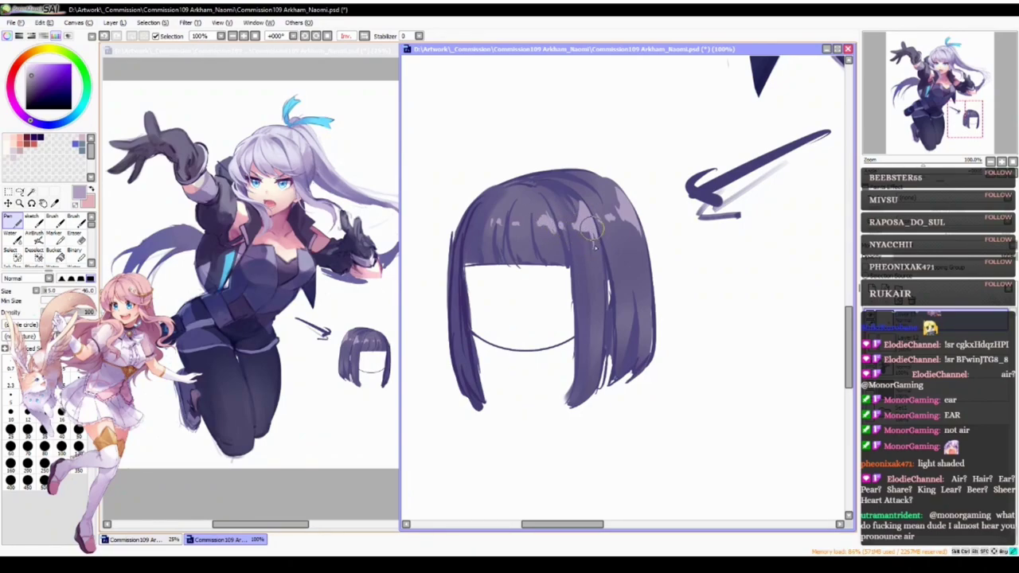
# - Paint light purple highlight strands near the tips of the near front lock and along the back hair's outer edge
pyautogui.moveTo(581, 374); pyautogui.dragTo(558, 295)
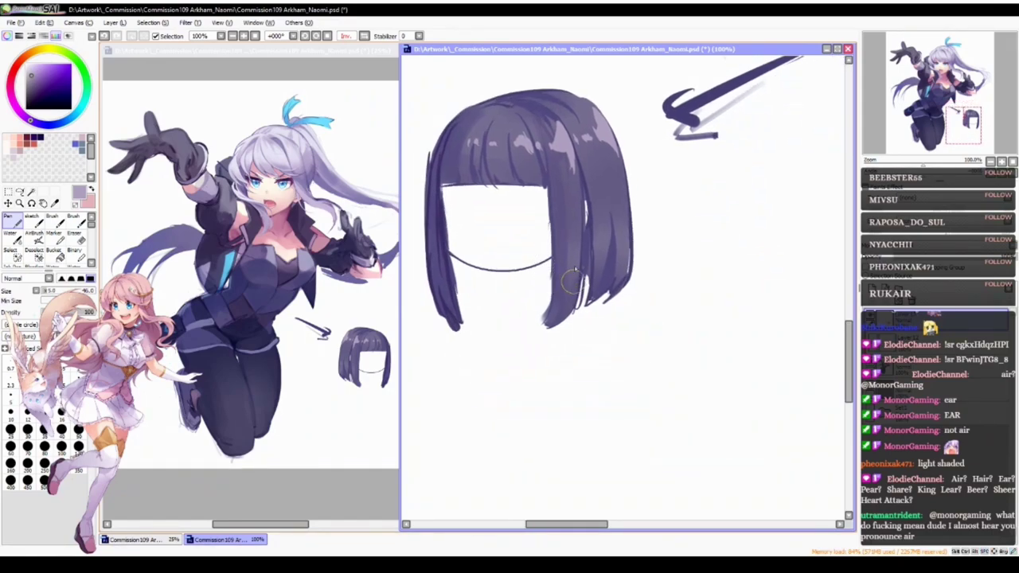
pyautogui.moveTo(573, 244); pyautogui.dragTo(575, 293)
pyautogui.hotkey('ctrl', 'z')
pyautogui.moveTo(625, 253); pyautogui.dragTo(614, 288)
pyautogui.keyDown('ctrl'); pyautogui.keyDown('alt'); pyautogui.click(555, 360); pyautogui.keyUp('alt'); pyautogui.keyUp('ctrl')
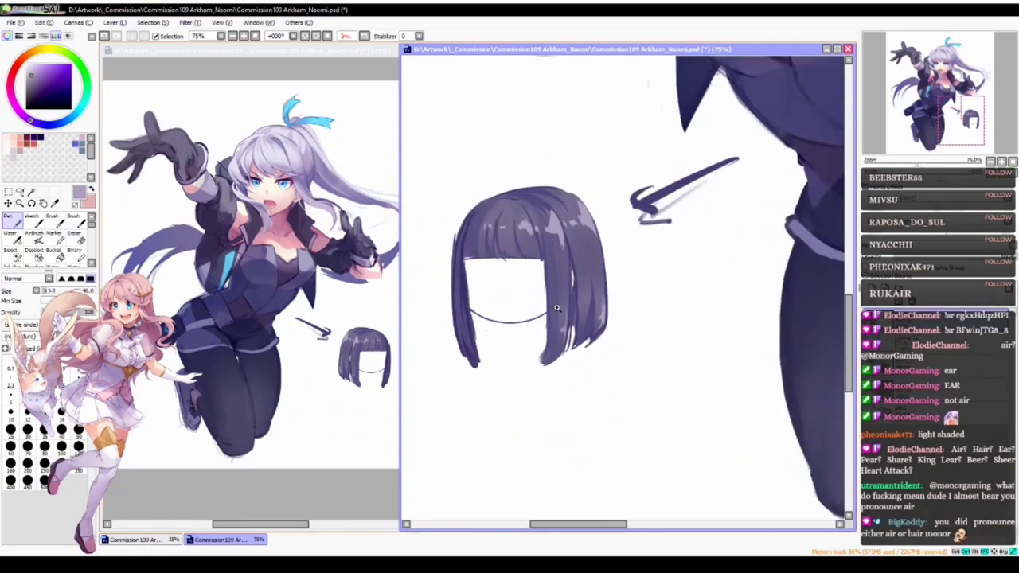
# - Choose a pale blue and add thin tints beside the gap between the near lock and back hair, using the Brush at size 11
pyautogui.scroll(1, 557, 308)
pyautogui.moveTo(484, 360); pyautogui.dragTo(544, 300)
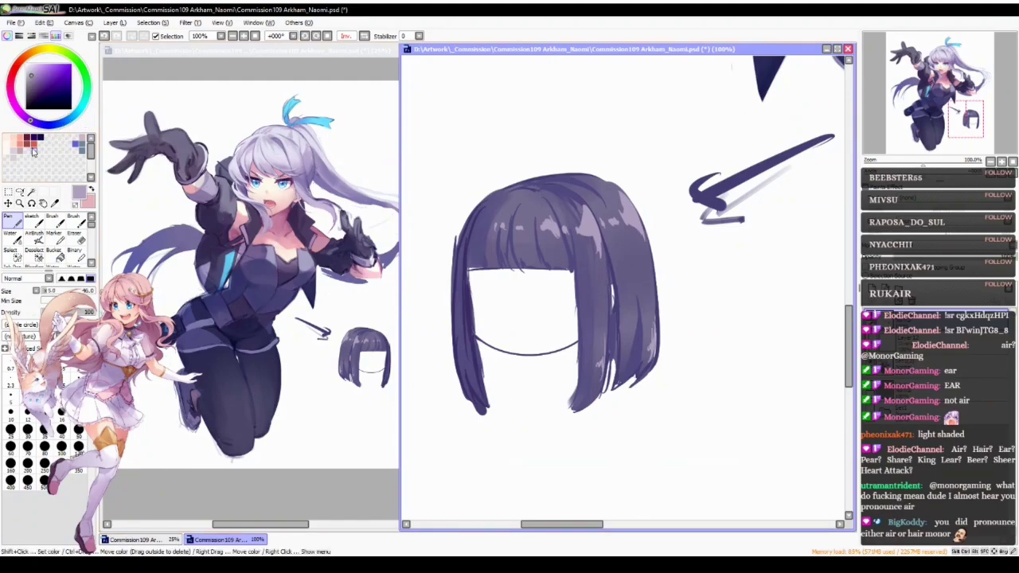
pyautogui.click(55, 124)
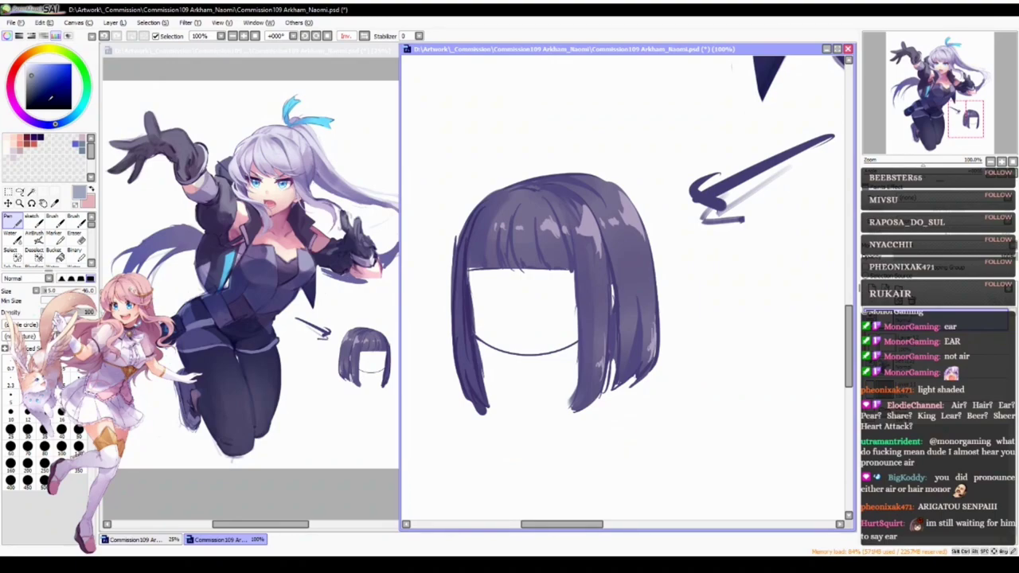
pyautogui.click(35, 68)
pyautogui.moveTo(533, 405)
pyautogui.mouseDown()
pyautogui.moveTo(544, 342)
pyautogui.moveTo(539, 367)
pyautogui.mouseUp()
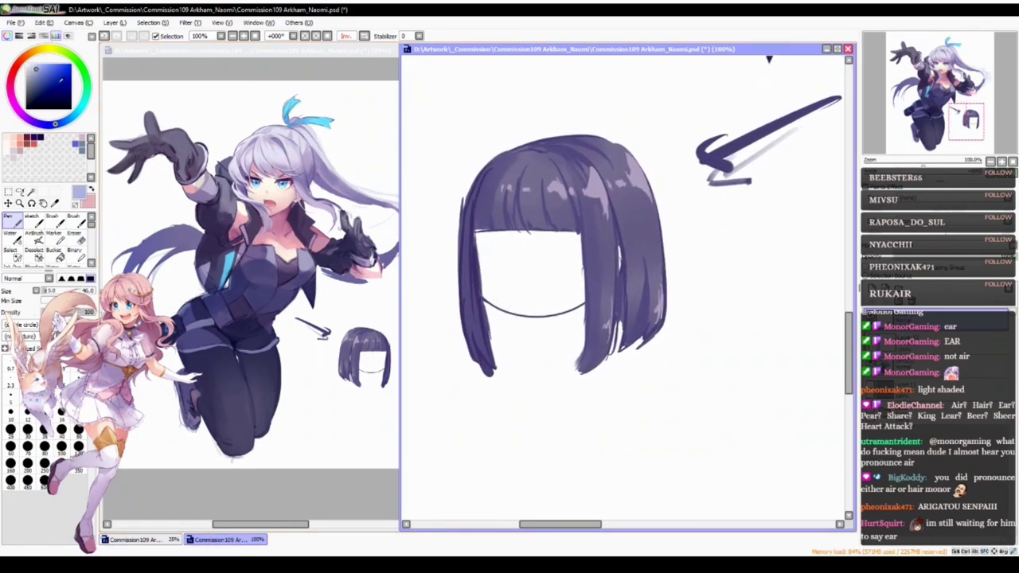
pyautogui.click(60, 123)
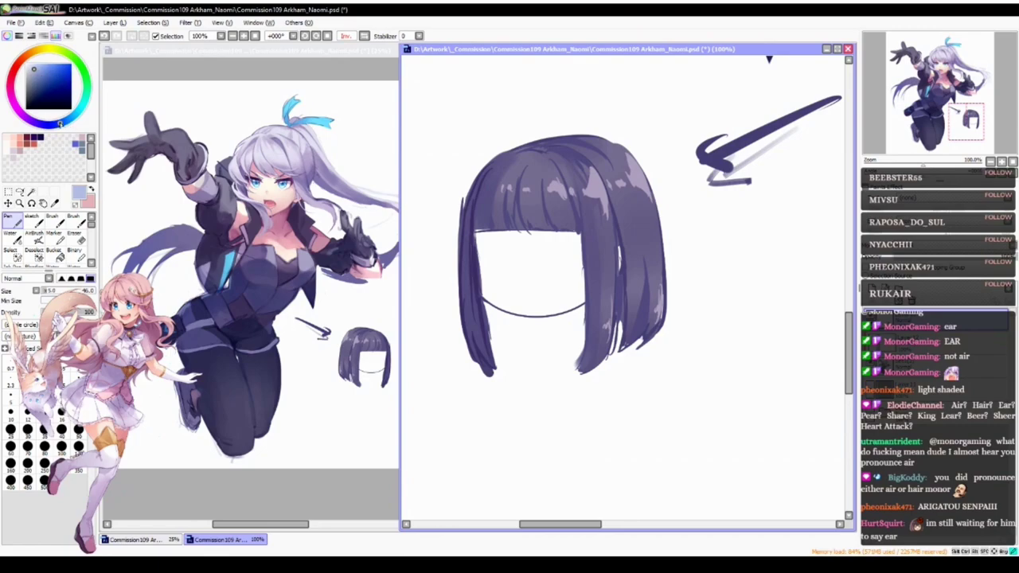
pyautogui.click(32, 72)
pyautogui.press('b')
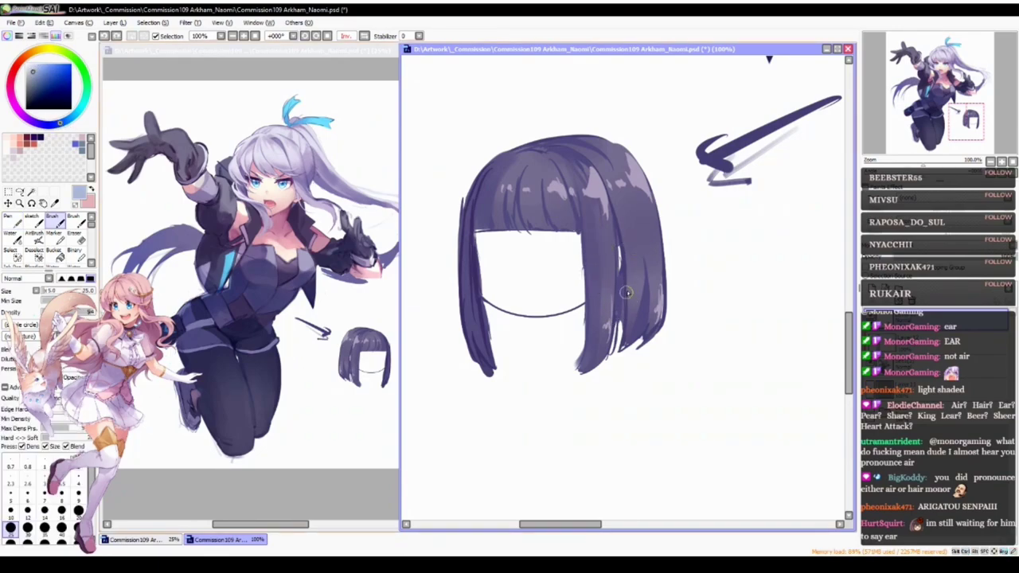
pyautogui.keyDown('ctrl'); pyautogui.keyDown('alt'); pyautogui.moveTo(648, 295); pyautogui.dragTo(627, 298); pyautogui.keyUp('alt'); pyautogui.keyUp('ctrl')
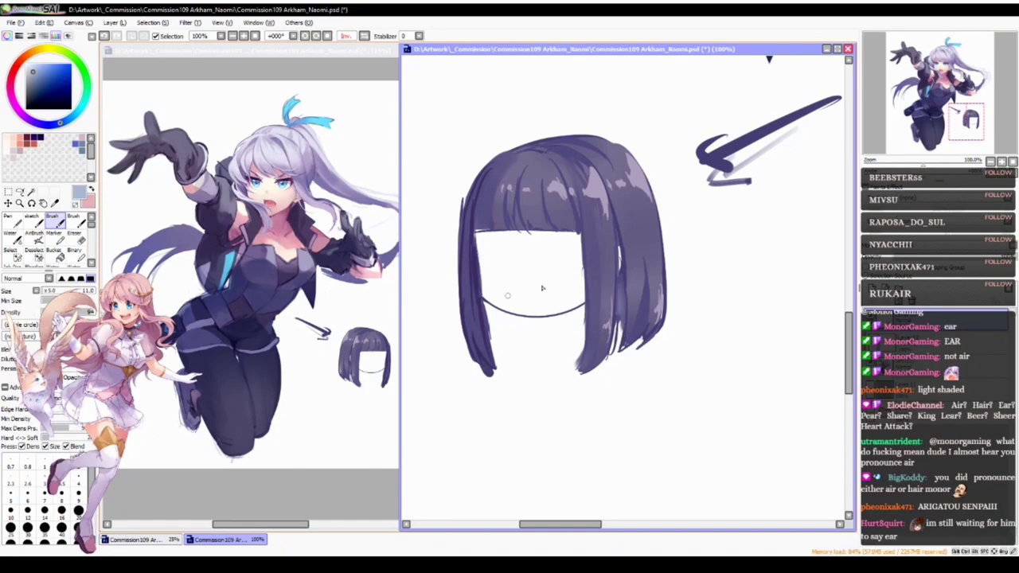
pyautogui.keyDown('alt'); pyautogui.click(621, 309); pyautogui.keyUp('alt')
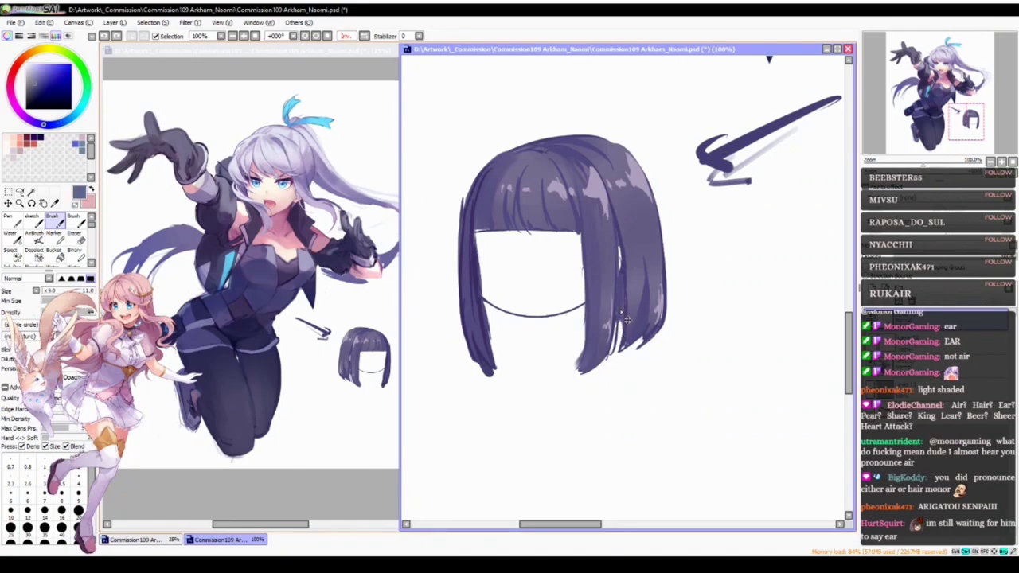
pyautogui.moveTo(621, 316)
pyautogui.mouseDown()
pyautogui.moveTo(621, 282)
pyautogui.moveTo(620, 339)
pyautogui.mouseUp()
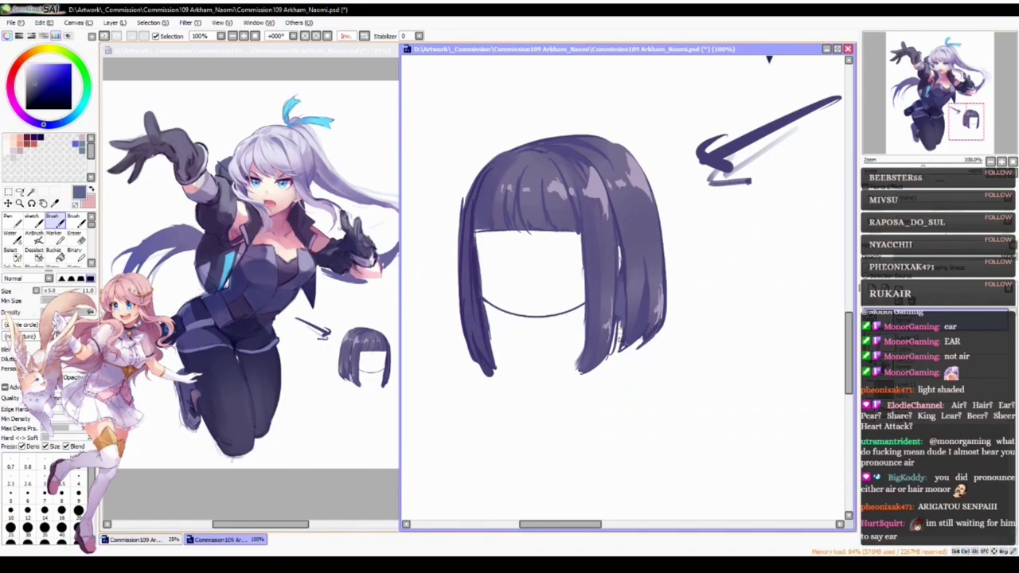
# - Pick a light blue and paint a thin tint down the side lock farthest from the arrow
pyautogui.click(41, 71)
pyautogui.click(64, 120)
pyautogui.click(37, 70)
pyautogui.moveTo(462, 294); pyautogui.dragTo(481, 358)
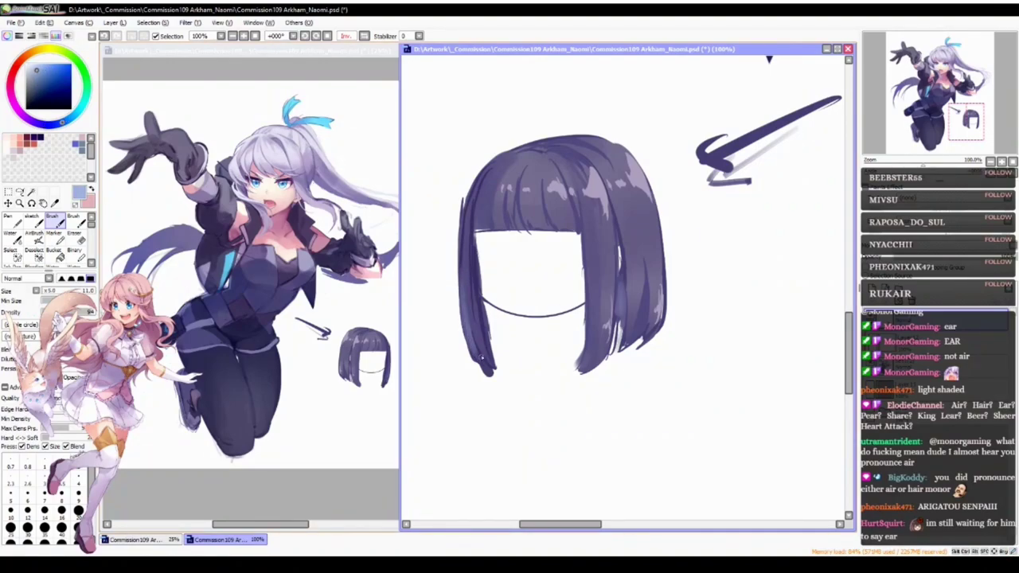
# - Extend the light blue tint on the far side lock and paint strands over the fringe with the sampled dark hair purple
pyautogui.moveTo(477, 320); pyautogui.dragTo(486, 361)
pyautogui.scroll(3, 576, 276)
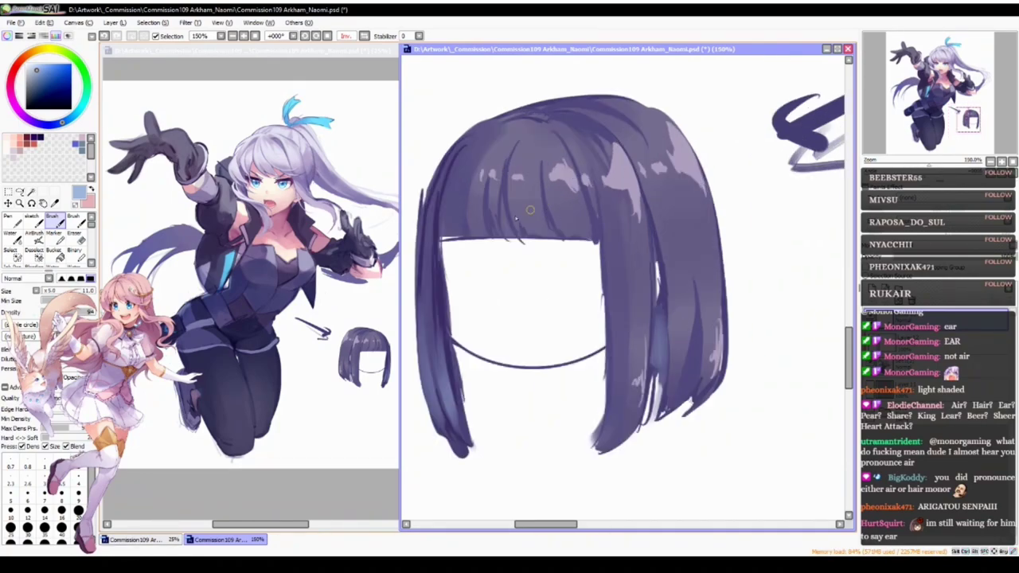
pyautogui.keyDown('alt'); pyautogui.click(505, 249); pyautogui.keyUp('alt')
pyautogui.moveTo(524, 203); pyautogui.dragTo(491, 269)
pyautogui.keyDown('alt'); pyautogui.click(491, 269); pyautogui.keyUp('alt')
pyautogui.moveTo(537, 196); pyautogui.dragTo(528, 245)
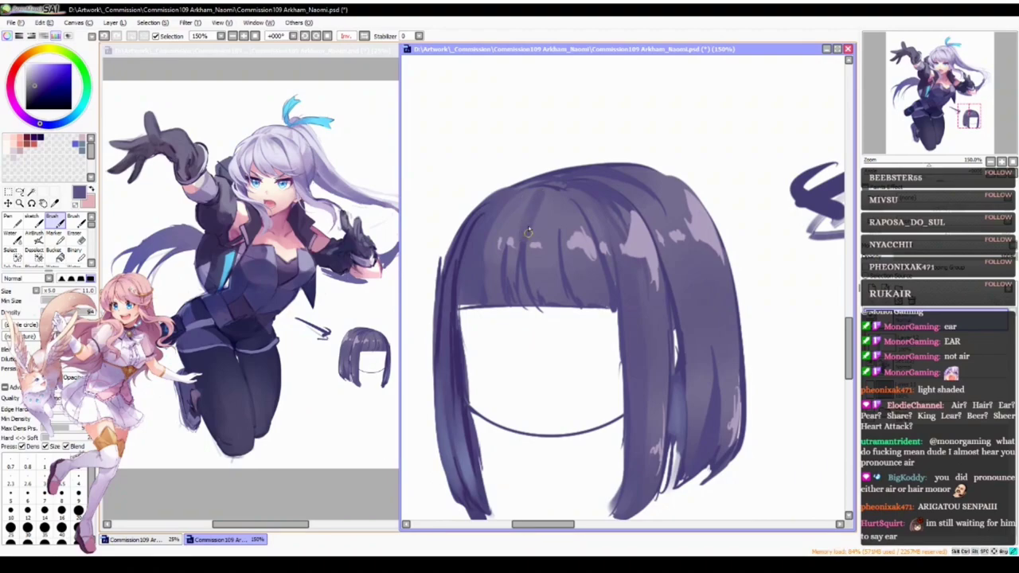
pyautogui.moveTo(557, 200); pyautogui.dragTo(570, 282)
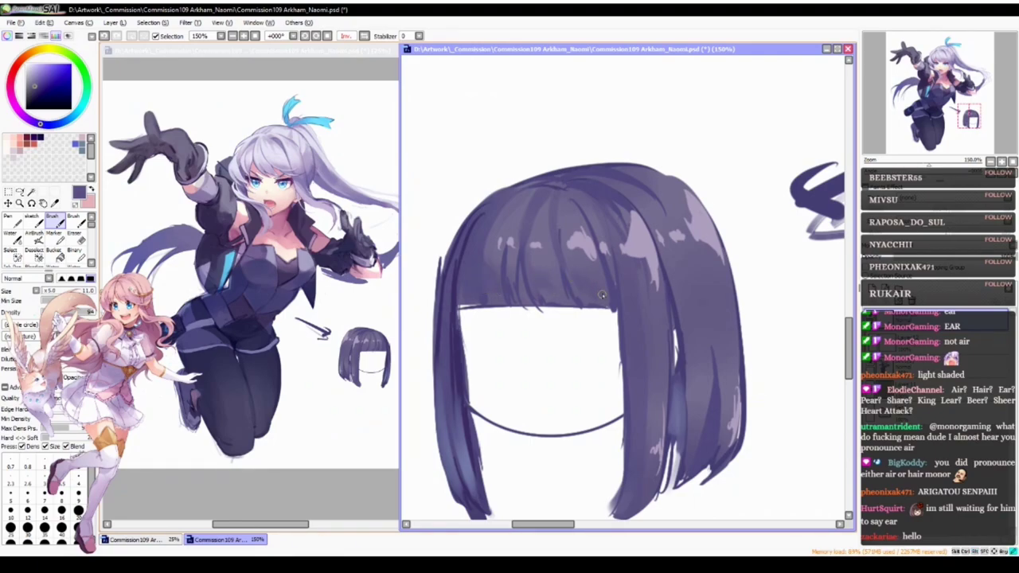
# - Erase thin notches into the lower edge of the fringe with the Eraser at size 76 to separate its strands
pyautogui.press('e')
pyautogui.moveTo(521, 288)
pyautogui.mouseDown()
pyautogui.moveTo(582, 301)
pyautogui.moveTo(574, 292)
pyautogui.moveTo(594, 315)
pyautogui.mouseUp()
pyautogui.moveTo(468, 291); pyautogui.dragTo(465, 304)
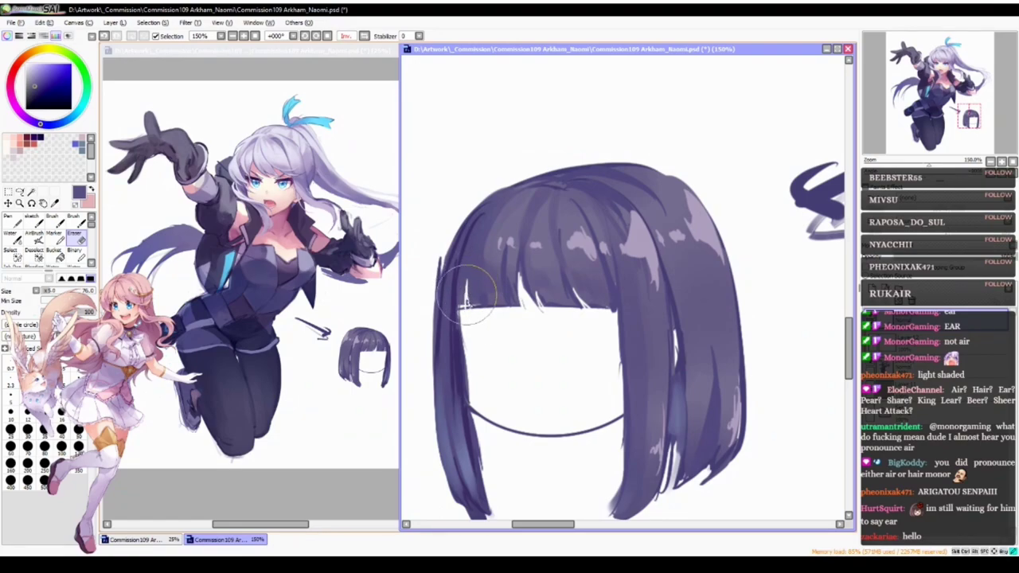
pyautogui.scroll(-1, 541, 364)
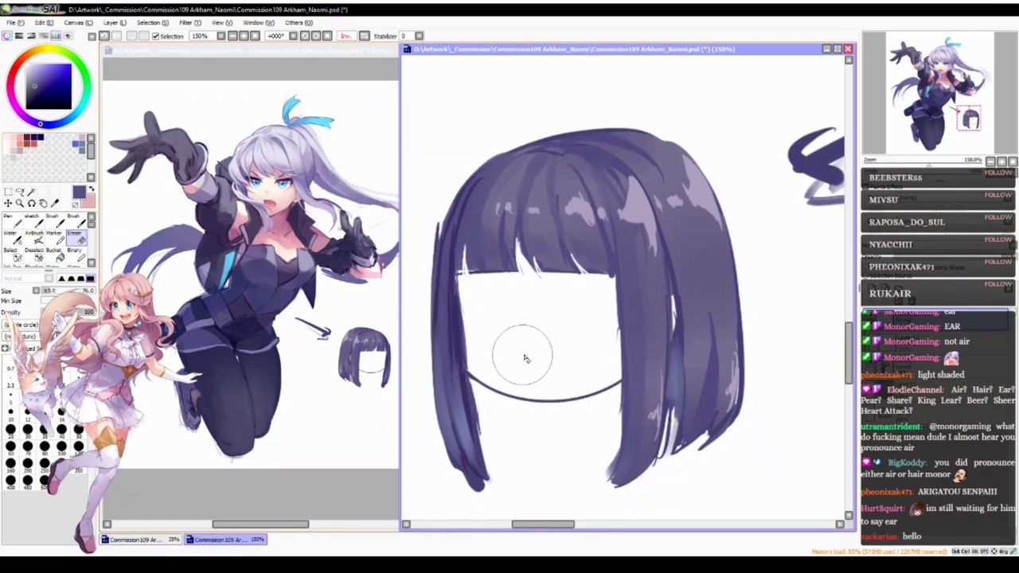
# - Examine the shaded bob head at several zoom levels and compare it with the hair on the character illustration
pyautogui.keyDown('alt'); pyautogui.click(573, 375); pyautogui.keyUp('alt')
pyautogui.moveTo(587, 401)
pyautogui.mouseDown()
pyautogui.moveTo(572, 359)
pyautogui.moveTo(558, 362)
pyautogui.mouseUp()
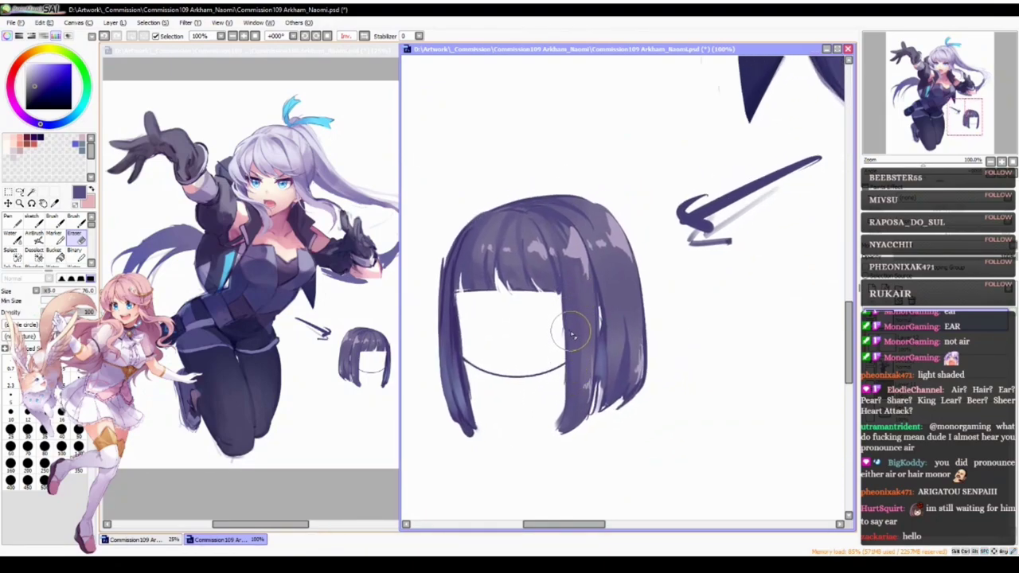
pyautogui.keyDown('ctrl'); pyautogui.keyDown('alt'); pyautogui.click(555, 347); pyautogui.keyUp('alt'); pyautogui.keyUp('ctrl')
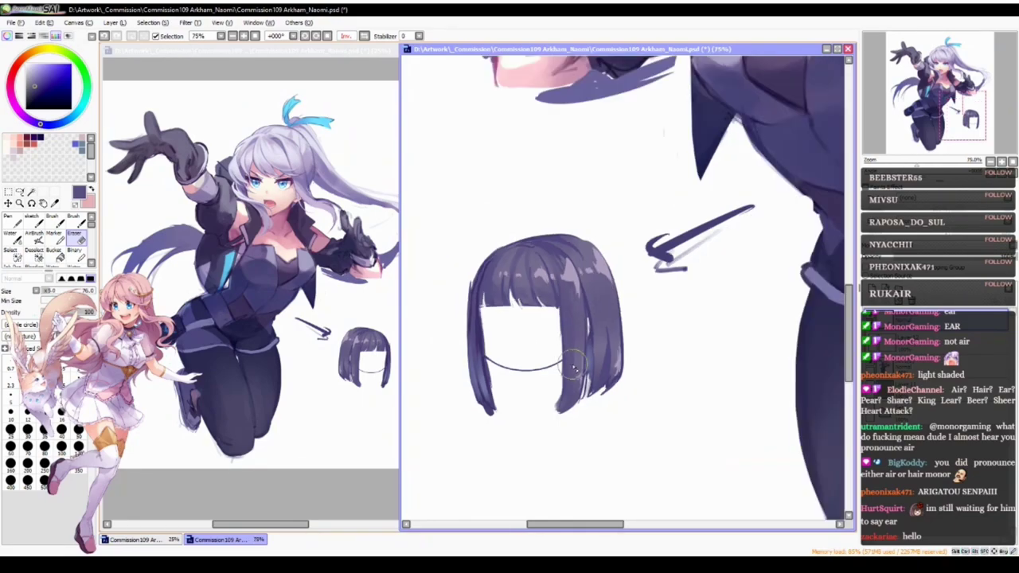
pyautogui.moveTo(574, 362); pyautogui.dragTo(584, 300)
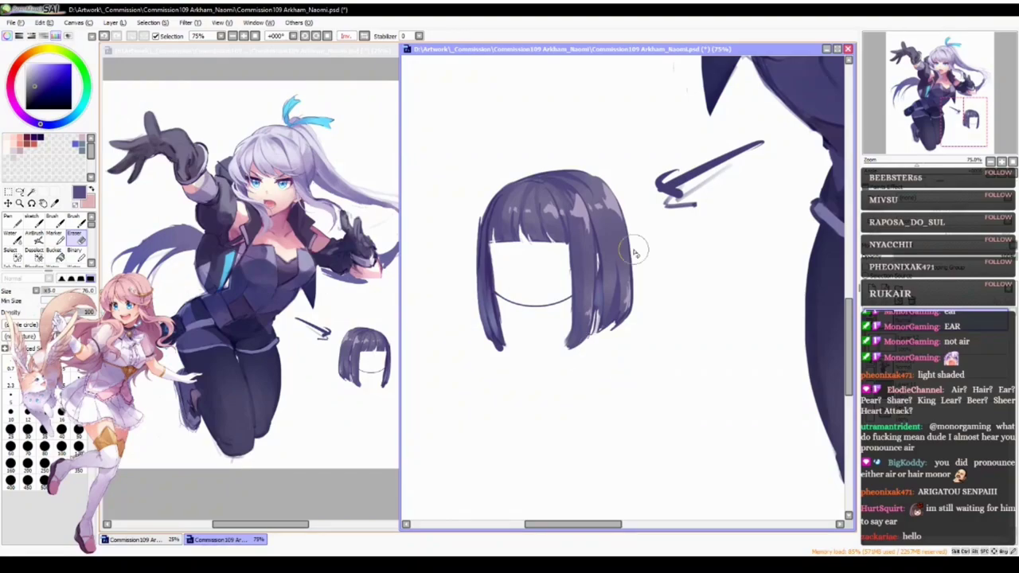
pyautogui.moveTo(641, 287); pyautogui.dragTo(451, 475)
pyautogui.moveTo(629, 111)
pyautogui.mouseDown()
pyautogui.moveTo(555, 332)
pyautogui.moveTo(600, 244)
pyautogui.mouseUp()
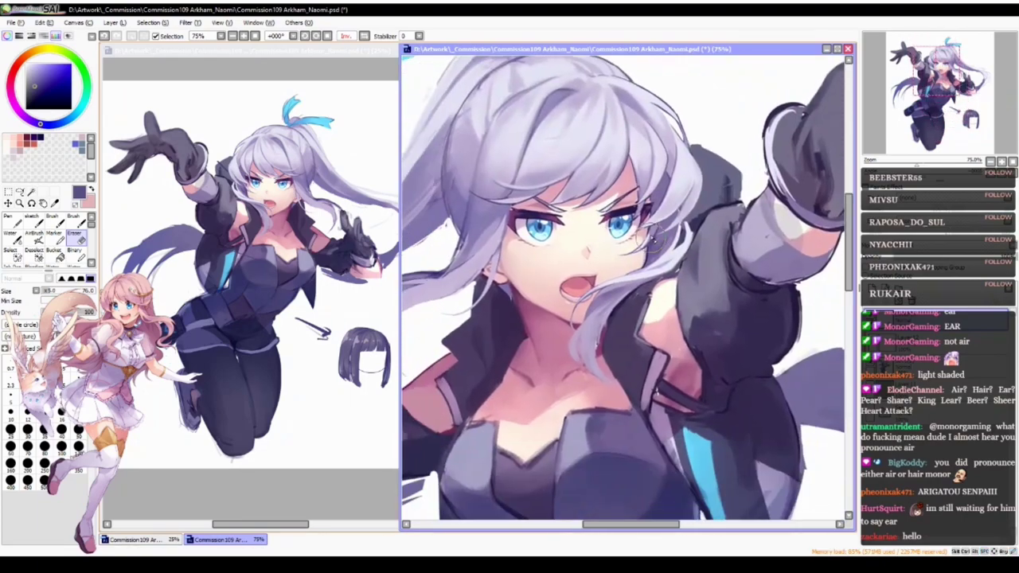
pyautogui.press('pageup')
pyautogui.press('pageup')
pyautogui.moveTo(535, 330); pyautogui.dragTo(658, 272)
pyautogui.scroll(-2, 658, 272)
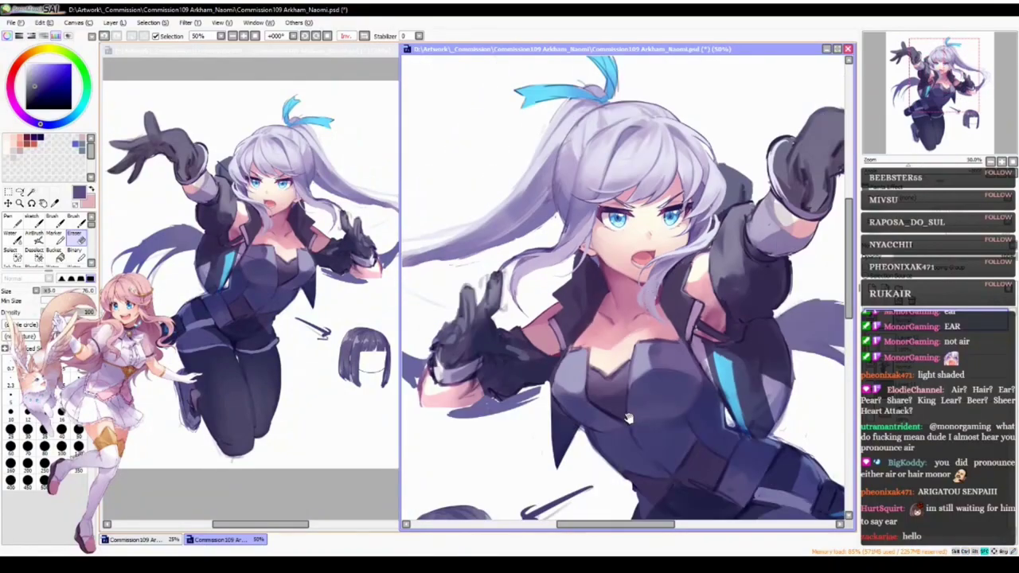
pyautogui.scroll(-1, 616, 348)
pyautogui.moveTo(593, 334); pyautogui.dragTo(551, 419)
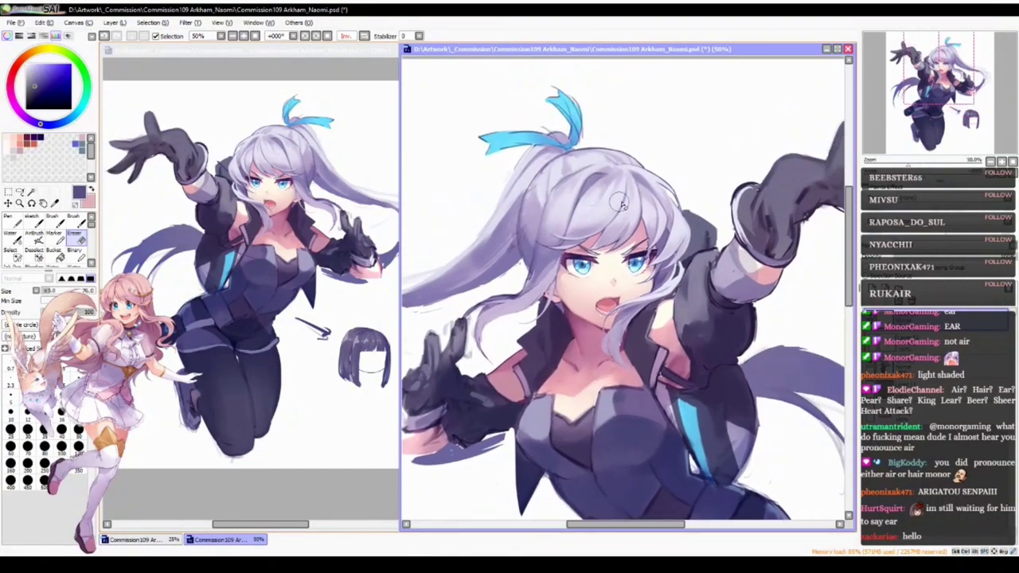
pyautogui.moveTo(548, 343); pyautogui.dragTo(653, 121)
pyautogui.scroll(-1, 651, 121)
pyautogui.scroll(2, 582, 300)
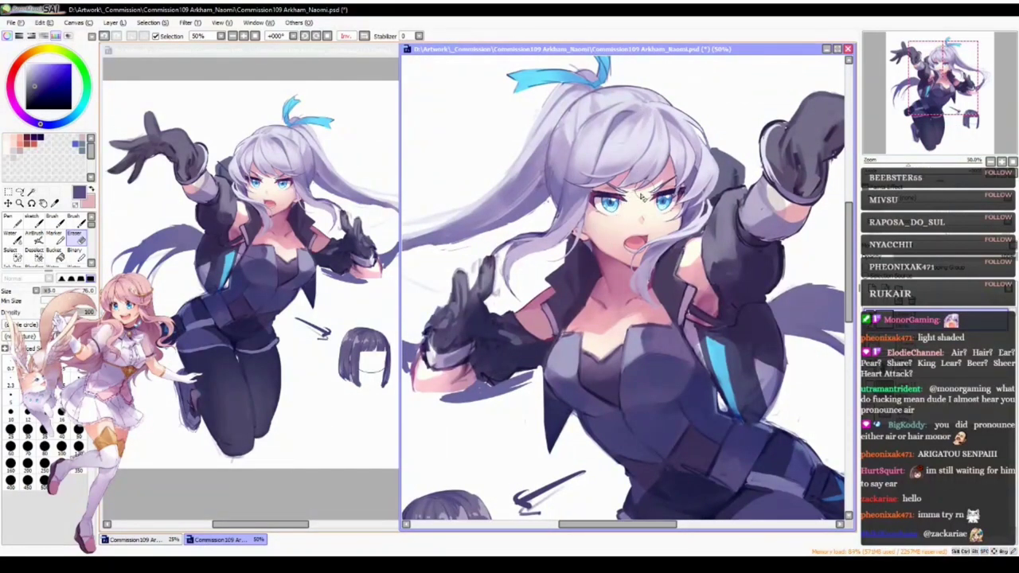
pyautogui.scroll(4, 632, 201)
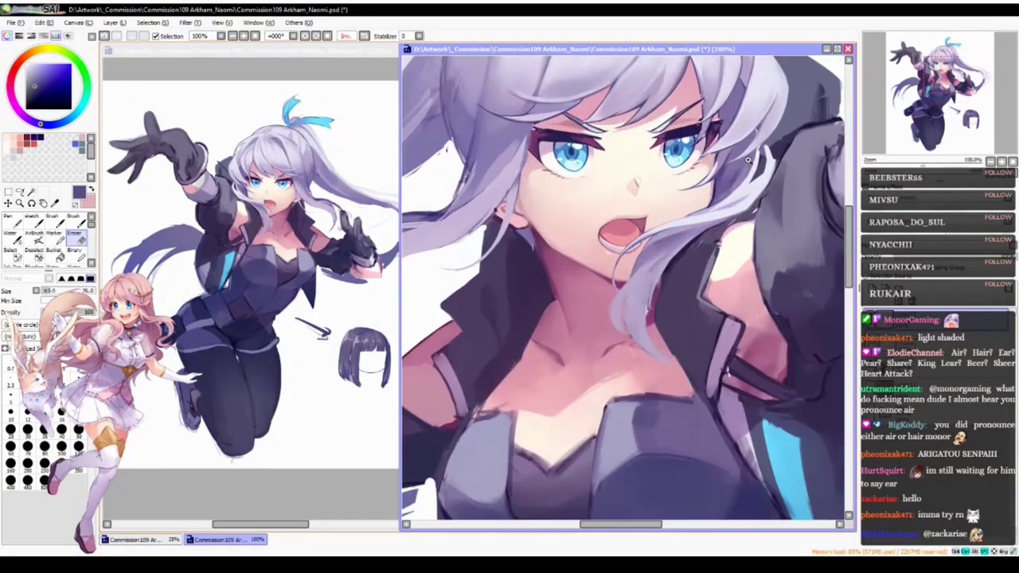
pyautogui.scroll(-2, 709, 243)
pyautogui.scroll(-1, 642, 353)
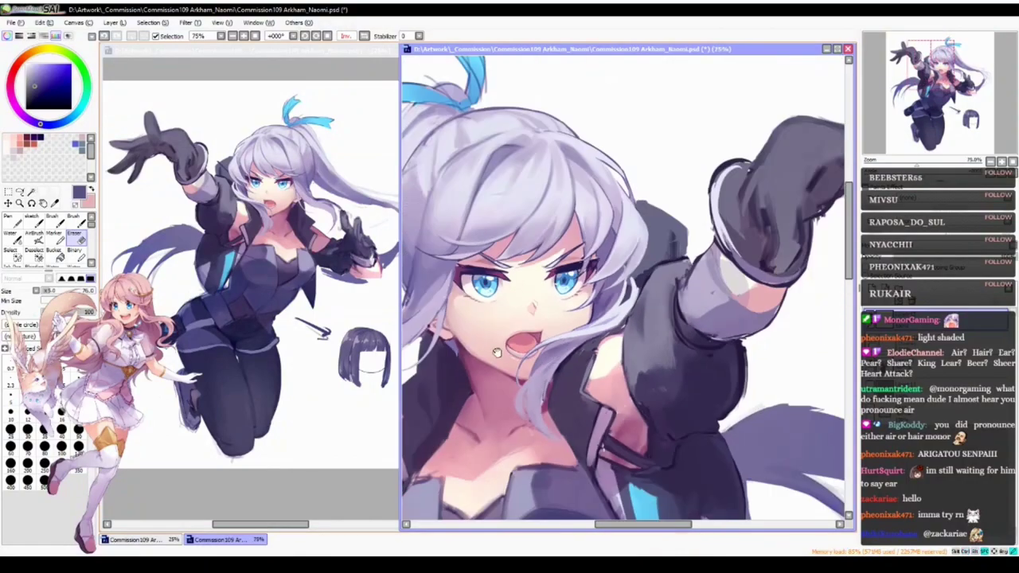
# - Draw a wavy tapering lock with the Pen at size 112 in the blank area beside the ponytail, with a thin strand along its side
pyautogui.press('n')
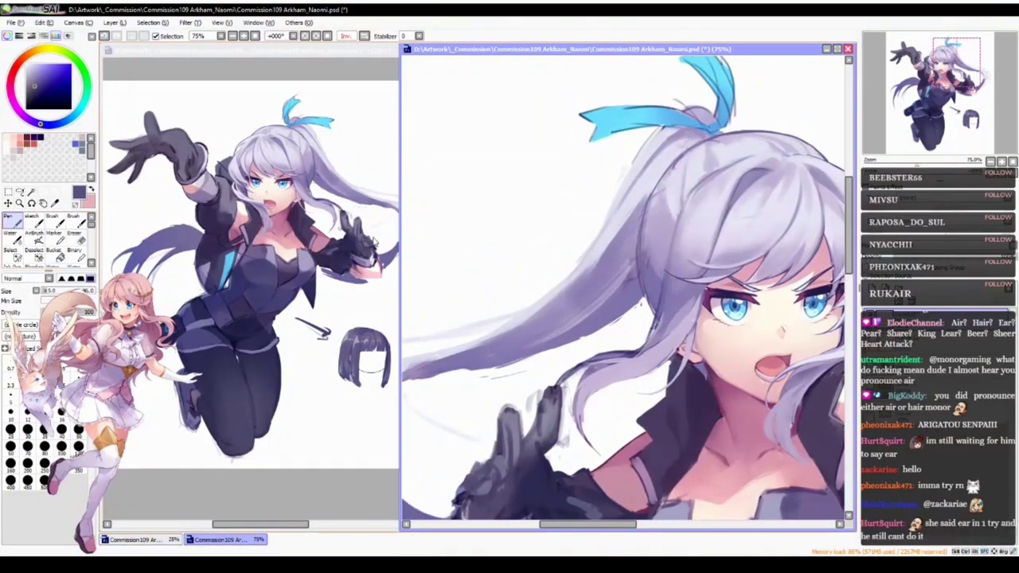
pyautogui.moveTo(523, 251); pyautogui.dragTo(611, 287)
pyautogui.moveTo(523, 171)
pyautogui.mouseDown()
pyautogui.moveTo(482, 170)
pyautogui.moveTo(505, 177)
pyautogui.mouseUp()
pyautogui.moveTo(500, 125)
pyautogui.mouseDown()
pyautogui.moveTo(491, 189)
pyautogui.moveTo(510, 118)
pyautogui.moveTo(465, 259)
pyautogui.moveTo(512, 122)
pyautogui.moveTo(483, 179)
pyautogui.moveTo(498, 141)
pyautogui.moveTo(478, 239)
pyautogui.moveTo(500, 274)
pyautogui.moveTo(487, 195)
pyautogui.moveTo(483, 265)
pyautogui.moveTo(501, 292)
pyautogui.mouseUp()
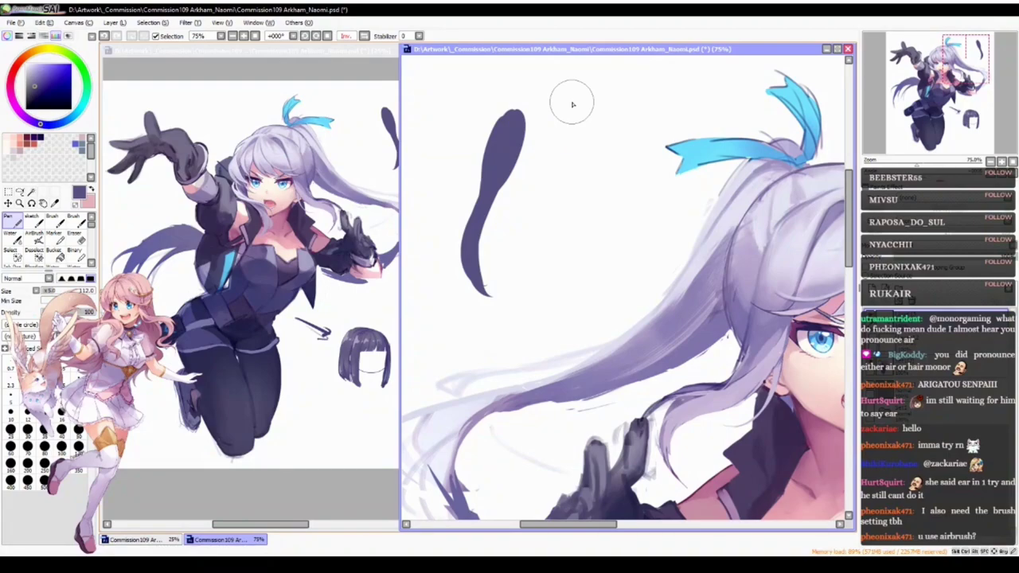
pyautogui.moveTo(492, 128)
pyautogui.mouseDown()
pyautogui.moveTo(480, 214)
pyautogui.moveTo(466, 215)
pyautogui.mouseUp()
pyautogui.hotkey('ctrl', 'z')
pyautogui.moveTo(485, 156)
pyautogui.mouseDown()
pyautogui.moveTo(470, 237)
pyautogui.moveTo(466, 214)
pyautogui.moveTo(489, 275)
pyautogui.moveTo(475, 240)
pyautogui.moveTo(500, 273)
pyautogui.mouseUp()
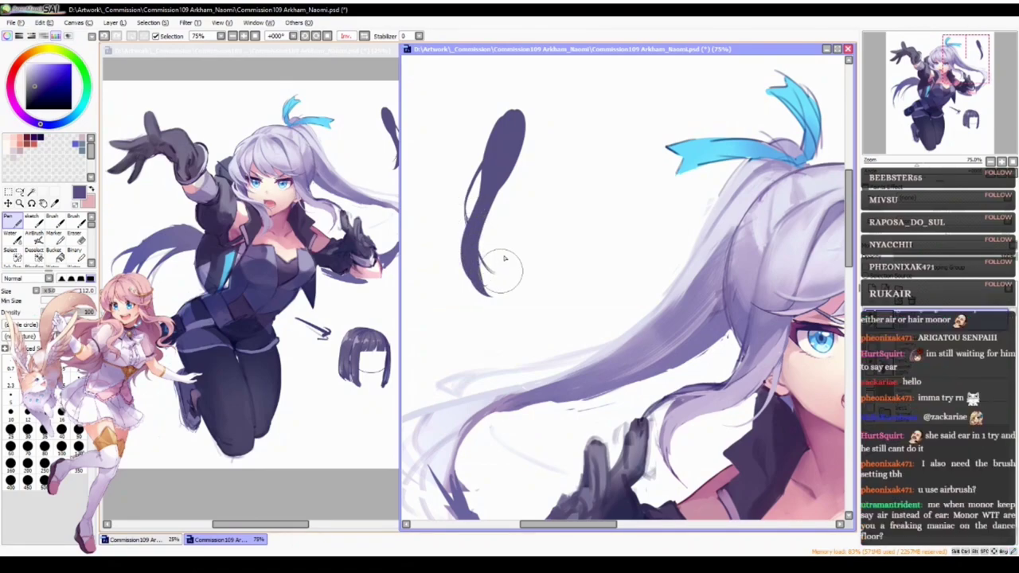
pyautogui.moveTo(505, 180); pyautogui.dragTo(480, 249)
pyautogui.hotkey('ctrl', 'z')
pyautogui.moveTo(490, 191); pyautogui.dragTo(489, 298)
pyautogui.hotkey('ctrl', 'z')
pyautogui.moveTo(480, 212); pyautogui.dragTo(471, 300)
pyautogui.hotkey('ctrl', 'z')
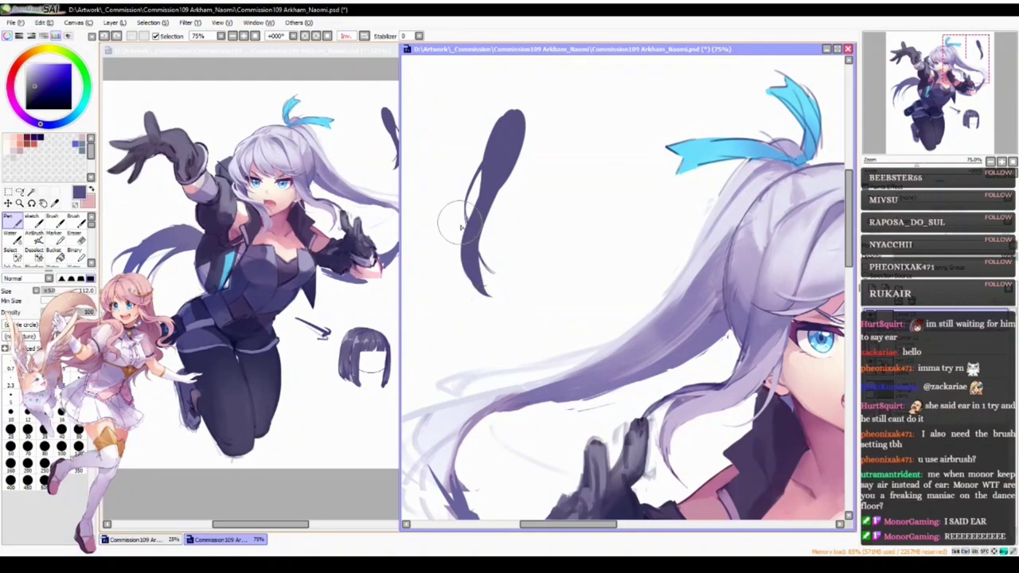
# - Add a fine wisp at the lower tip of the separate lock
pyautogui.moveTo(467, 253); pyautogui.dragTo(485, 297)
pyautogui.moveTo(664, 346); pyautogui.dragTo(521, 299)
pyautogui.moveTo(700, 312); pyautogui.dragTo(606, 308)
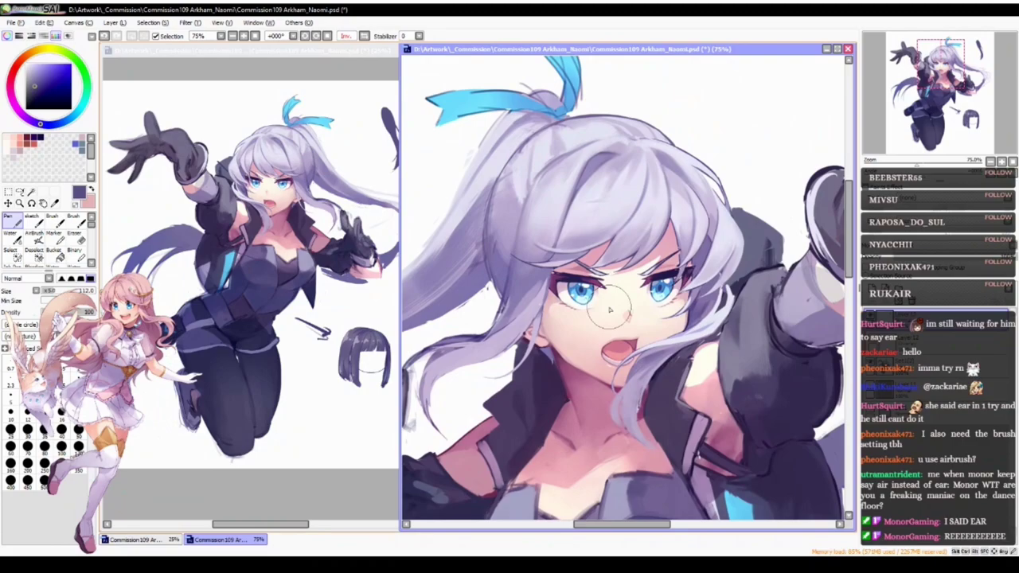
pyautogui.moveTo(478, 301); pyautogui.dragTo(585, 323)
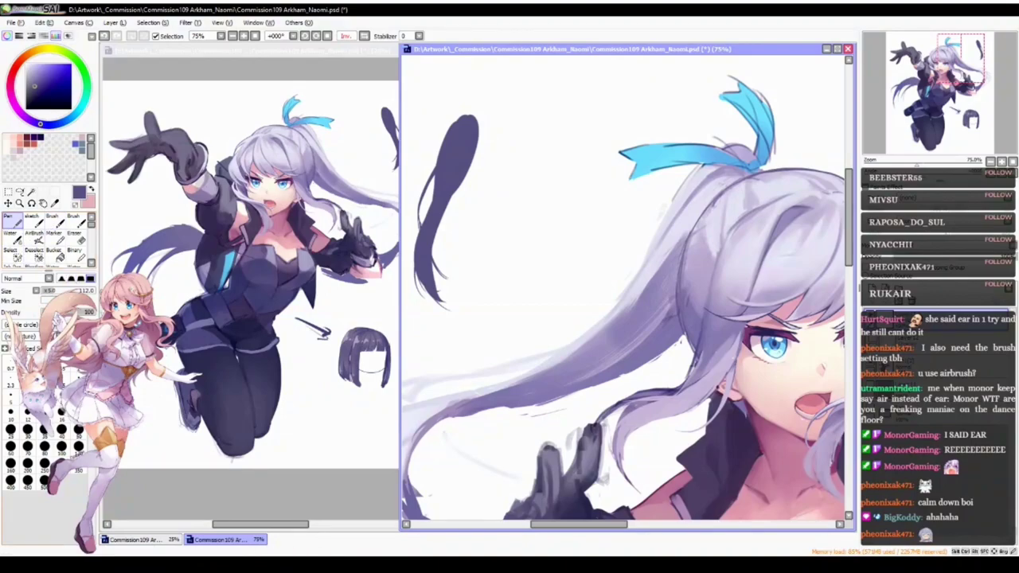
# - Select the Brush and open a captured image of its settings as a new canvas
pyautogui.click(51, 217)
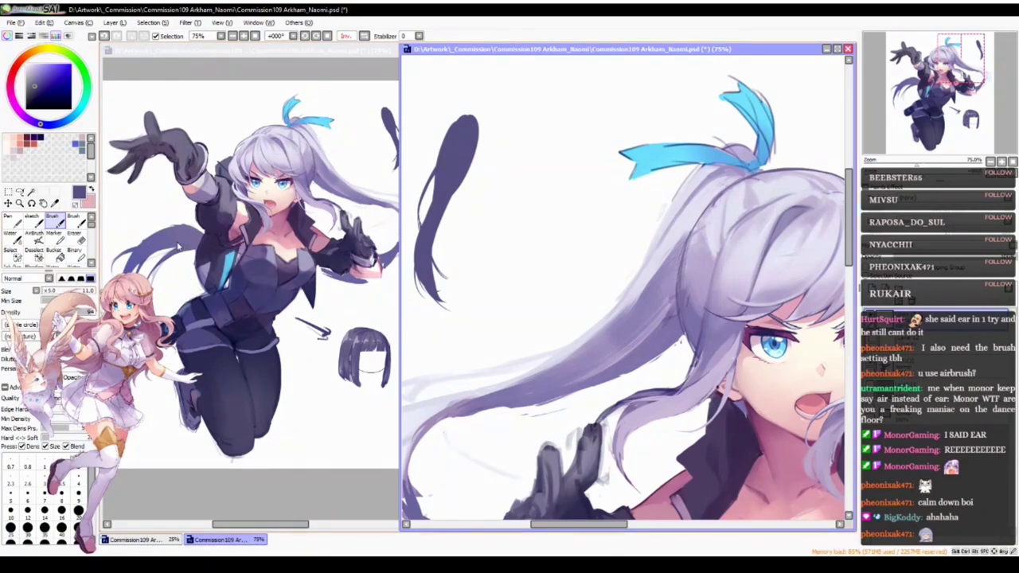
pyautogui.hotkey('alt', 'Tab')
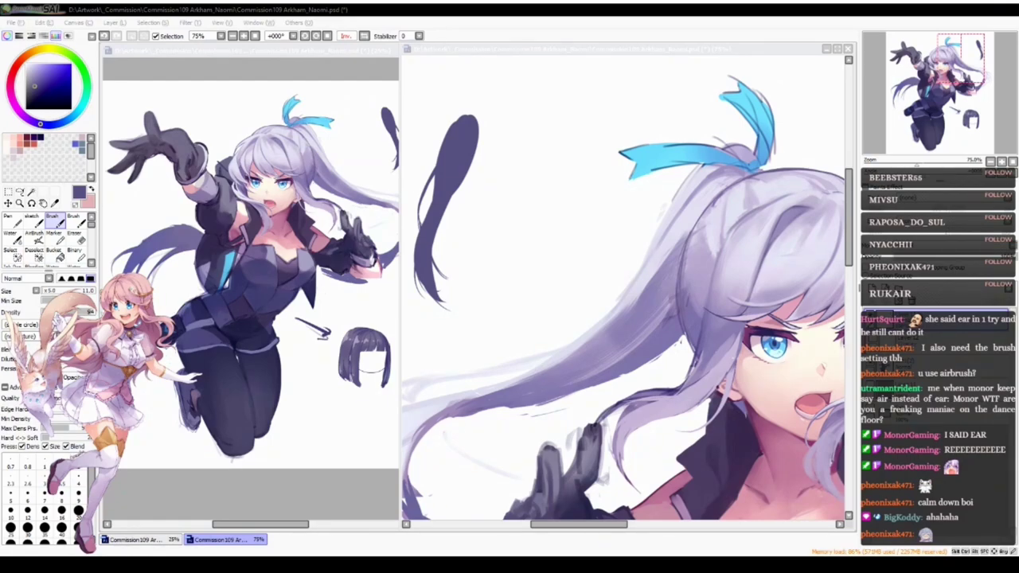
pyautogui.click(16, 5)
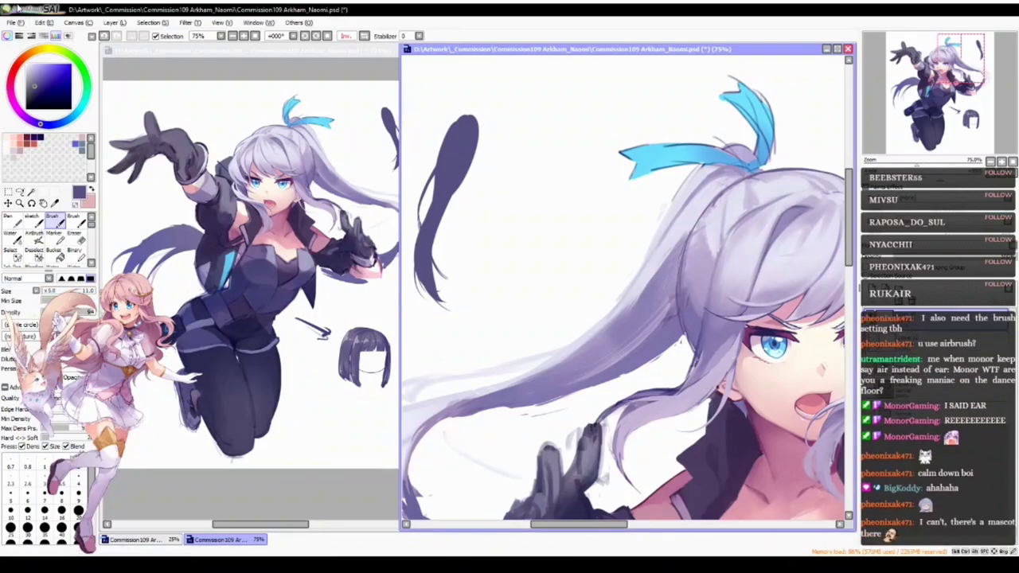
pyautogui.click(34, 61)
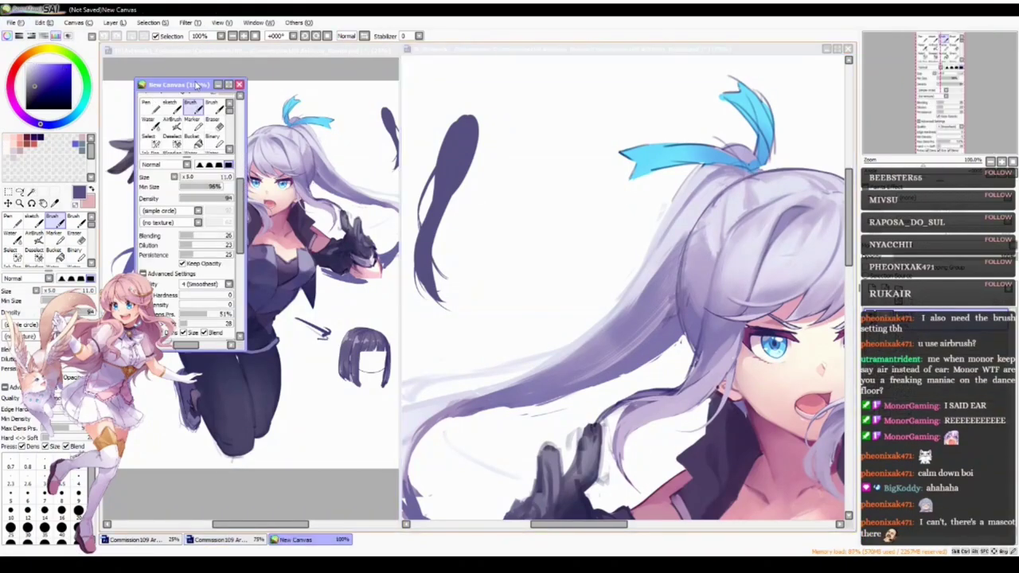
# - Enlarge the brush settings image to 150% and place its window over the full-figure view, clear of the working canvas
pyautogui.moveTo(196, 84); pyautogui.dragTo(468, 86)
pyautogui.moveTo(516, 351); pyautogui.dragTo(602, 470)
pyautogui.keyDown('ctrl'); pyautogui.click(550, 364); pyautogui.keyUp('ctrl')
pyautogui.moveTo(510, 365); pyautogui.dragTo(523, 408)
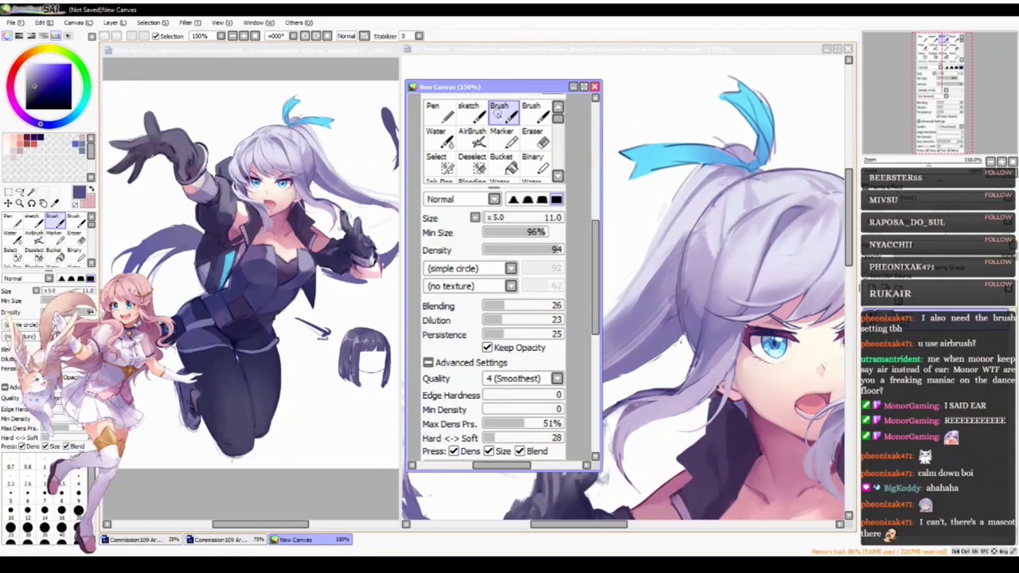
pyautogui.moveTo(515, 86); pyautogui.dragTo(410, 83)
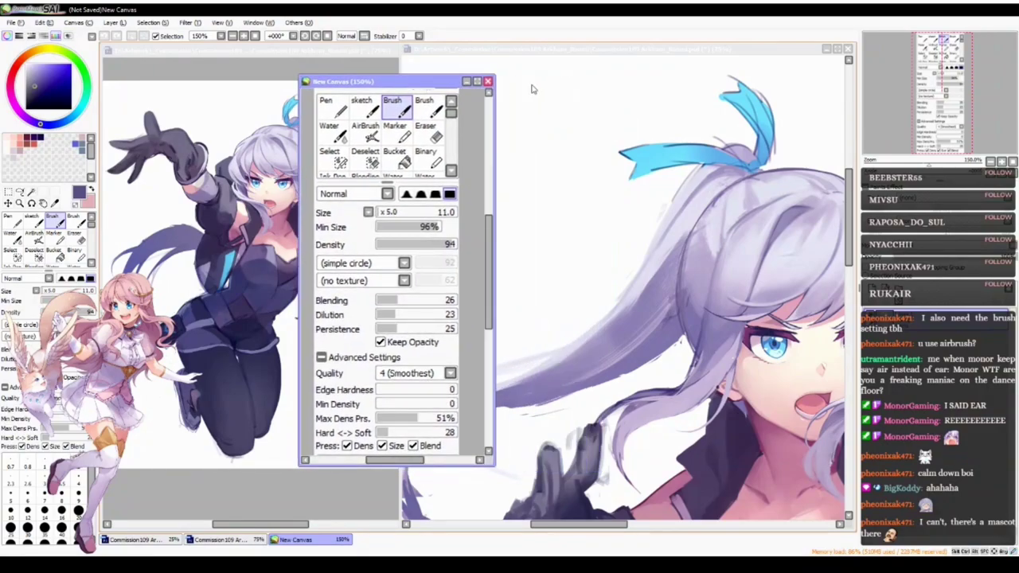
pyautogui.moveTo(428, 84); pyautogui.dragTo(305, 78)
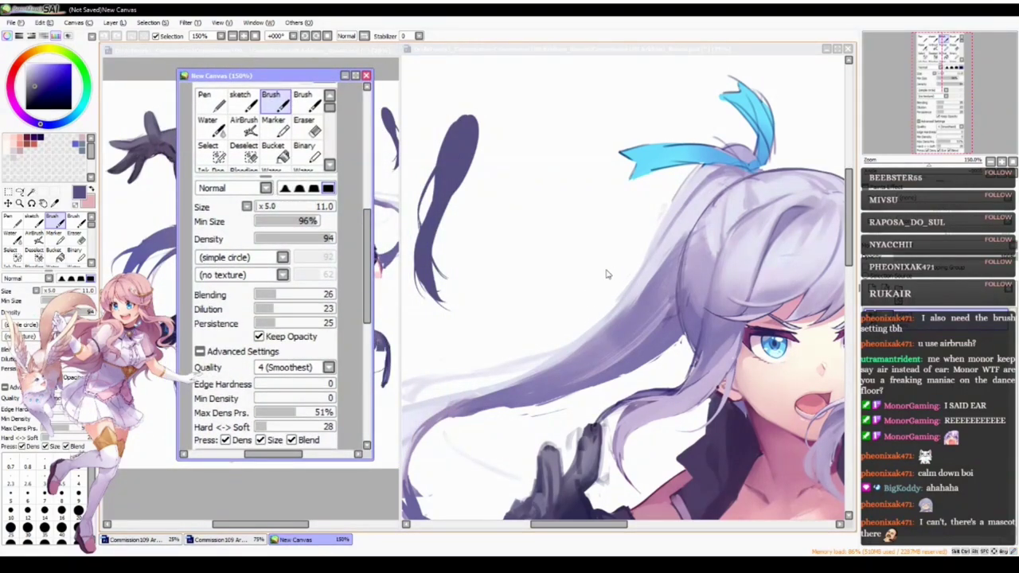
# - Return to the illustration canvas at the separate lock and choose a darker navy purple for shading
pyautogui.click(598, 307)
pyautogui.moveTo(598, 307); pyautogui.dragTo(554, 336)
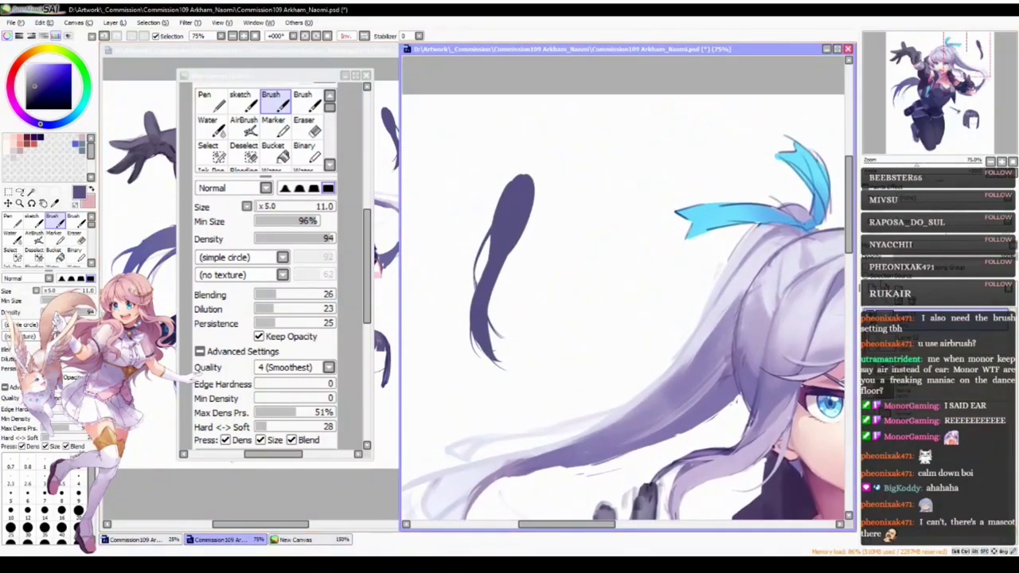
pyautogui.hotkey('ctrl', 'z')
pyautogui.hotkey('ctrl', 'y')
pyautogui.moveTo(36, 87); pyautogui.dragTo(37, 94)
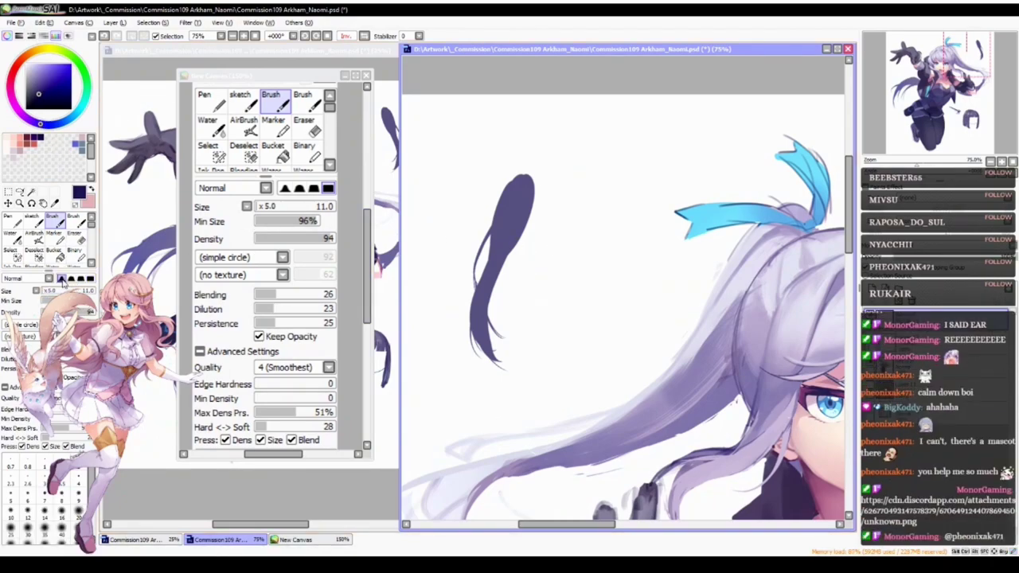
pyautogui.keyDown('ctrl'); pyautogui.keyDown('alt'); pyautogui.moveTo(500, 273); pyautogui.dragTo(513, 276); pyautogui.keyUp('alt'); pyautogui.keyUp('ctrl')
pyautogui.press('n')
pyautogui.keyDown('ctrl'); pyautogui.keyDown('alt'); pyautogui.moveTo(567, 257); pyautogui.dragTo(562, 258); pyautogui.keyUp('alt'); pyautogui.keyUp('ctrl')
pyautogui.moveTo(510, 238); pyautogui.dragTo(483, 319)
pyautogui.hotkey('ctrl', 'z')
# - Shade the middle of the separate lock in the darker purple with the Brush at size 29, using soft-edged and harder-edged strokes
pyautogui.click(55, 224)
pyautogui.click(64, 277)
pyautogui.moveTo(501, 243)
pyautogui.mouseDown()
pyautogui.moveTo(492, 297)
pyautogui.moveTo(514, 265)
pyautogui.moveTo(494, 262)
pyautogui.moveTo(510, 264)
pyautogui.moveTo(488, 307)
pyautogui.moveTo(512, 224)
pyautogui.moveTo(502, 247)
pyautogui.mouseUp()
pyautogui.hotkey('ctrl', 'z')
pyautogui.moveTo(514, 211); pyautogui.dragTo(497, 266)
pyautogui.scroll(1, 507, 253)
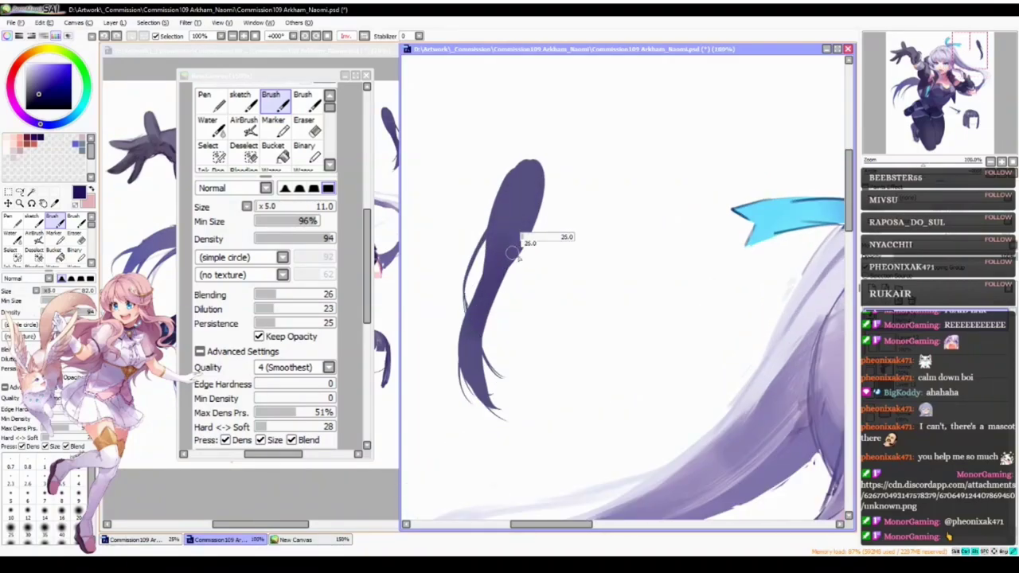
pyautogui.moveTo(505, 235)
pyautogui.mouseDown()
pyautogui.moveTo(489, 278)
pyautogui.moveTo(519, 204)
pyautogui.moveTo(505, 276)
pyautogui.moveTo(512, 213)
pyautogui.moveTo(489, 291)
pyautogui.mouseUp()
pyautogui.scroll(2, 489, 291)
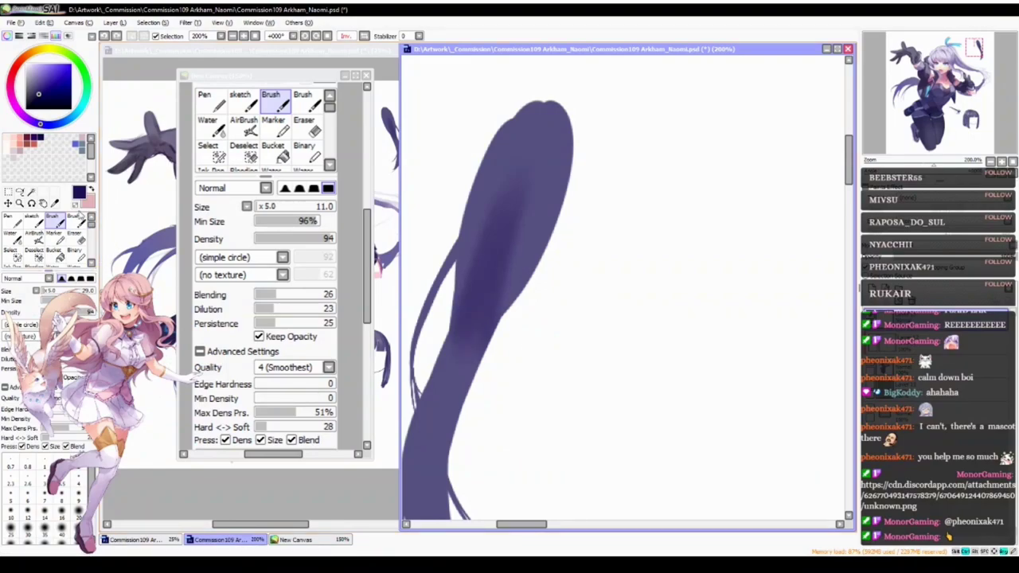
pyautogui.moveTo(494, 342)
pyautogui.mouseDown()
pyautogui.moveTo(467, 223)
pyautogui.moveTo(512, 244)
pyautogui.mouseUp()
pyautogui.moveTo(499, 205)
pyautogui.mouseDown()
pyautogui.moveTo(470, 335)
pyautogui.moveTo(530, 159)
pyautogui.moveTo(473, 333)
pyautogui.moveTo(495, 215)
pyautogui.moveTo(469, 311)
pyautogui.moveTo(480, 283)
pyautogui.moveTo(472, 400)
pyautogui.moveTo(503, 219)
pyautogui.moveTo(475, 357)
pyautogui.moveTo(491, 272)
pyautogui.moveTo(505, 274)
pyautogui.moveTo(486, 337)
pyautogui.moveTo(494, 297)
pyautogui.moveTo(484, 267)
pyautogui.moveTo(555, 238)
pyautogui.moveTo(499, 306)
pyautogui.moveTo(491, 254)
pyautogui.moveTo(534, 267)
pyautogui.moveTo(480, 325)
pyautogui.moveTo(540, 256)
pyautogui.moveTo(484, 298)
pyautogui.moveTo(554, 241)
pyautogui.moveTo(518, 259)
pyautogui.moveTo(505, 298)
pyautogui.moveTo(547, 227)
pyautogui.moveTo(528, 275)
pyautogui.mouseUp()
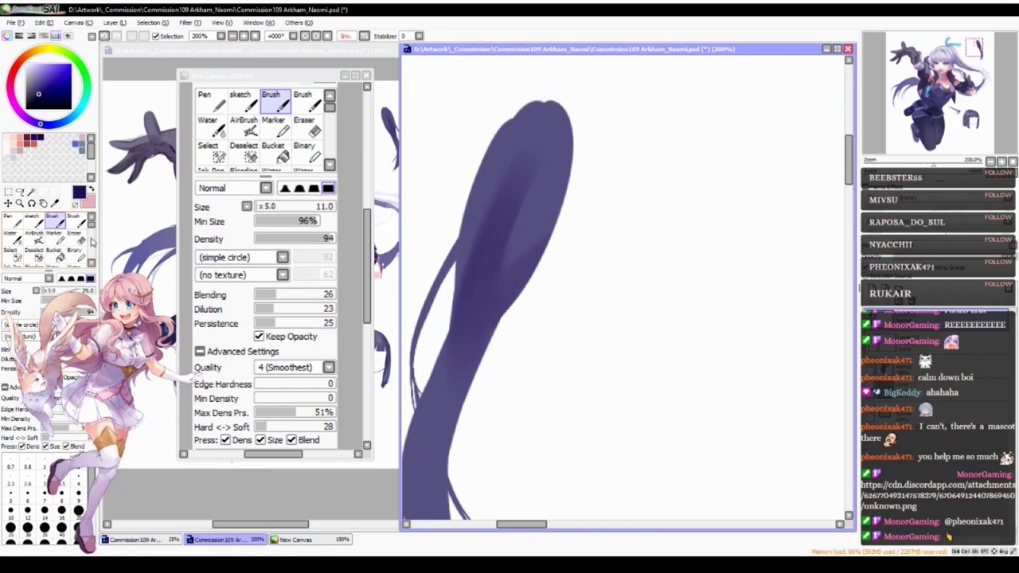
# - Soften the darker purple shading on the separate lock with the Blur brush at size 34
pyautogui.moveTo(91, 225); pyautogui.dragTo(92, 238)
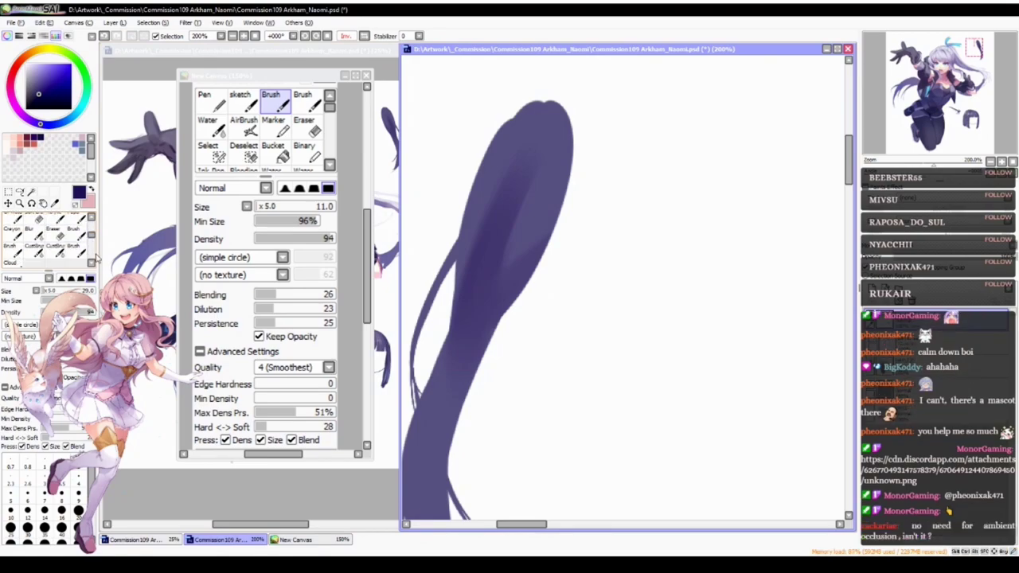
pyautogui.click(30, 231)
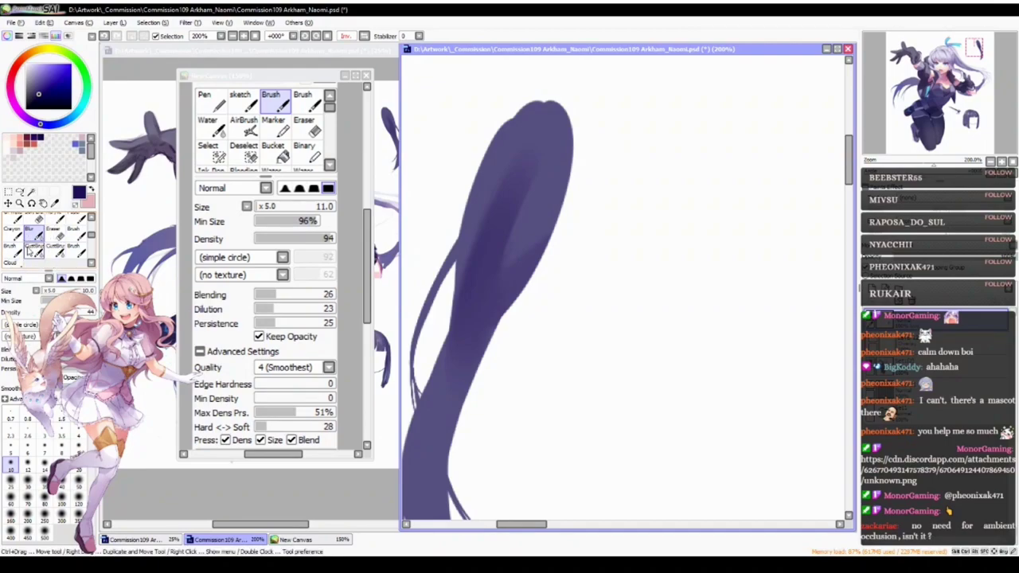
pyautogui.moveTo(524, 247)
pyautogui.keyDown('ctrl'); pyautogui.keyDown('alt'); pyautogui.mouseDown()
pyautogui.moveTo(543, 247)
pyautogui.moveTo(510, 277)
pyautogui.moveTo(563, 206)
pyautogui.mouseUp(); pyautogui.keyUp('alt'); pyautogui.keyUp('ctrl')
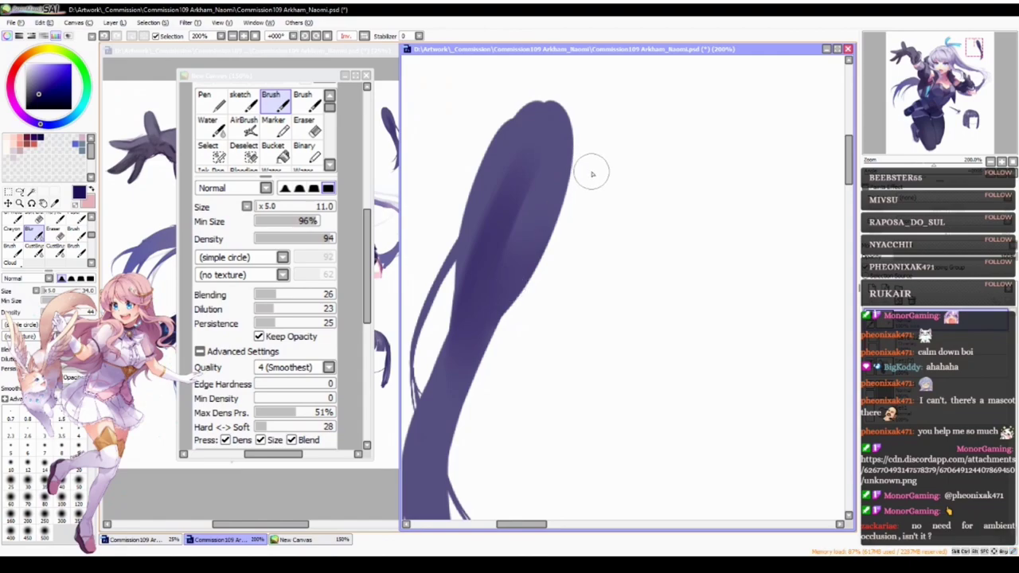
pyautogui.scroll(-2, 528, 330)
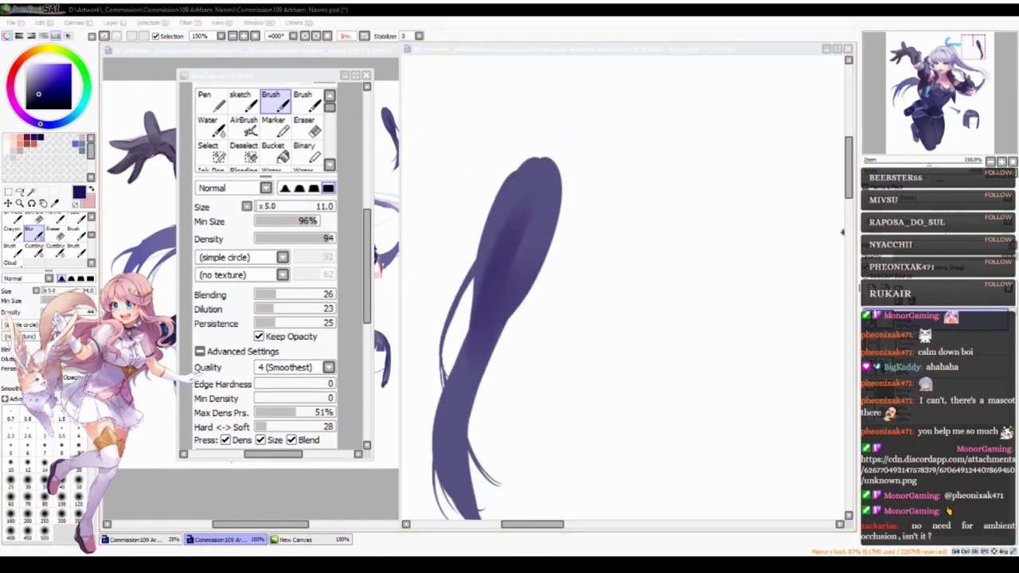
pyautogui.click(525, 334)
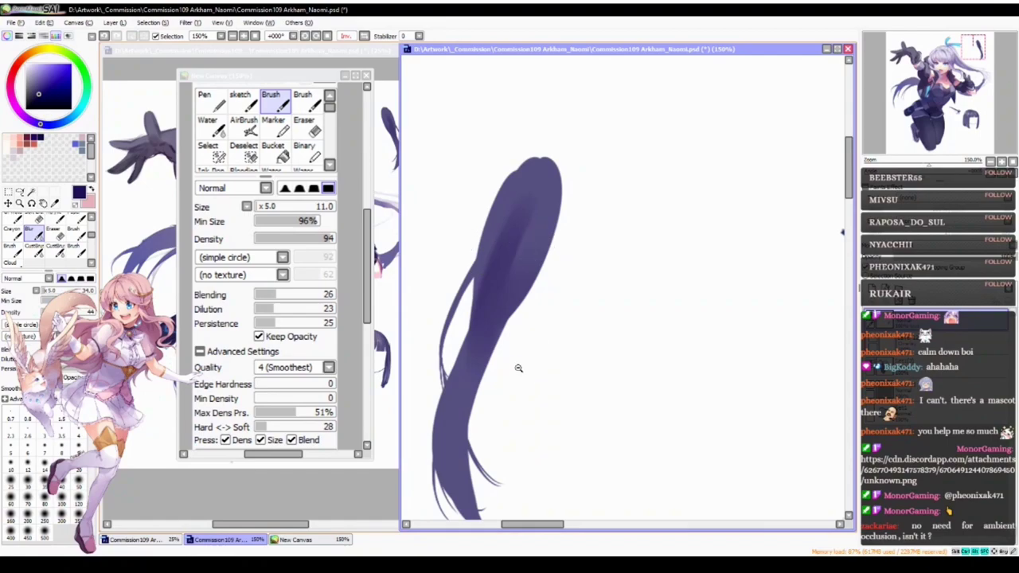
# - Compare the blurred shading on the separate lock with the shading of the character's ponytail
pyautogui.scroll(-2, 530, 370)
pyautogui.moveTo(630, 424); pyautogui.dragTo(544, 298)
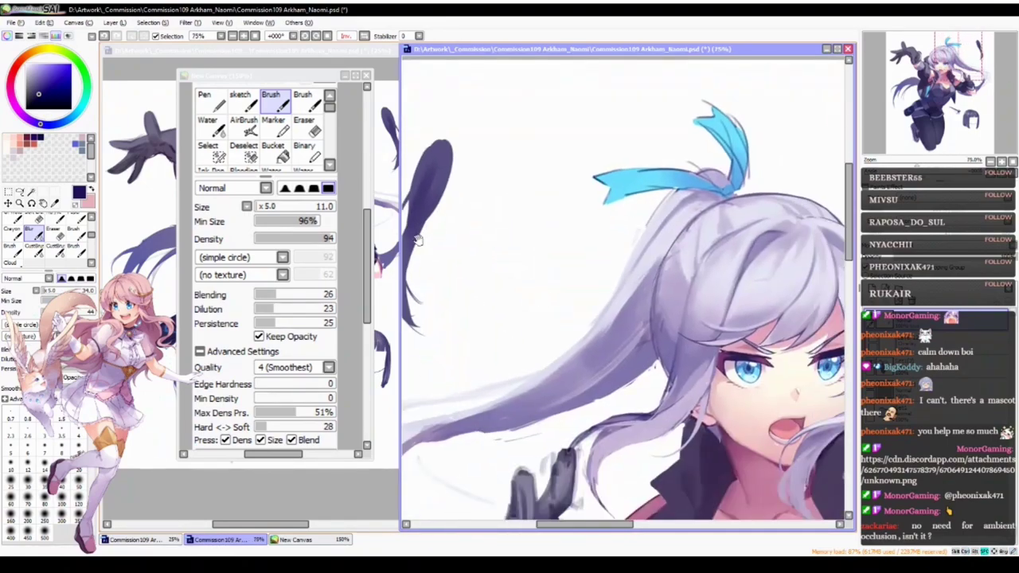
pyautogui.moveTo(420, 241); pyautogui.dragTo(470, 274)
pyautogui.keyDown('ctrl'); pyautogui.click(481, 226); pyautogui.keyUp('ctrl')
pyautogui.keyDown('ctrl'); pyautogui.click(483, 228); pyautogui.keyUp('ctrl')
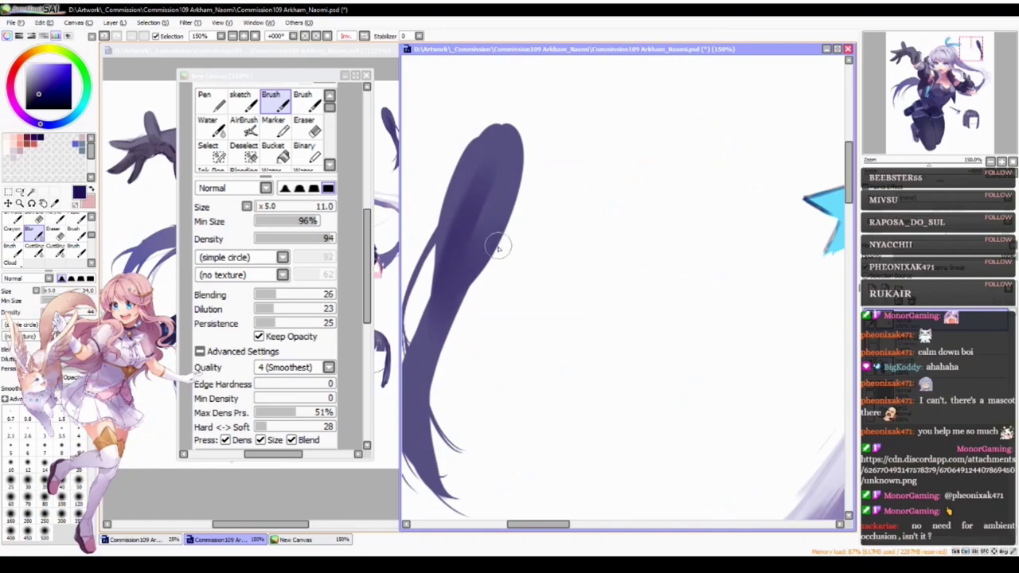
pyautogui.keyDown('ctrl'); pyautogui.keyDown('alt'); pyautogui.click(475, 309); pyautogui.keyUp('alt'); pyautogui.keyUp('ctrl')
pyautogui.scroll(-1, 475, 308)
pyautogui.moveTo(608, 391); pyautogui.dragTo(587, 282)
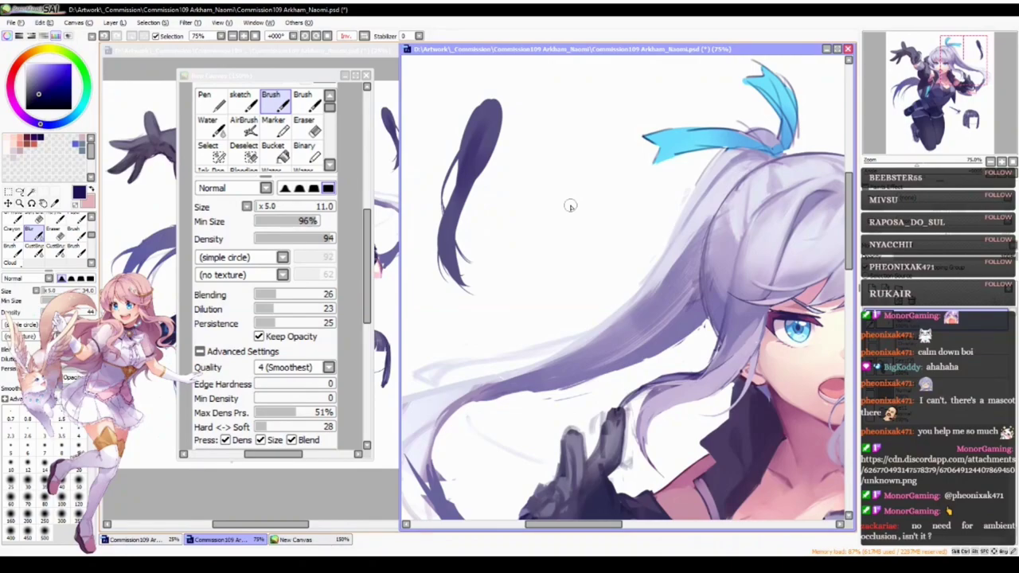
pyautogui.moveTo(597, 319); pyautogui.dragTo(607, 357)
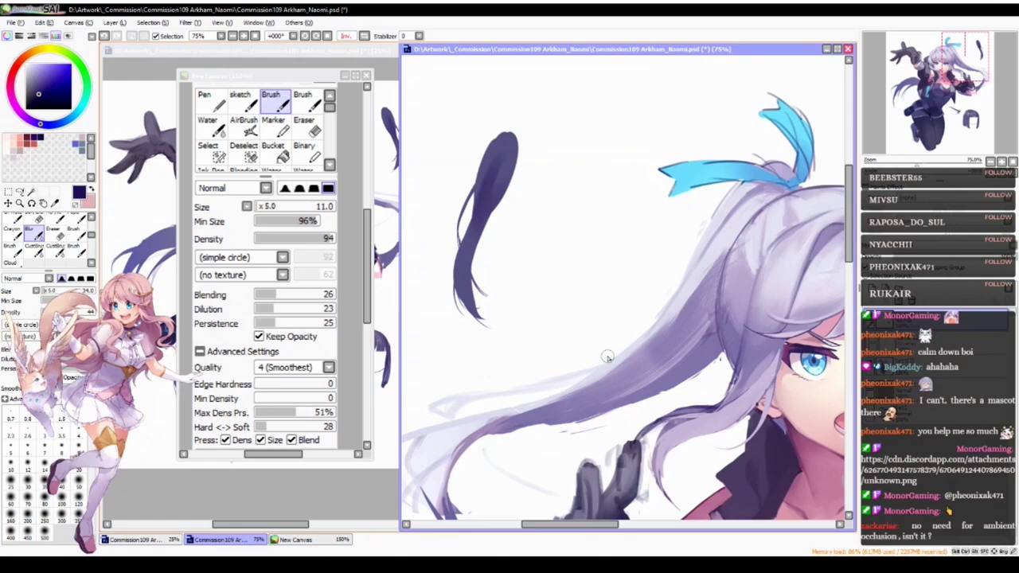
pyautogui.moveTo(570, 330); pyautogui.dragTo(438, 202)
# - Sample the hair's light purple, shade the strand below the ponytail's base with the Brush at size 22, and blend it with Blur at size 18
pyautogui.moveTo(569, 272); pyautogui.dragTo(560, 340)
pyautogui.keyDown('ctrl'); pyautogui.click(648, 218); pyautogui.keyUp('ctrl')
pyautogui.keyDown('ctrl'); pyautogui.click(647, 218); pyautogui.keyUp('ctrl')
pyautogui.keyDown('ctrl'); pyautogui.click(648, 219); pyautogui.keyUp('ctrl')
pyautogui.moveTo(548, 187); pyautogui.dragTo(578, 284)
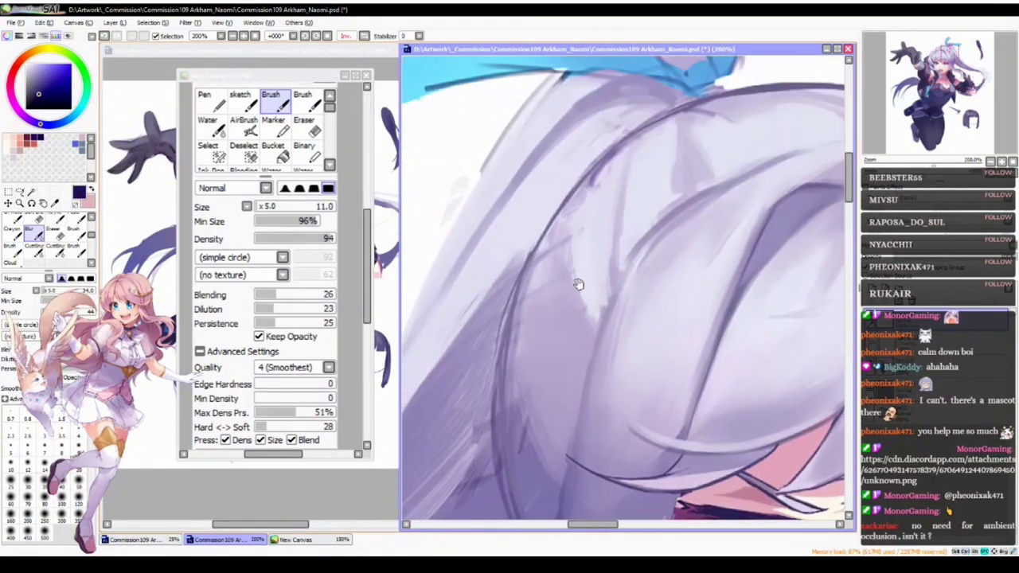
pyautogui.keyDown('alt'); pyautogui.click(573, 309); pyautogui.keyUp('alt')
pyautogui.press('b')
pyautogui.moveTo(571, 290)
pyautogui.mouseDown()
pyautogui.moveTo(588, 291)
pyautogui.moveTo(580, 326)
pyautogui.mouseUp()
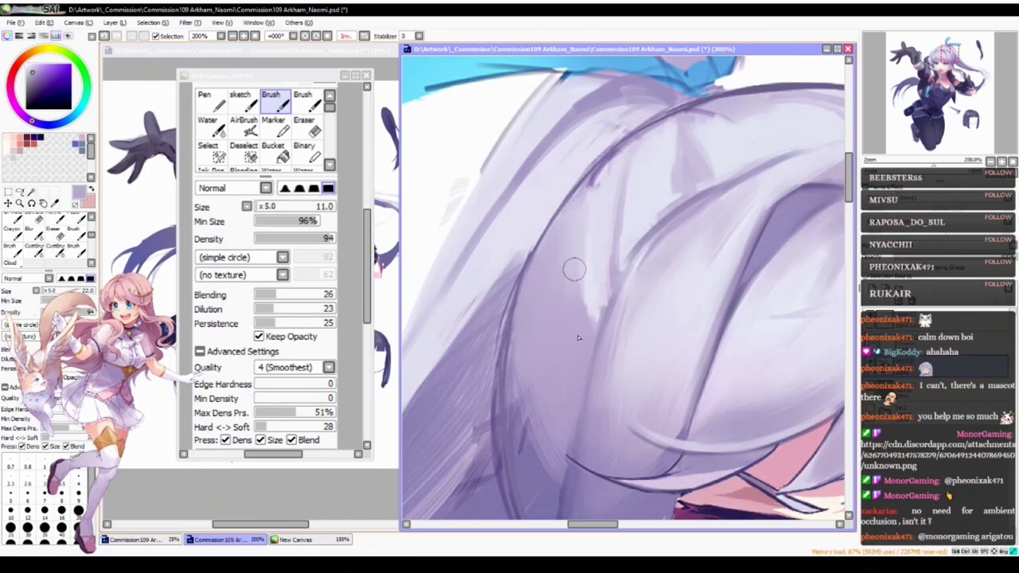
pyautogui.moveTo(569, 223); pyautogui.dragTo(568, 268)
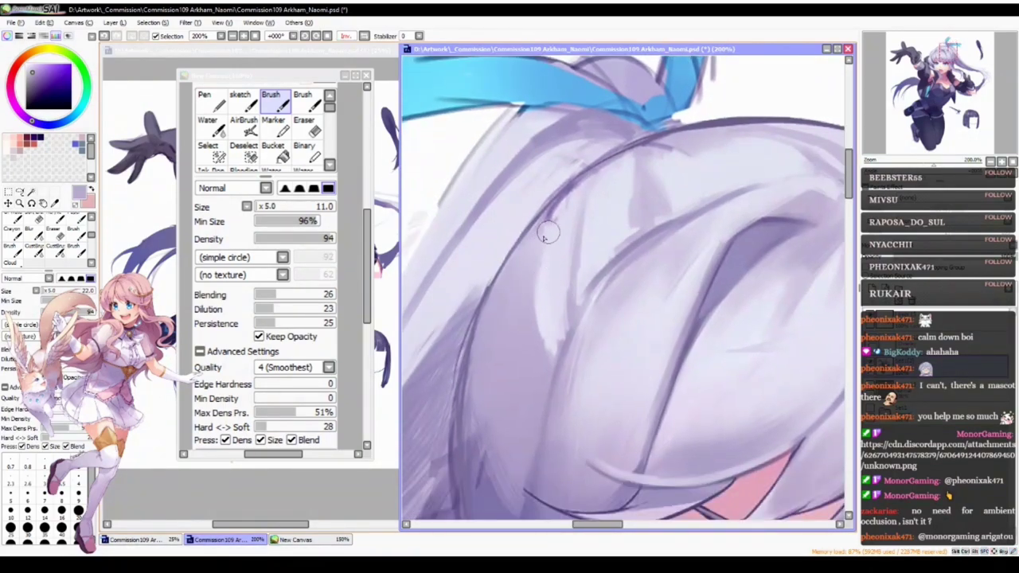
pyautogui.press('b')
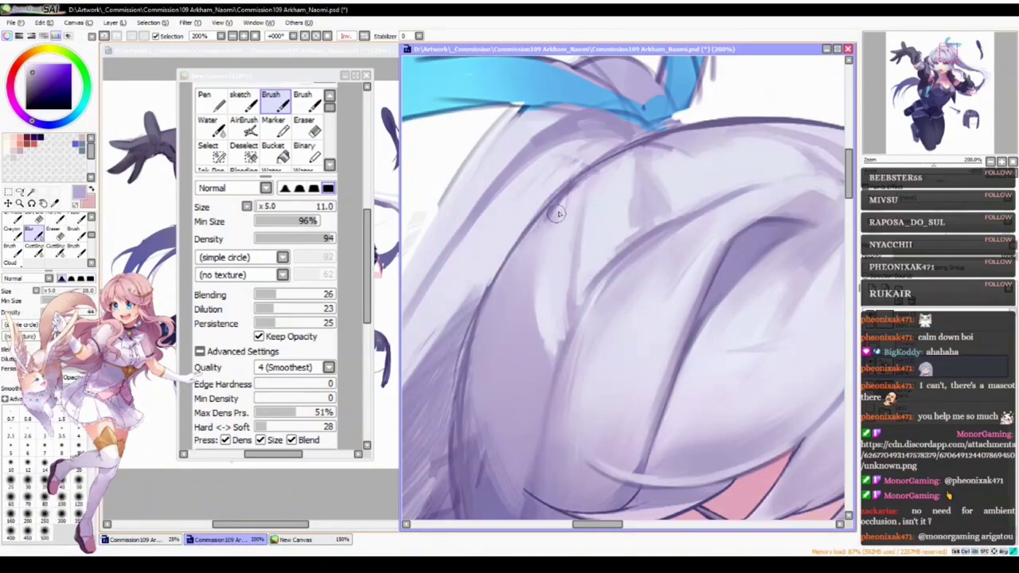
pyautogui.scroll(-3, 566, 276)
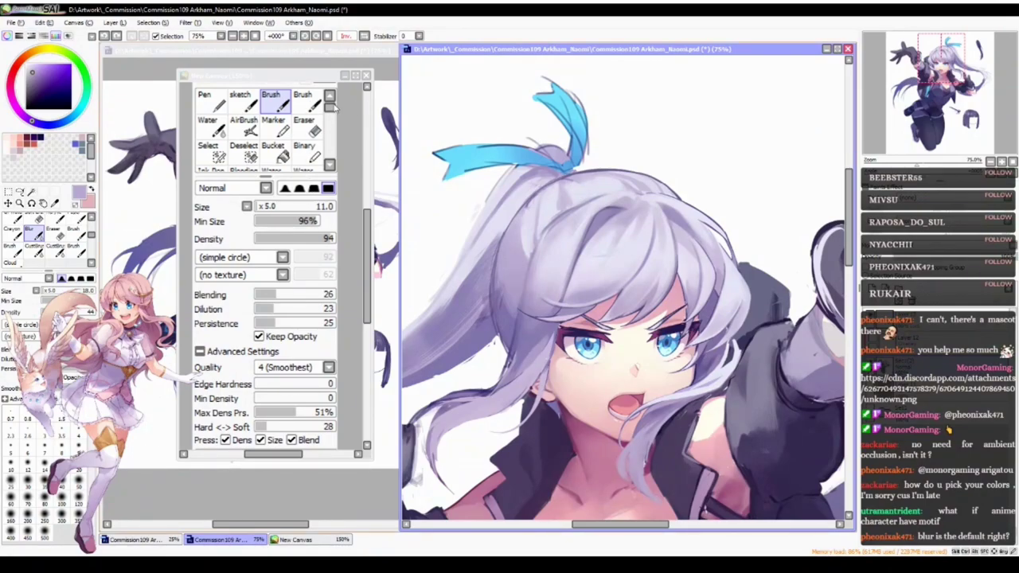
# - Select the Brush, examine its size, blending and advanced settings in the captured settings image, and minimise that image's window
pyautogui.click(340, 78)
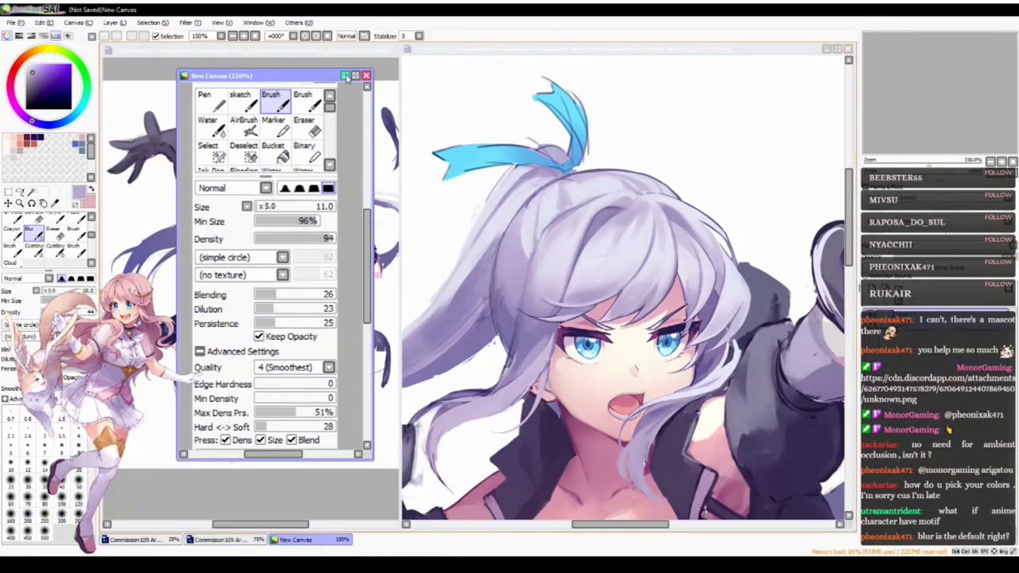
pyautogui.moveTo(316, 80)
pyautogui.mouseDown()
pyautogui.moveTo(257, 75)
pyautogui.moveTo(269, 74)
pyautogui.mouseUp()
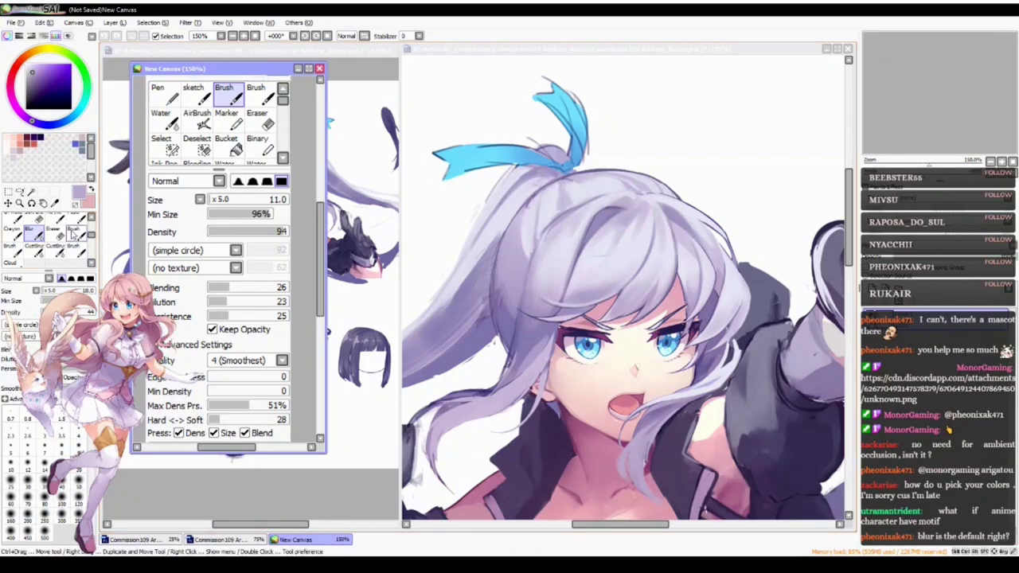
pyautogui.scroll(3, 57, 231)
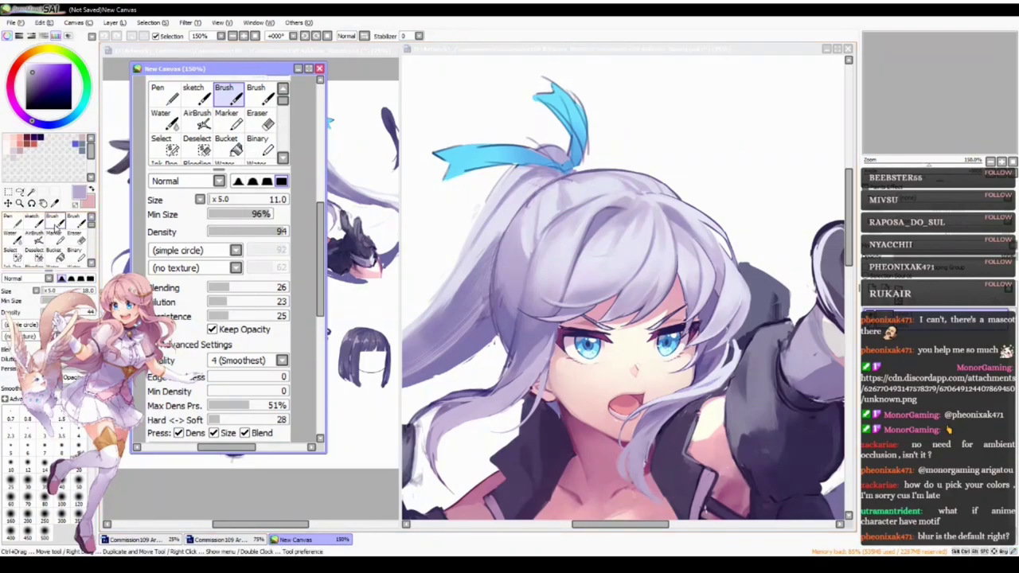
pyautogui.click(58, 226)
pyautogui.moveTo(321, 238)
pyautogui.mouseDown()
pyautogui.moveTo(321, 219)
pyautogui.moveTo(321, 232)
pyautogui.mouseUp()
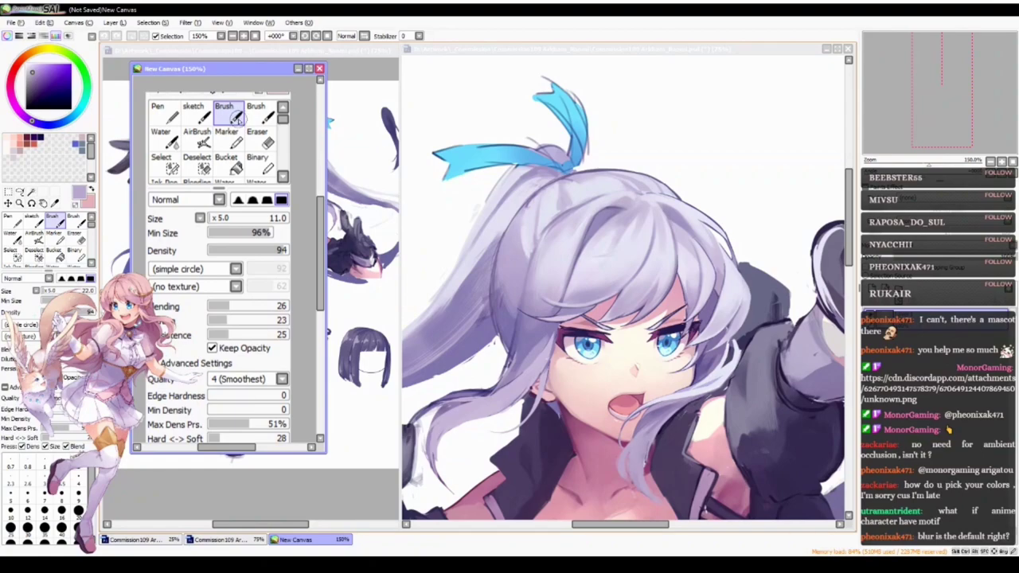
pyautogui.scroll(-2, 322, 249)
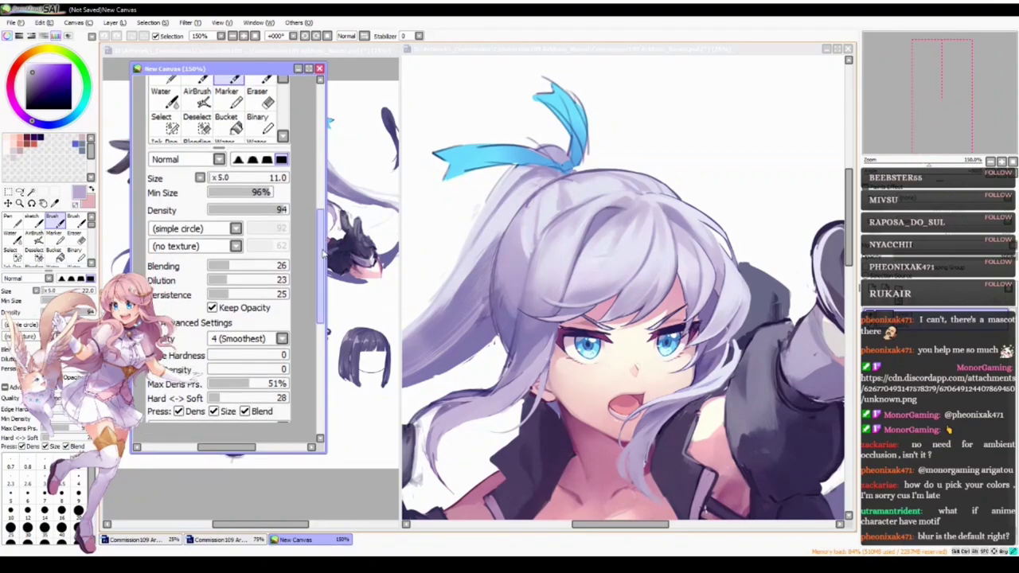
pyautogui.scroll(1, 322, 249)
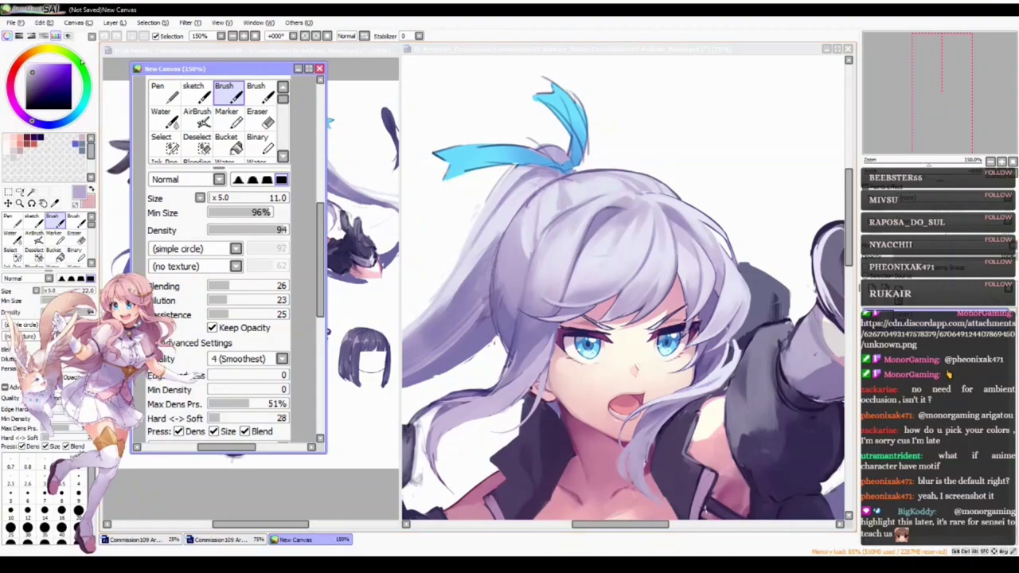
pyautogui.click(297, 70)
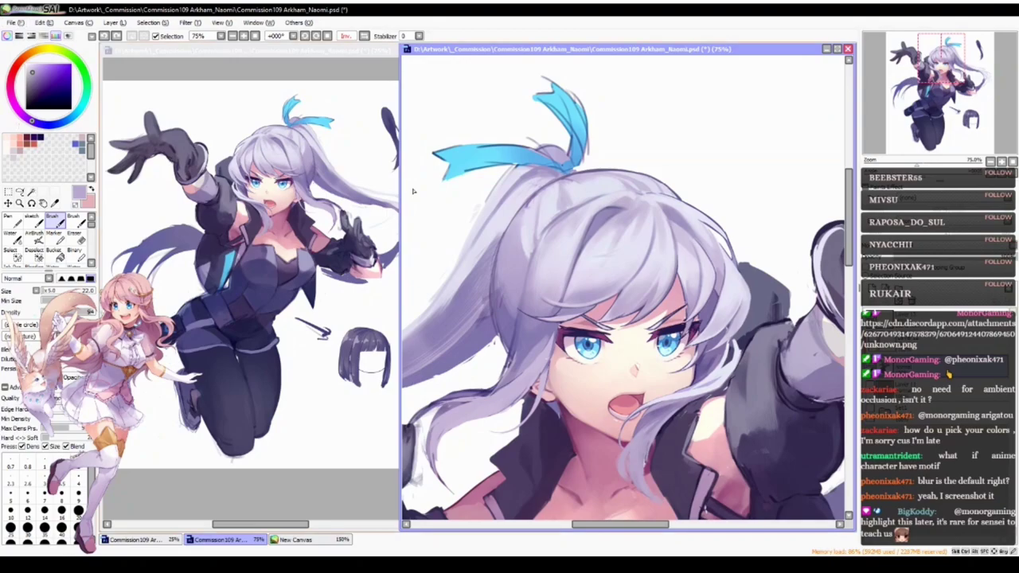
# - Clear the demonstration drawings of the bob head, the separate lock and the loose stroke from the illustration
pyautogui.keyDown('ctrl'); pyautogui.keyDown('alt'); pyautogui.click(629, 269); pyautogui.keyUp('alt'); pyautogui.keyUp('ctrl')
pyautogui.keyDown('ctrl'); pyautogui.keyDown('alt'); pyautogui.click(628, 268); pyautogui.keyUp('alt'); pyautogui.keyUp('ctrl')
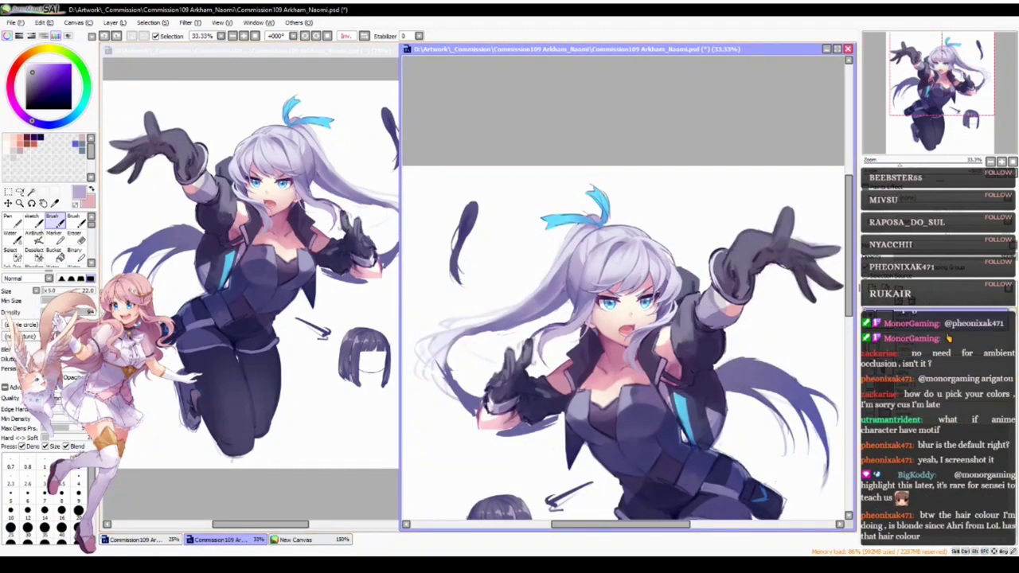
pyautogui.press('Delete')
pyautogui.moveTo(600, 391); pyautogui.dragTo(603, 359)
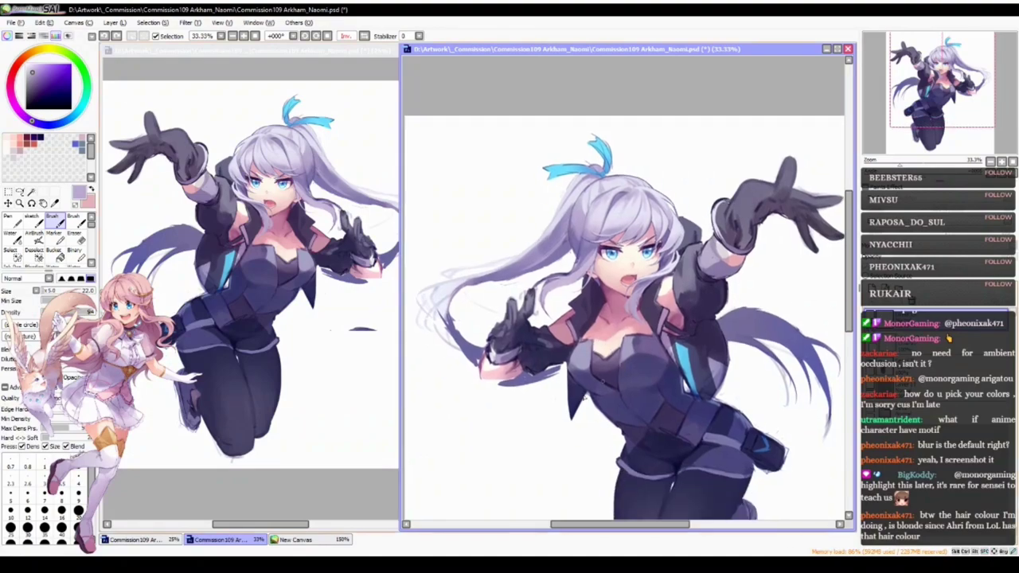
pyautogui.click(341, 399)
pyautogui.click(551, 450)
pyautogui.moveTo(533, 492); pyautogui.dragTo(558, 310)
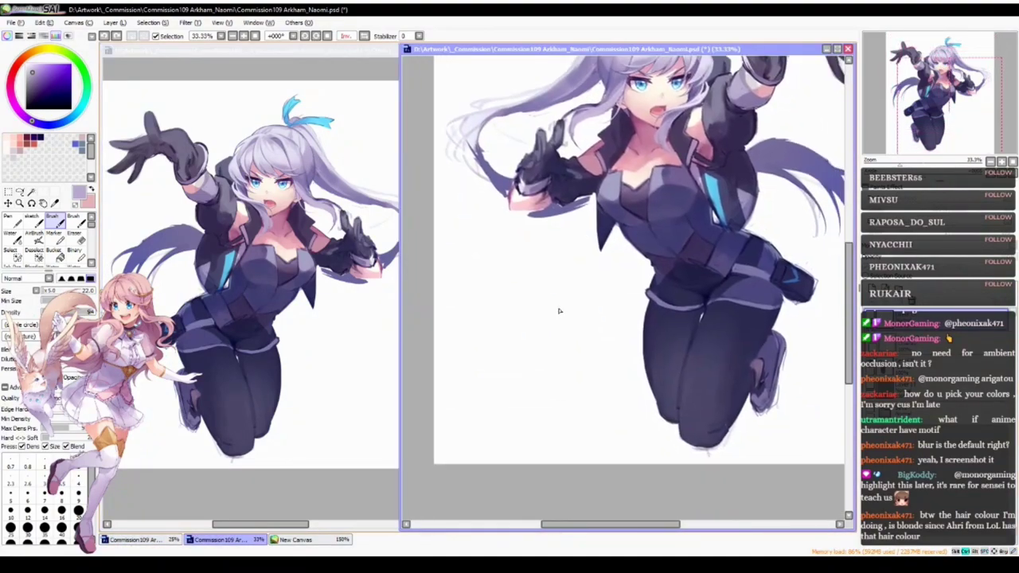
pyautogui.scroll(1, 577, 329)
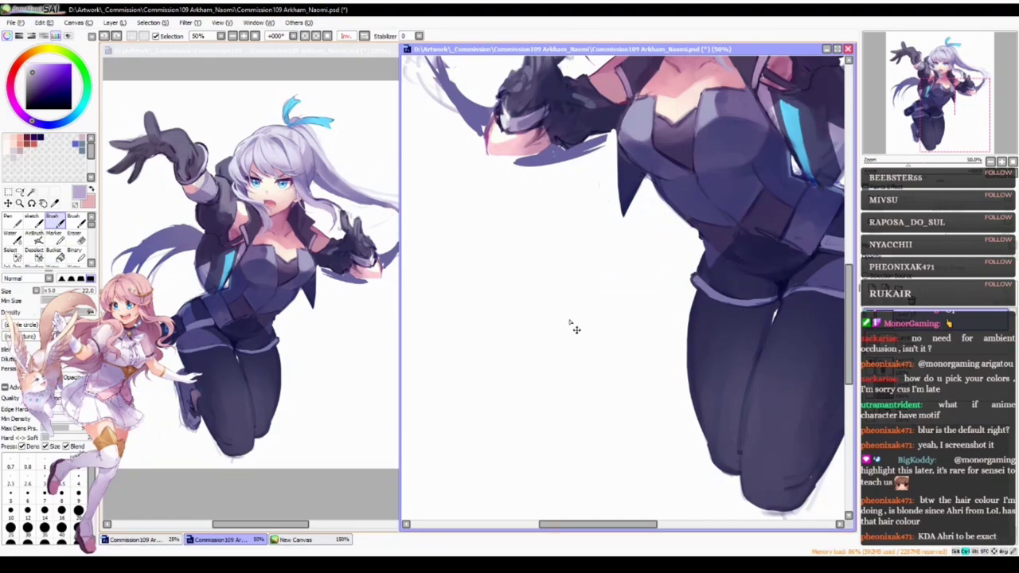
pyautogui.scroll(-1, 536, 318)
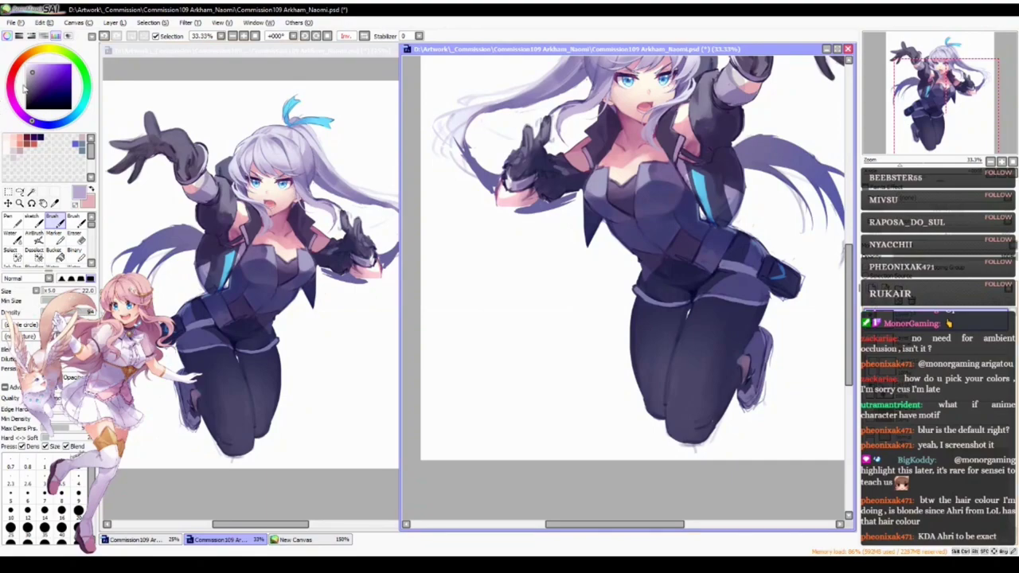
# - Change the painting colour to a soft, light pink
pyautogui.click(20, 61)
pyautogui.moveTo(52, 72); pyautogui.dragTo(60, 65)
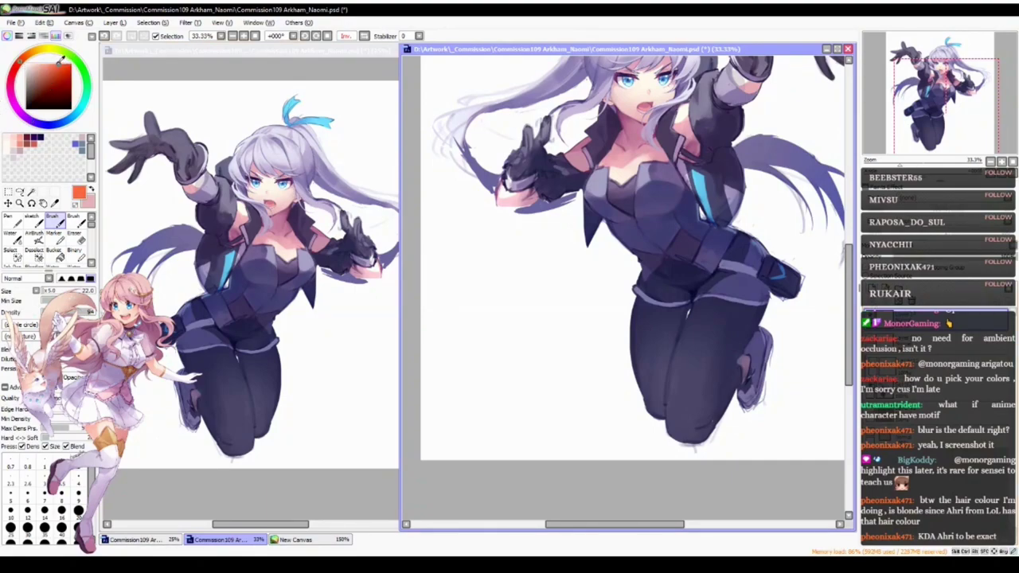
pyautogui.moveTo(9, 87); pyautogui.dragTo(10, 81)
pyautogui.click(58, 65)
pyautogui.click(55, 64)
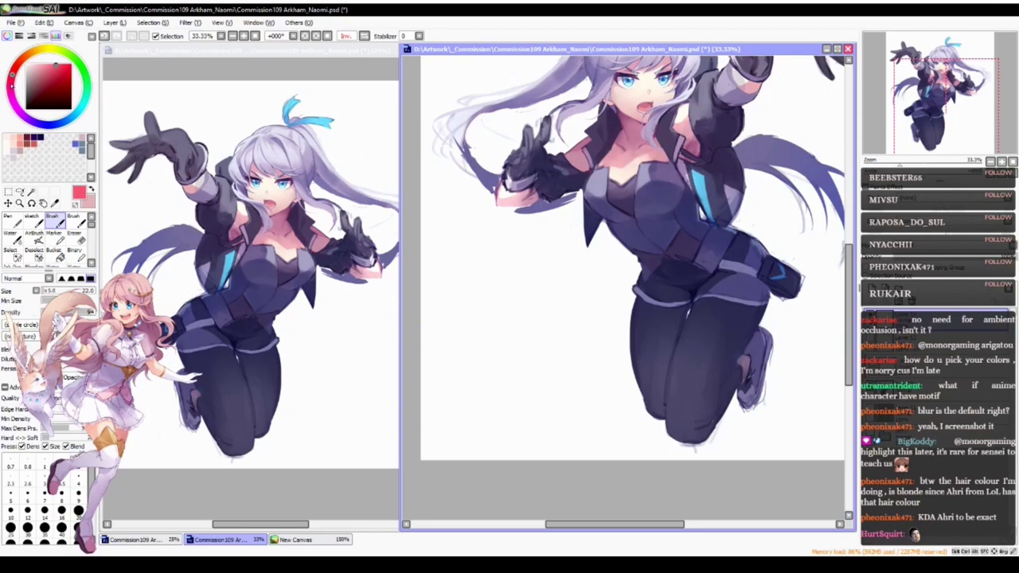
pyautogui.moveTo(43, 70); pyautogui.dragTo(50, 60)
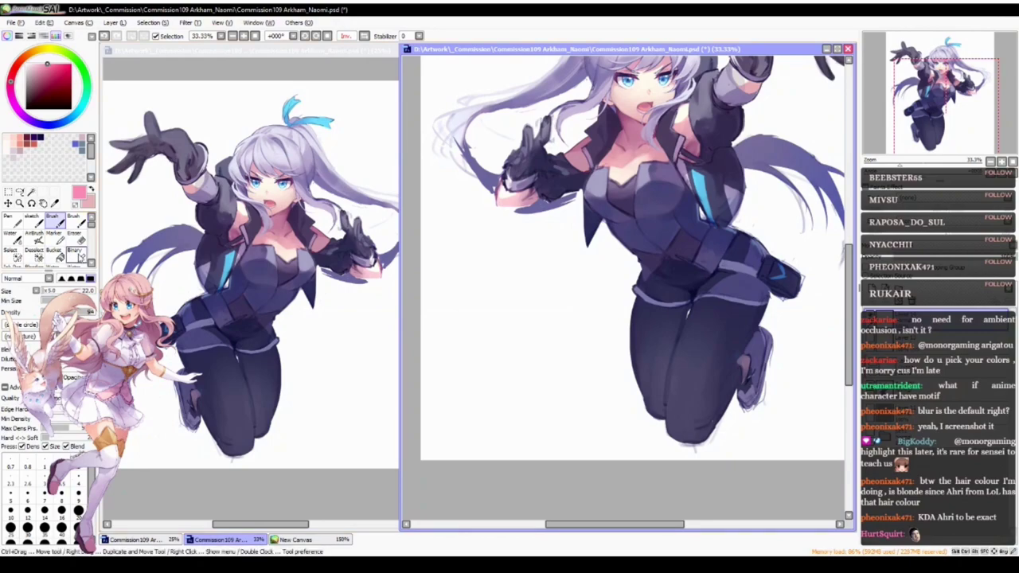
pyautogui.hotkey('alt', 'Tab')
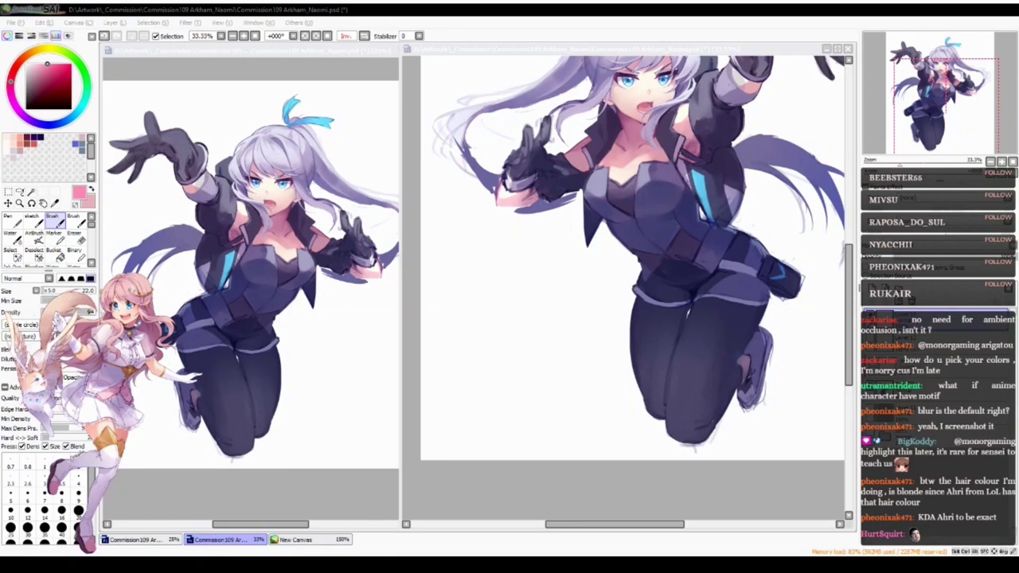
pyautogui.click(494, 262)
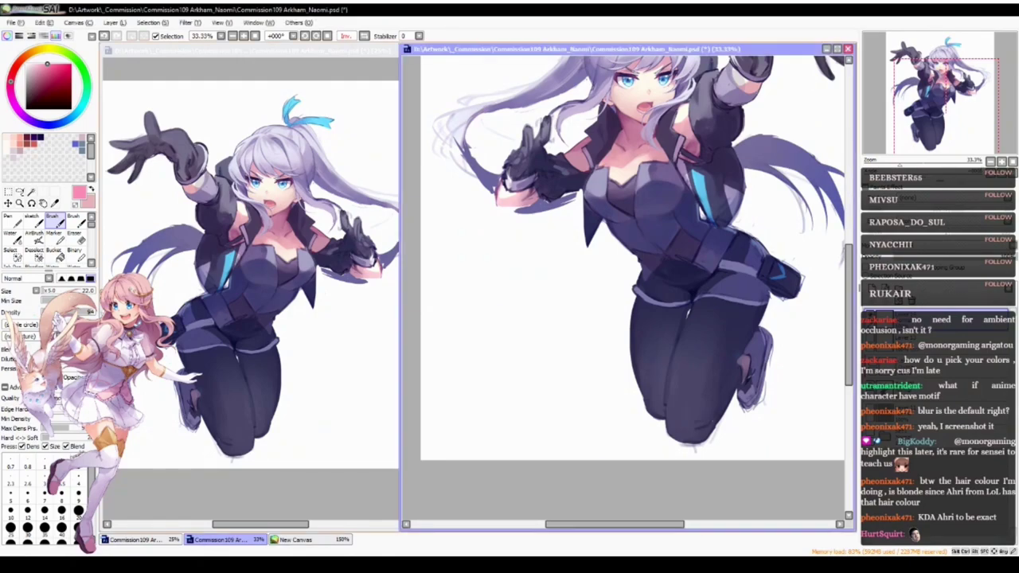
# - Paint a solid pink circle in the blank area beside the character's legs with the Brush at size 156
pyautogui.keyDown('ctrl'); pyautogui.keyDown('alt'); pyautogui.moveTo(501, 342); pyautogui.dragTo(519, 333); pyautogui.keyUp('alt'); pyautogui.keyUp('ctrl')
pyautogui.hotkey('ctrl', 'z')
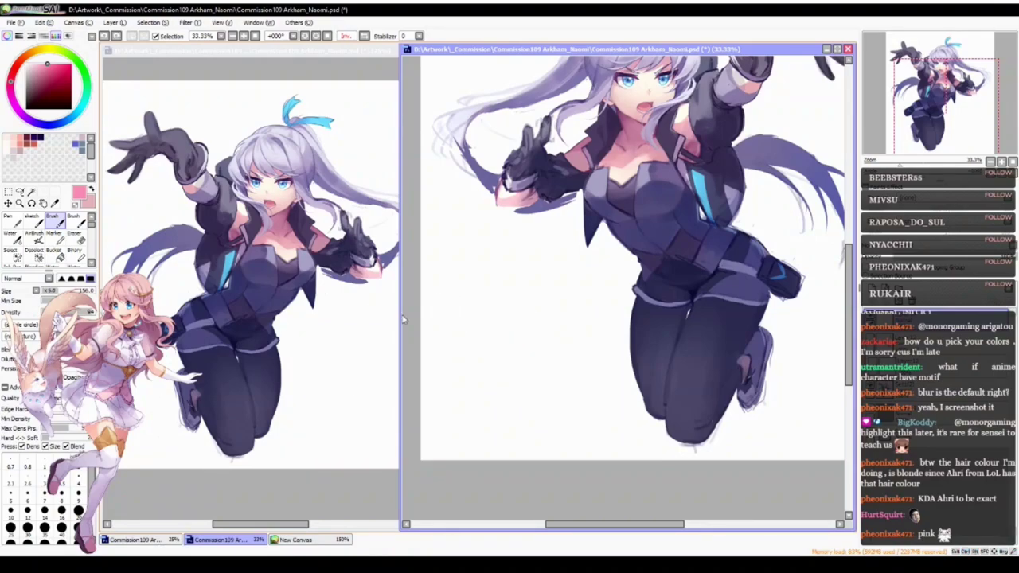
pyautogui.click(515, 341)
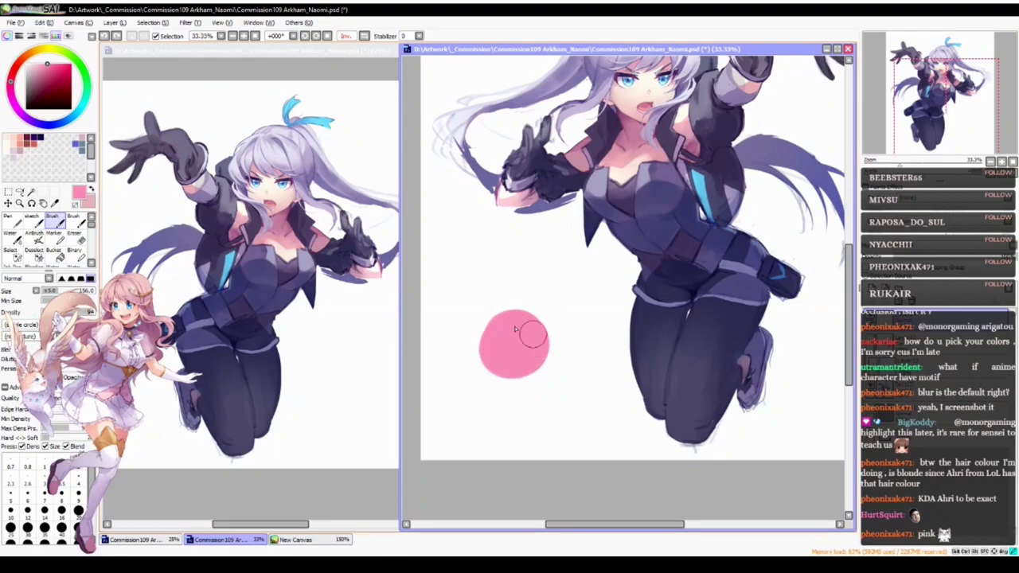
pyautogui.scroll(3, 529, 365)
pyautogui.moveTo(493, 389)
pyautogui.mouseDown()
pyautogui.moveTo(550, 374)
pyautogui.moveTo(551, 391)
pyautogui.mouseUp()
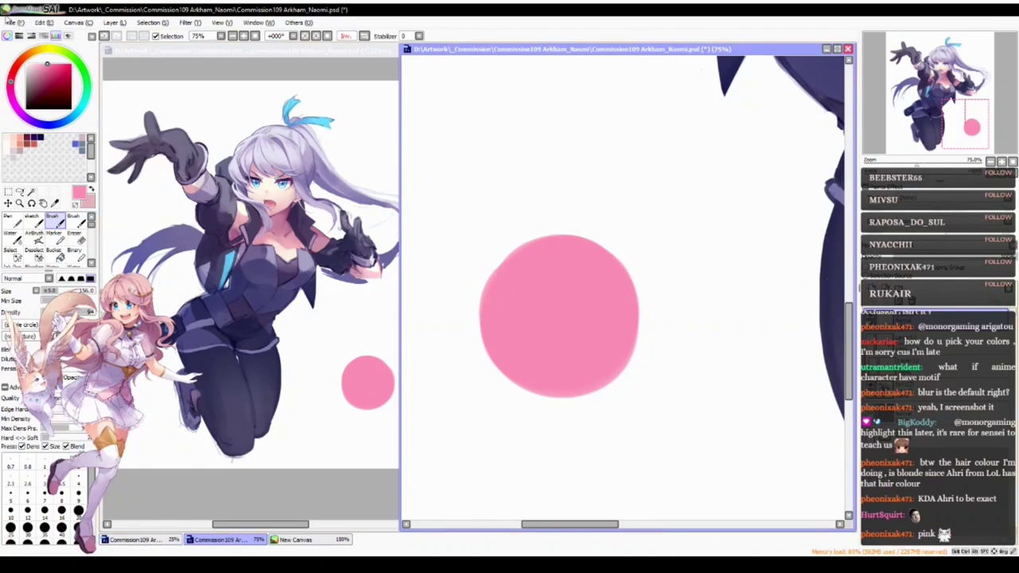
# - Draw a small pink dot with the Pen above the circle and handwrite the label "Base Color" beside it at size 9
pyautogui.press('n')
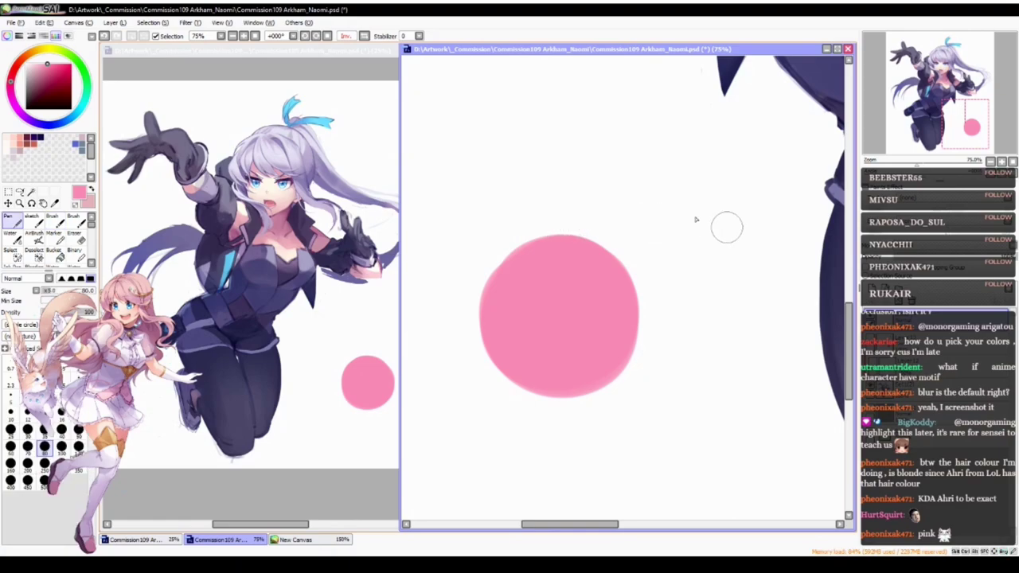
pyautogui.moveTo(627, 185); pyautogui.dragTo(644, 175)
pyautogui.click(645, 175)
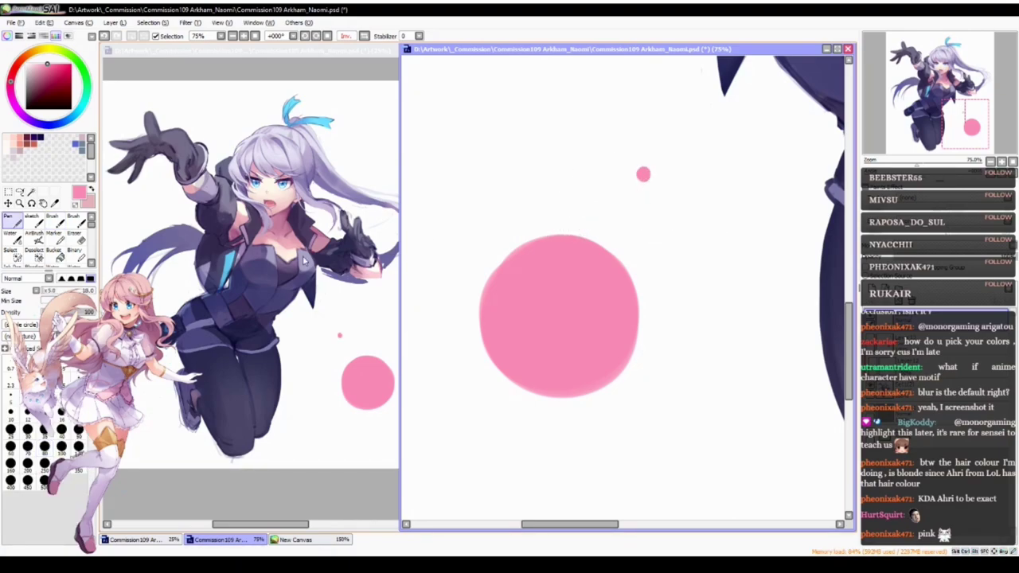
pyautogui.moveTo(656, 165)
pyautogui.mouseDown()
pyautogui.moveTo(674, 189)
pyautogui.moveTo(668, 165)
pyautogui.moveTo(667, 182)
pyautogui.mouseUp()
pyautogui.hotkey('ctrl', 'z')
pyautogui.moveTo(681, 172)
pyautogui.mouseDown()
pyautogui.moveTo(698, 183)
pyautogui.moveTo(723, 166)
pyautogui.moveTo(726, 179)
pyautogui.mouseUp()
pyautogui.hotkey('ctrl', 'z')
pyautogui.moveTo(732, 169)
pyautogui.mouseDown()
pyautogui.moveTo(747, 179)
pyautogui.moveTo(766, 164)
pyautogui.mouseUp()
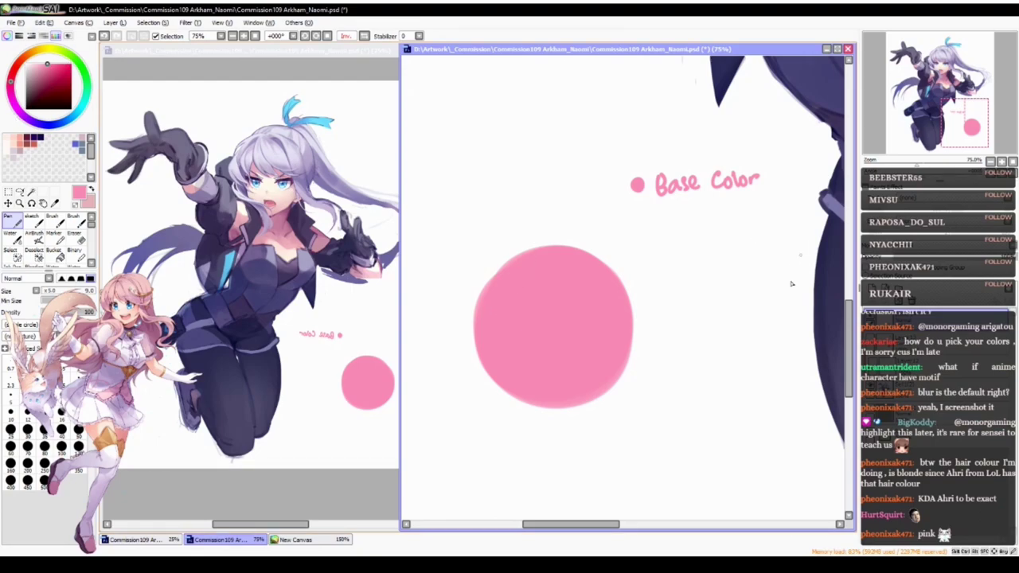
# - Paste a capture of the colour wheel into the illustration and place it enlarged in the blank area near the Base Color label
pyautogui.hotkey('alt', 'Tab')
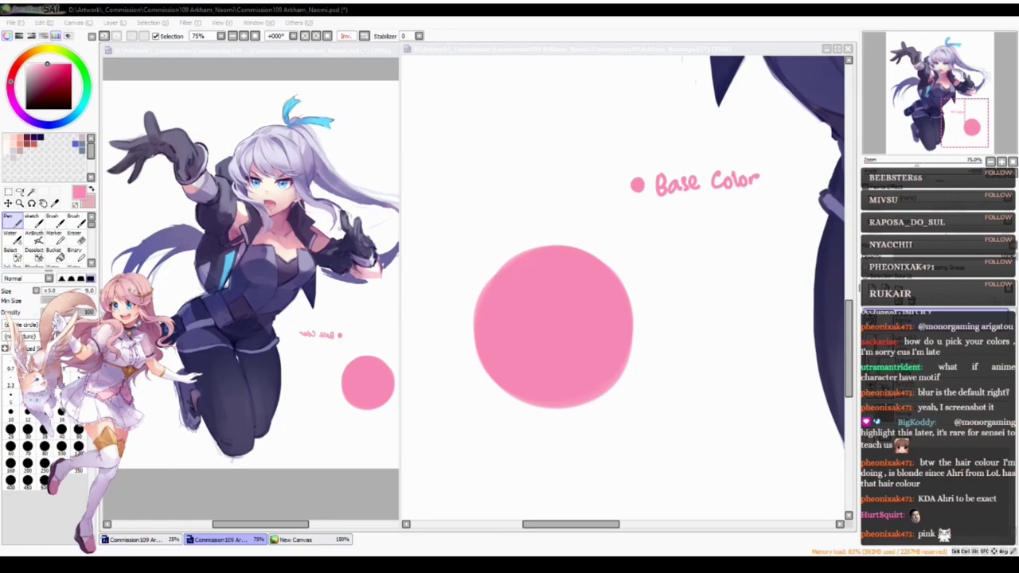
pyautogui.hotkey('alt', 'Tab')
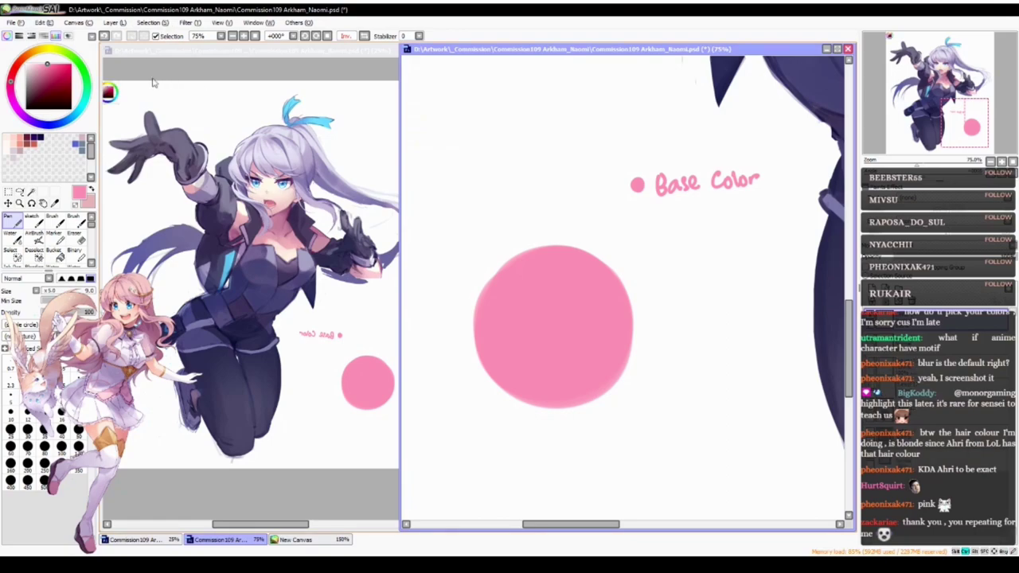
pyautogui.click(112, 99)
pyautogui.click(553, 311)
pyautogui.scroll(-5, 558, 302)
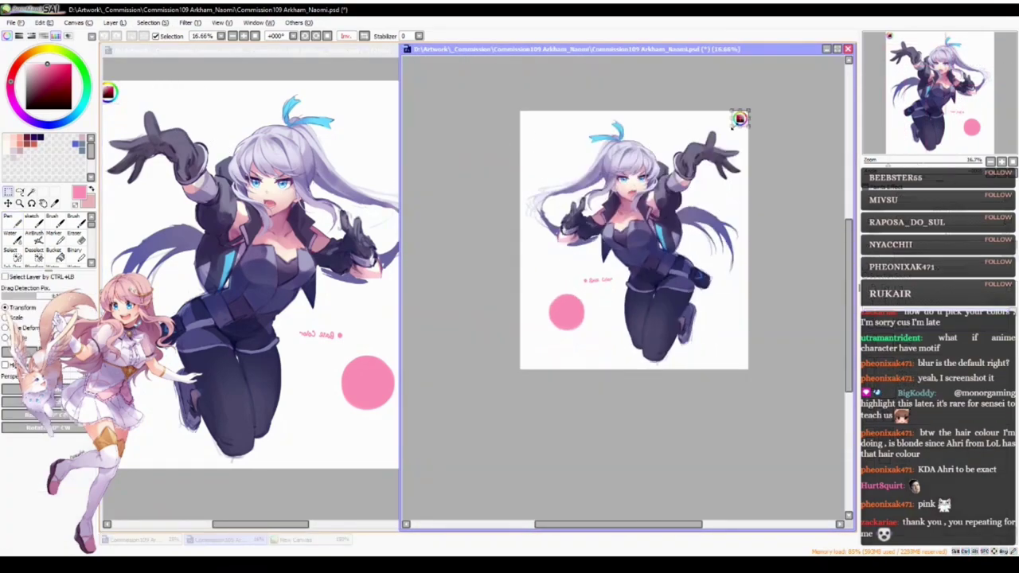
pyautogui.scroll(1, 739, 117)
pyautogui.scroll(1, 739, 117)
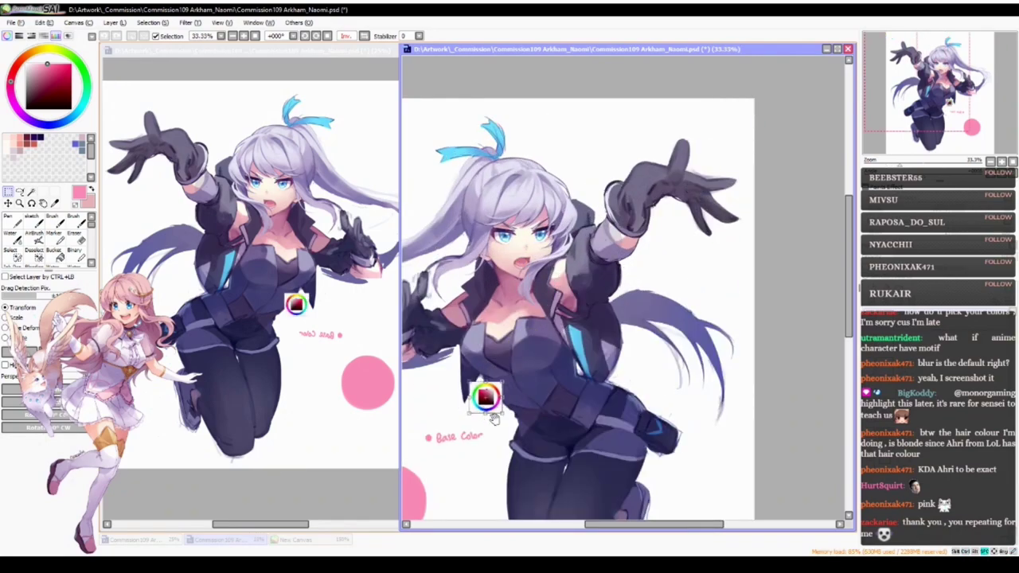
pyautogui.moveTo(484, 393); pyautogui.dragTo(643, 210)
pyautogui.moveTo(548, 216); pyautogui.dragTo(532, 239)
pyautogui.scroll(2, 509, 210)
pyautogui.moveTo(562, 280); pyautogui.dragTo(528, 284)
pyautogui.press('Return')
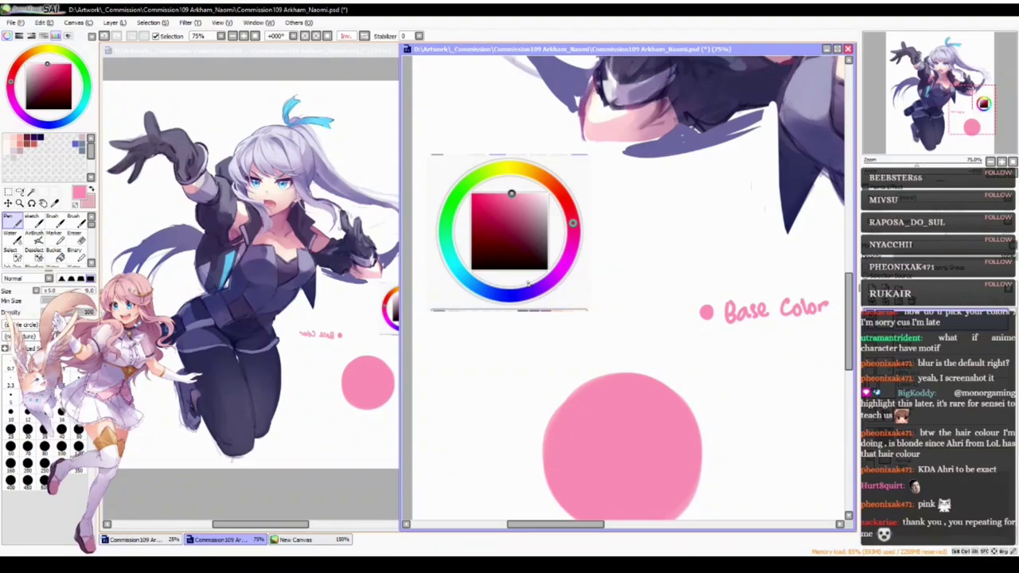
# - Change the painting colour to a strong golden yellow
pyautogui.scroll(2, 528, 284)
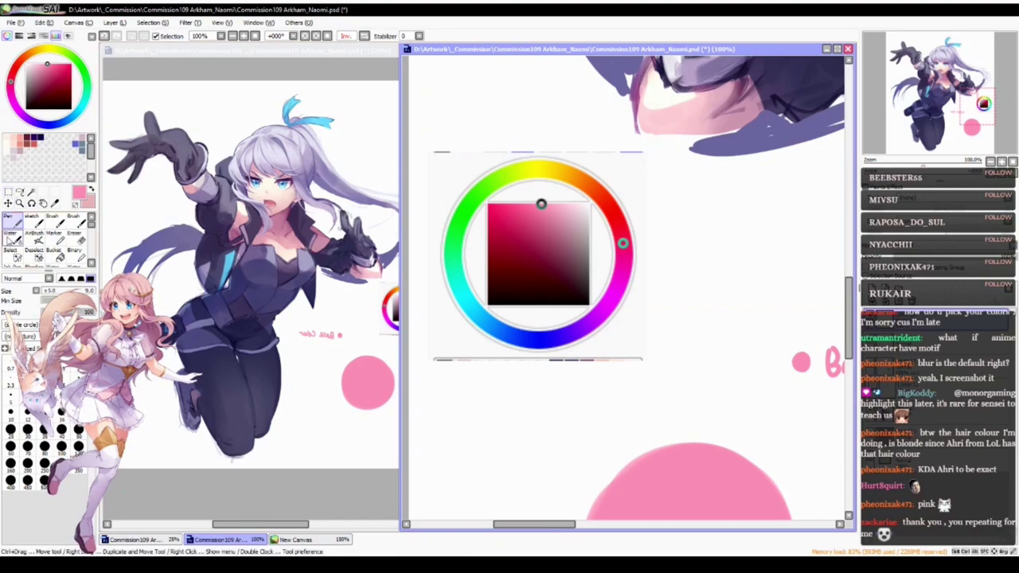
pyautogui.click(47, 50)
pyautogui.click(66, 62)
pyautogui.moveTo(49, 83)
pyautogui.mouseDown()
pyautogui.moveTo(71, 72)
pyautogui.moveTo(45, 48)
pyautogui.mouseUp()
pyautogui.click(40, 50)
pyautogui.click(71, 69)
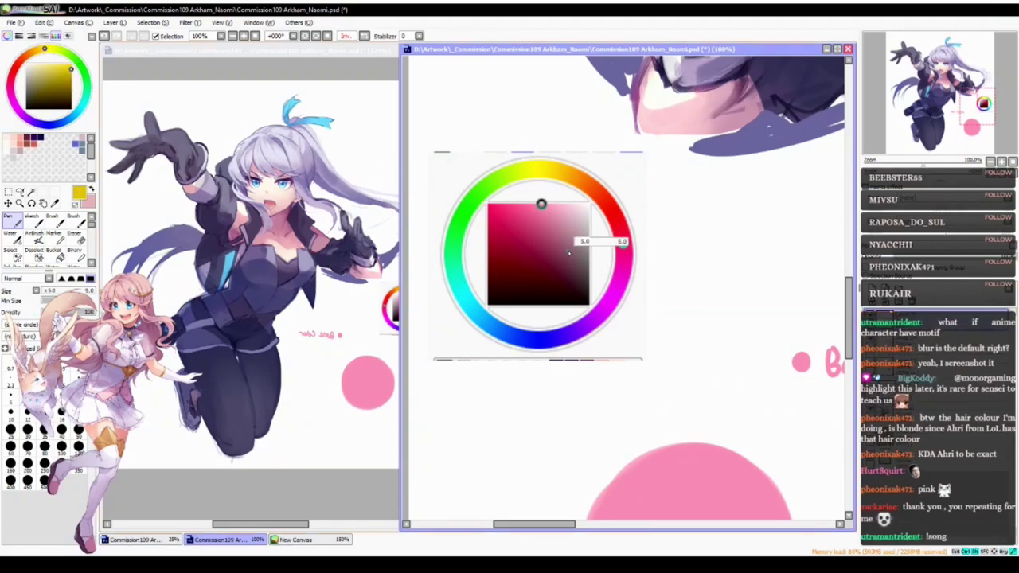
# - Draw a vertical double-headed arrow along the saturated edge of the pasted wheel's inner square with the Pen at size 5
pyautogui.moveTo(569, 253); pyautogui.dragTo(567, 252)
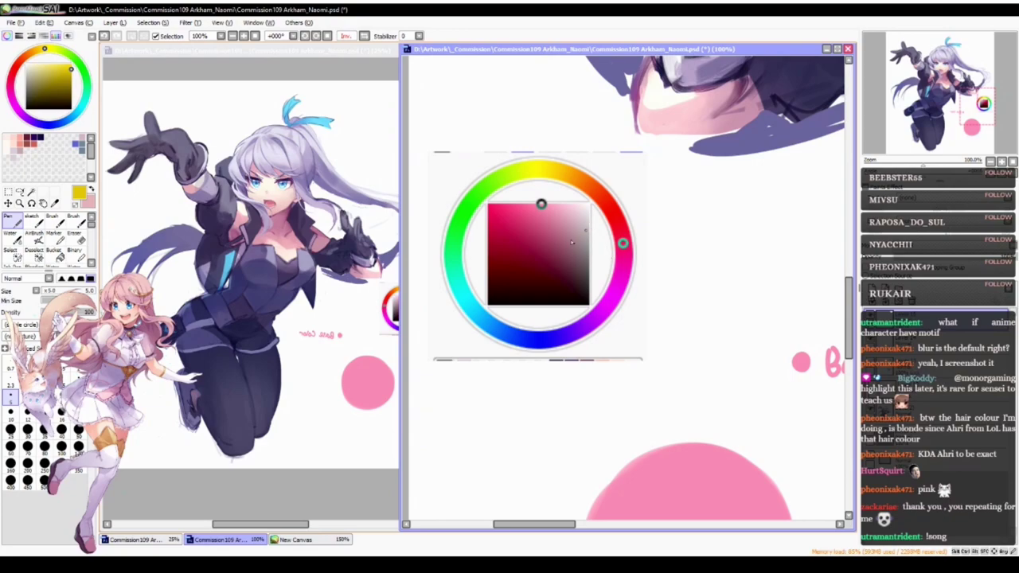
pyautogui.moveTo(480, 211); pyautogui.dragTo(485, 304)
pyautogui.hotkey('ctrl', 'z')
pyautogui.moveTo(480, 210); pyautogui.dragTo(484, 299)
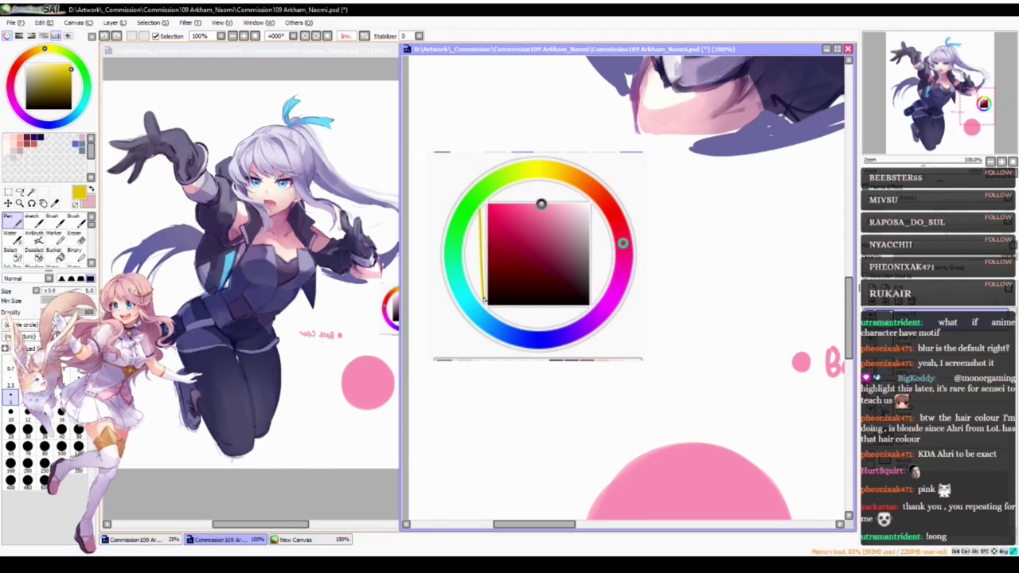
pyautogui.hotkey('ctrl', 'z')
pyautogui.moveTo(481, 208)
pyautogui.mouseDown()
pyautogui.moveTo(482, 290)
pyautogui.moveTo(485, 215)
pyautogui.mouseUp()
pyautogui.moveTo(479, 293); pyautogui.dragTo(484, 298)
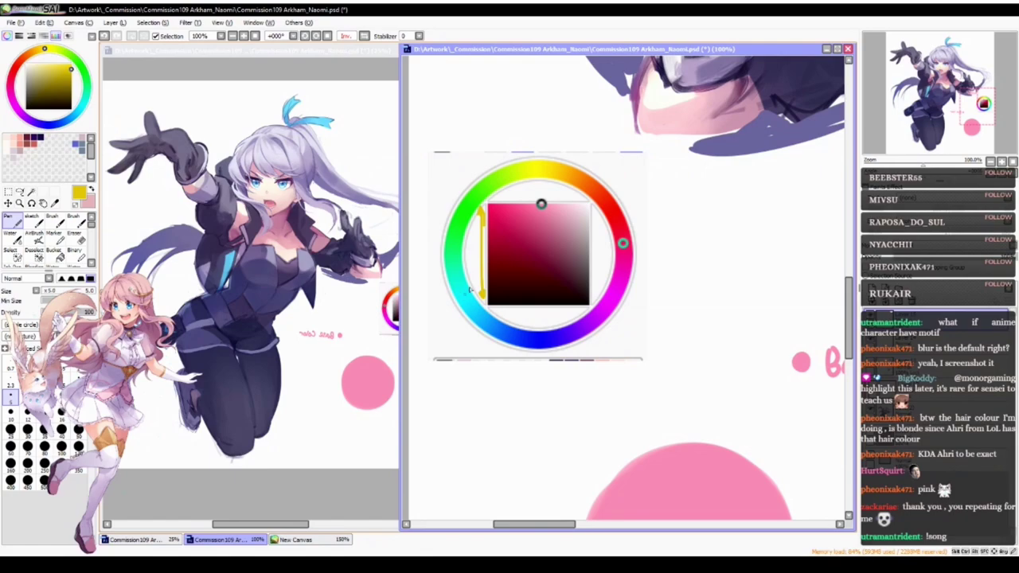
# - Return the canvas to its unmirrored view and flip the pasted colour wheel horizontally
pyautogui.press('h')
pyautogui.scroll(-2, 578, 322)
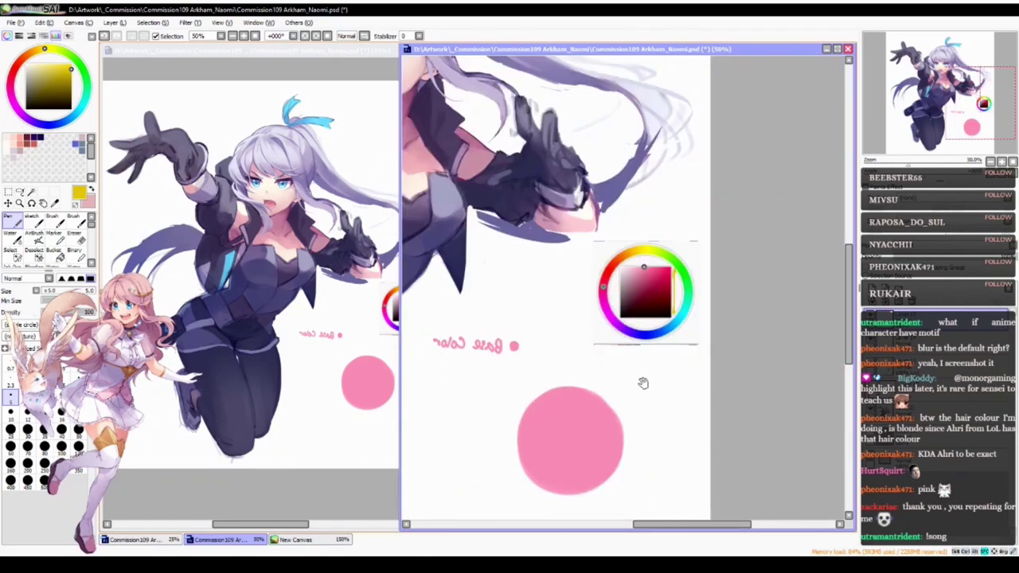
pyautogui.press('h')
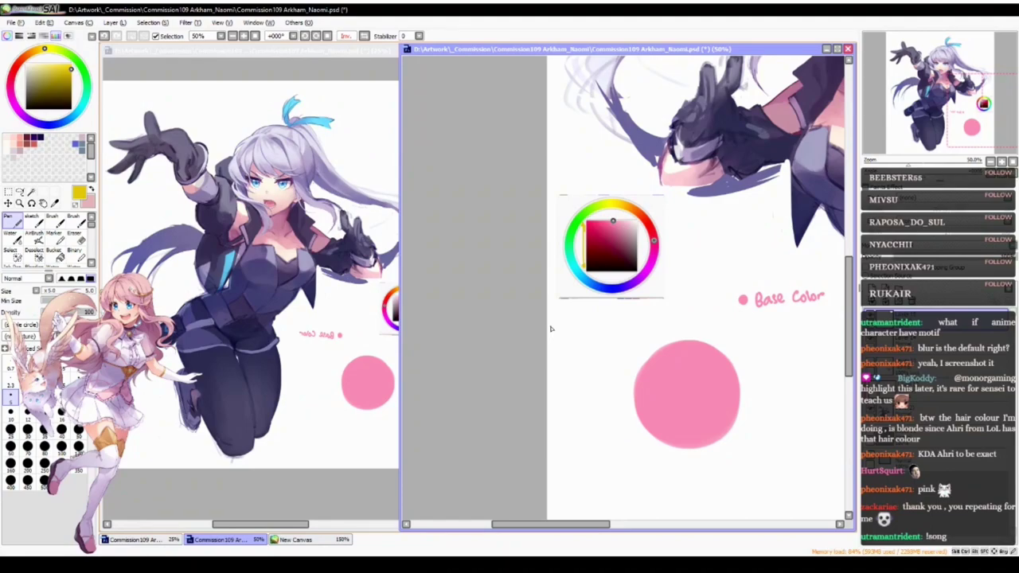
pyautogui.press('h')
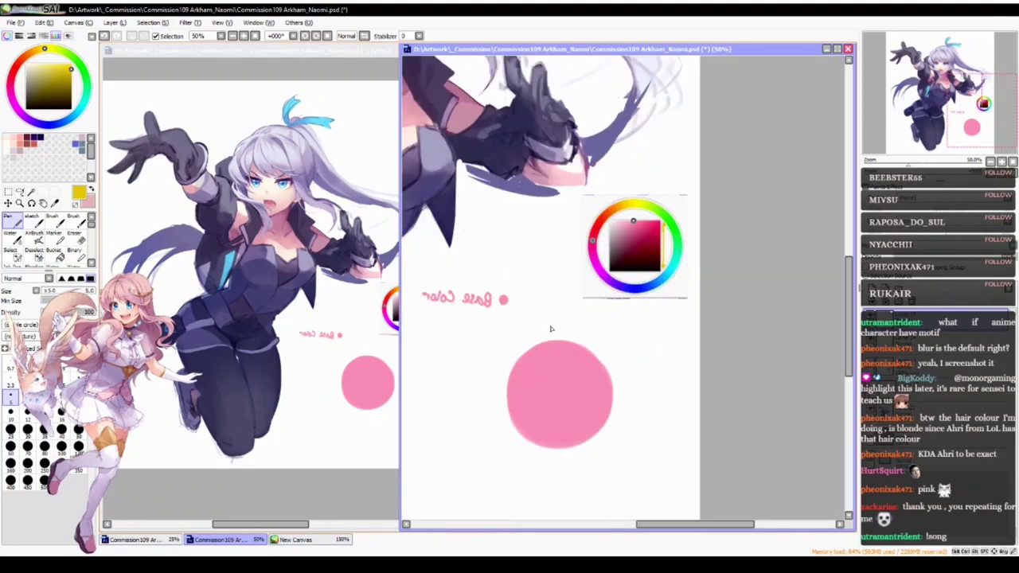
pyautogui.press('h')
pyautogui.press('h')
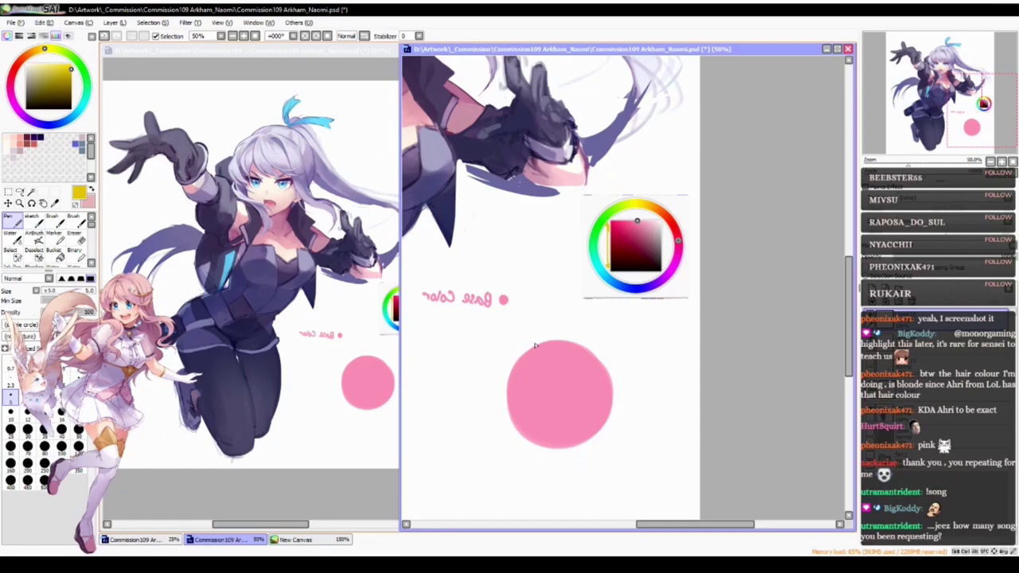
# - Select the handwritten Base Color label and its dot with the lasso and flip them horizontally
pyautogui.press('l')
pyautogui.moveTo(470, 263); pyautogui.dragTo(462, 263)
pyautogui.hotkey('ctrl', 't')
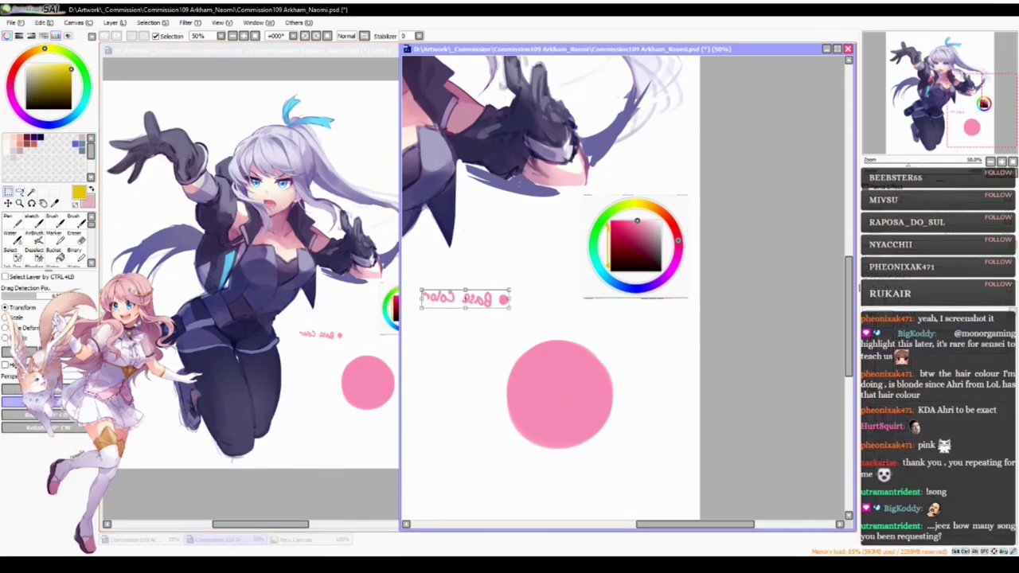
pyautogui.click(24, 389)
pyautogui.press('Return')
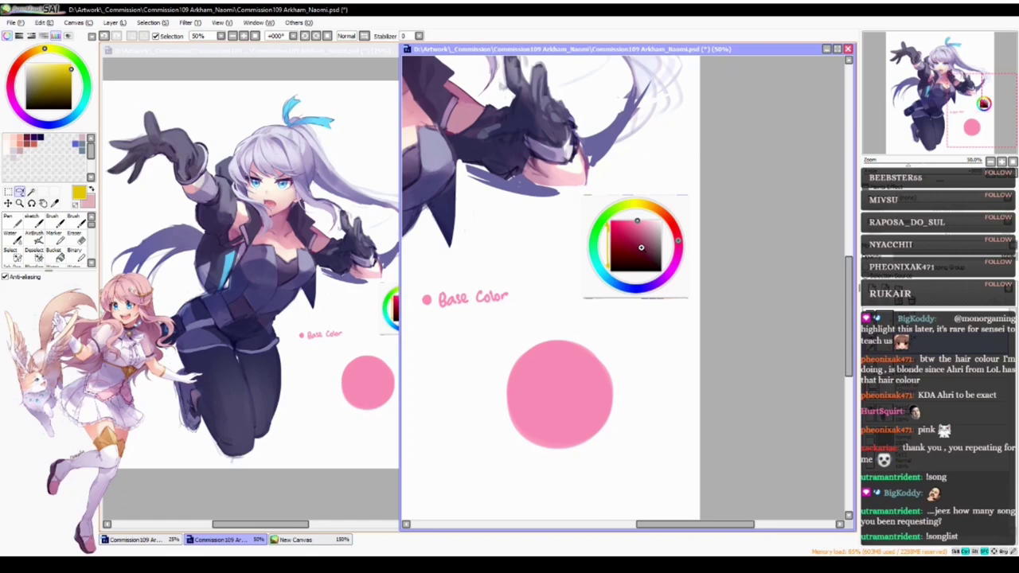
# - Turn the pasted colour wheel and its arrow back to their original orientation
pyautogui.scroll(3, 637, 263)
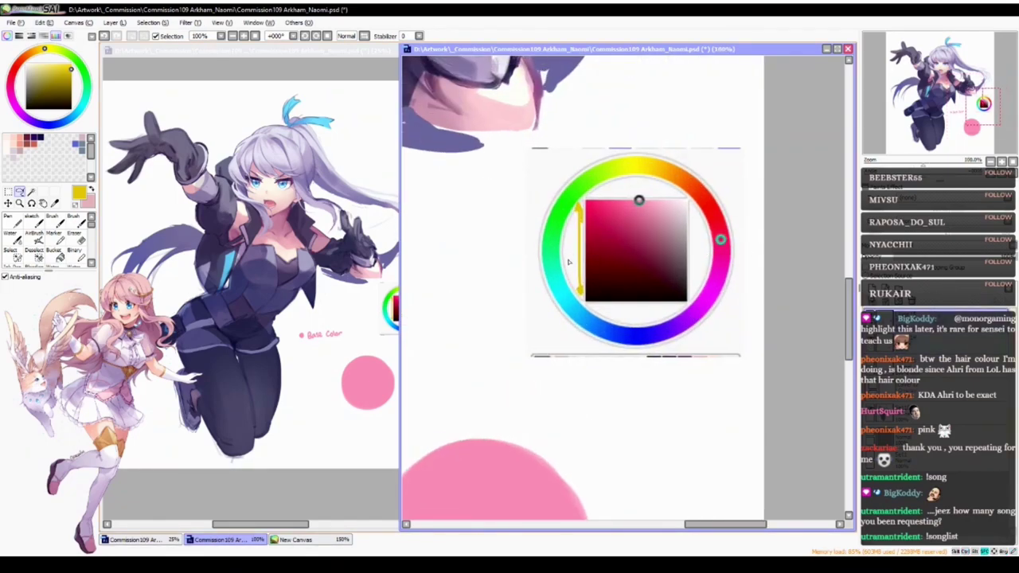
pyautogui.moveTo(615, 248); pyautogui.dragTo(610, 227)
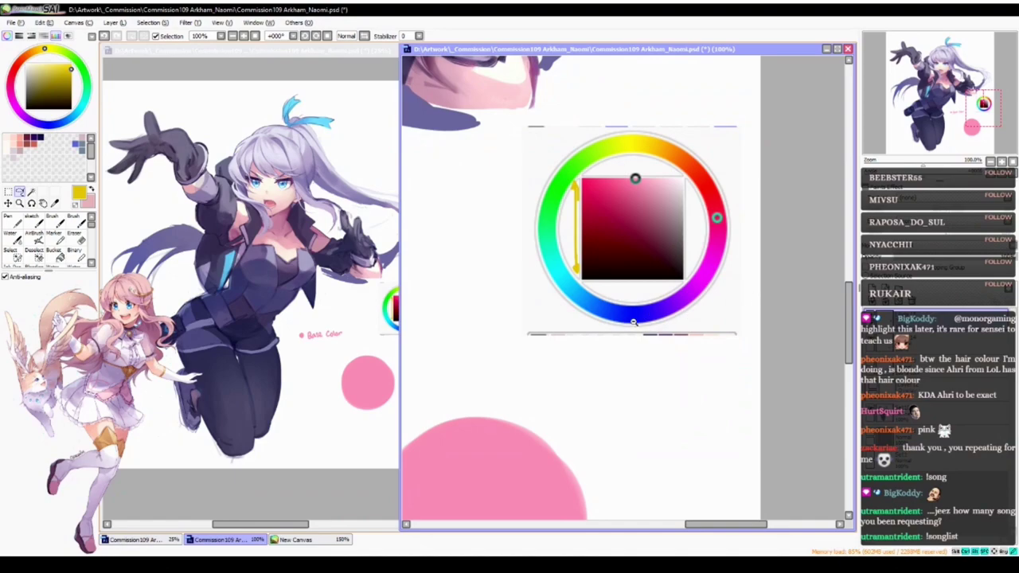
pyautogui.scroll(-4, 649, 251)
pyautogui.scroll(2, 838, 332)
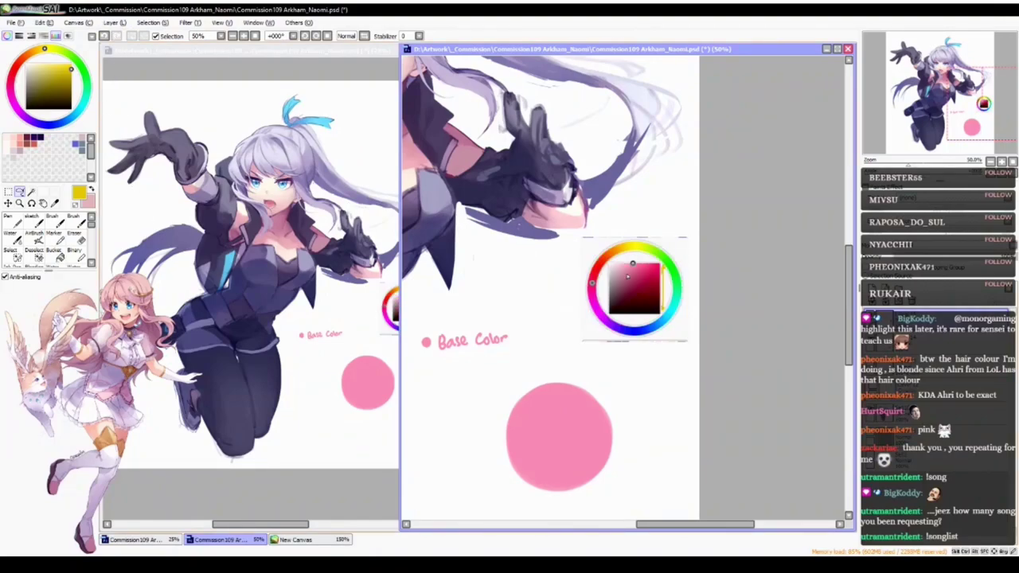
pyautogui.keyDown('ctrl'); pyautogui.click(676, 306); pyautogui.keyUp('ctrl')
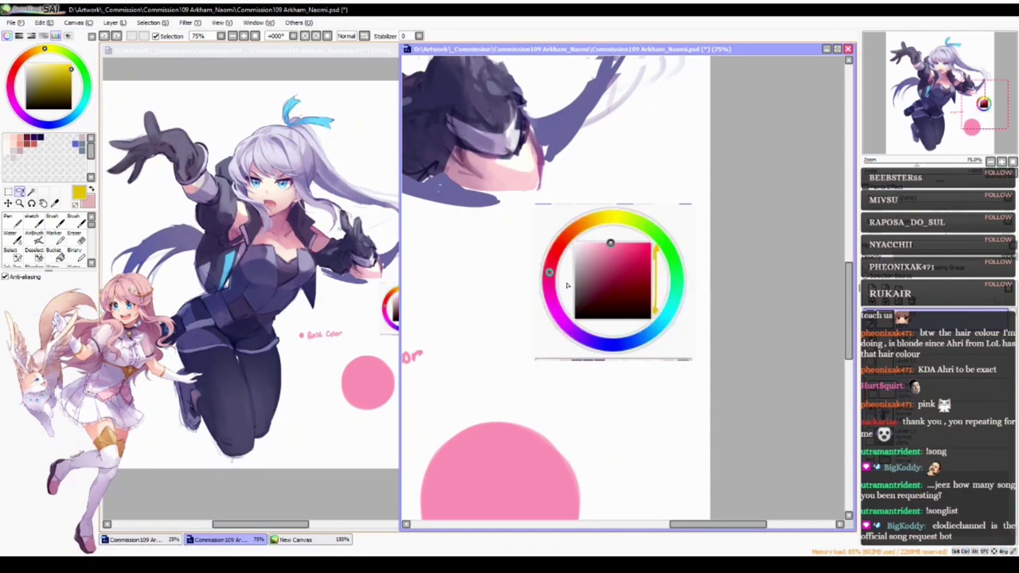
# - Draw yellow arrows along the square's remaining three sides and handwrite "Brightness" beside the vertical one and "saturation" beneath the lower one
pyautogui.press('n')
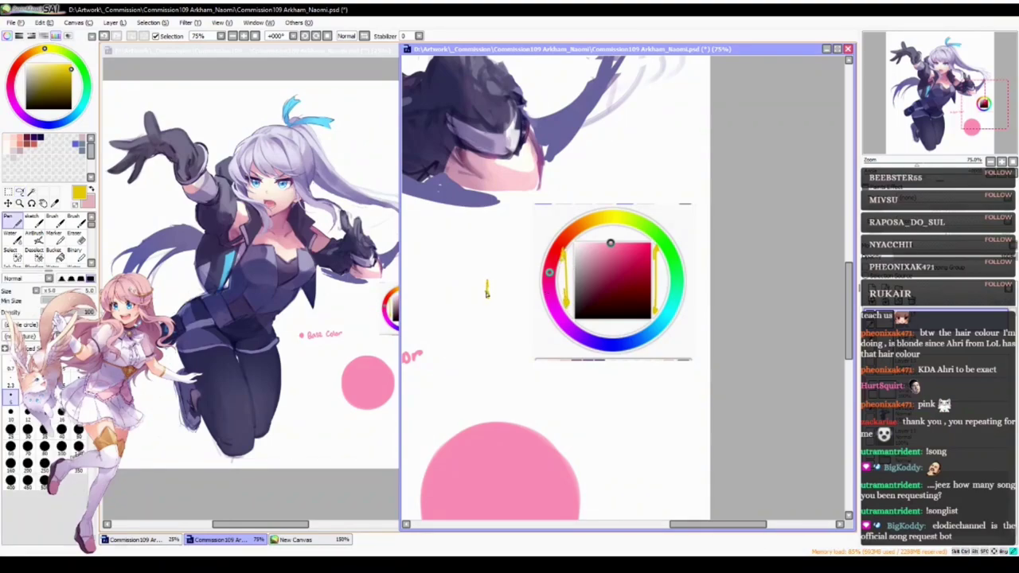
pyautogui.moveTo(483, 304)
pyautogui.mouseDown()
pyautogui.moveTo(480, 285)
pyautogui.moveTo(513, 293)
pyautogui.moveTo(538, 276)
pyautogui.mouseUp()
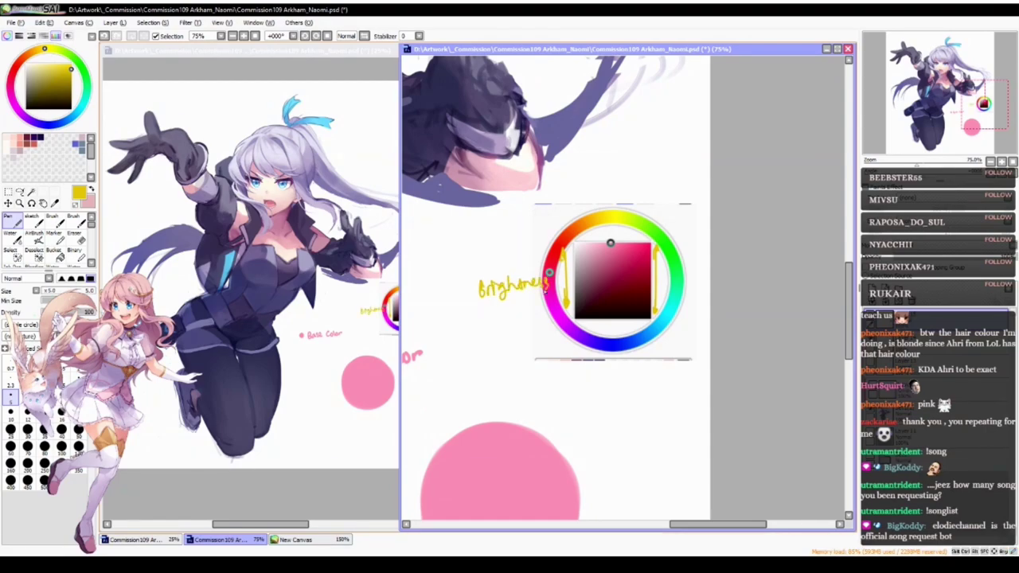
pyautogui.moveTo(590, 329); pyautogui.dragTo(649, 329)
pyautogui.moveTo(581, 344)
pyautogui.mouseDown()
pyautogui.moveTo(575, 358)
pyautogui.moveTo(654, 341)
pyautogui.mouseUp()
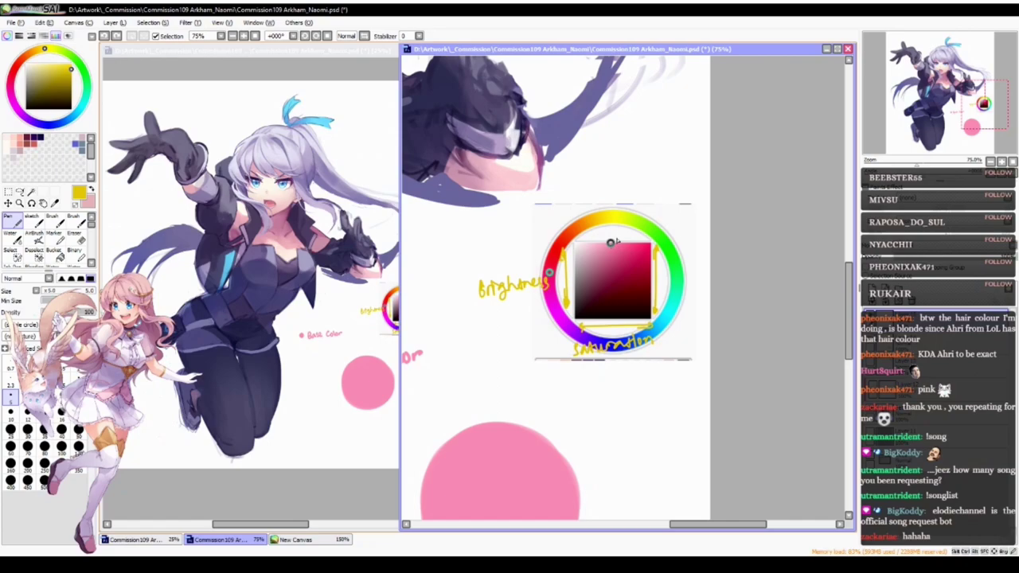
pyautogui.moveTo(579, 237); pyautogui.dragTo(651, 234)
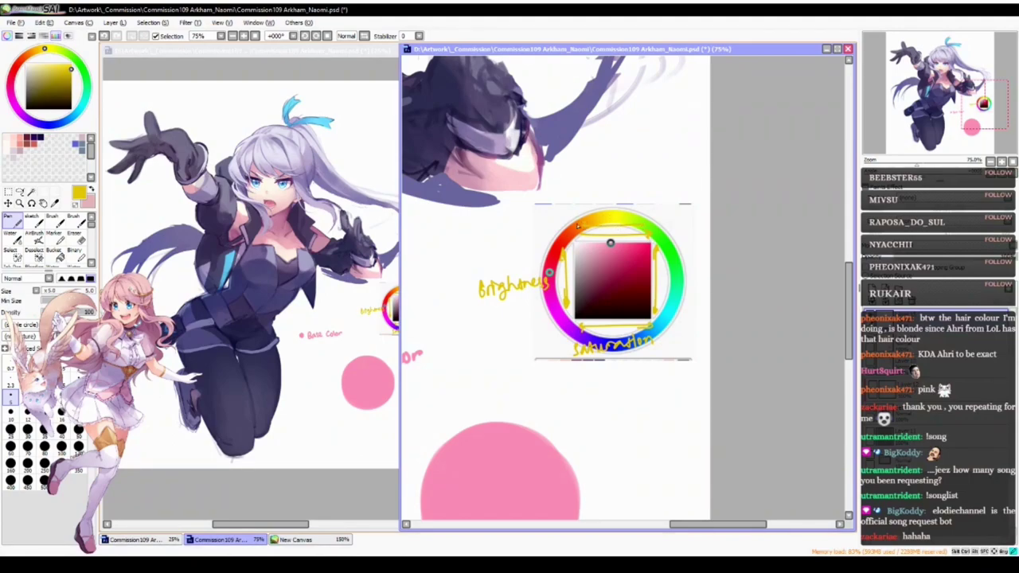
pyautogui.moveTo(574, 246); pyautogui.dragTo(575, 323)
pyautogui.hotkey('ctrl', 'z')
pyautogui.moveTo(601, 318); pyautogui.dragTo(597, 322)
pyautogui.hotkey('ctrl', 'z')
pyautogui.hotkey('ctrl', 'z')
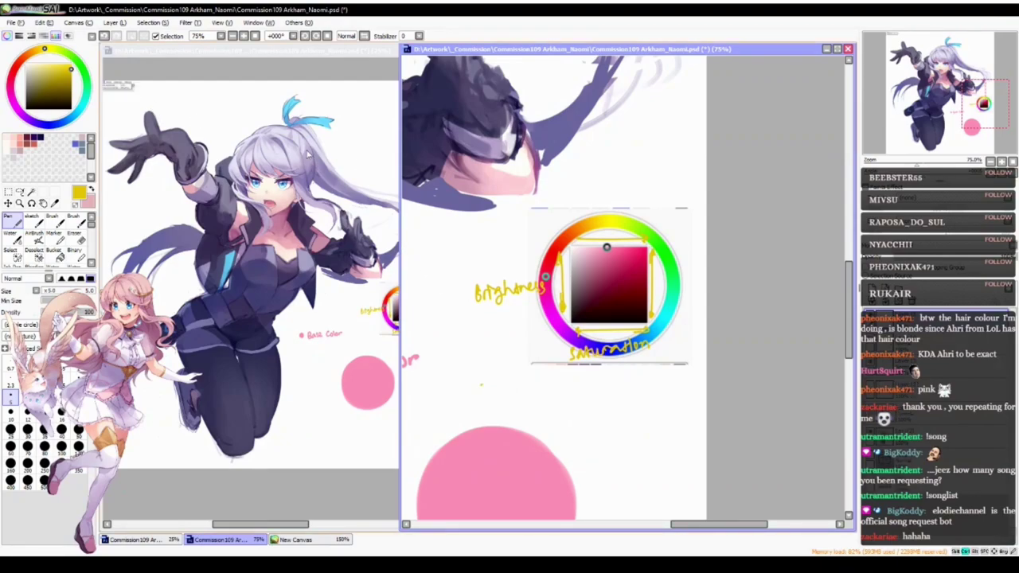
# - Place a capture of the Filter menu beside the Brightness label and underline its Hue and Saturation entry in yellow
pyautogui.scroll(-1, 516, 288)
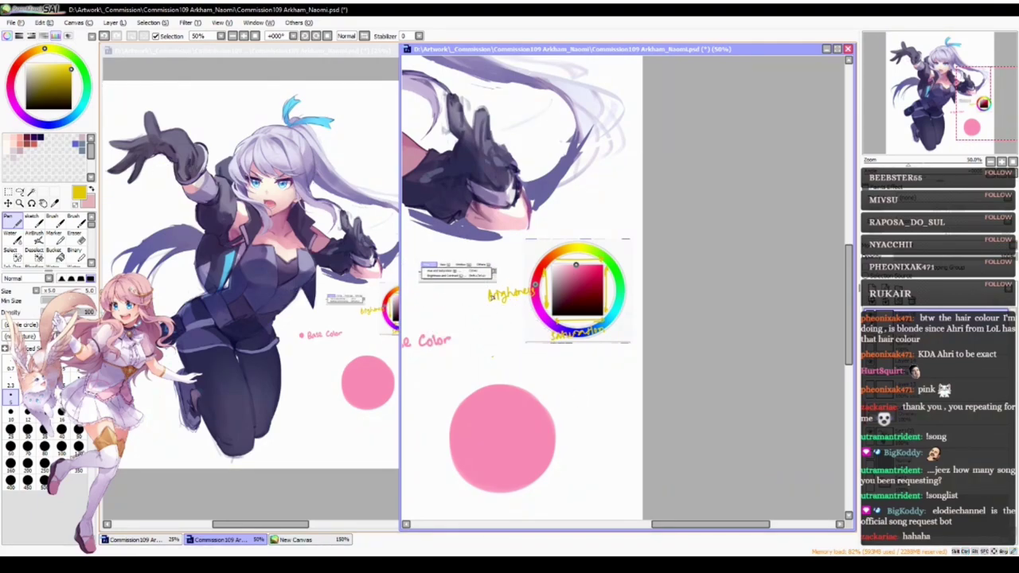
pyautogui.scroll(2, 530, 270)
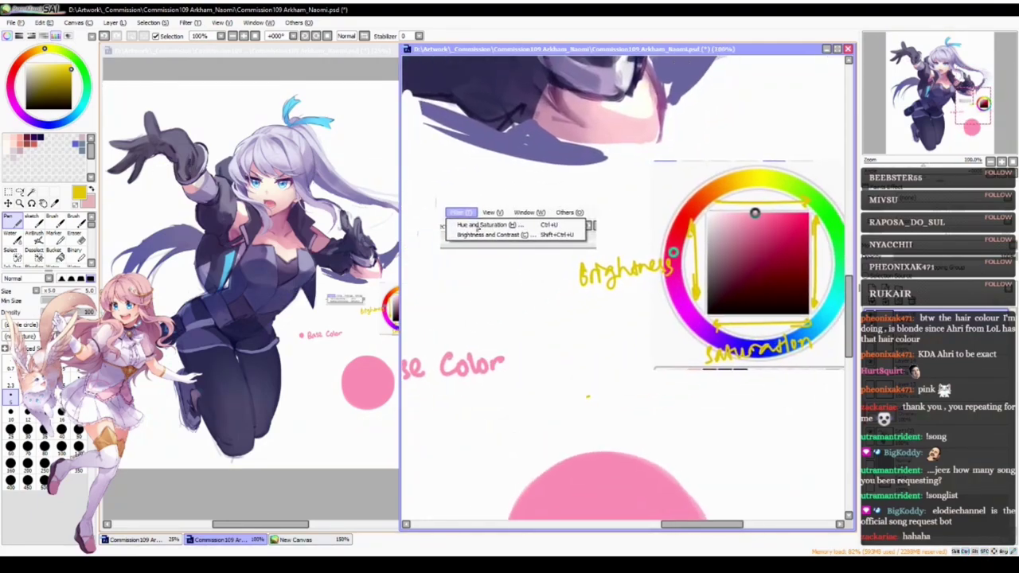
pyautogui.moveTo(458, 230); pyautogui.dragTo(525, 237)
# - Change the colour to green, circle the pasted wheel's outer ring and handwrite the label "hue" above it
pyautogui.moveTo(694, 235); pyautogui.dragTo(609, 186)
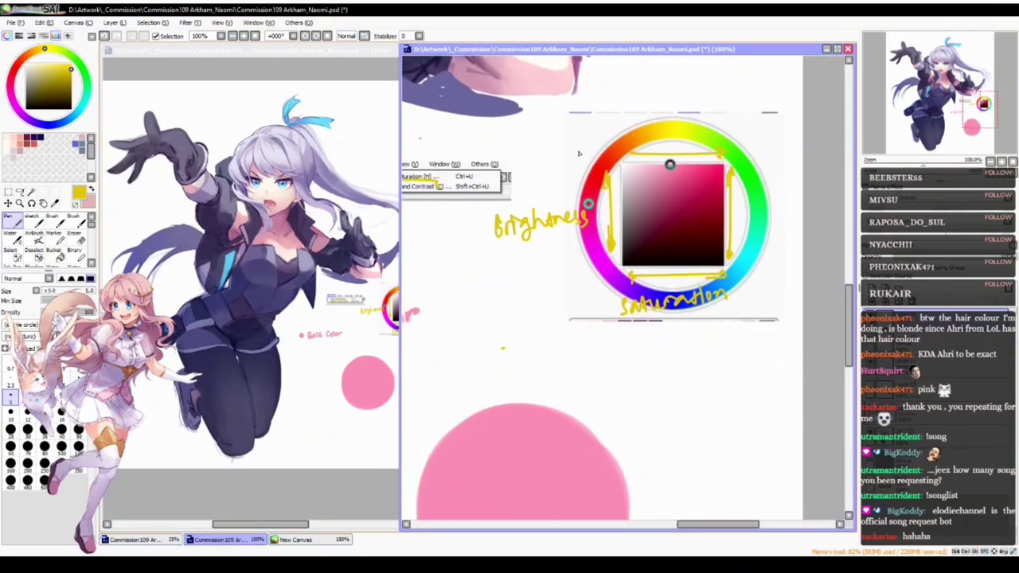
pyautogui.moveTo(623, 133)
pyautogui.mouseDown()
pyautogui.moveTo(580, 279)
pyautogui.moveTo(653, 320)
pyautogui.moveTo(742, 288)
pyautogui.moveTo(794, 190)
pyautogui.moveTo(703, 106)
pyautogui.moveTo(615, 122)
pyautogui.mouseUp()
pyautogui.hotkey('ctrl', 'z')
pyautogui.click(84, 78)
pyautogui.moveTo(63, 83); pyautogui.dragTo(57, 77)
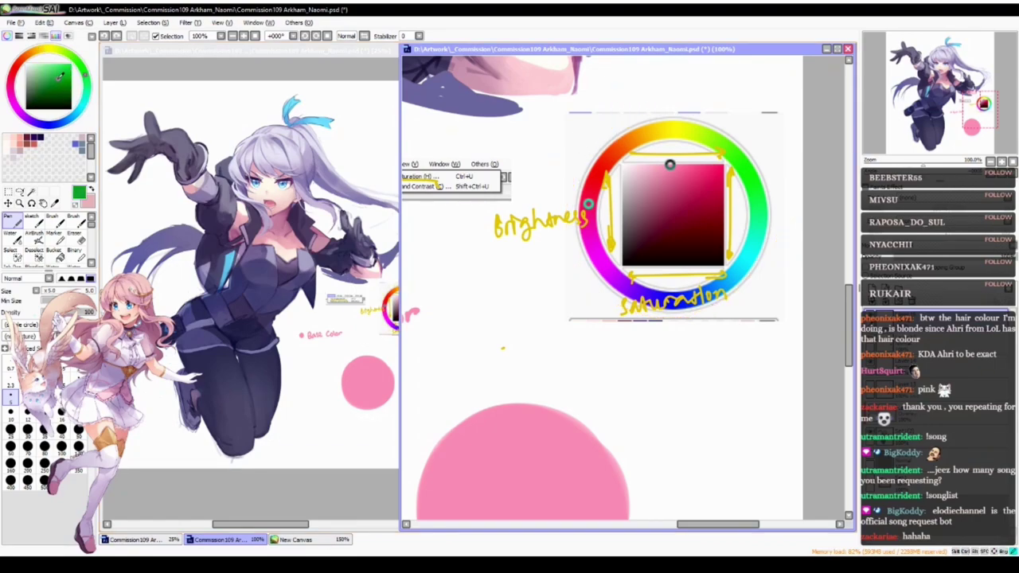
pyautogui.moveTo(638, 104)
pyautogui.mouseDown()
pyautogui.moveTo(583, 297)
pyautogui.moveTo(667, 327)
pyautogui.moveTo(739, 297)
pyautogui.moveTo(778, 237)
pyautogui.moveTo(762, 140)
pyautogui.moveTo(686, 105)
pyautogui.moveTo(620, 116)
pyautogui.moveTo(692, 63)
pyautogui.moveTo(674, 104)
pyautogui.moveTo(692, 89)
pyautogui.moveTo(688, 74)
pyautogui.moveTo(722, 89)
pyautogui.mouseUp()
pyautogui.moveTo(635, 223); pyautogui.dragTo(682, 228)
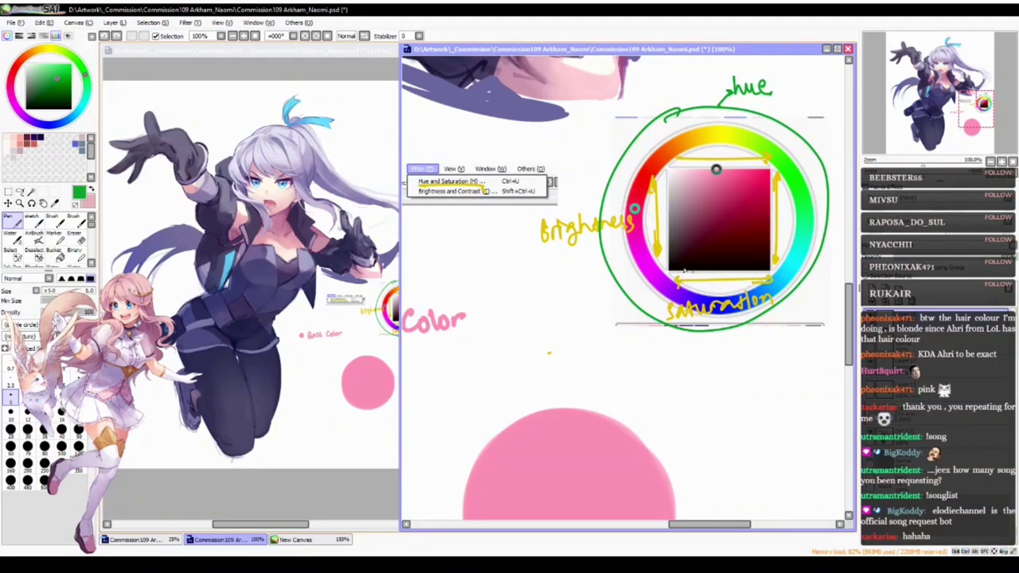
# - Pick the arrows' yellow, try horizontal and diagonal strokes across the wheel's inner square, and undo them
pyautogui.keyDown('alt'); pyautogui.click(655, 252); pyautogui.keyUp('alt')
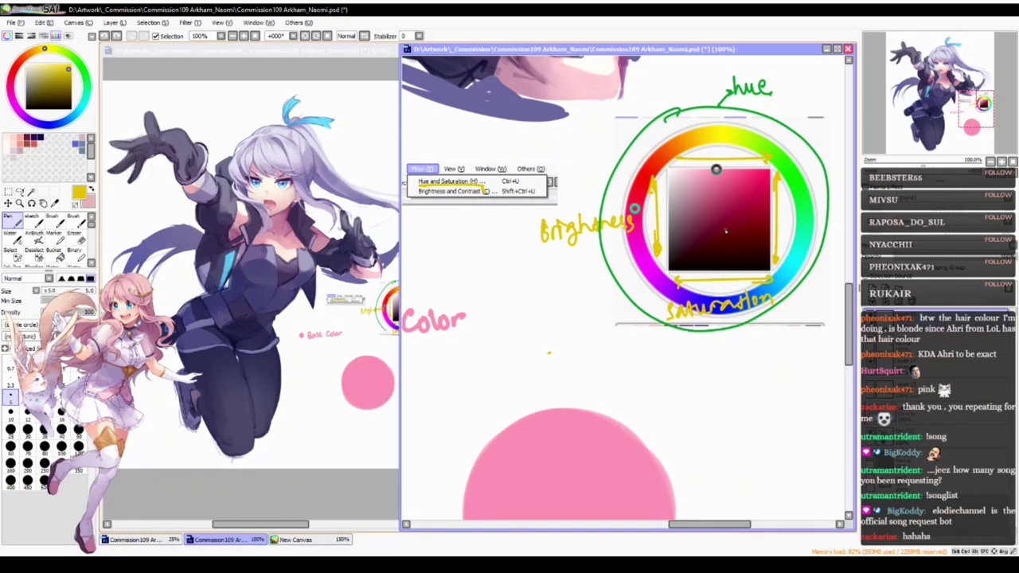
pyautogui.moveTo(689, 184)
pyautogui.mouseDown()
pyautogui.moveTo(751, 260)
pyautogui.moveTo(725, 248)
pyautogui.moveTo(739, 200)
pyautogui.moveTo(754, 187)
pyautogui.mouseUp()
pyautogui.hotkey('ctrl', 'z')
pyautogui.hotkey('ctrl', 'z')
pyautogui.hotkey('ctrl', 'y')
pyautogui.hotkey('ctrl', 'z')
pyautogui.moveTo(692, 185); pyautogui.dragTo(756, 256)
pyautogui.moveTo(689, 246); pyautogui.dragTo(746, 186)
pyautogui.hotkey('ctrl', 'z')
pyautogui.hotkey('ctrl', 'z')
pyautogui.hotkey('ctrl', 'z')
pyautogui.hotkey('ctrl', 'y')
pyautogui.hotkey('ctrl', 'y')
pyautogui.hotkey('ctrl', 'z')
pyautogui.scroll(-2, 629, 355)
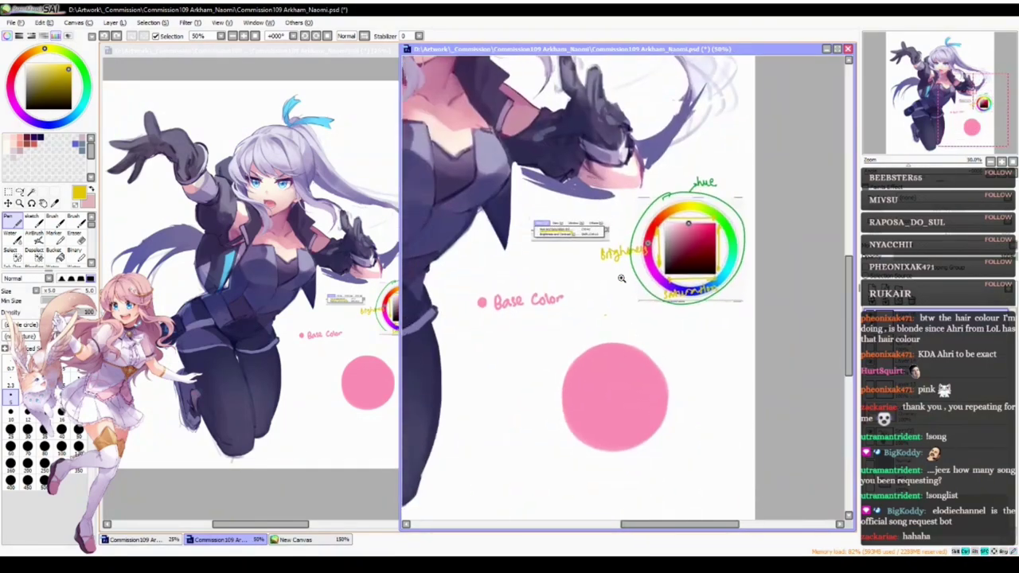
# - Paint a row of red, yellow and blue dots beneath the annotated colour wheel with a thicker pen
pyautogui.scroll(2, 654, 349)
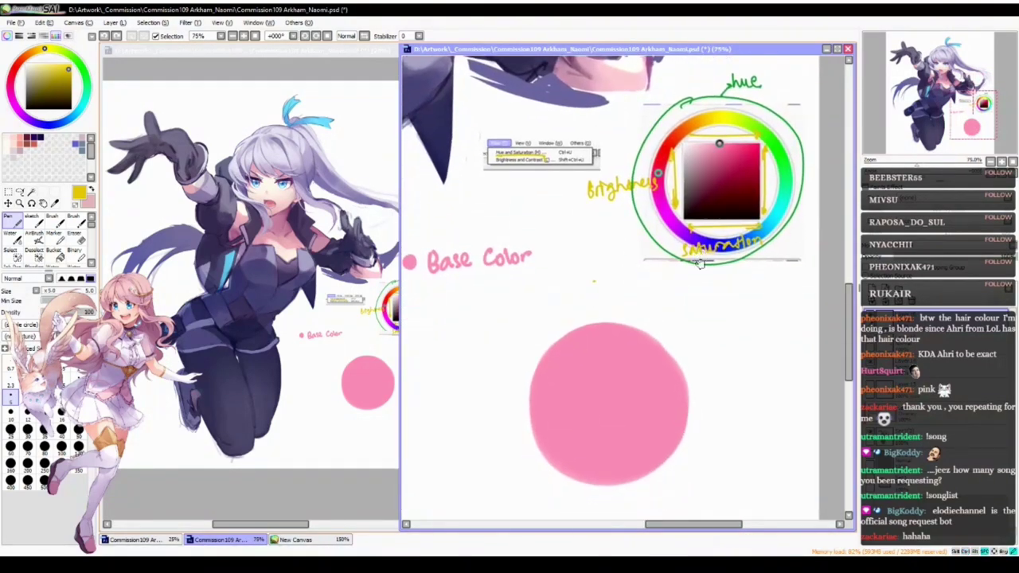
pyautogui.moveTo(699, 259); pyautogui.dragTo(682, 311)
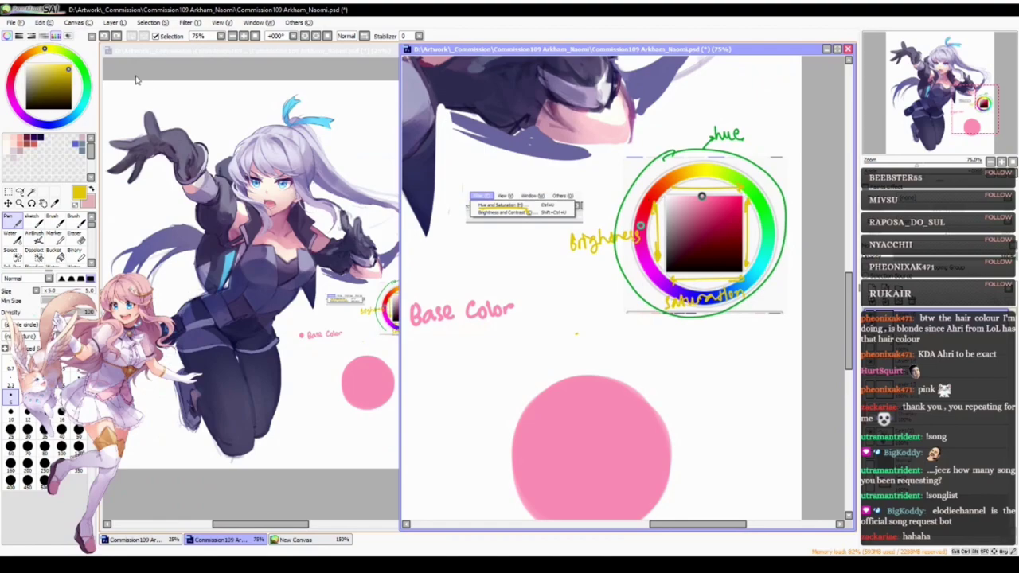
pyautogui.click(79, 60)
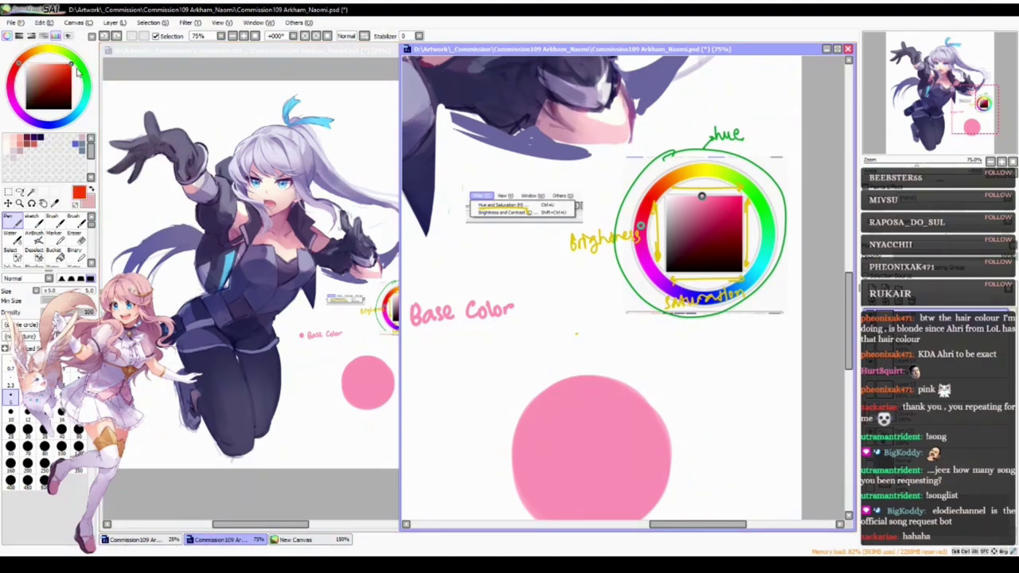
pyautogui.click(15, 67)
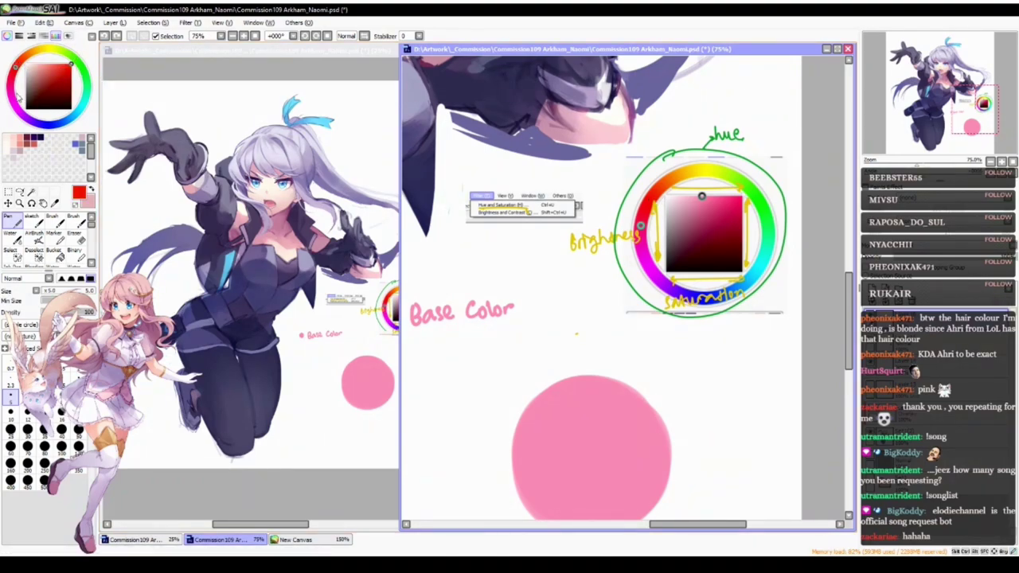
pyautogui.click(651, 334)
pyautogui.moveTo(646, 345)
pyautogui.keyDown('ctrl'); pyautogui.keyDown('alt'); pyautogui.mouseDown()
pyautogui.moveTo(657, 327)
pyautogui.moveTo(695, 332)
pyautogui.mouseUp(); pyautogui.keyUp('alt'); pyautogui.keyUp('ctrl')
pyautogui.keyDown('alt'); pyautogui.click(704, 170); pyautogui.keyUp('alt')
pyautogui.keyDown('alt'); pyautogui.click(764, 265); pyautogui.keyUp('alt')
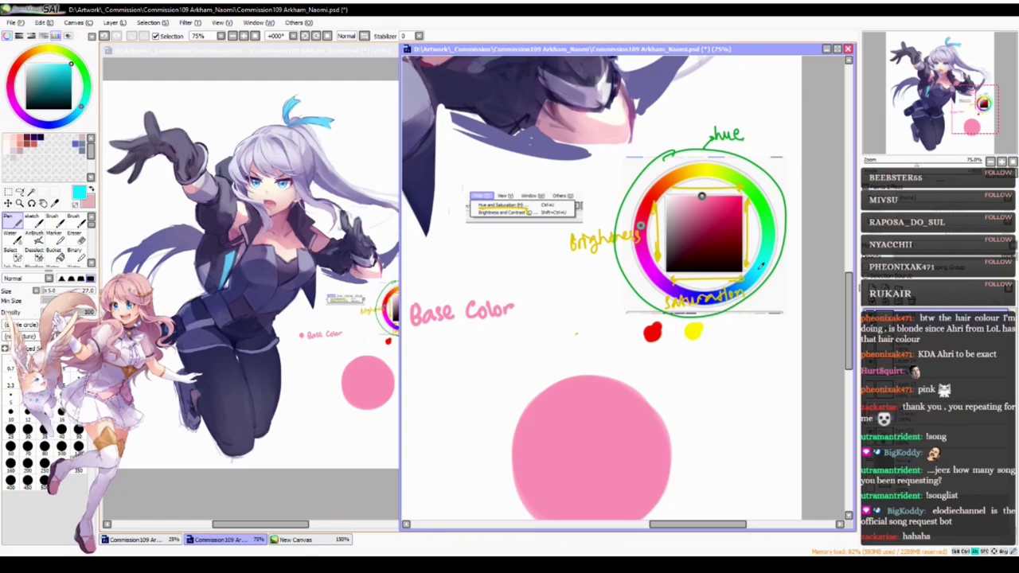
pyautogui.keyDown('alt'); pyautogui.click(707, 293); pyautogui.keyUp('alt')
pyautogui.moveTo(724, 333); pyautogui.dragTo(726, 333)
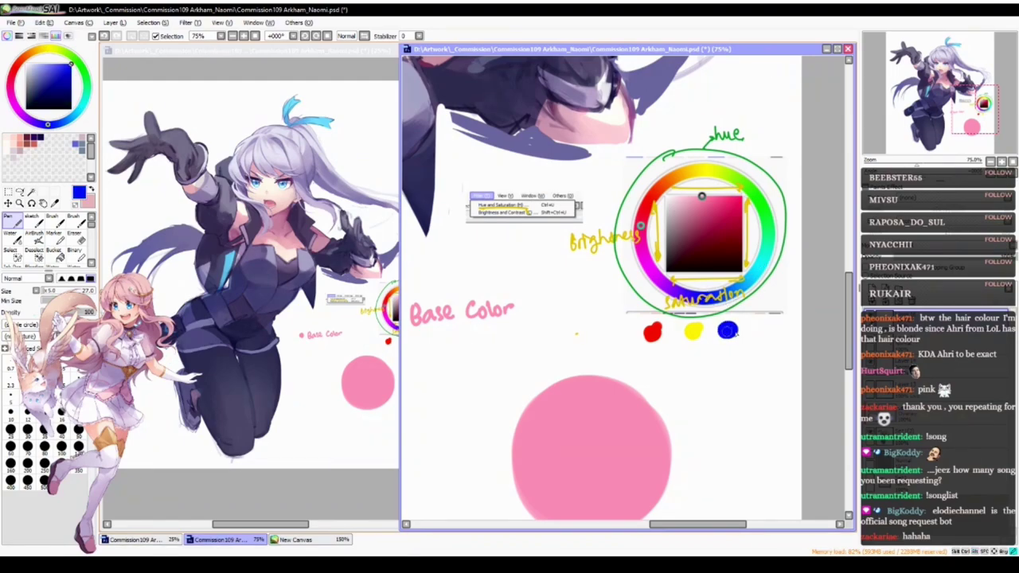
# - Try a thick blue outline around the three colour dots and undo it
pyautogui.scroll(1, 695, 356)
pyautogui.moveTo(665, 384); pyautogui.dragTo(695, 351)
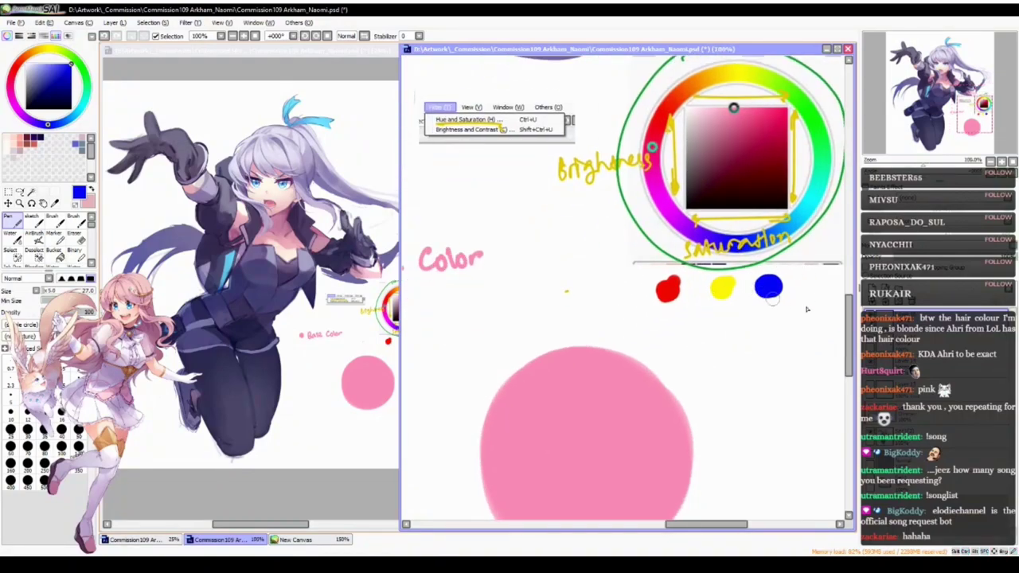
pyautogui.moveTo(679, 260)
pyautogui.mouseDown()
pyautogui.moveTo(716, 330)
pyautogui.moveTo(815, 295)
pyautogui.moveTo(725, 267)
pyautogui.mouseUp()
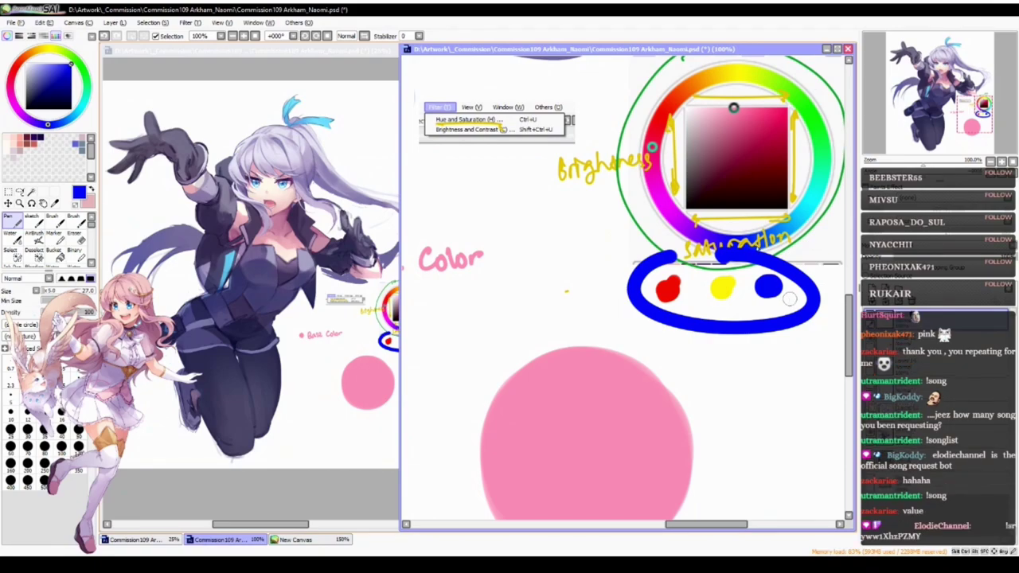
pyautogui.hotkey('ctrl', 'z')
# - Lasso the red, yellow and blue dots, move them slightly away from the wheel and clear the selection
pyautogui.moveTo(742, 352); pyautogui.dragTo(724, 339)
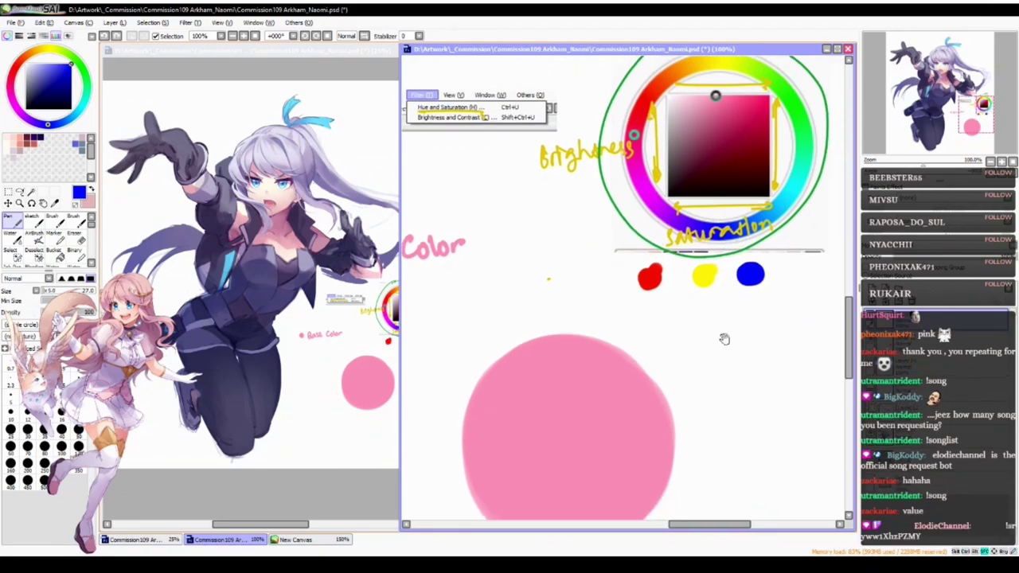
pyautogui.press('l')
pyautogui.moveTo(668, 258)
pyautogui.mouseDown()
pyautogui.moveTo(751, 313)
pyautogui.moveTo(771, 268)
pyautogui.moveTo(662, 257)
pyautogui.mouseUp()
pyautogui.moveTo(748, 281)
pyautogui.mouseDown()
pyautogui.moveTo(762, 294)
pyautogui.moveTo(761, 342)
pyautogui.mouseUp()
pyautogui.hotkey('ctrl', 'd')
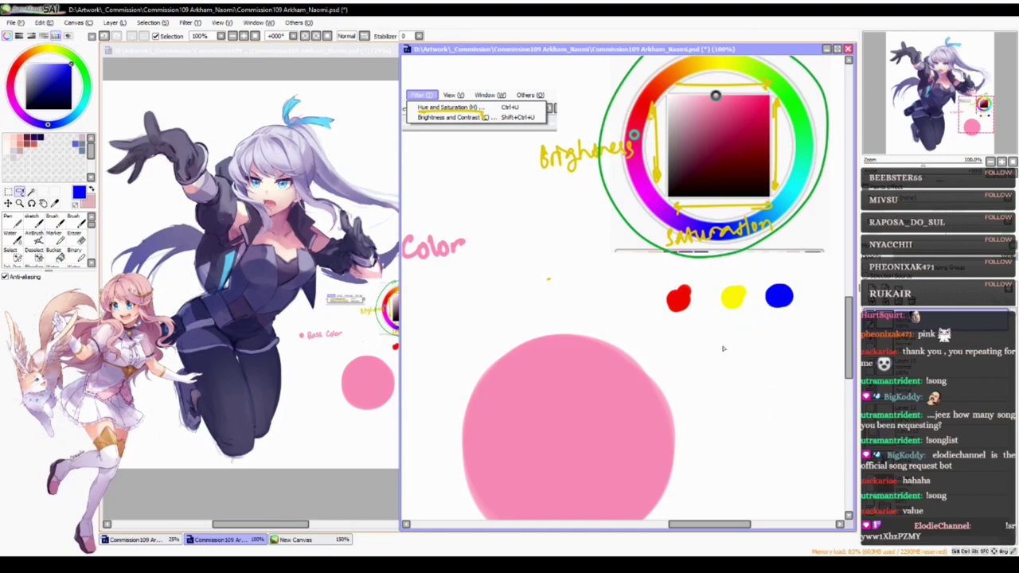
# - Duplicate the three colour dots directly below the originals and fully desaturate the copies to greys
pyautogui.moveTo(713, 374); pyautogui.dragTo(719, 365)
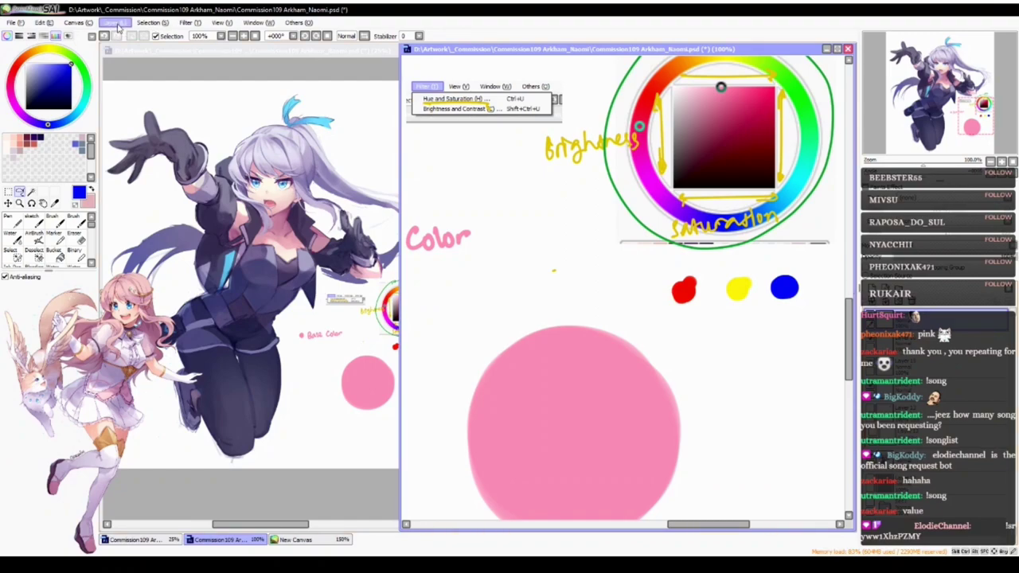
pyautogui.moveTo(743, 297); pyautogui.dragTo(745, 334)
pyautogui.click(197, 23)
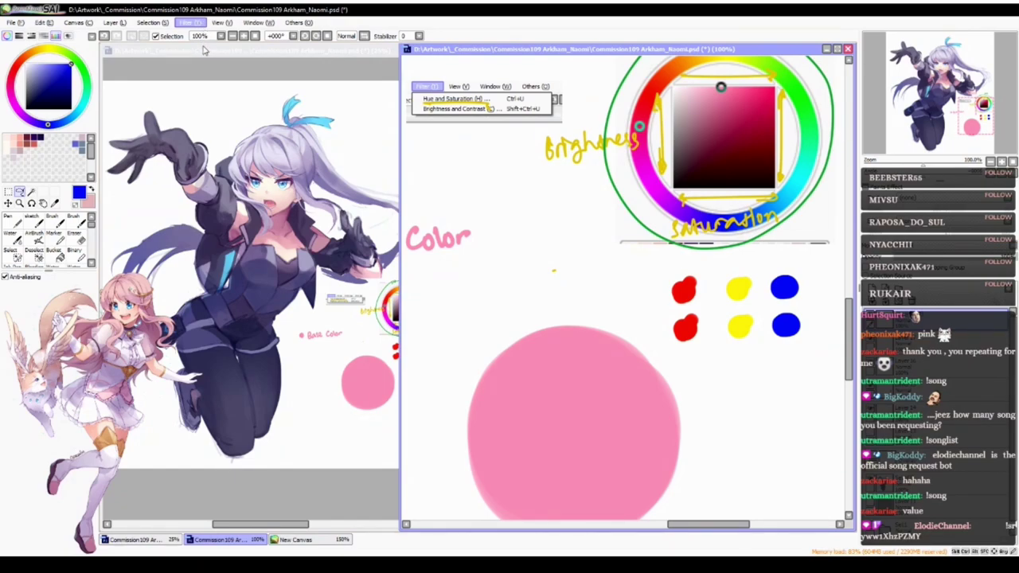
pyautogui.click(203, 36)
pyautogui.moveTo(834, 307); pyautogui.dragTo(744, 307)
pyautogui.press('Return')
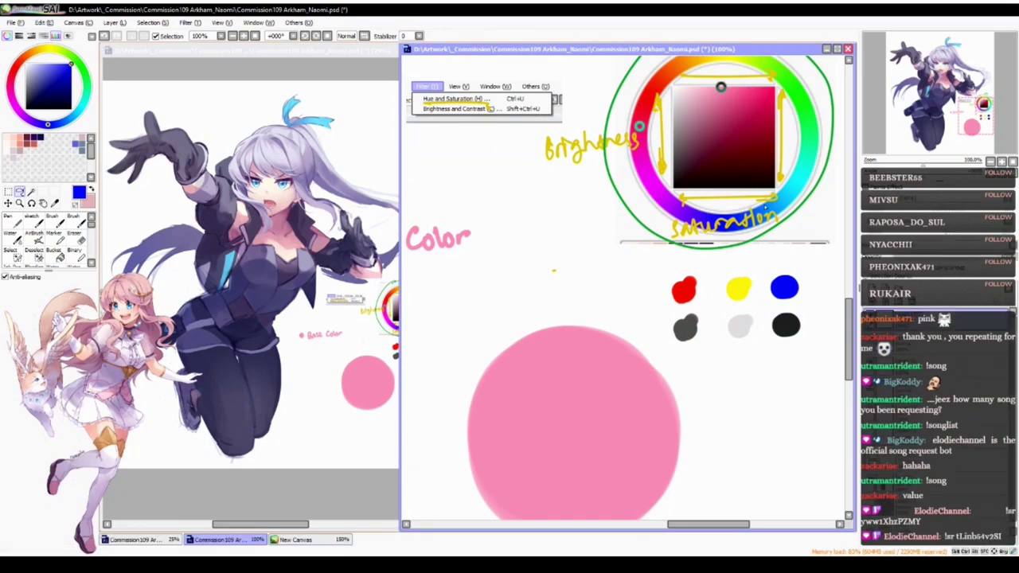
# - Draw thin blue arrows from the yellow and blue dots down to their grey copies, plus curved arrows above both dots
pyautogui.keyDown('ctrl'); pyautogui.click(743, 329); pyautogui.keyUp('ctrl')
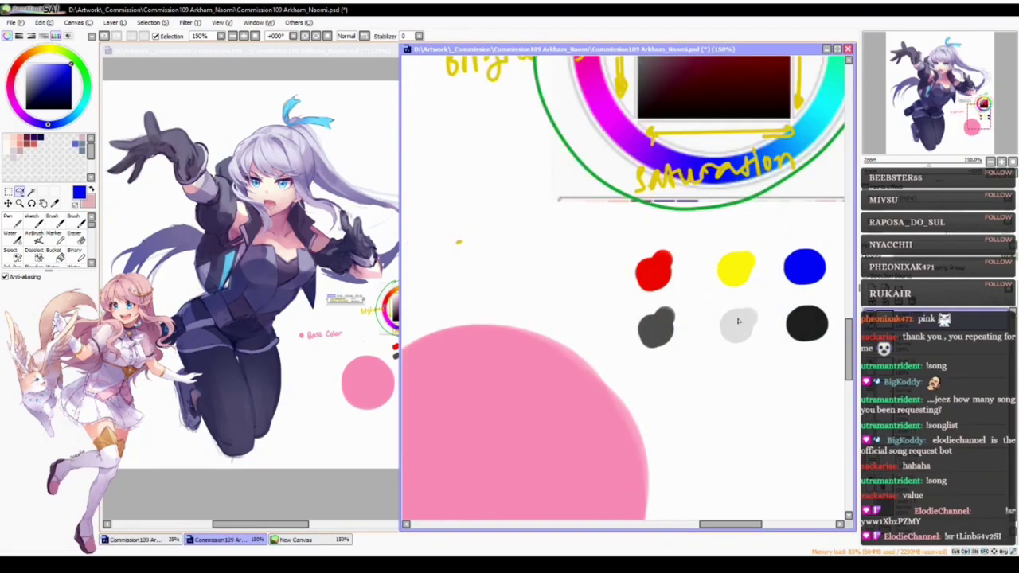
pyautogui.press('n')
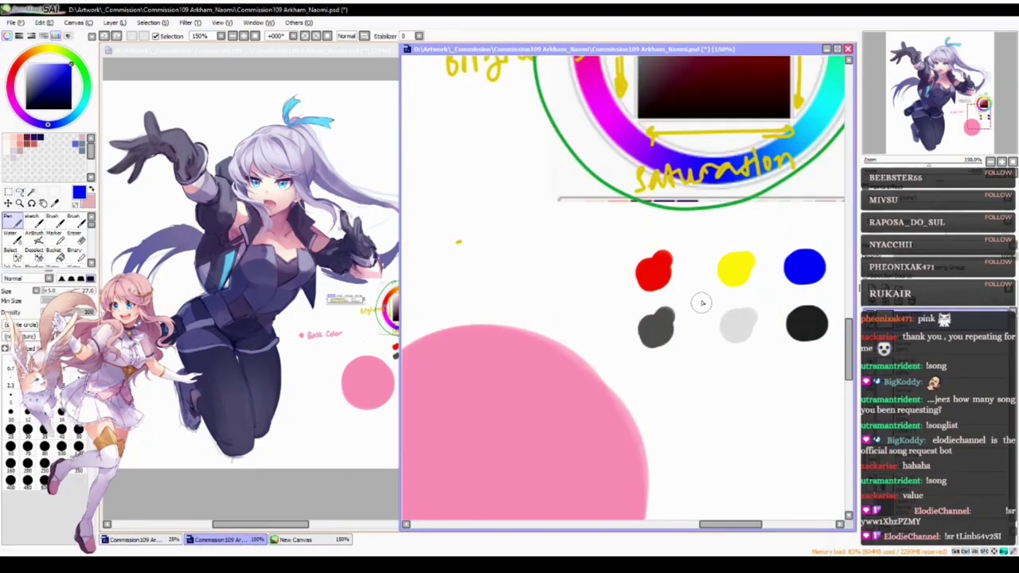
pyautogui.moveTo(710, 284); pyautogui.dragTo(717, 316)
pyautogui.moveTo(785, 279); pyautogui.dragTo(783, 324)
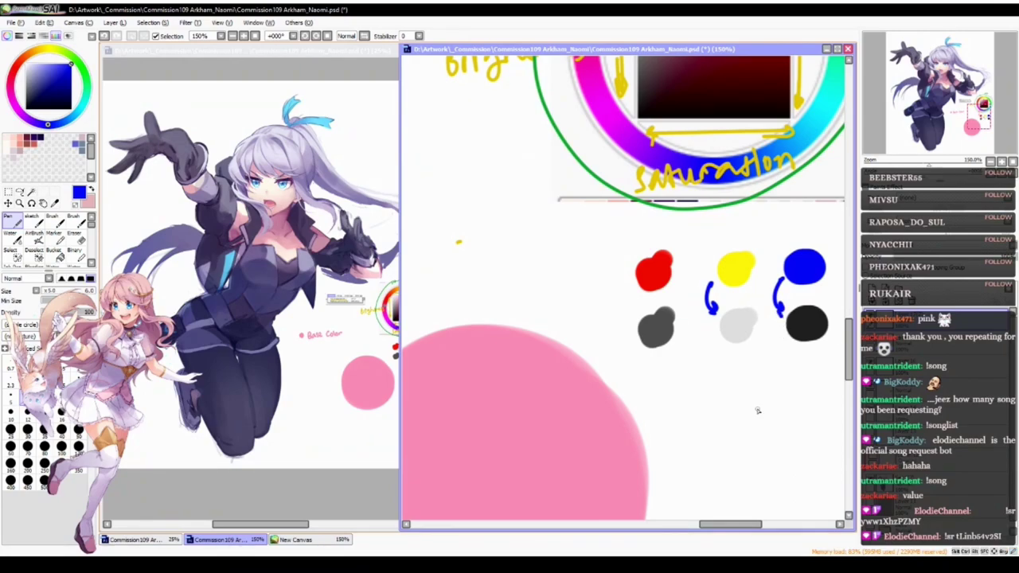
pyautogui.moveTo(704, 275)
pyautogui.mouseDown()
pyautogui.moveTo(704, 256)
pyautogui.moveTo(732, 238)
pyautogui.moveTo(735, 251)
pyautogui.mouseUp()
pyautogui.moveTo(758, 354); pyautogui.dragTo(719, 312)
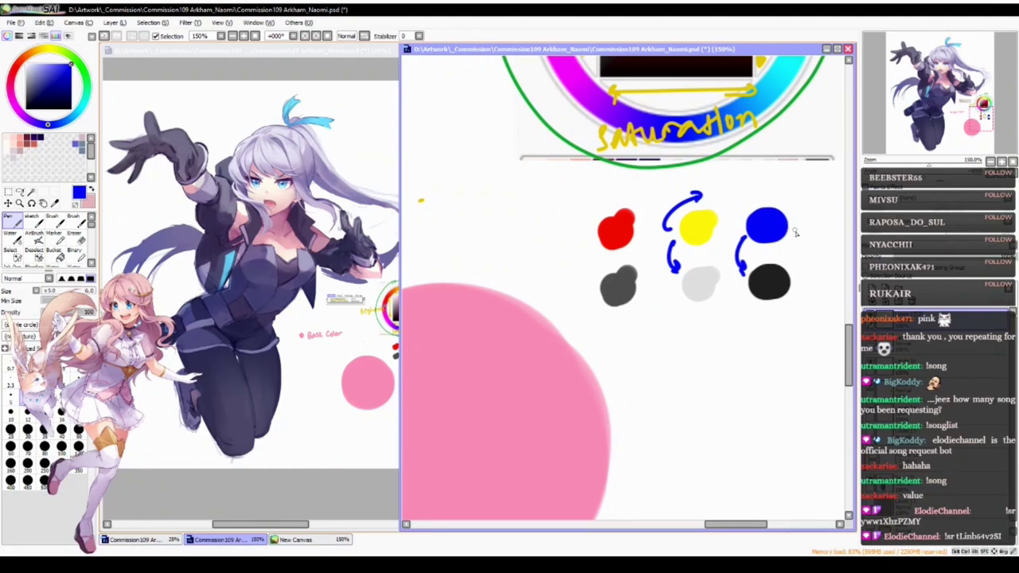
pyautogui.moveTo(774, 195)
pyautogui.mouseDown()
pyautogui.moveTo(799, 215)
pyautogui.moveTo(801, 236)
pyautogui.mouseUp()
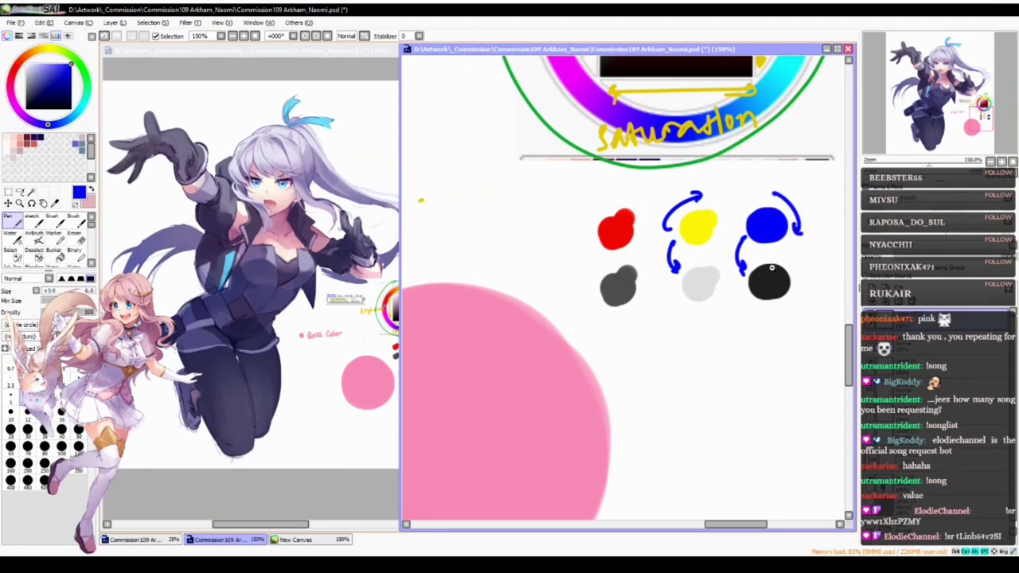
# - Try additional strokes around the yellow and blue dots and undo them
pyautogui.scroll(-2, 771, 269)
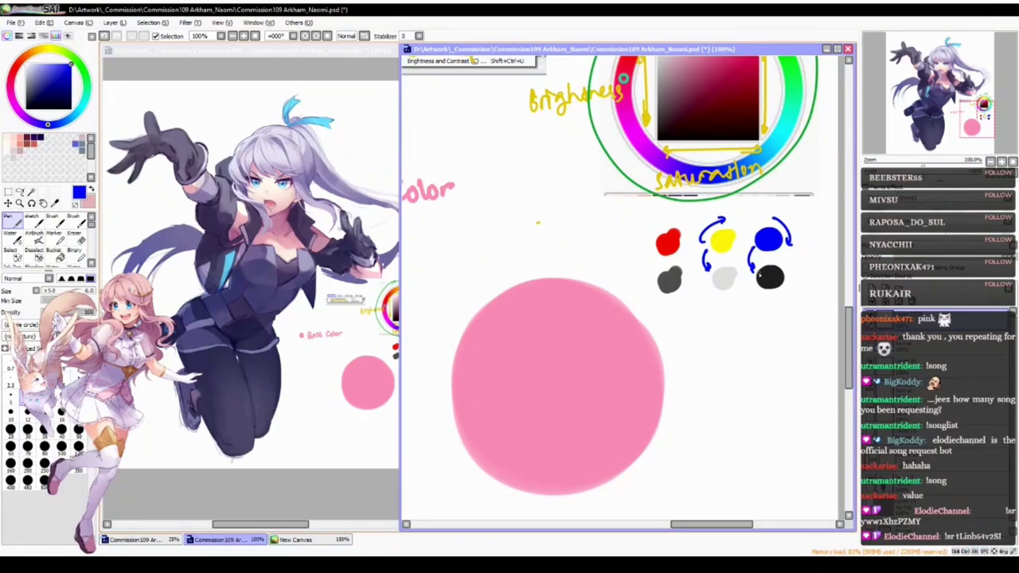
pyautogui.moveTo(726, 235)
pyautogui.mouseDown()
pyautogui.moveTo(710, 240)
pyautogui.moveTo(721, 226)
pyautogui.mouseUp()
pyautogui.hotkey('ctrl', 'z')
pyautogui.moveTo(774, 223)
pyautogui.mouseDown()
pyautogui.moveTo(753, 237)
pyautogui.moveTo(757, 249)
pyautogui.mouseUp()
pyautogui.hotkey('ctrl', 'z')
pyautogui.moveTo(682, 196); pyautogui.dragTo(683, 328)
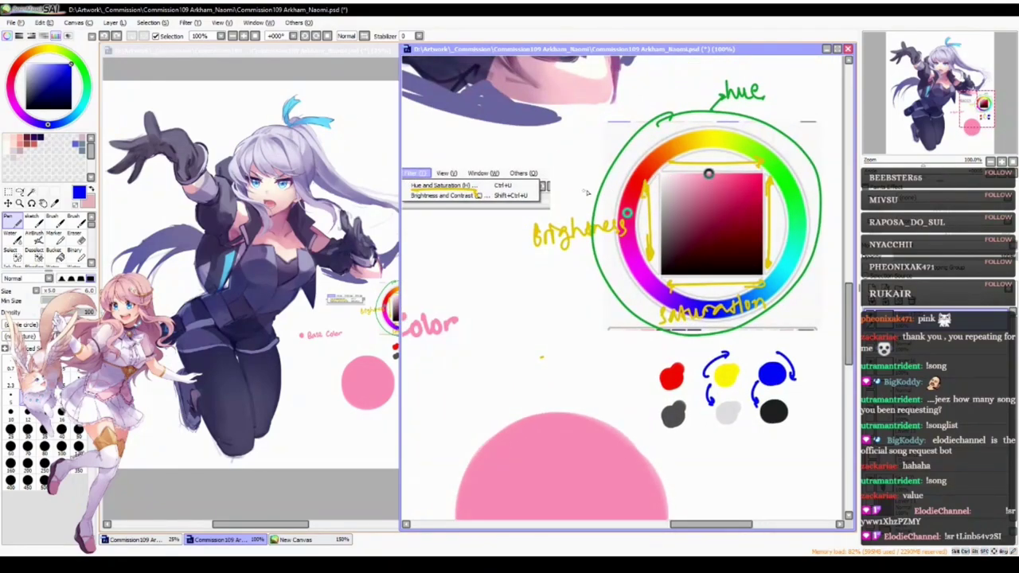
# - Sample the large circle's pink as the drawing colour
pyautogui.keyDown('ctrl'); pyautogui.keyDown('alt'); pyautogui.click(555, 364); pyautogui.keyUp('alt'); pyautogui.keyUp('ctrl')
pyautogui.moveTo(555, 364); pyautogui.dragTo(619, 297)
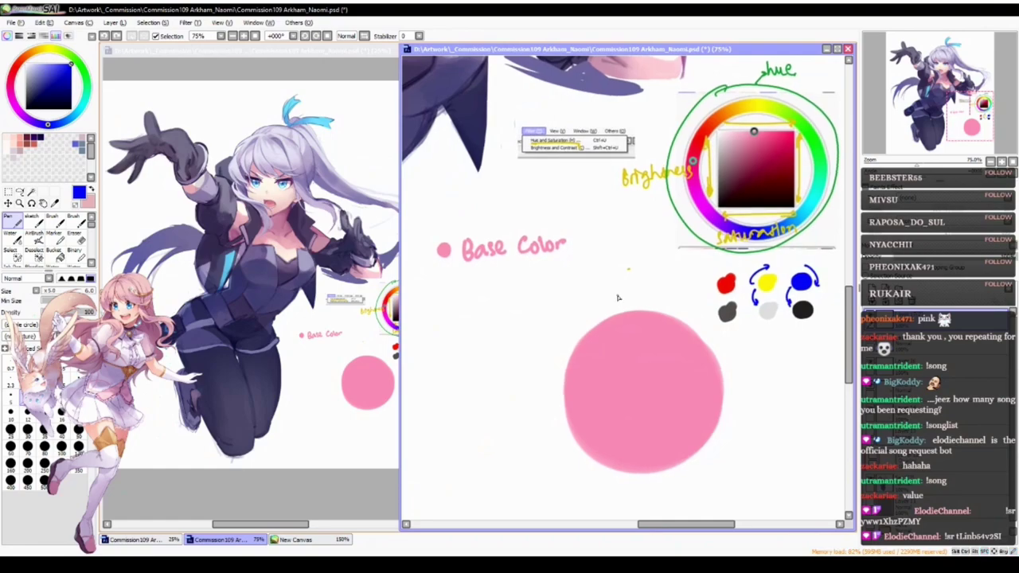
pyautogui.moveTo(584, 339); pyautogui.dragTo(580, 300)
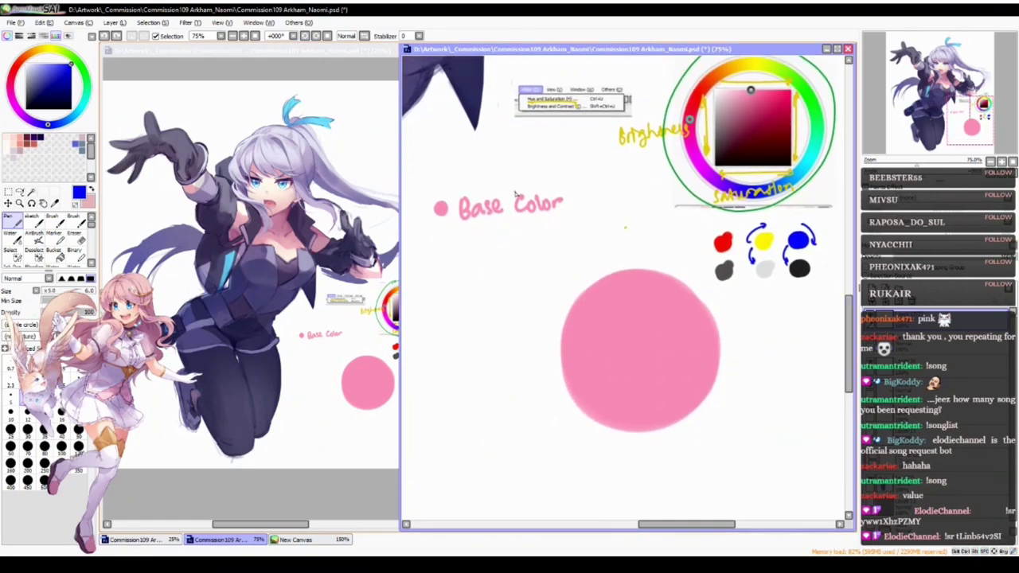
pyautogui.keyDown('alt'); pyautogui.click(646, 348); pyautogui.keyUp('alt')
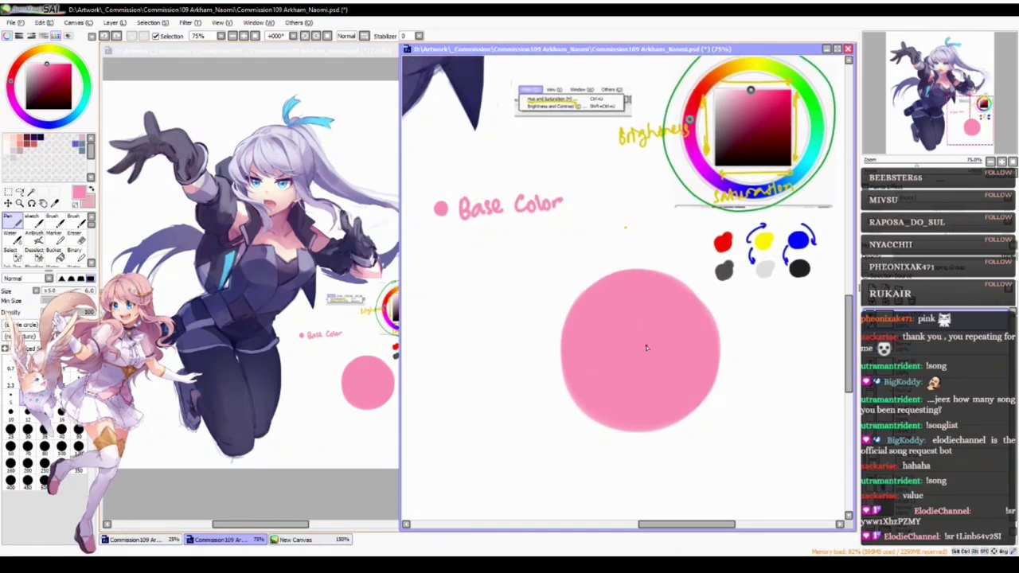
pyautogui.moveTo(573, 372); pyautogui.dragTo(618, 246)
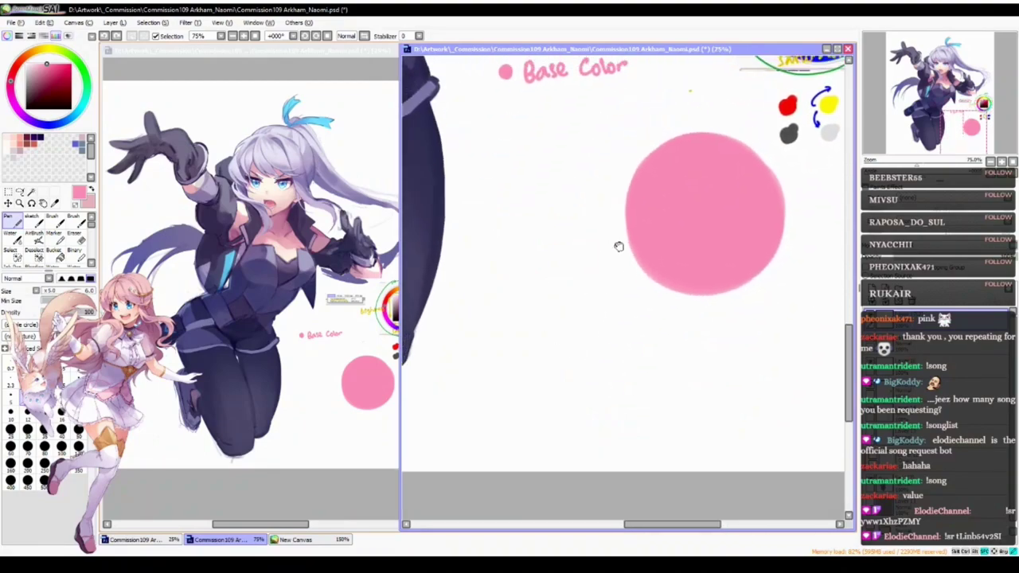
pyautogui.scroll(1, 618, 247)
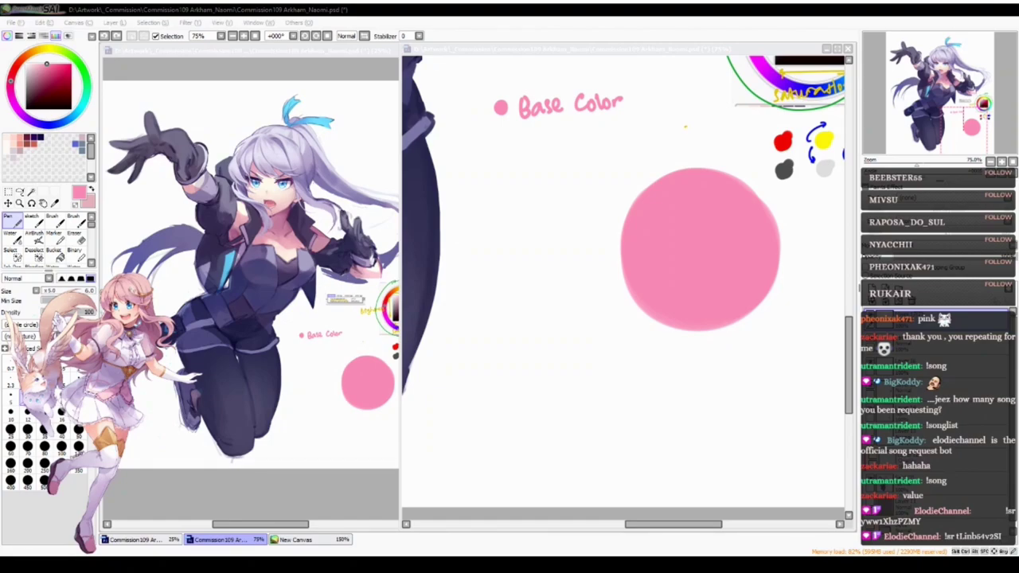
# - Paste a capture of the colour wheel set to the pink and place it beside the pink circle
pyautogui.hotkey('ctrl', 'v')
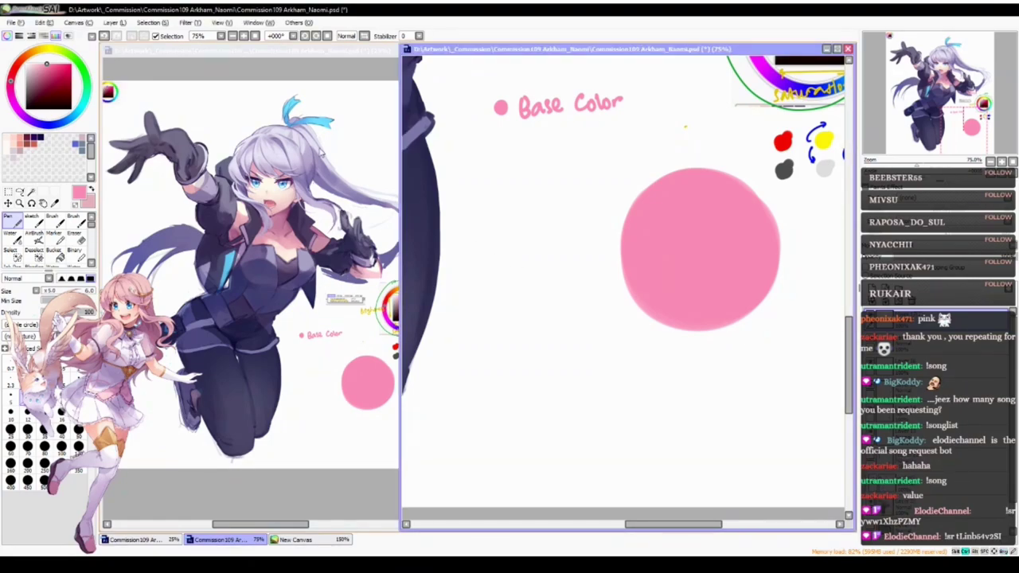
pyautogui.keyDown('ctrl'); pyautogui.click(106, 105); pyautogui.keyUp('ctrl')
pyautogui.moveTo(115, 101); pyautogui.dragTo(160, 388)
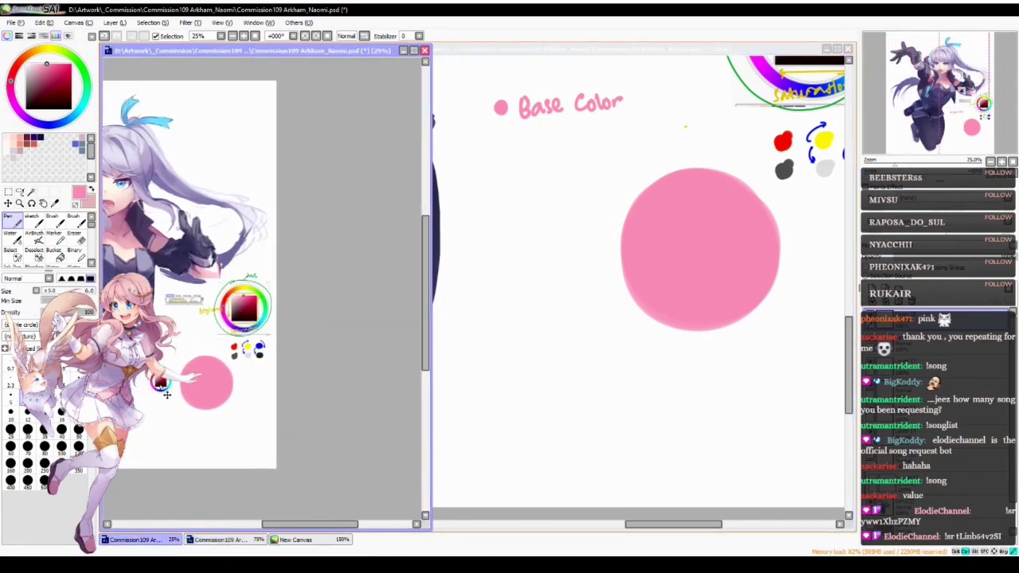
pyautogui.keyDown('ctrl'); pyautogui.click(570, 269); pyautogui.keyUp('ctrl')
pyautogui.click(285, 348)
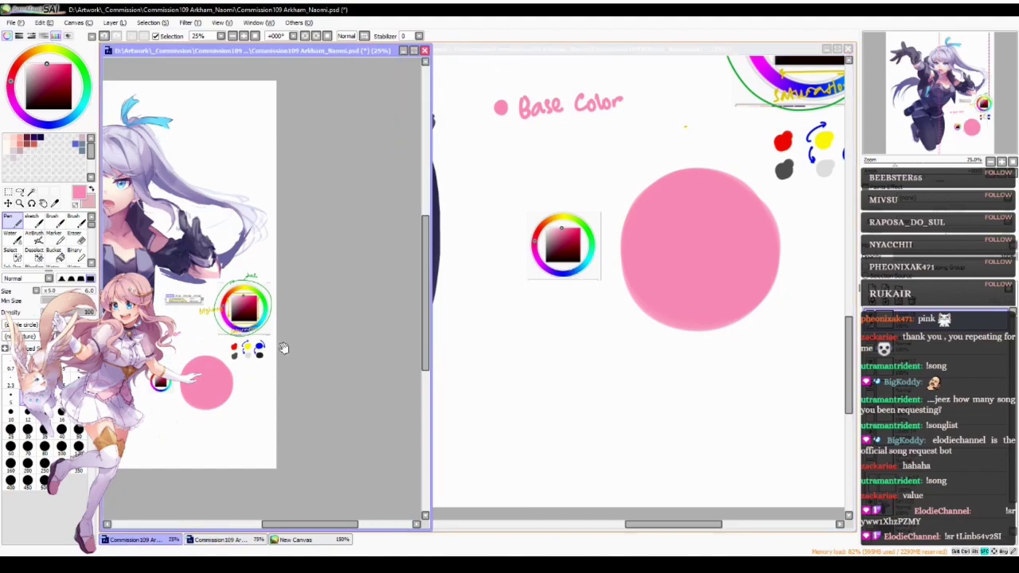
pyautogui.hscroll(-3, 284, 348)
pyautogui.click(561, 271)
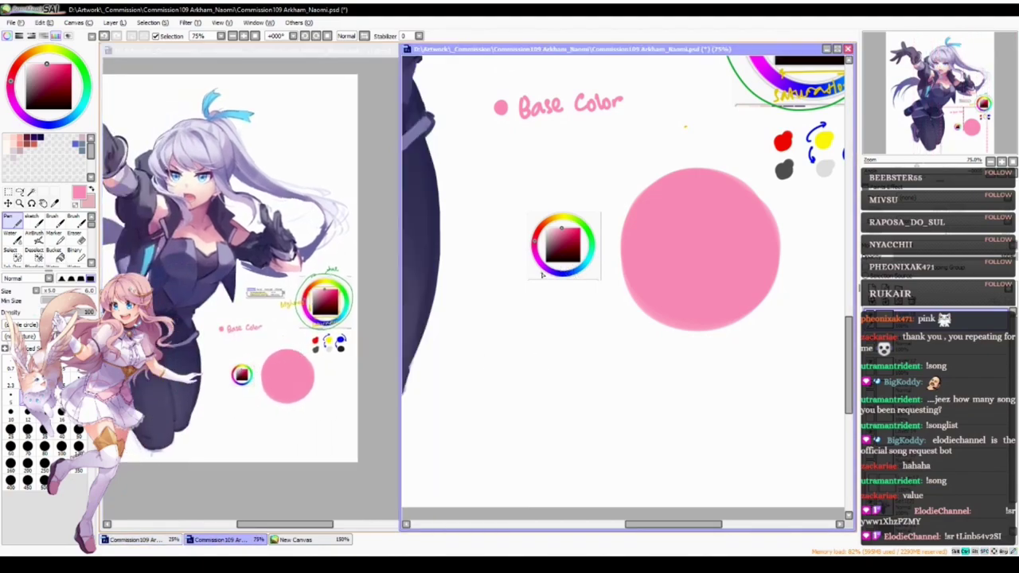
# - Enlarge the newly pasted wheel and move it above the "Base Color" label
pyautogui.moveTo(556, 271); pyautogui.dragTo(684, 136)
pyautogui.hotkey('ctrl', 't')
pyautogui.moveTo(564, 296); pyautogui.dragTo(539, 365)
pyautogui.moveTo(653, 202); pyautogui.dragTo(470, 156)
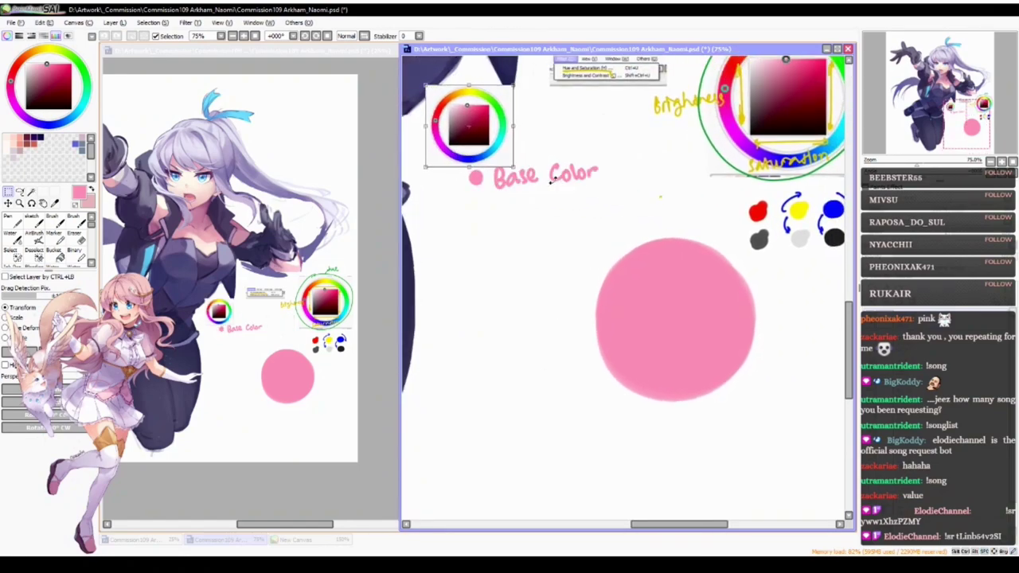
pyautogui.press('Return')
pyautogui.moveTo(522, 330); pyautogui.dragTo(539, 321)
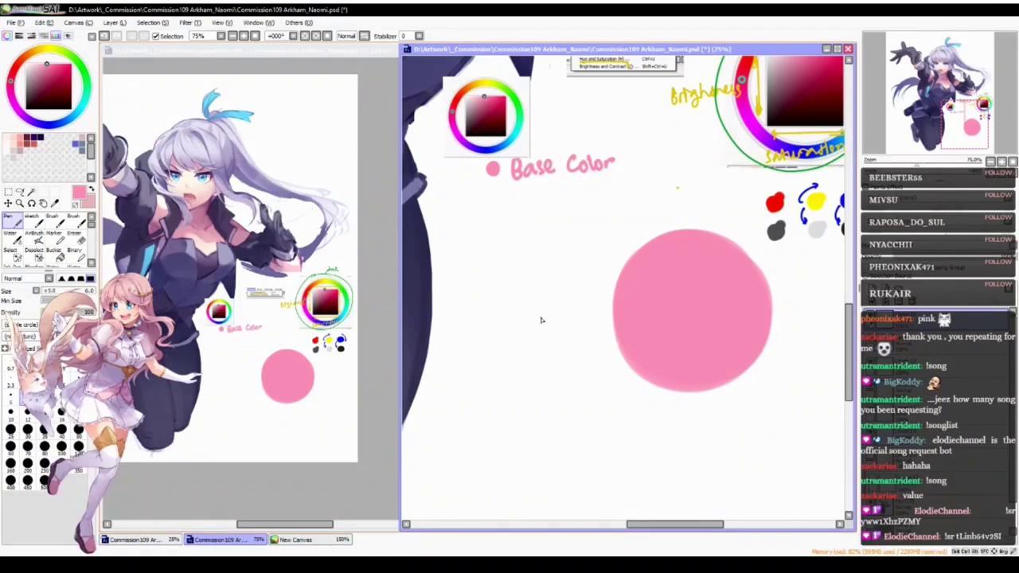
pyautogui.moveTo(532, 325); pyautogui.dragTo(516, 355)
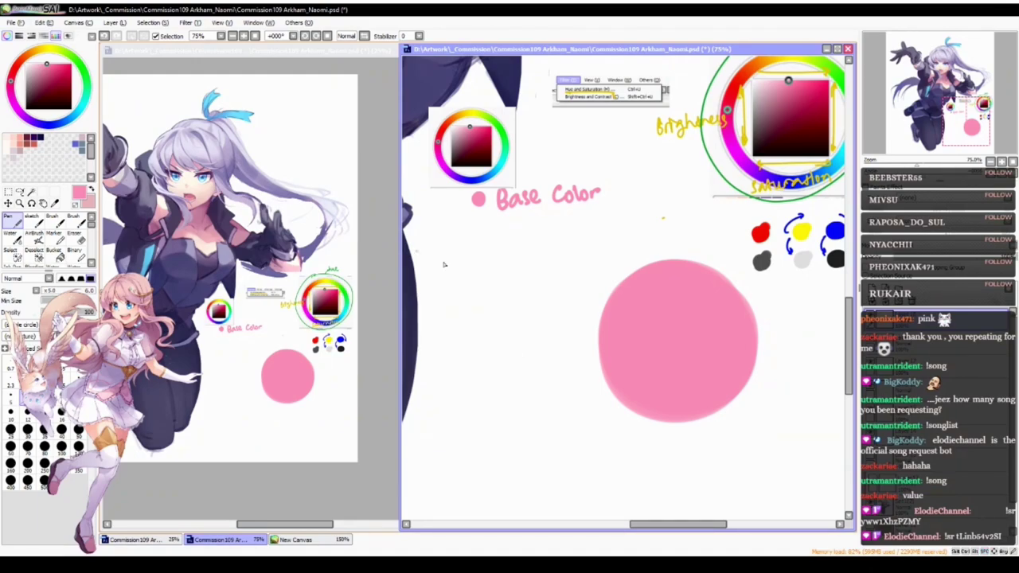
pyautogui.moveTo(501, 338); pyautogui.dragTo(521, 360)
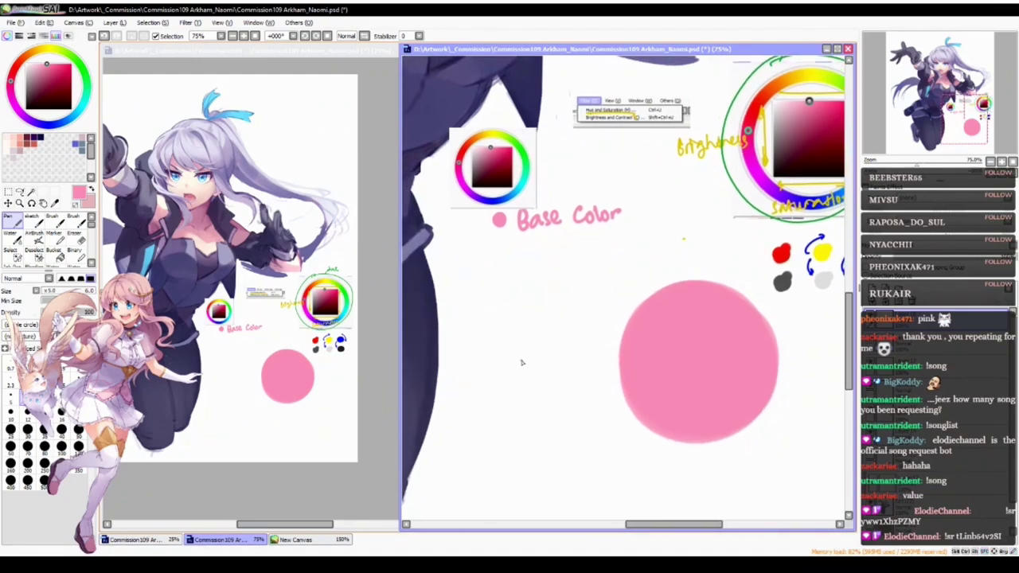
pyautogui.moveTo(697, 371); pyautogui.dragTo(687, 348)
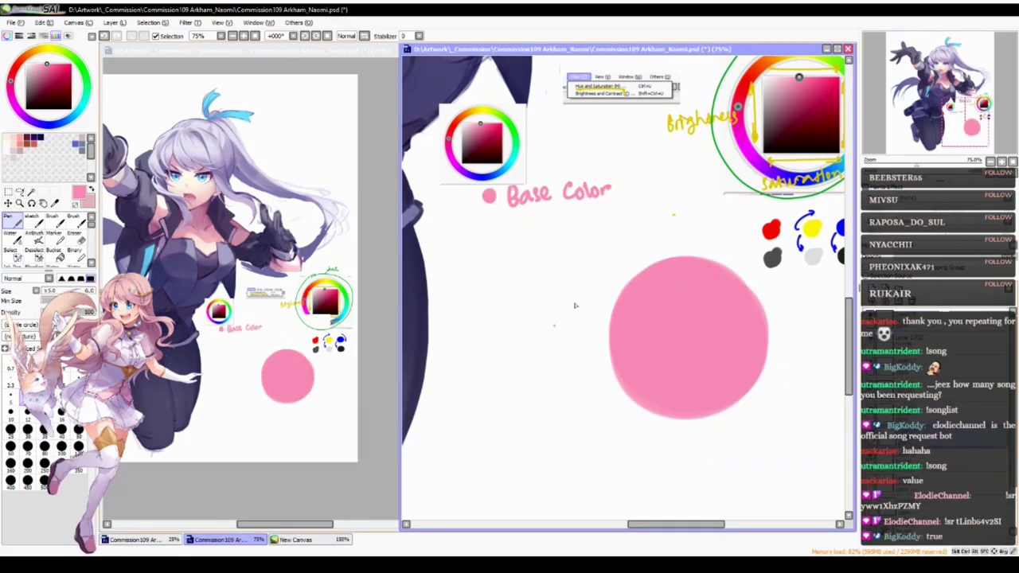
pyautogui.moveTo(583, 326); pyautogui.dragTo(564, 307)
pyautogui.moveTo(589, 236); pyautogui.dragTo(584, 308)
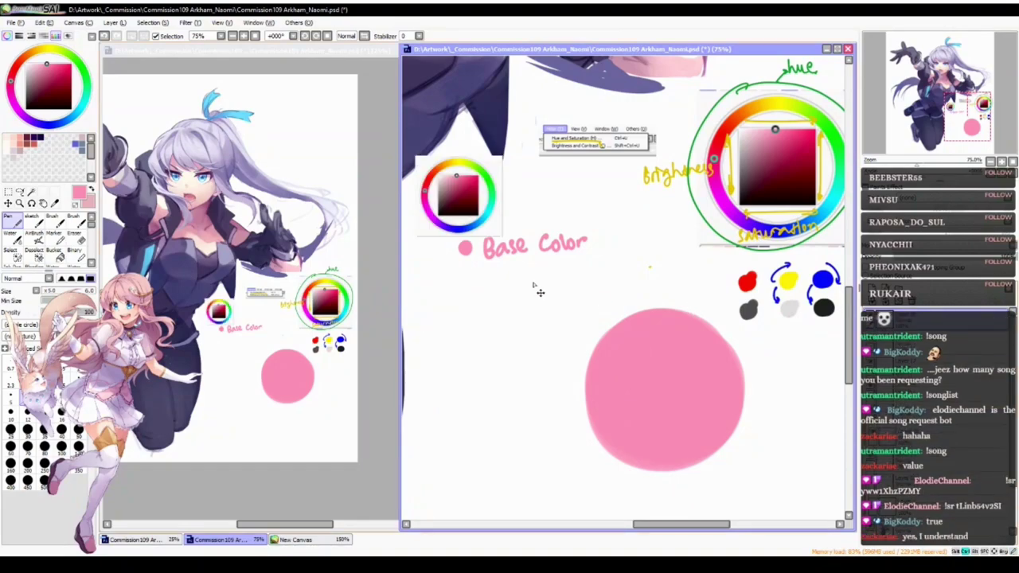
# - Enlarge the small wheel capture further and move it beneath the pink circle
pyautogui.hotkey('ctrl', 't')
pyautogui.moveTo(500, 239); pyautogui.dragTo(569, 457)
pyautogui.scroll(-3, 586, 368)
pyautogui.moveTo(495, 314); pyautogui.dragTo(731, 471)
pyautogui.press('Return')
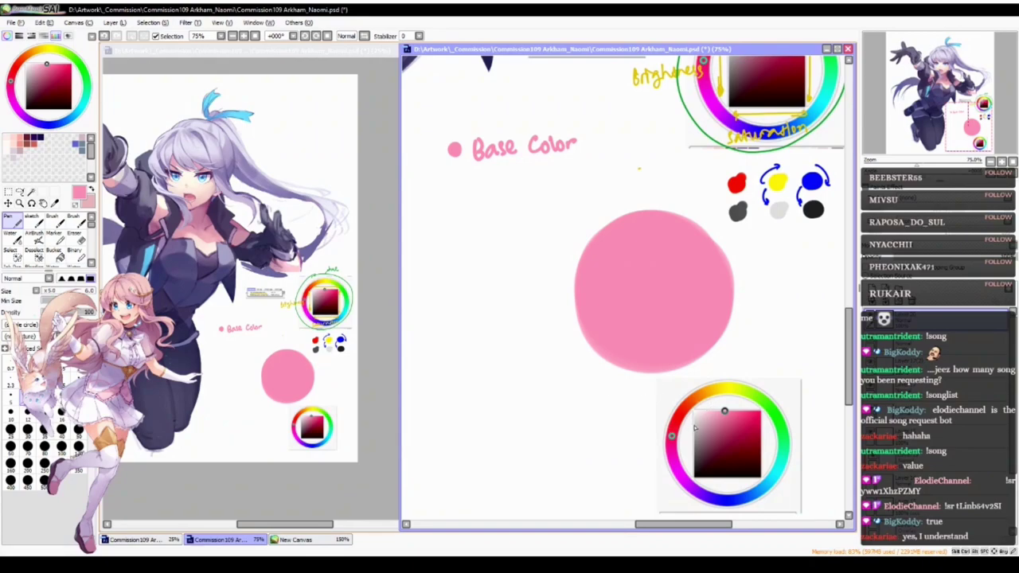
# - Mark the lower wheel's hue and square markers with short orange strokes, undoing the unwanted ones, and resample the circle's pink
pyautogui.keyDown('alt'); pyautogui.click(715, 391); pyautogui.keyUp('alt')
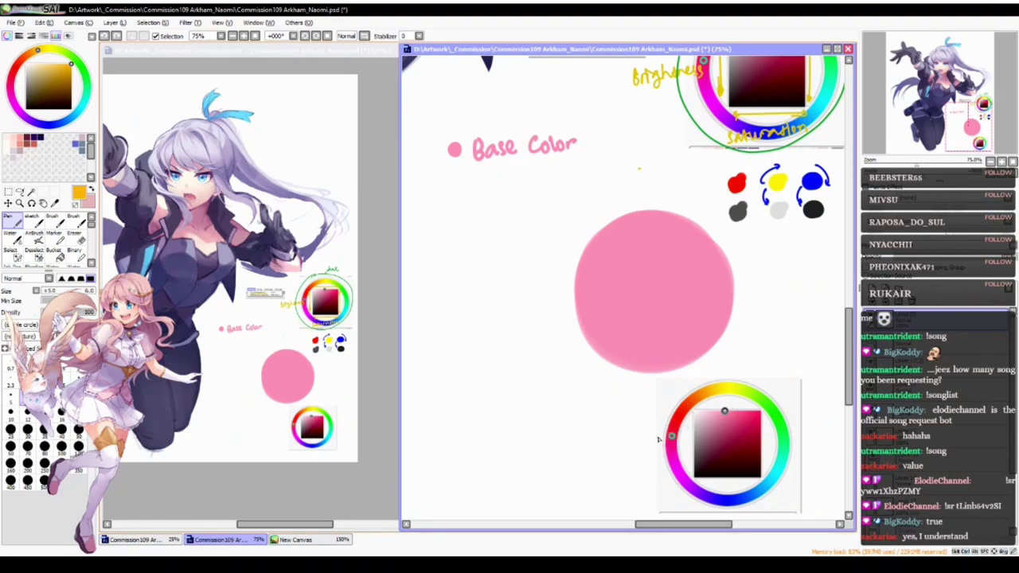
pyautogui.moveTo(655, 434)
pyautogui.mouseDown()
pyautogui.moveTo(672, 496)
pyautogui.moveTo(725, 514)
pyautogui.mouseUp()
pyautogui.hotkey('ctrl', 'z')
pyautogui.hotkey('ctrl', 'z')
pyautogui.hotkey('ctrl', 'z')
pyautogui.hotkey('ctrl', 'z')
pyautogui.hotkey('ctrl', 'z')
pyautogui.moveTo(661, 437); pyautogui.dragTo(663, 443)
pyautogui.hotkey('ctrl', 'z')
pyautogui.keyDown('alt'); pyautogui.click(669, 285); pyautogui.keyUp('alt')
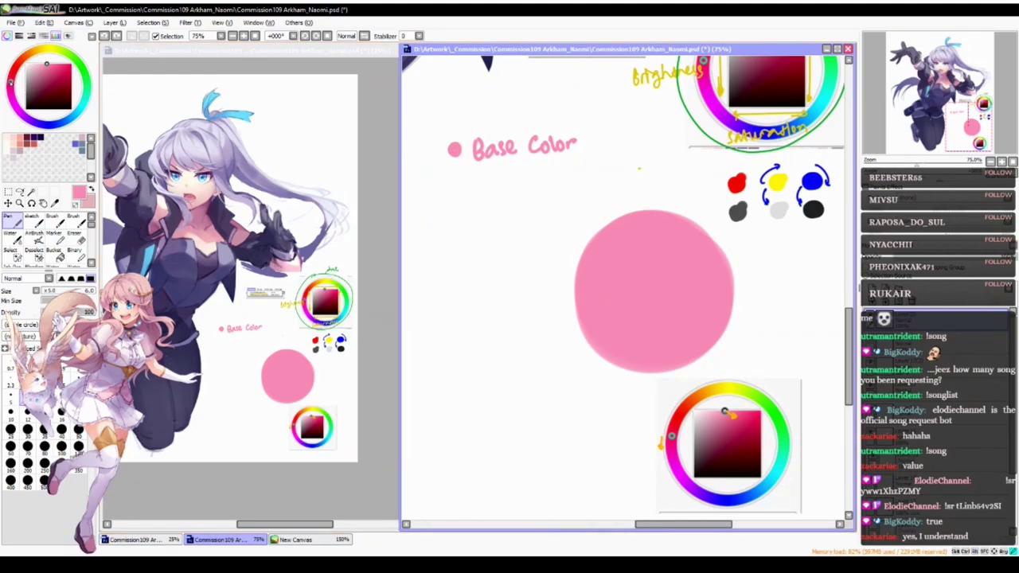
# - Paint a curved shadow across the lower right of the pink sphere in a darker, more saturated magenta
pyautogui.moveTo(46, 64); pyautogui.dragTo(52, 69)
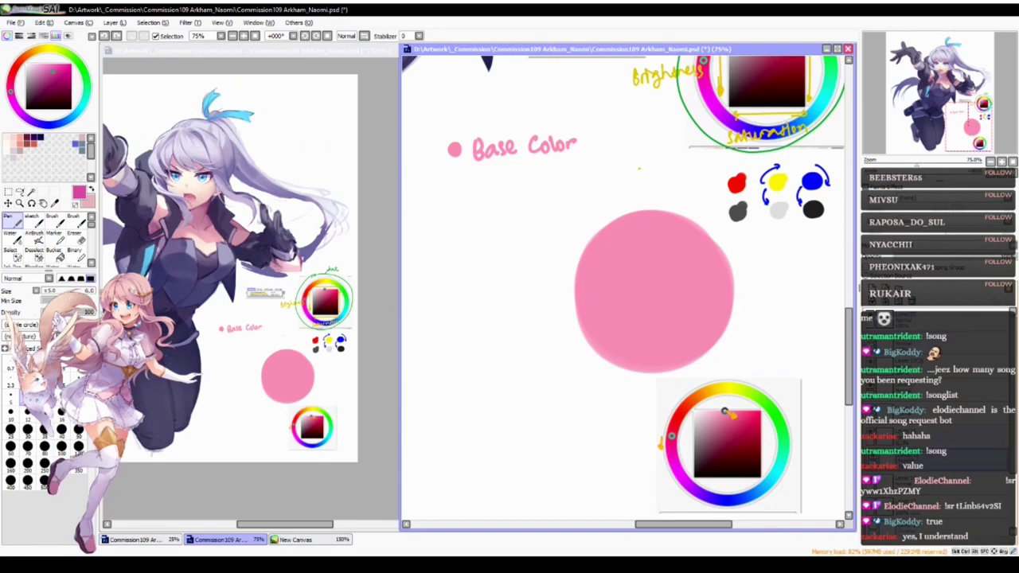
pyautogui.press('b')
pyautogui.moveTo(595, 362)
pyautogui.mouseDown()
pyautogui.moveTo(699, 349)
pyautogui.moveTo(643, 370)
pyautogui.moveTo(727, 331)
pyautogui.moveTo(593, 342)
pyautogui.moveTo(570, 326)
pyautogui.moveTo(653, 370)
pyautogui.moveTo(629, 354)
pyautogui.moveTo(653, 360)
pyautogui.moveTo(758, 264)
pyautogui.moveTo(587, 356)
pyautogui.moveTo(634, 357)
pyautogui.moveTo(538, 330)
pyautogui.moveTo(730, 316)
pyautogui.moveTo(610, 339)
pyautogui.moveTo(724, 290)
pyautogui.moveTo(608, 342)
pyautogui.mouseUp()
pyautogui.hotkey('ctrl', 'z')
pyautogui.hotkey('ctrl', 'z')
pyautogui.moveTo(716, 252)
pyautogui.mouseDown()
pyautogui.moveTo(617, 296)
pyautogui.moveTo(662, 298)
pyautogui.moveTo(532, 307)
pyautogui.moveTo(637, 335)
pyautogui.mouseUp()
pyautogui.moveTo(725, 315); pyautogui.dragTo(572, 362)
pyautogui.press('c')
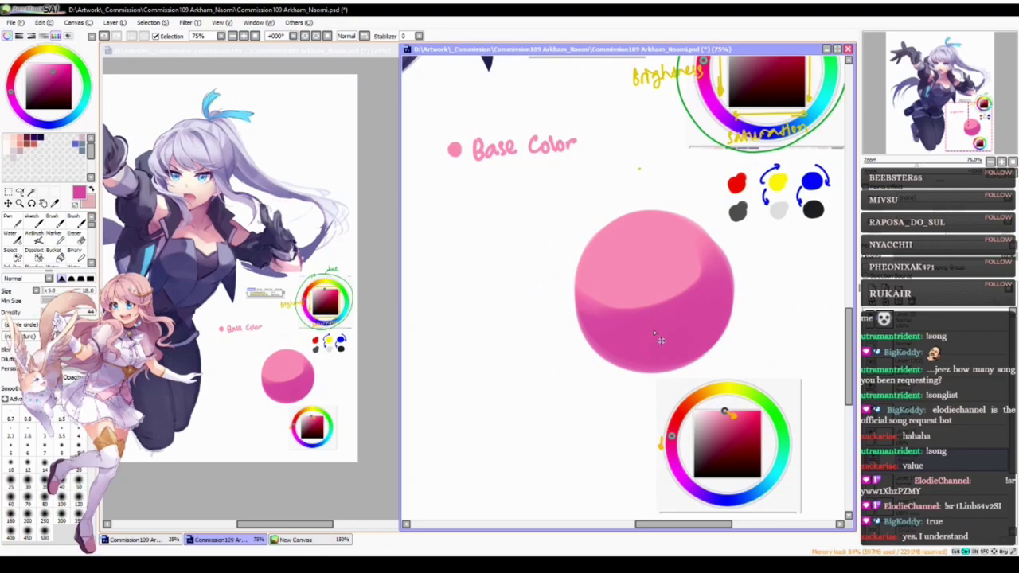
# - Draw a yellow sun above the "Base Color" label and a yellow flashlight aimed at the sphere's upper-left edge
pyautogui.press('b')
pyautogui.keyDown('ctrl'); pyautogui.keyDown('alt'); pyautogui.moveTo(500, 262); pyautogui.dragTo(500, 262); pyautogui.keyUp('alt'); pyautogui.keyUp('ctrl')
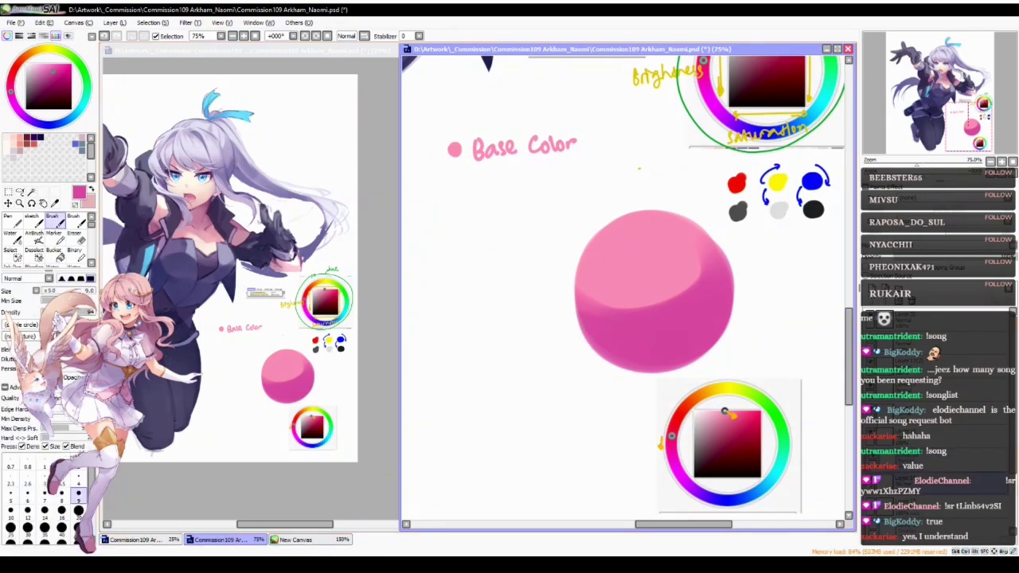
pyautogui.click(49, 49)
pyautogui.click(61, 64)
pyautogui.moveTo(502, 190); pyautogui.dragTo(500, 188)
pyautogui.hotkey('ctrl', 'z')
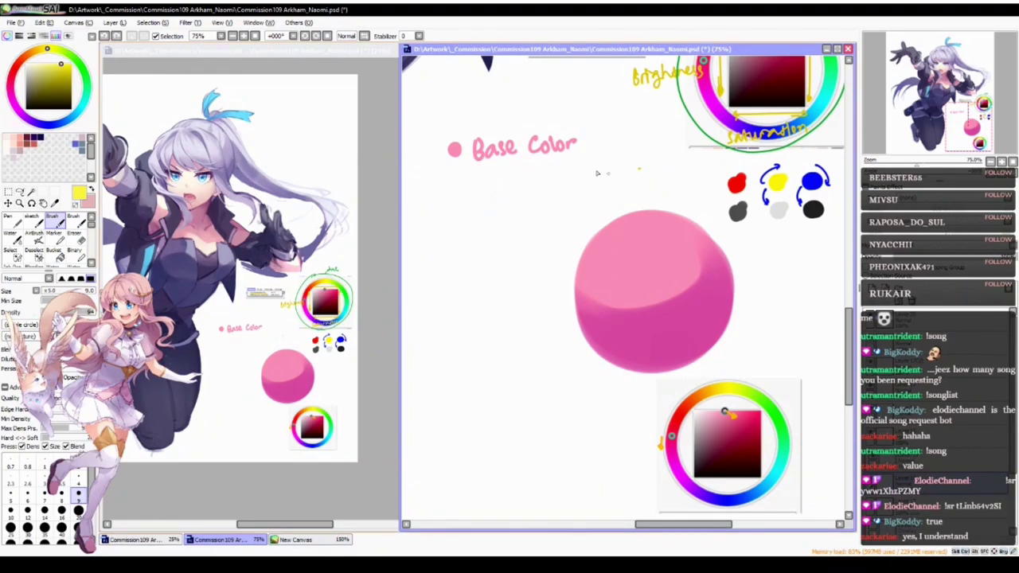
pyautogui.moveTo(441, 103)
pyautogui.mouseDown()
pyautogui.moveTo(443, 139)
pyautogui.moveTo(463, 137)
pyautogui.mouseUp()
pyautogui.moveTo(473, 113)
pyautogui.mouseDown()
pyautogui.moveTo(481, 124)
pyautogui.moveTo(486, 100)
pyautogui.mouseUp()
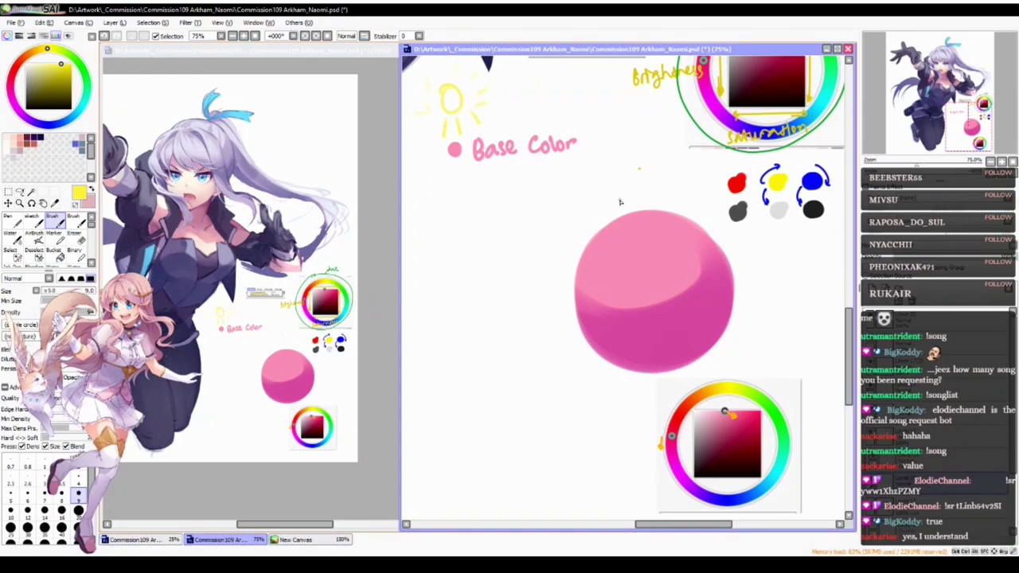
pyautogui.moveTo(567, 193)
pyautogui.mouseDown()
pyautogui.moveTo(556, 211)
pyautogui.moveTo(585, 209)
pyautogui.mouseUp()
pyautogui.moveTo(574, 233)
pyautogui.mouseDown()
pyautogui.moveTo(590, 209)
pyautogui.moveTo(576, 231)
pyautogui.moveTo(603, 221)
pyautogui.moveTo(580, 202)
pyautogui.moveTo(599, 226)
pyautogui.mouseUp()
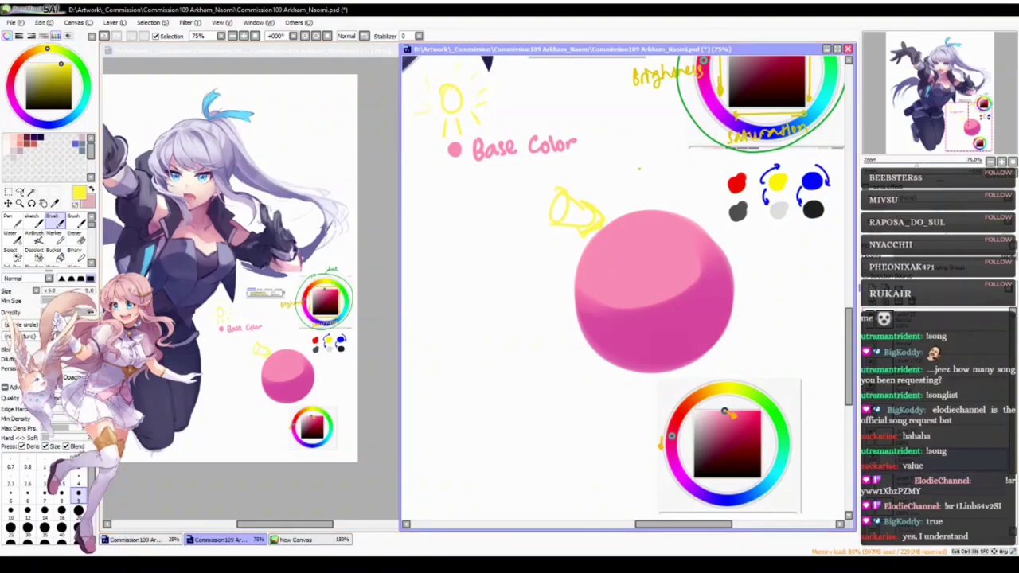
# - Blend the hard edge between the sphere's pink base and magenta shadow into a soft gradient
pyautogui.press('d')
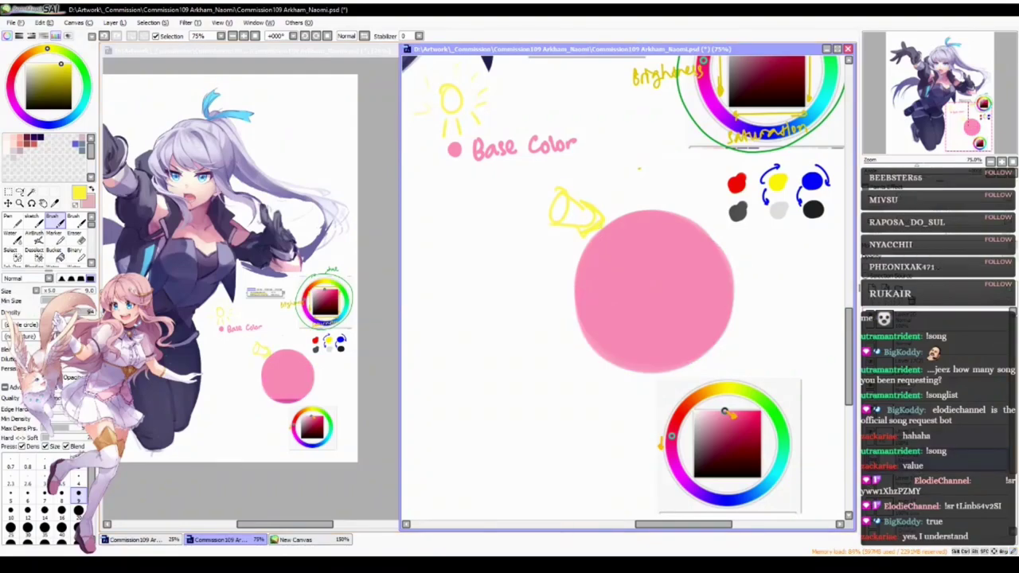
pyautogui.hotkey('ctrl', 'z')
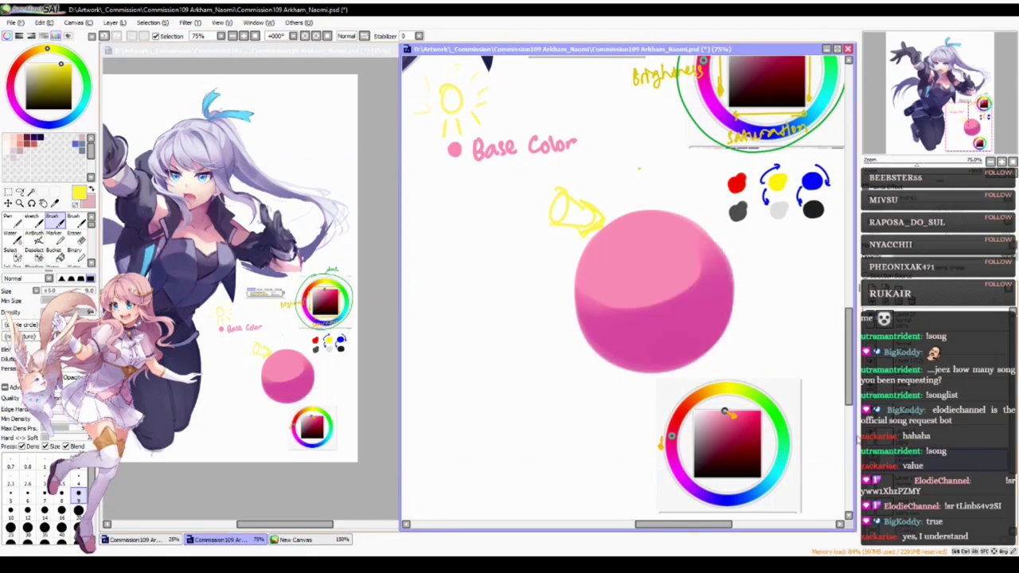
pyautogui.press('c')
pyautogui.moveTo(653, 311); pyautogui.dragTo(680, 310)
pyautogui.moveTo(566, 295)
pyautogui.mouseDown()
pyautogui.moveTo(582, 310)
pyautogui.moveTo(626, 310)
pyautogui.mouseUp()
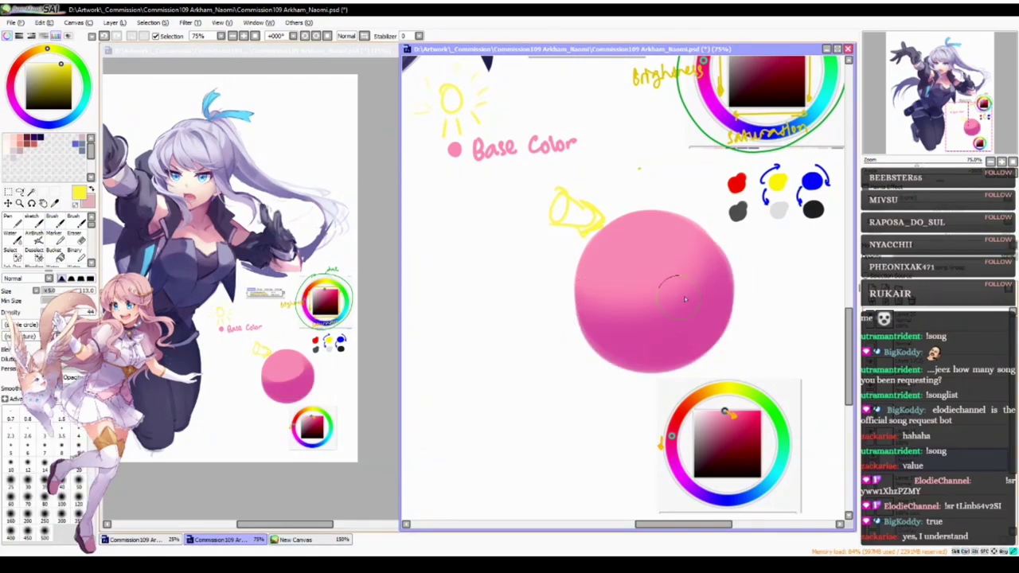
pyautogui.moveTo(642, 317); pyautogui.dragTo(671, 270)
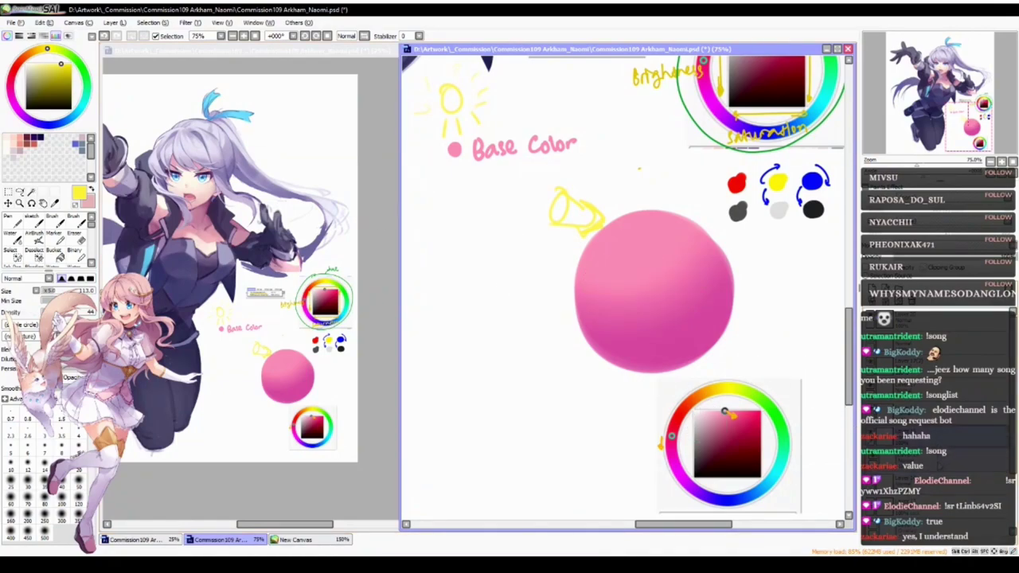
# - Sample the sphere's magenta shadow, dab a round swatch below "Base Color" and letter "Shade 1" beside it
pyautogui.keyDown('alt'); pyautogui.click(673, 359); pyautogui.keyUp('alt')
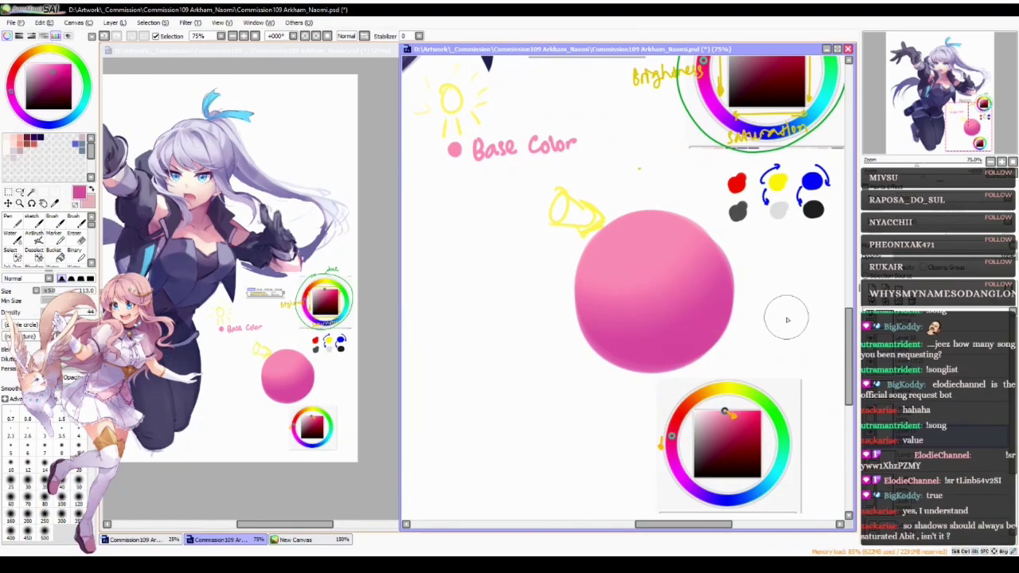
pyautogui.press('n')
pyautogui.click(873, 436)
pyautogui.click(873, 436)
pyautogui.click(939, 482)
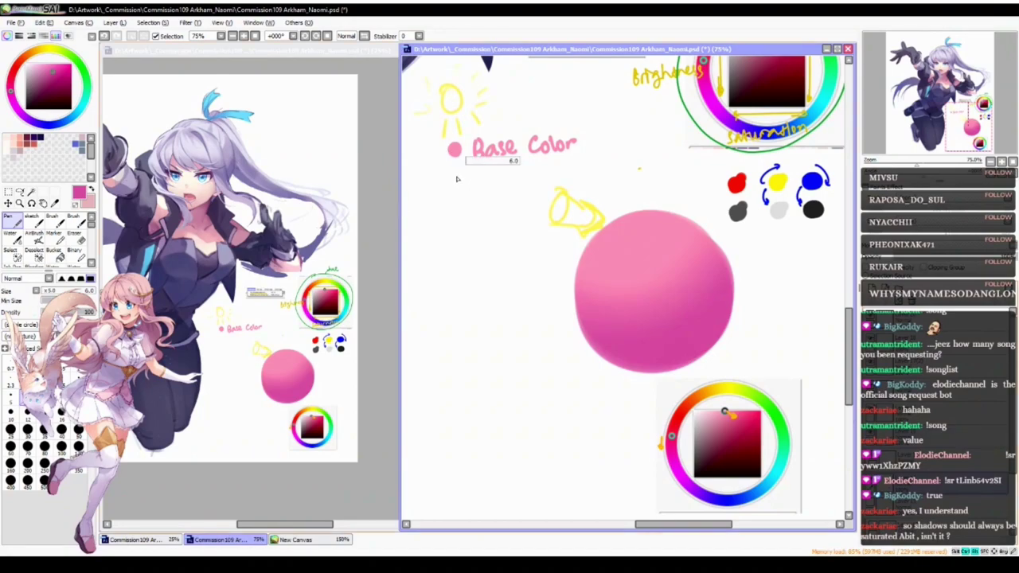
pyautogui.moveTo(431, 174); pyautogui.dragTo(432, 176)
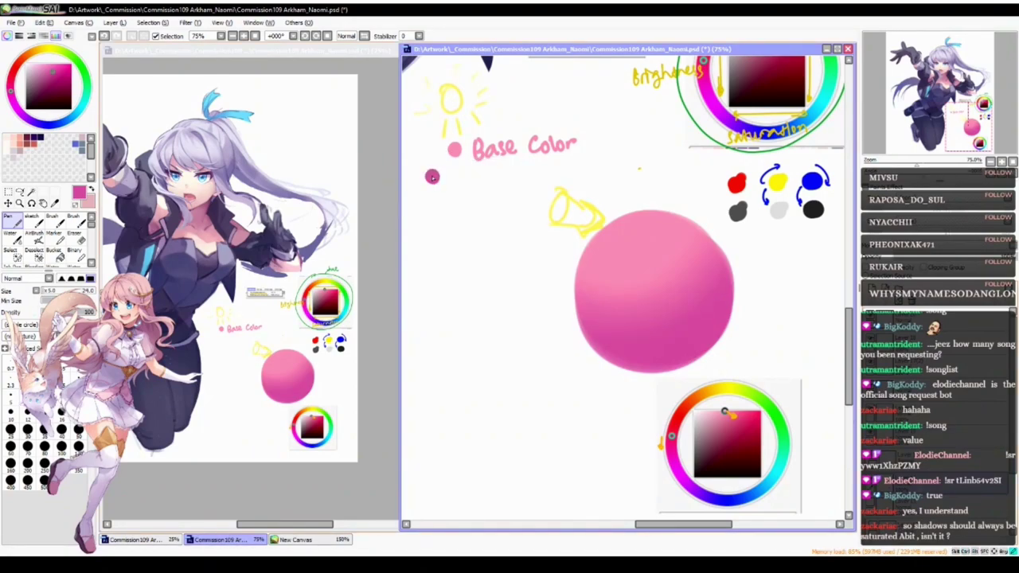
pyautogui.moveTo(450, 180)
pyautogui.mouseDown()
pyautogui.moveTo(452, 189)
pyautogui.moveTo(524, 185)
pyautogui.mouseUp()
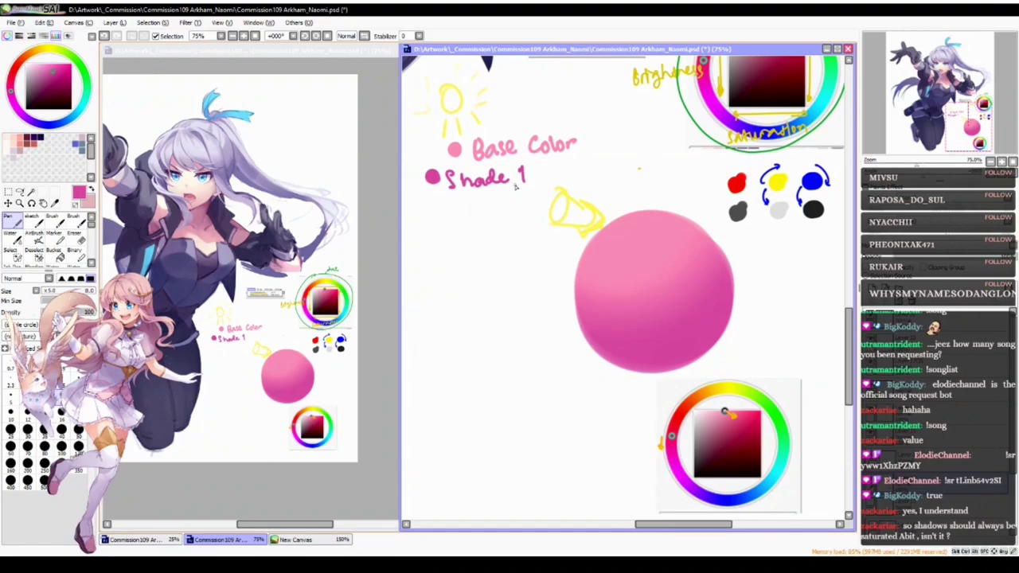
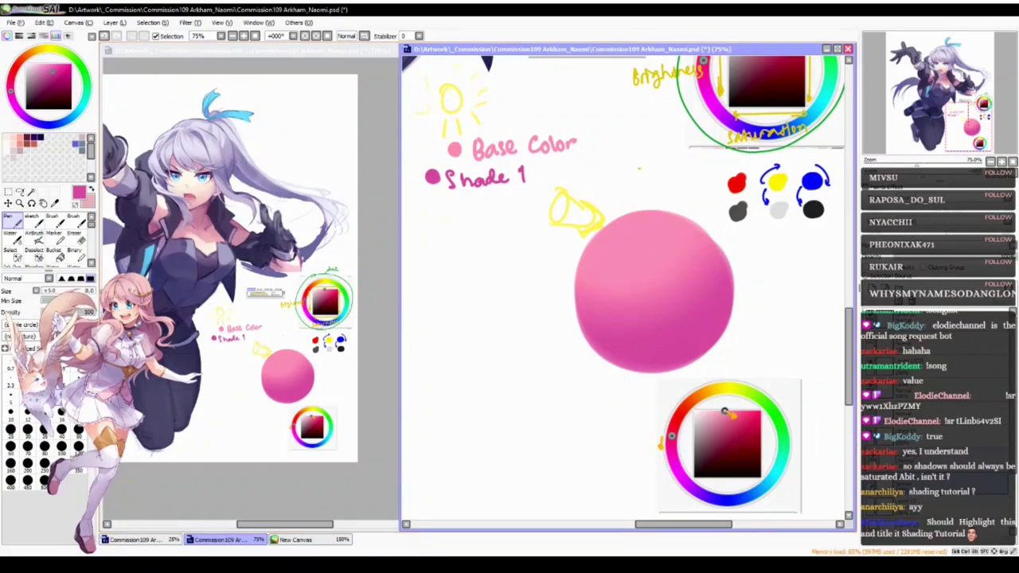
# - Capture the current color wheel and paste it into the illustration
pyautogui.click(870, 481)
pyautogui.hotkey('ctrl', 'y')
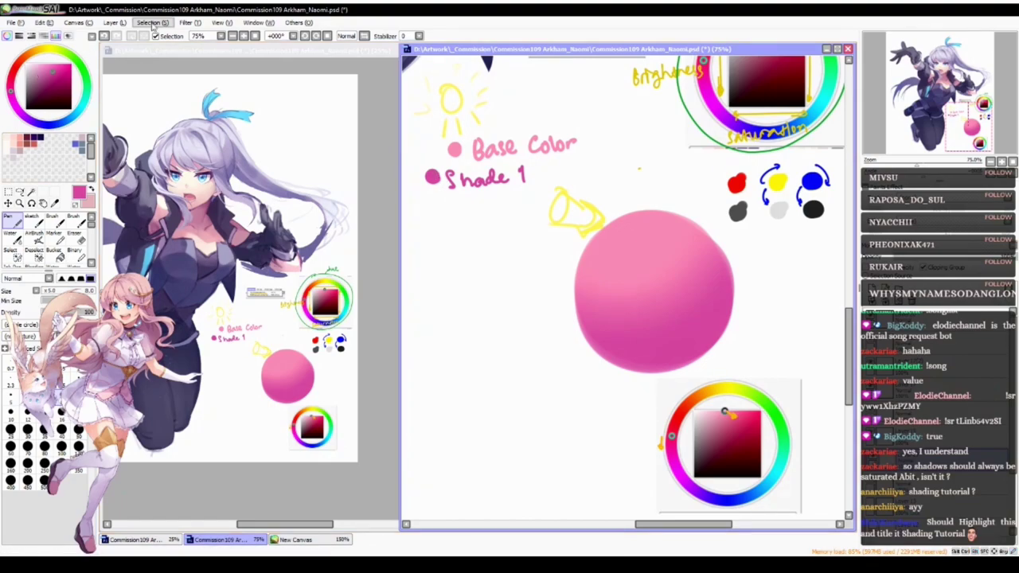
pyautogui.hotkey('alt', 'Tab')
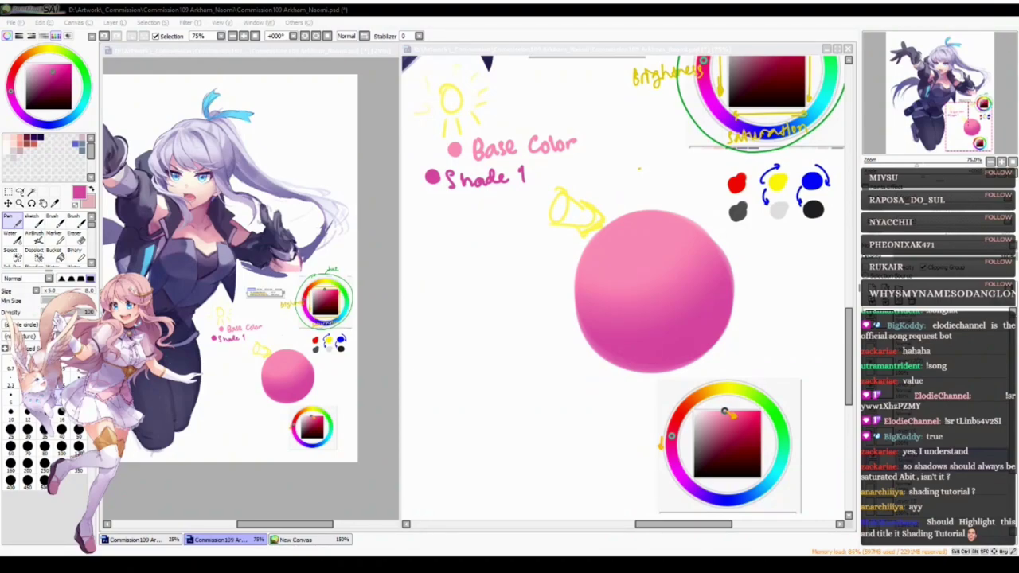
pyautogui.click(97, 135)
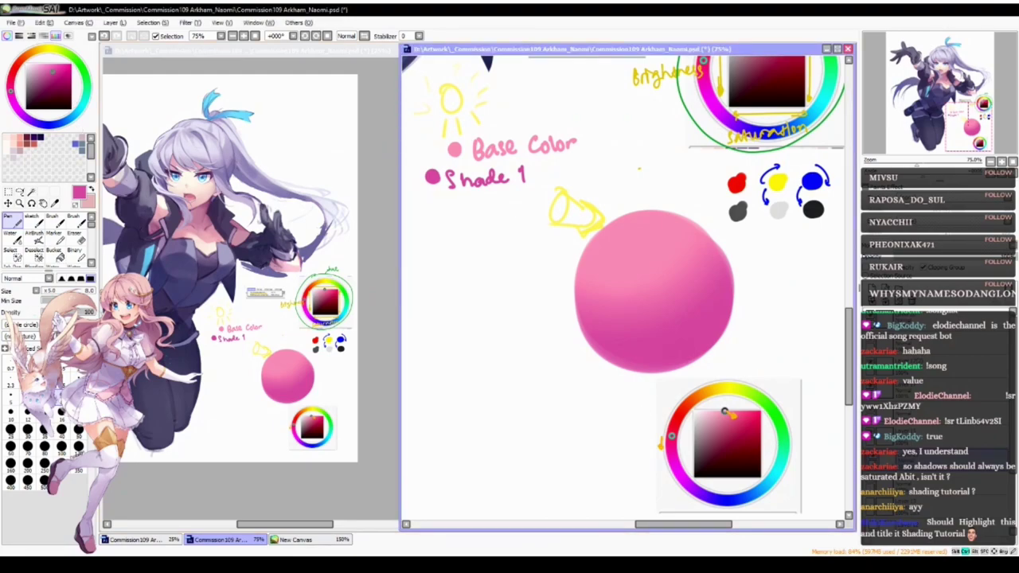
pyautogui.press('Delete')
pyautogui.hotkey('ctrl', 'z')
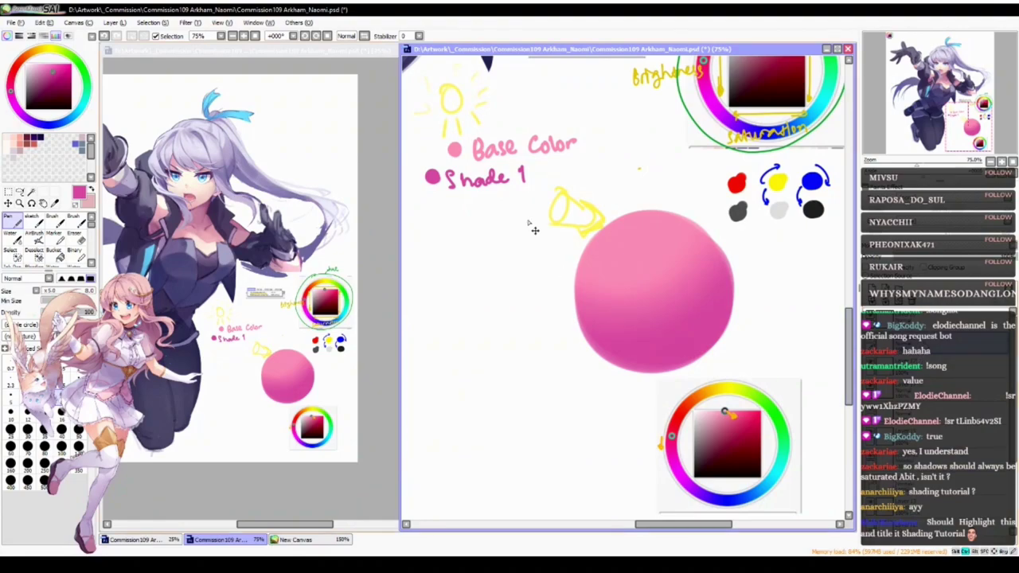
pyautogui.hotkey('ctrl', 't')
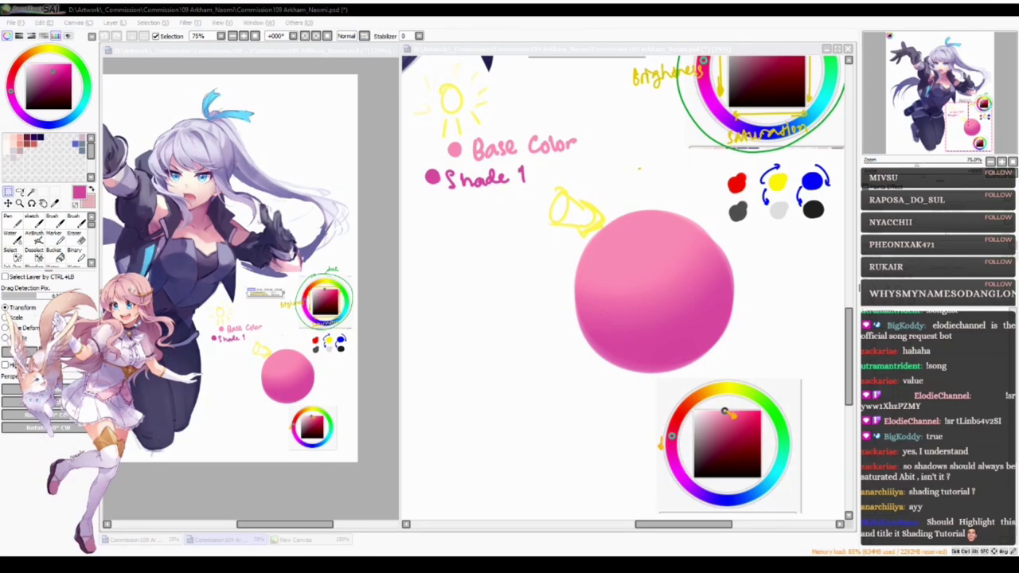
pyautogui.hotkey('alt', 'Tab')
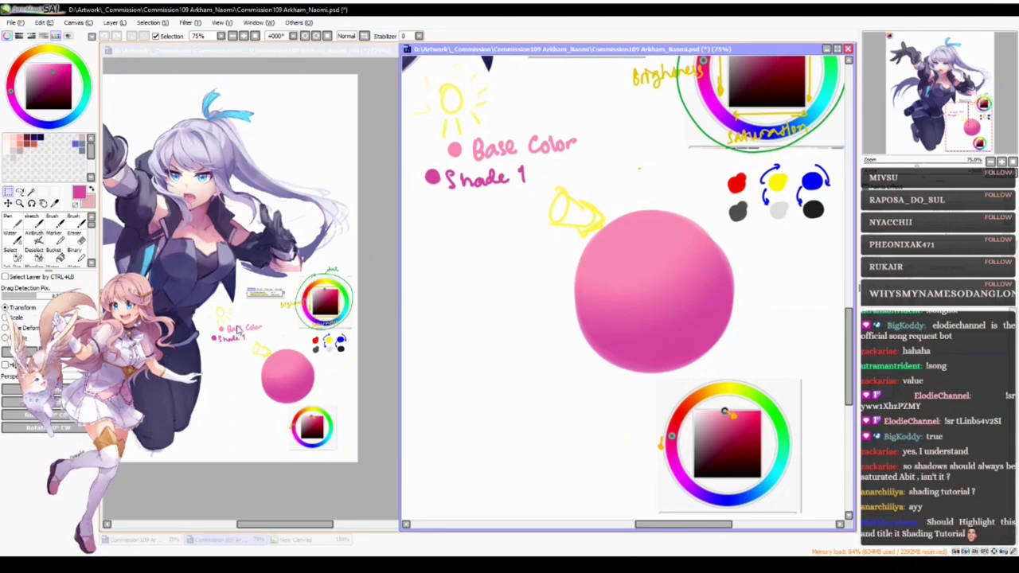
pyautogui.press('Escape')
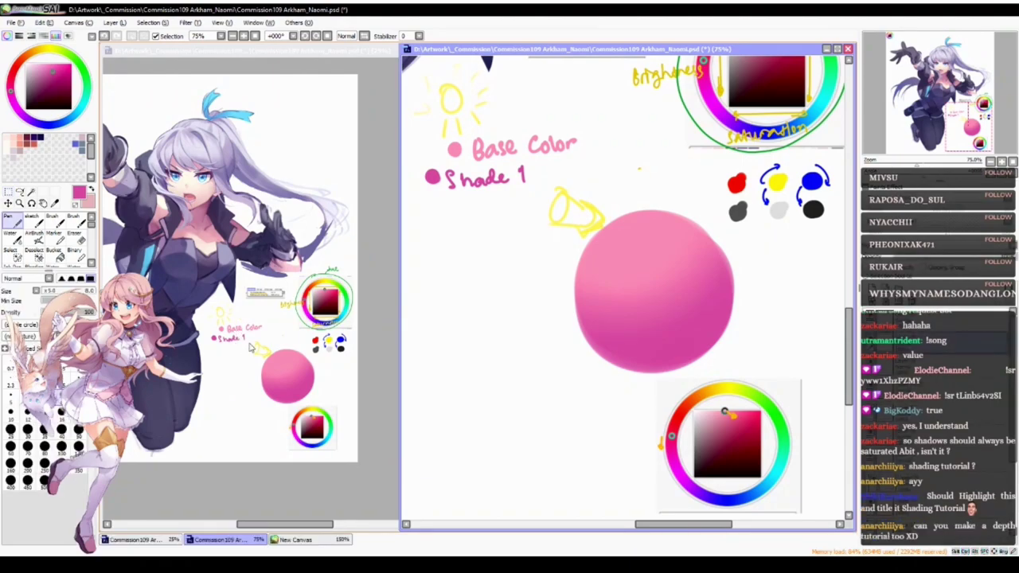
# - Move the pasted color wheel from the canvas corner to the empty area below the sphere, beside the larger wheel
pyautogui.keyDown('ctrl'); pyautogui.keyDown('alt'); pyautogui.click(251, 346); pyautogui.keyUp('alt'); pyautogui.keyUp('ctrl')
pyautogui.moveTo(199, 325); pyautogui.dragTo(251, 328)
pyautogui.moveTo(162, 180); pyautogui.dragTo(309, 402)
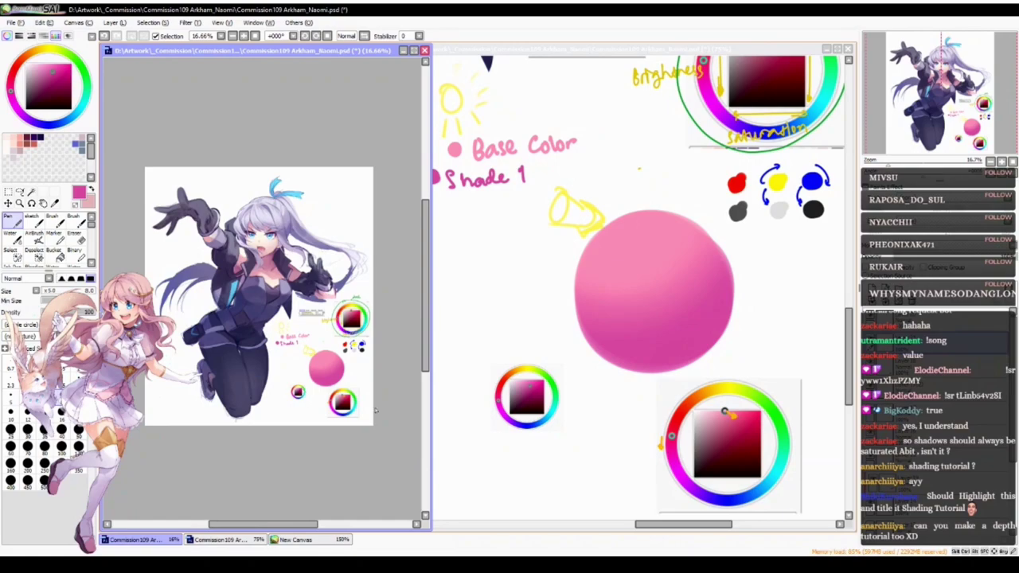
# - Enlarge the pasted color wheel and place it exactly over the older wheel below the sphere
pyautogui.click(469, 462)
pyautogui.moveTo(496, 462); pyautogui.dragTo(466, 435)
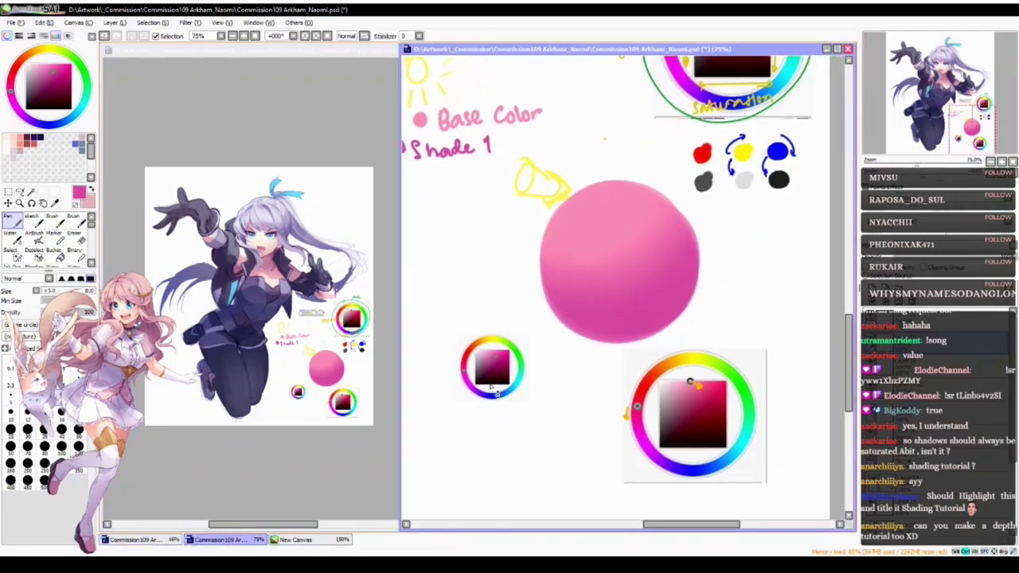
pyautogui.hotkey('ctrl', 't')
pyautogui.moveTo(491, 388); pyautogui.dragTo(707, 440)
pyautogui.moveTo(747, 472)
pyautogui.mouseDown()
pyautogui.moveTo(766, 484)
pyautogui.moveTo(750, 478)
pyautogui.mouseUp()
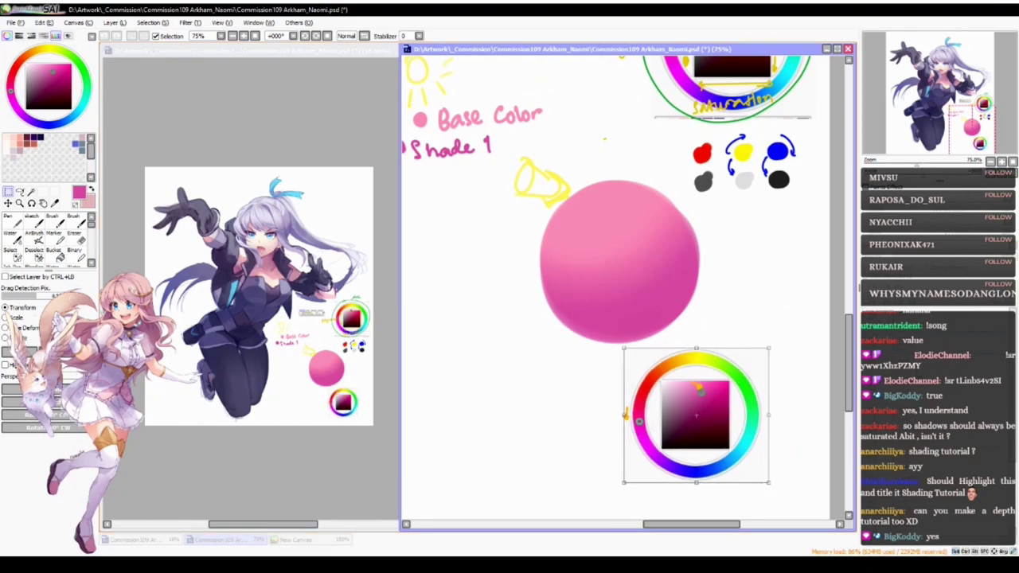
pyautogui.press('Return')
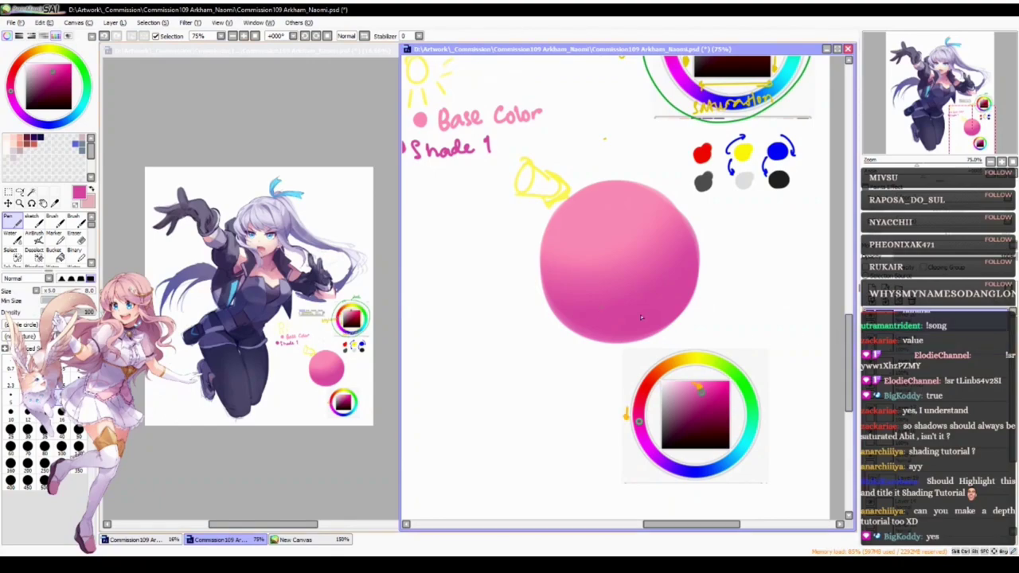
# - Erase the old marks on the wheel and draw orange arrows for the hue shift and for the move towards darker tones
pyautogui.press('e')
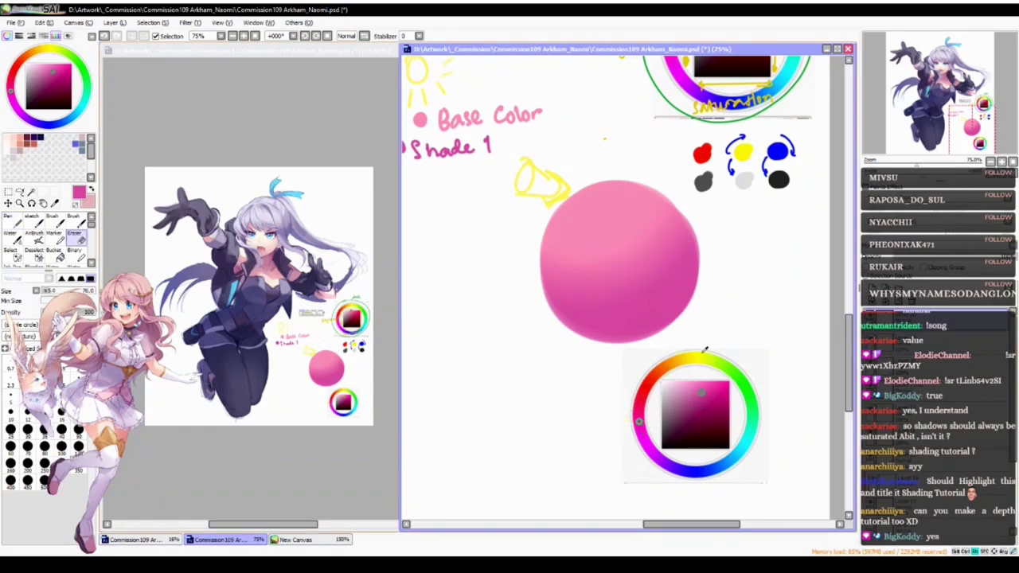
pyautogui.keyDown('alt'); pyautogui.click(676, 360); pyautogui.keyUp('alt')
pyautogui.press('n')
pyautogui.moveTo(631, 430)
pyautogui.mouseDown()
pyautogui.moveTo(631, 412)
pyautogui.moveTo(633, 423)
pyautogui.mouseUp()
pyautogui.hotkey('ctrl', 'z')
pyautogui.moveTo(630, 421); pyautogui.dragTo(637, 422)
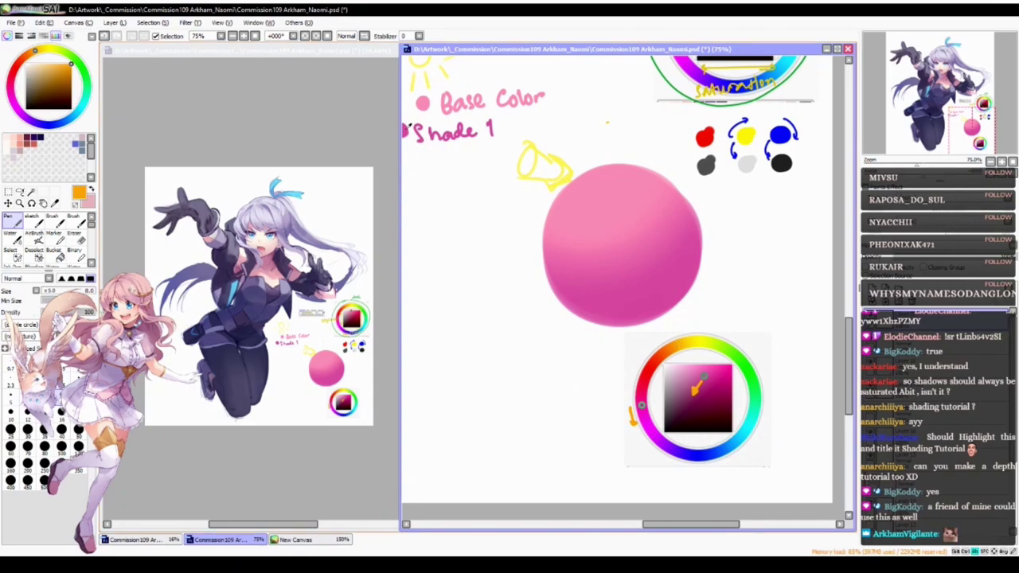
# - Shift the Shade 1 magenta to a darker purple, paint it along the sphere's lower-right edge and blend it in
pyautogui.keyDown('alt'); pyautogui.click(405, 130); pyautogui.keyUp('alt')
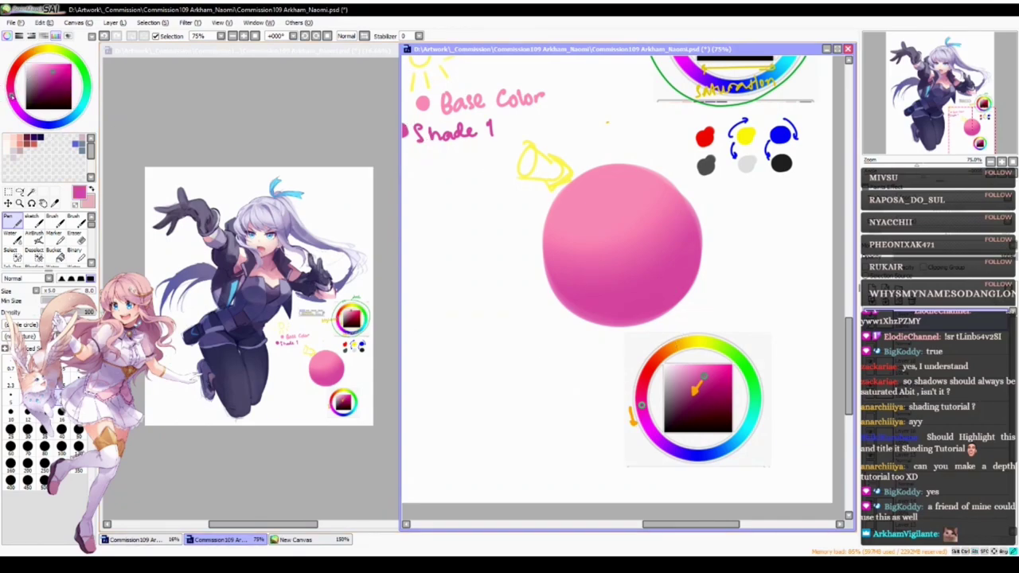
pyautogui.click(49, 78)
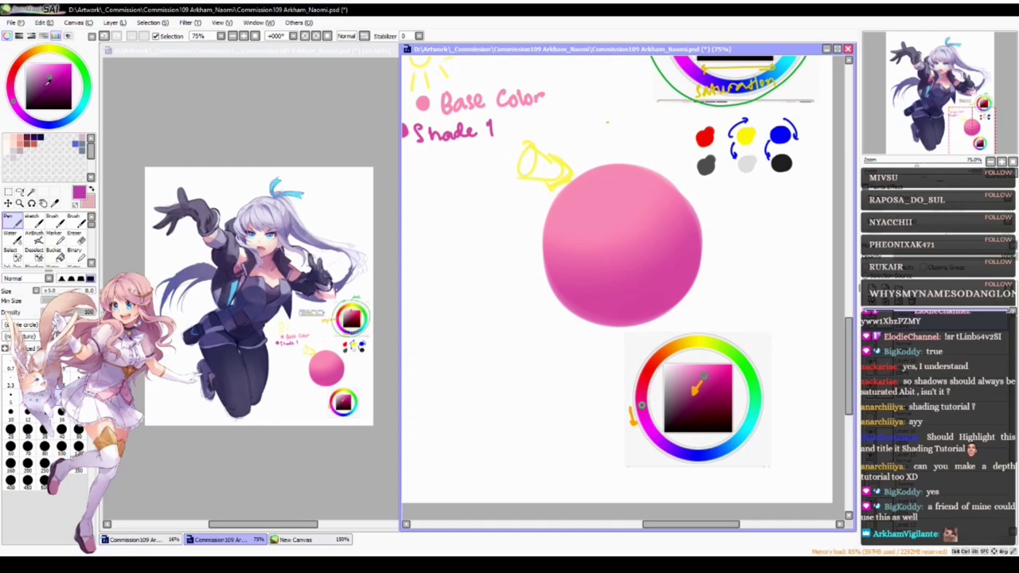
pyautogui.press('b')
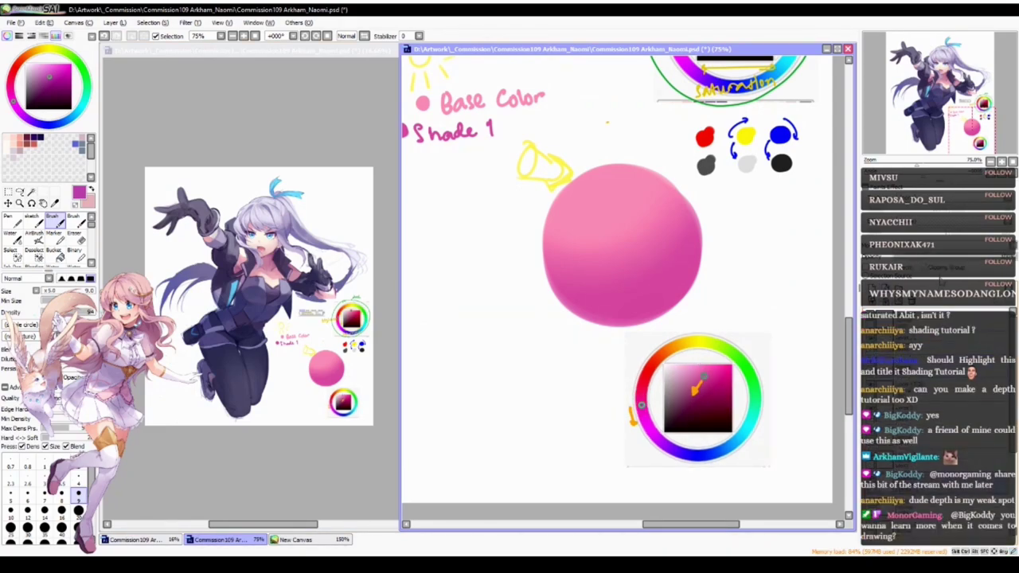
pyautogui.moveTo(587, 329)
pyautogui.keyDown('ctrl'); pyautogui.keyDown('alt'); pyautogui.mouseDown()
pyautogui.moveTo(647, 336)
pyautogui.moveTo(618, 337)
pyautogui.moveTo(569, 312)
pyautogui.moveTo(661, 326)
pyautogui.moveTo(563, 320)
pyautogui.moveTo(657, 318)
pyautogui.moveTo(631, 331)
pyautogui.moveTo(585, 312)
pyautogui.moveTo(687, 317)
pyautogui.moveTo(636, 337)
pyautogui.moveTo(700, 297)
pyautogui.moveTo(594, 335)
pyautogui.moveTo(695, 296)
pyautogui.moveTo(624, 330)
pyautogui.moveTo(582, 326)
pyautogui.moveTo(684, 313)
pyautogui.moveTo(633, 333)
pyautogui.moveTo(713, 274)
pyautogui.moveTo(566, 313)
pyautogui.moveTo(590, 325)
pyautogui.moveTo(688, 302)
pyautogui.moveTo(623, 298)
pyautogui.moveTo(656, 298)
pyautogui.moveTo(637, 305)
pyautogui.moveTo(654, 308)
pyautogui.moveTo(556, 286)
pyautogui.moveTo(675, 294)
pyautogui.moveTo(656, 300)
pyautogui.moveTo(703, 256)
pyautogui.mouseUp(); pyautogui.keyUp('alt'); pyautogui.keyUp('ctrl')
pyautogui.press('v')
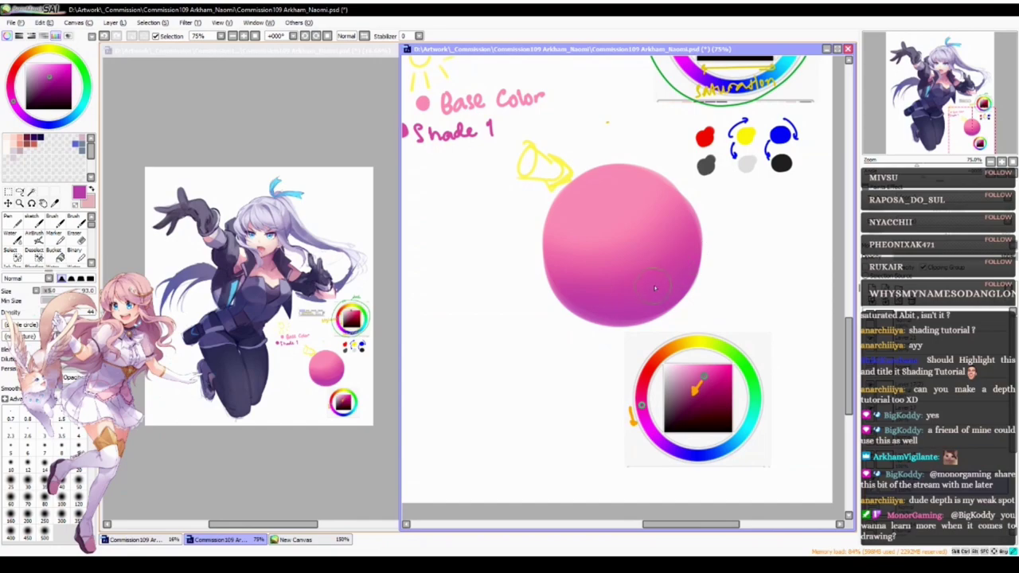
pyautogui.moveTo(564, 325); pyautogui.dragTo(600, 338)
# - Add a round purple swatch below "Shade 1" and letter "Shade 2" beside it
pyautogui.press('n')
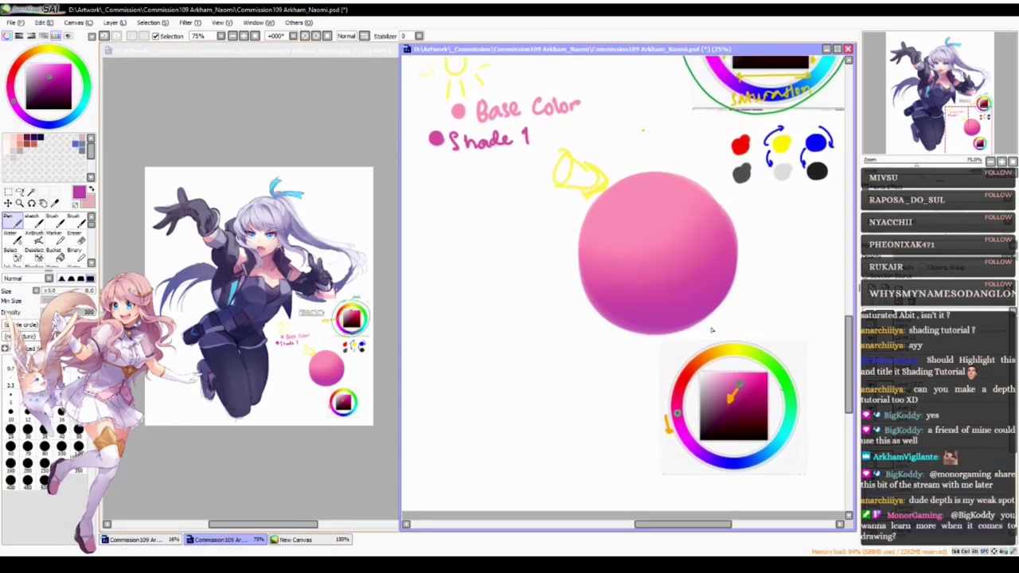
pyautogui.moveTo(432, 177)
pyautogui.mouseDown()
pyautogui.moveTo(465, 185)
pyautogui.moveTo(465, 174)
pyautogui.moveTo(483, 180)
pyautogui.moveTo(492, 169)
pyautogui.moveTo(535, 181)
pyautogui.mouseUp()
pyautogui.moveTo(614, 416)
pyautogui.mouseDown()
pyautogui.moveTo(603, 407)
pyautogui.moveTo(616, 427)
pyautogui.mouseUp()
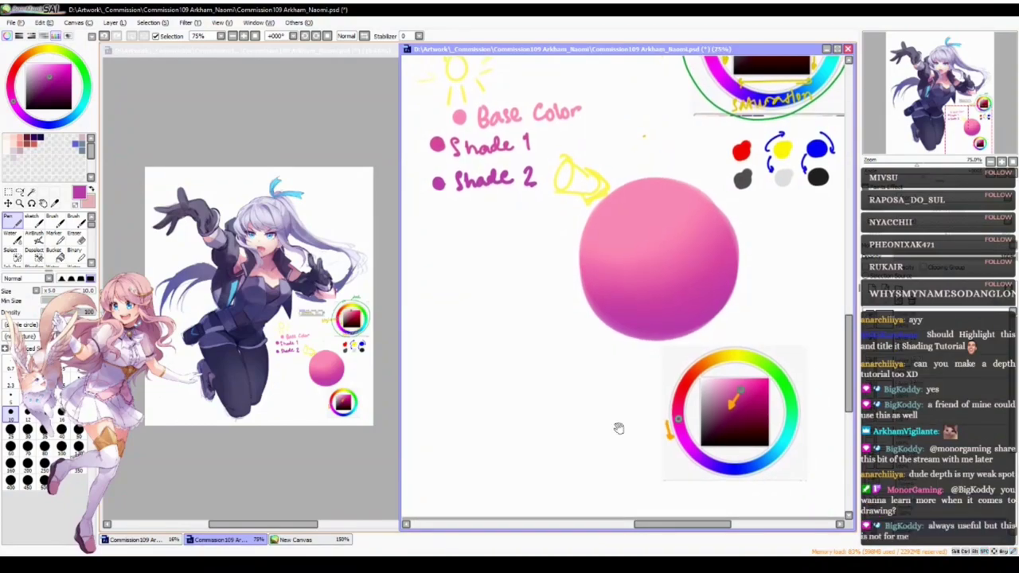
pyautogui.moveTo(674, 473); pyautogui.dragTo(655, 476)
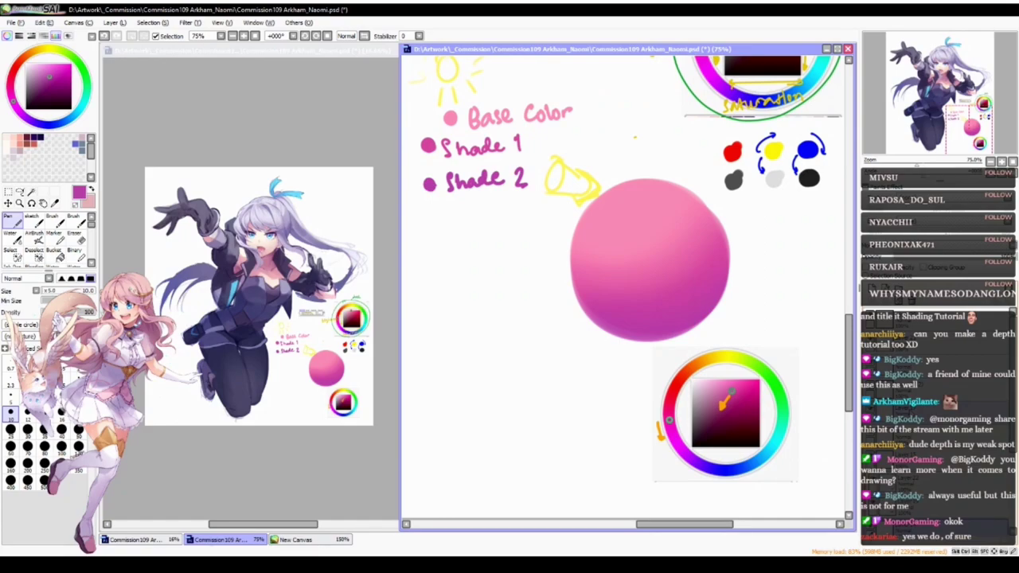
# - Undo and redo the latest edit repeatedly to compare the artwork with and without it
pyautogui.hotkey('ctrl', 'z')
pyautogui.hotkey('ctrl', 'y')
pyautogui.hotkey('ctrl', 'z')
pyautogui.hotkey('ctrl', 'y')
pyautogui.hotkey('ctrl', 'z')
pyautogui.hotkey('ctrl', 'y')
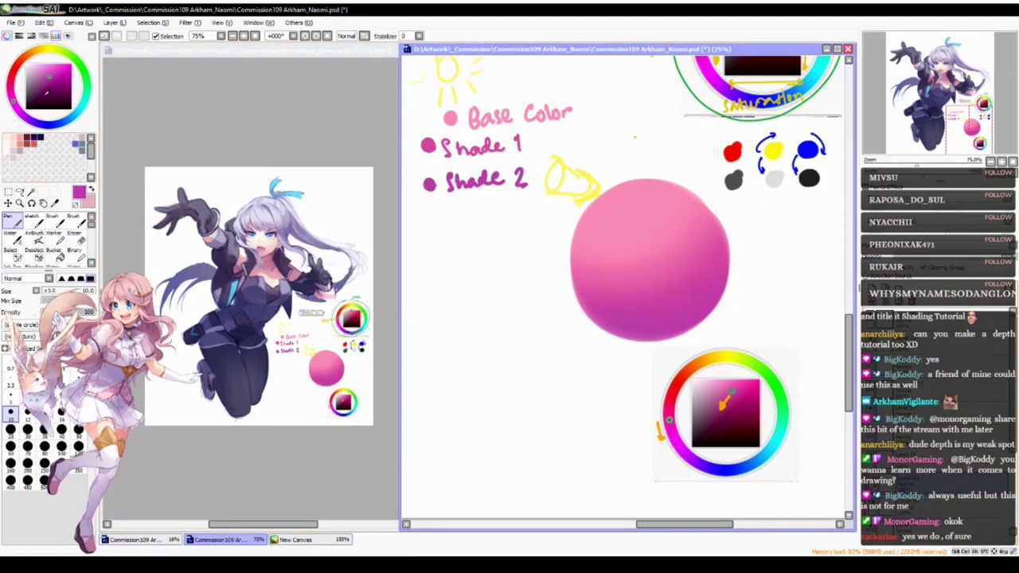
# - Try a darker violet as a curved shadow band along the sphere's lower-right edge
pyautogui.click(51, 78)
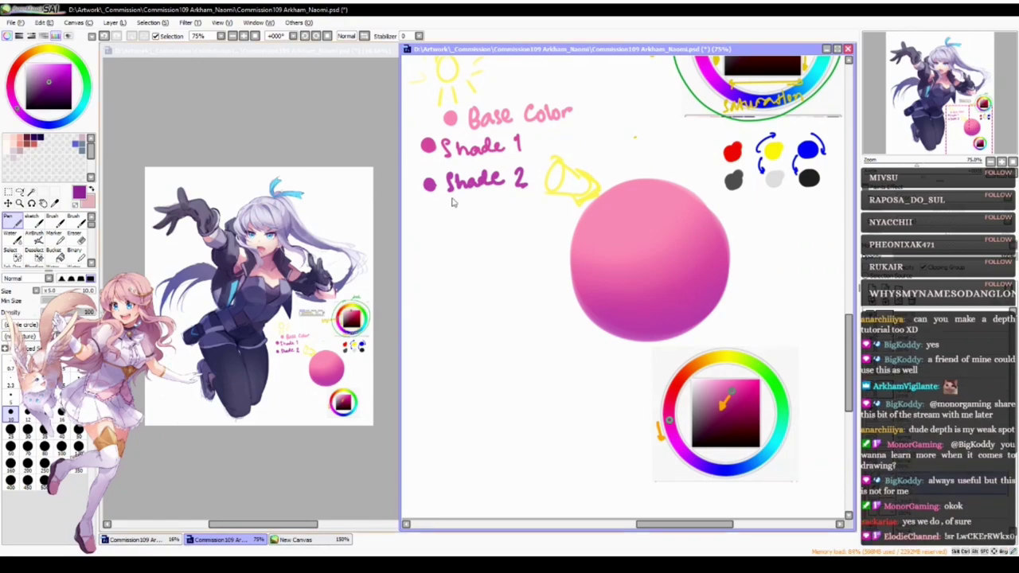
pyautogui.press('b')
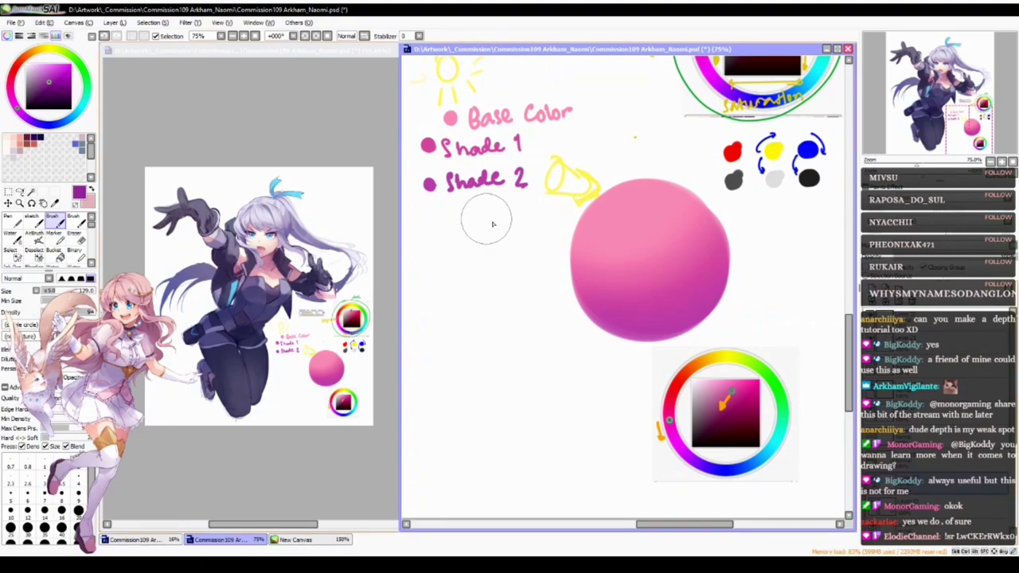
pyautogui.moveTo(582, 323); pyautogui.dragTo(701, 315)
pyautogui.hotkey('ctrl', 'z')
pyautogui.moveTo(587, 322)
pyautogui.mouseDown()
pyautogui.moveTo(688, 331)
pyautogui.moveTo(642, 346)
pyautogui.moveTo(717, 309)
pyautogui.moveTo(581, 312)
pyautogui.mouseUp()
pyautogui.hotkey('ctrl', 'z')
pyautogui.moveTo(738, 285); pyautogui.dragTo(594, 332)
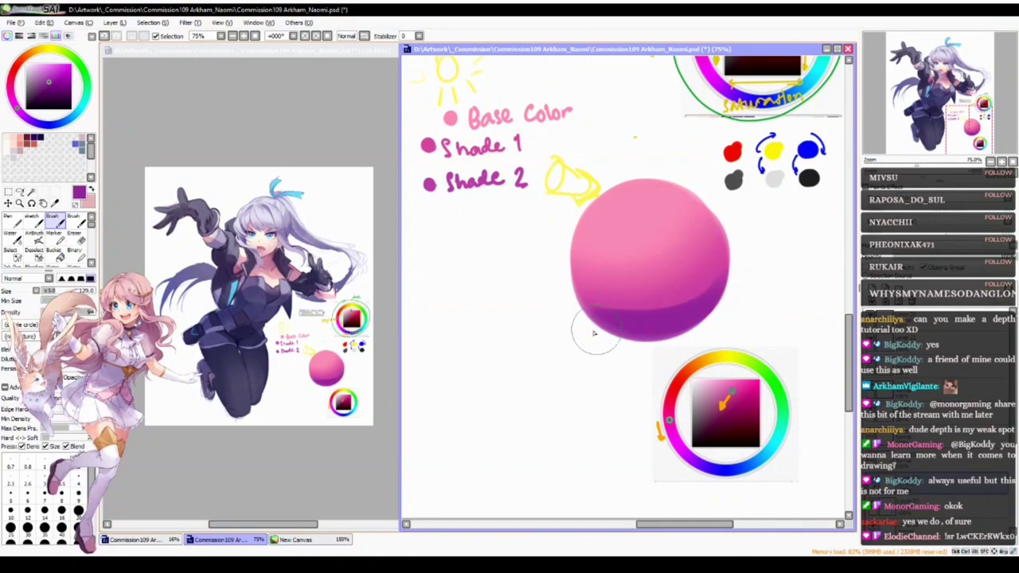
# - Blend the violet shadow band smoothly into the pink of the sphere
pyautogui.press('c')
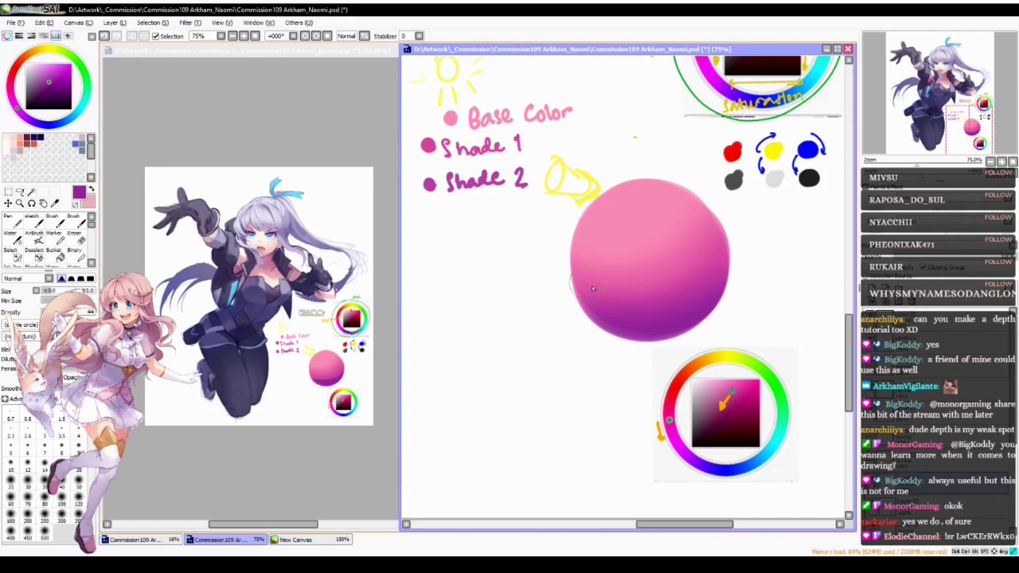
pyautogui.moveTo(671, 287); pyautogui.dragTo(708, 287)
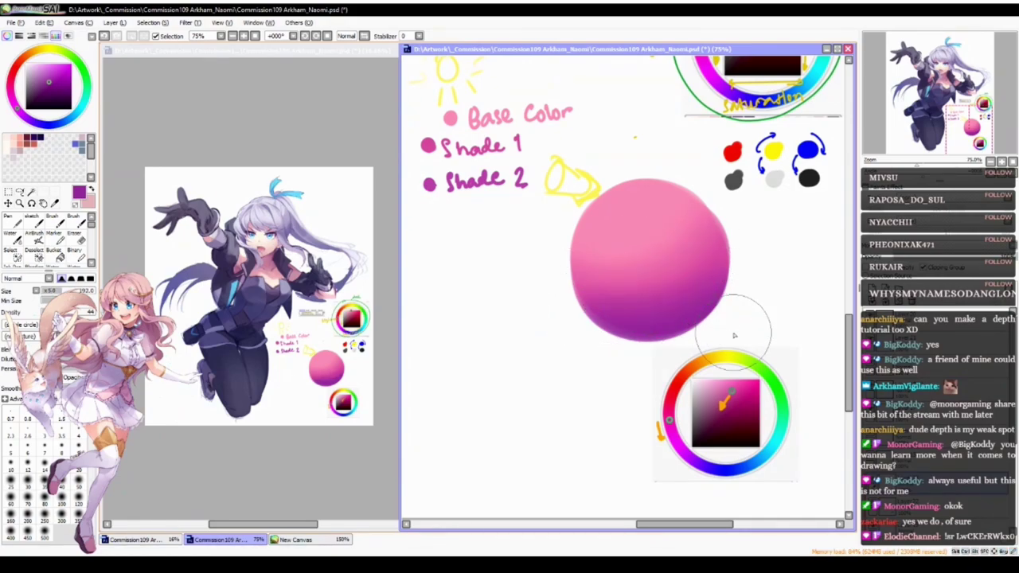
pyautogui.moveTo(734, 336); pyautogui.dragTo(728, 338)
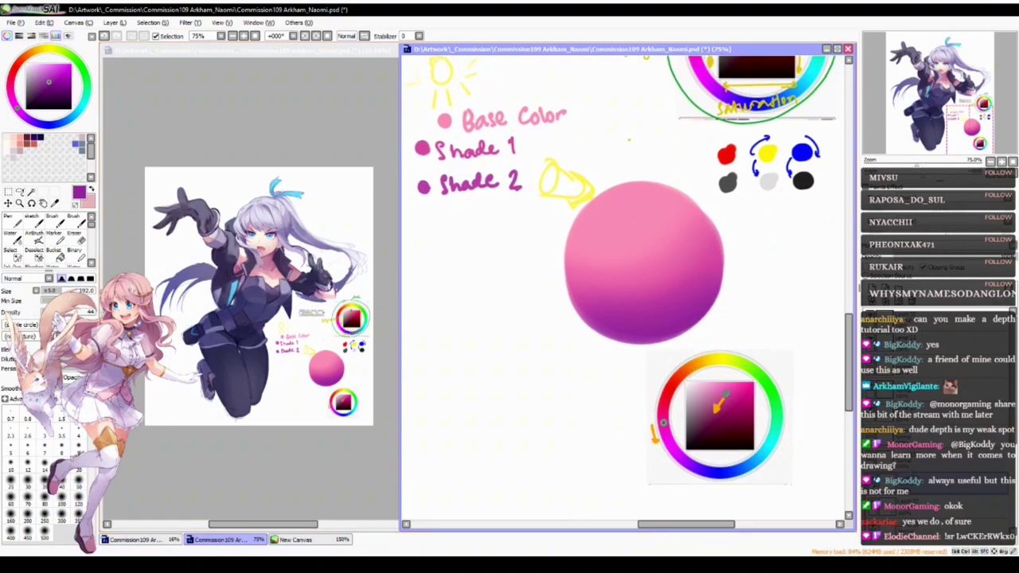
pyautogui.moveTo(626, 432); pyautogui.dragTo(624, 418)
pyautogui.moveTo(646, 359); pyautogui.dragTo(649, 387)
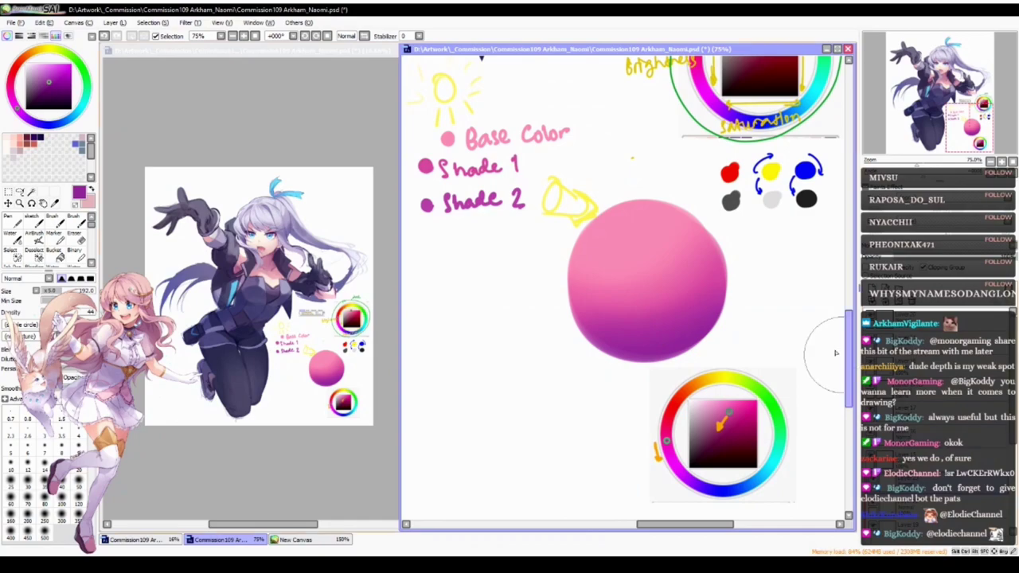
# - Try a deep indigo-purple shadow over the sphere's lower-right side and blend its edge into the pink
pyautogui.click(47, 88)
pyautogui.click(24, 115)
pyautogui.click(55, 221)
pyautogui.moveTo(675, 317); pyautogui.dragTo(653, 317)
pyautogui.moveTo(721, 246)
pyautogui.mouseDown()
pyautogui.moveTo(718, 286)
pyautogui.moveTo(677, 326)
pyautogui.moveTo(566, 318)
pyautogui.moveTo(648, 334)
pyautogui.moveTo(589, 330)
pyautogui.moveTo(634, 340)
pyautogui.moveTo(721, 305)
pyautogui.moveTo(601, 338)
pyautogui.mouseUp()
pyautogui.press('v')
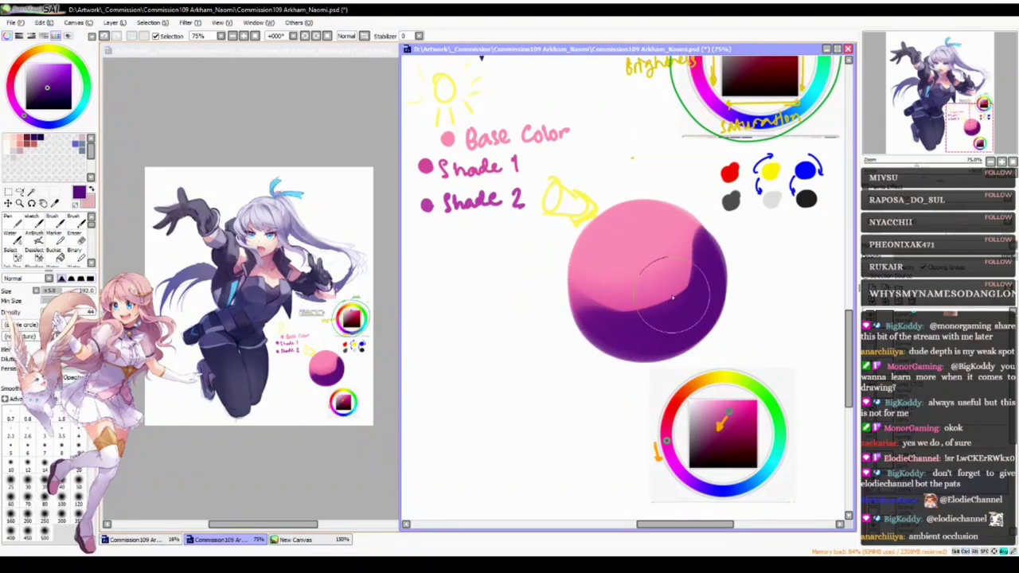
pyautogui.moveTo(702, 261)
pyautogui.mouseDown()
pyautogui.moveTo(539, 296)
pyautogui.moveTo(557, 288)
pyautogui.moveTo(561, 309)
pyautogui.moveTo(611, 324)
pyautogui.moveTo(698, 284)
pyautogui.moveTo(703, 266)
pyautogui.moveTo(679, 291)
pyautogui.moveTo(694, 256)
pyautogui.mouseUp()
pyautogui.keyDown('ctrl'); pyautogui.keyDown('alt'); pyautogui.moveTo(638, 323); pyautogui.dragTo(669, 323); pyautogui.keyUp('alt'); pyautogui.keyUp('ctrl')
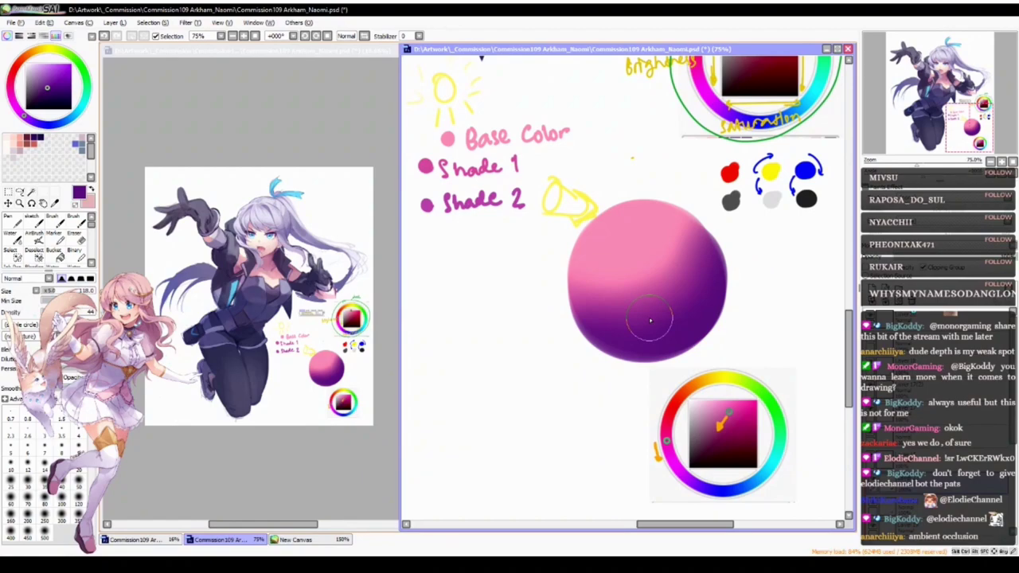
# - Undo the indigo-purple shadow and the violet band painted before it on the sphere
pyautogui.hotkey('ctrl', 'z')
pyautogui.hotkey('ctrl', 'z')
pyautogui.hotkey('ctrl', 'z')
pyautogui.hotkey('ctrl', 'z')
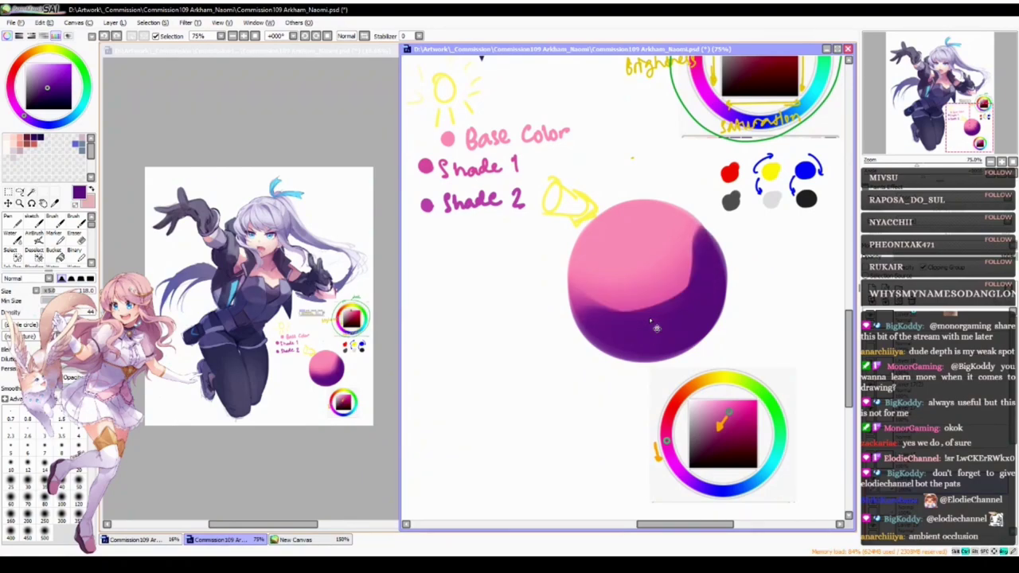
pyautogui.hotkey('ctrl', 'z')
pyautogui.hotkey('ctrl', 'z')
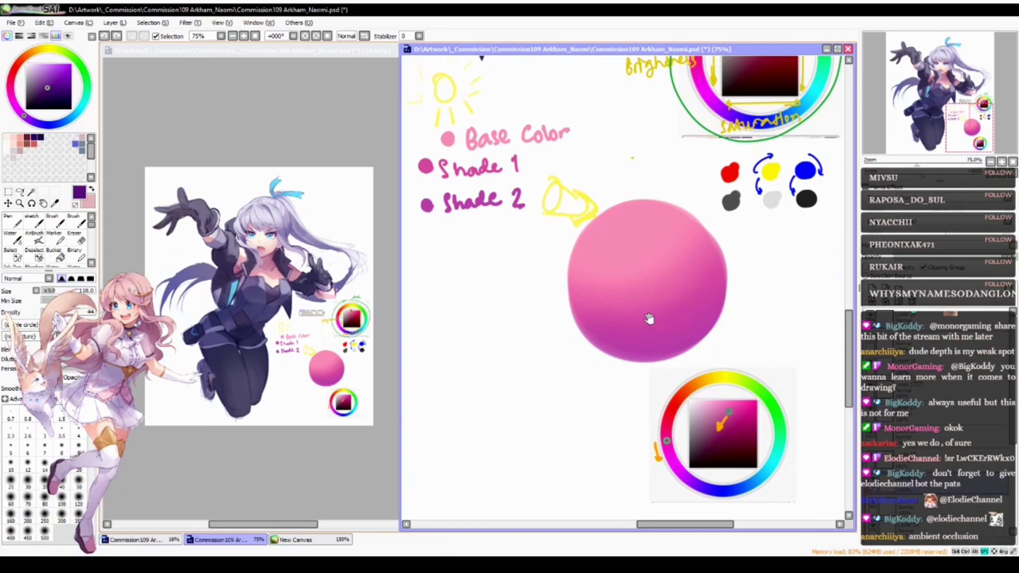
# - Remove the orange arrows and the pasted magenta-hue color wheel below the sphere
pyautogui.moveTo(577, 381); pyautogui.dragTo(555, 389)
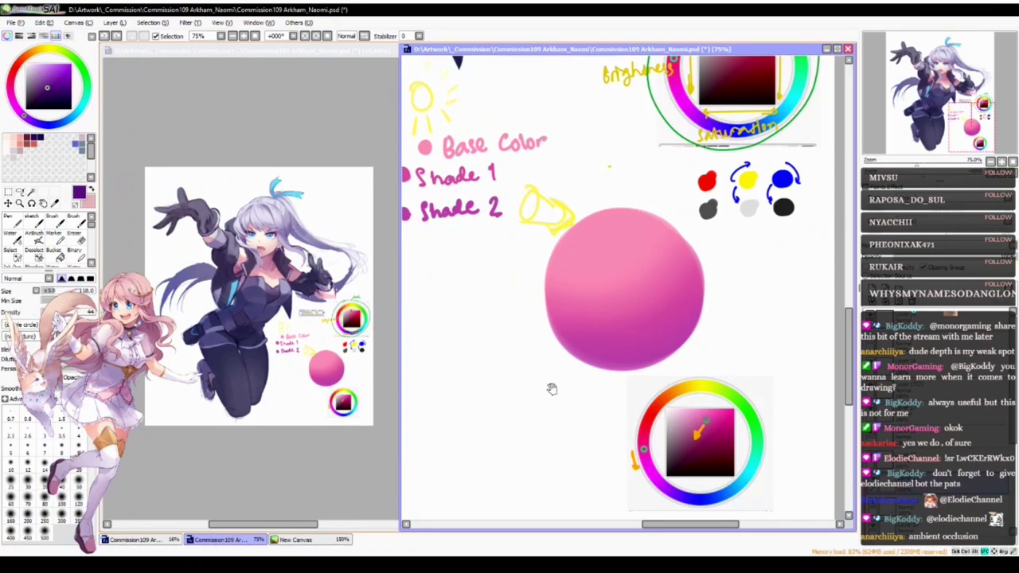
pyautogui.moveTo(485, 345); pyautogui.dragTo(546, 359)
pyautogui.moveTo(689, 405); pyautogui.dragTo(664, 388)
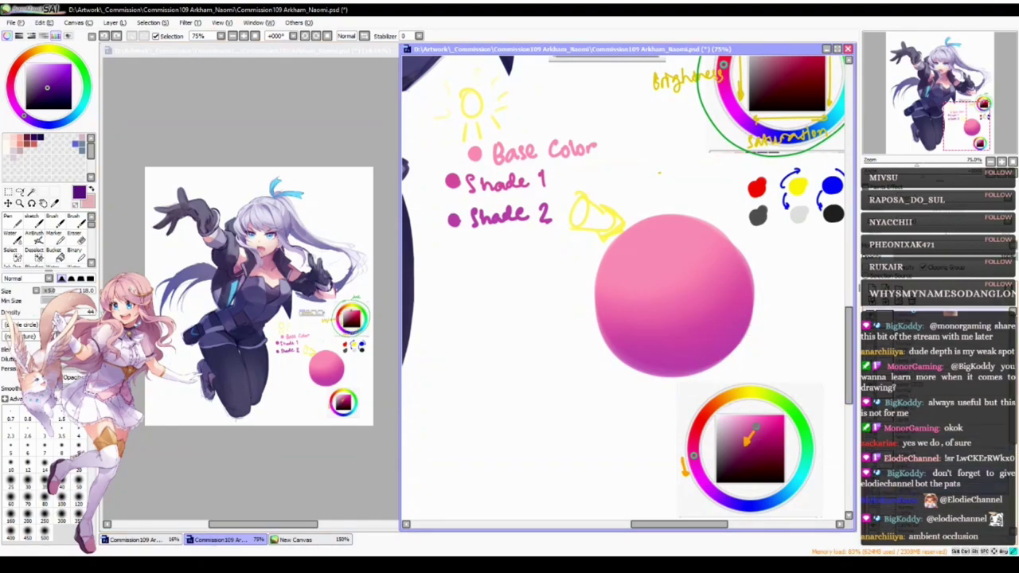
pyautogui.click(911, 300)
pyautogui.click(912, 300)
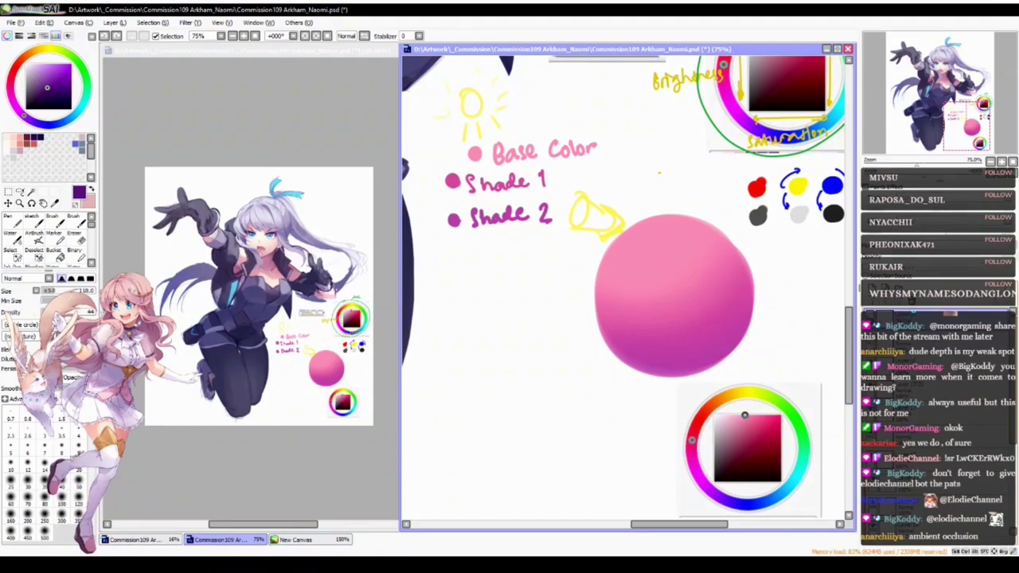
pyautogui.hotkey('ctrl', 'z')
pyautogui.hotkey('ctrl', 'y')
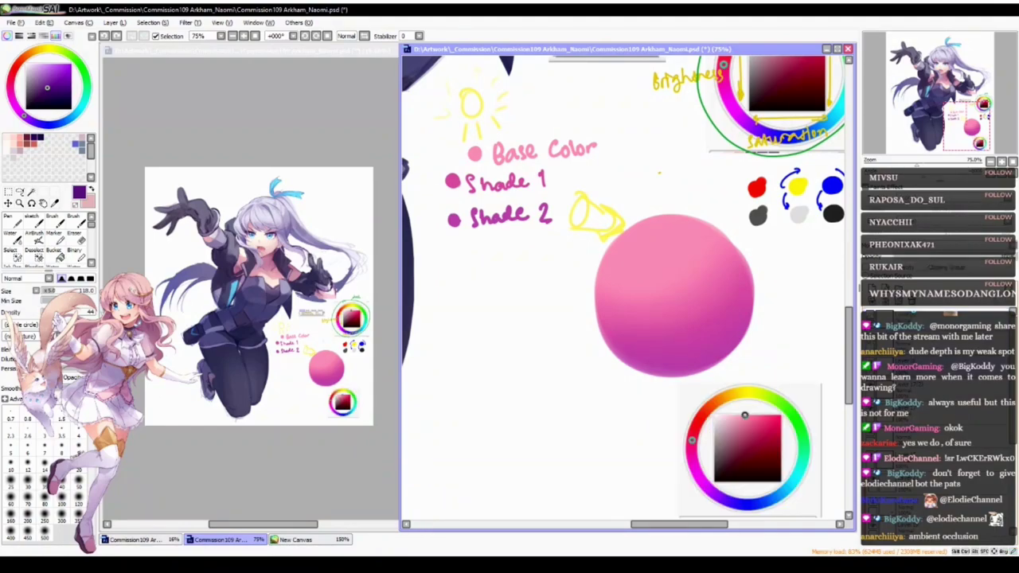
# - Draw a yellow-orange upward arrow beside the lower wheel's hue marker and a stroke from the color marker towards paler tones
pyautogui.press('n')
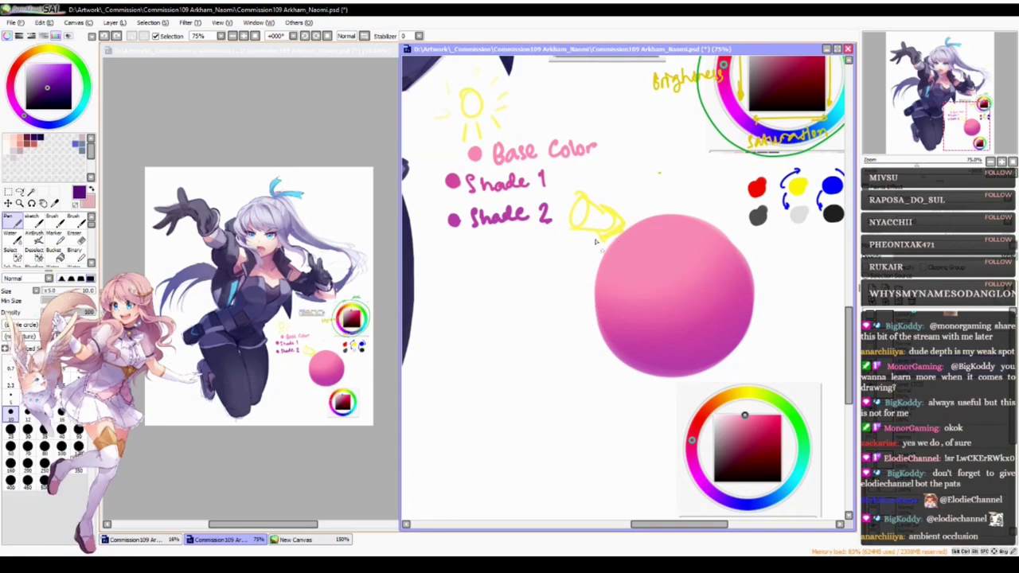
pyautogui.keyDown('alt'); pyautogui.click(739, 390); pyautogui.keyUp('alt')
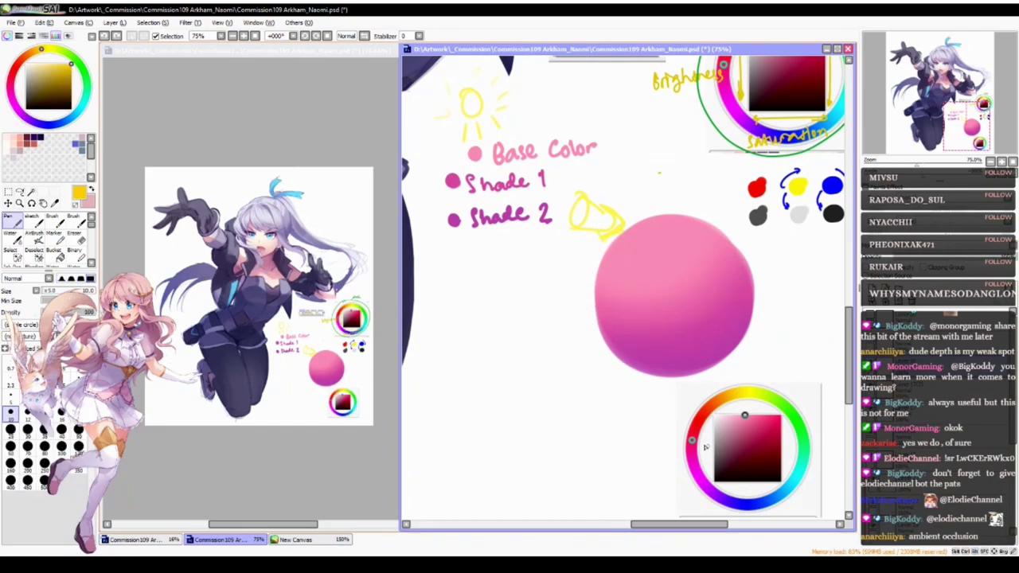
pyautogui.scroll(-1, 693, 414)
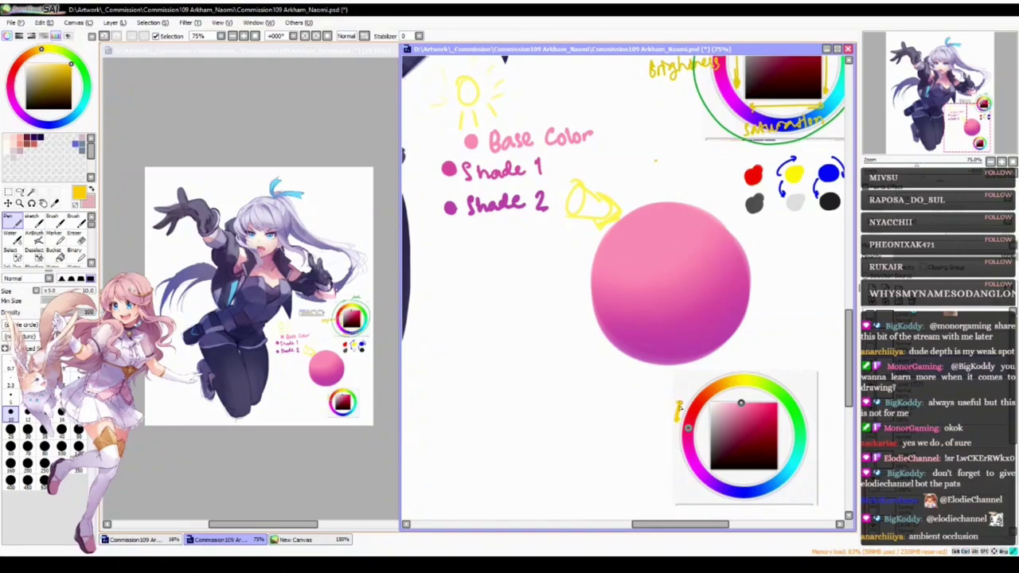
pyautogui.moveTo(732, 406)
pyautogui.mouseDown()
pyautogui.moveTo(720, 405)
pyautogui.moveTo(738, 418)
pyautogui.mouseUp()
pyautogui.hotkey('ctrl', 'z')
pyautogui.hotkey('ctrl', 'z')
pyautogui.hotkey('ctrl', 'z')
pyautogui.press('space')
pyautogui.moveTo(625, 385); pyautogui.dragTo(613, 383)
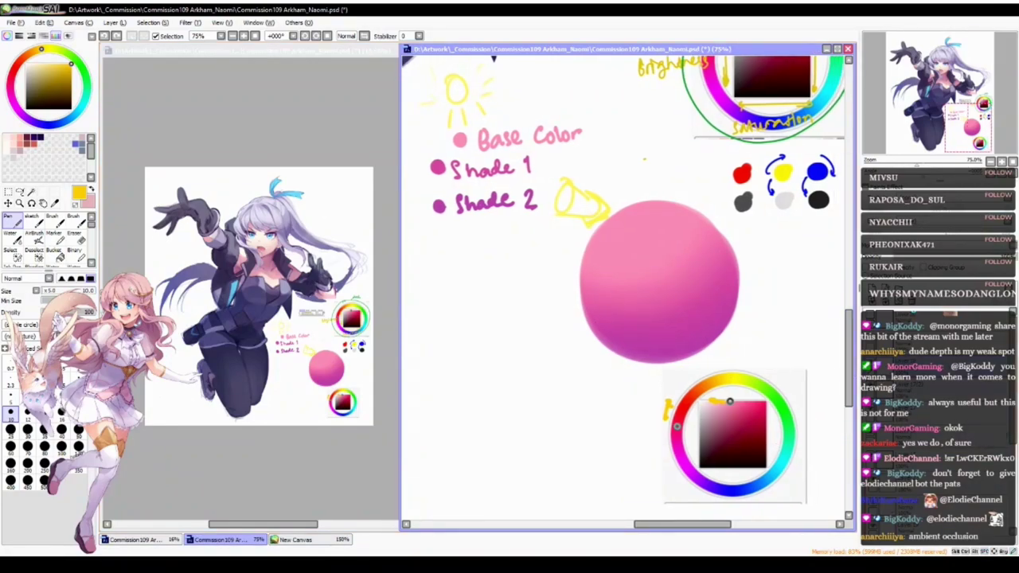
# - Try a pale peach highlight derived from the base pink, blended into the sphere's upper-left area
pyautogui.keyDown('alt'); pyautogui.click(461, 138); pyautogui.keyUp('alt')
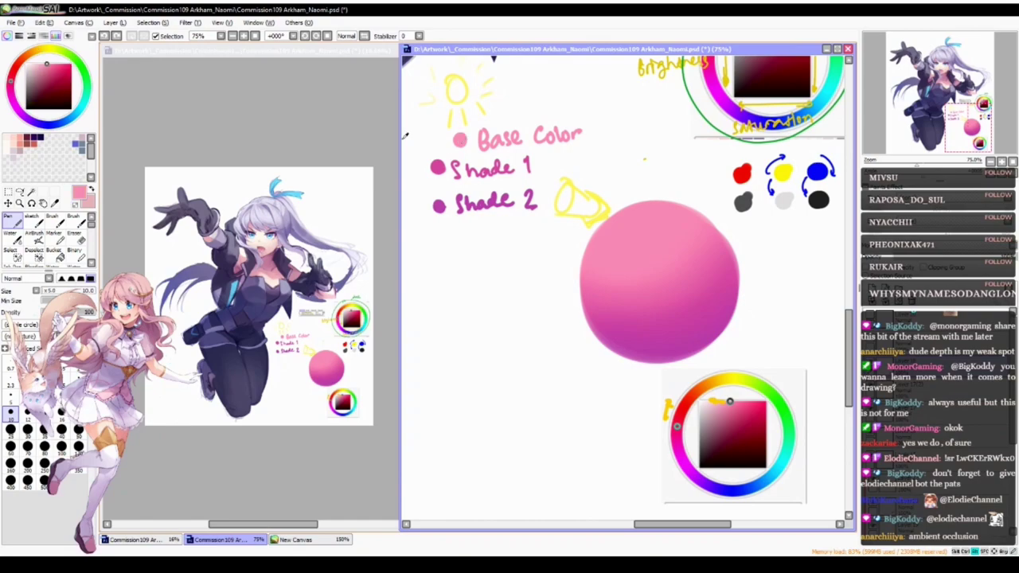
pyautogui.moveTo(47, 64); pyautogui.dragTo(40, 62)
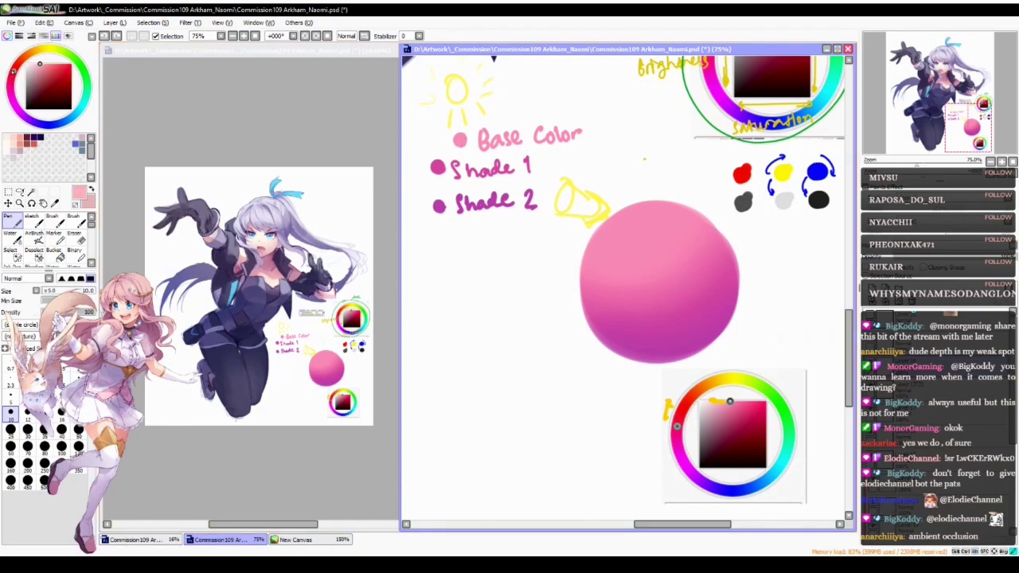
pyautogui.moveTo(42, 62); pyautogui.dragTo(36, 61)
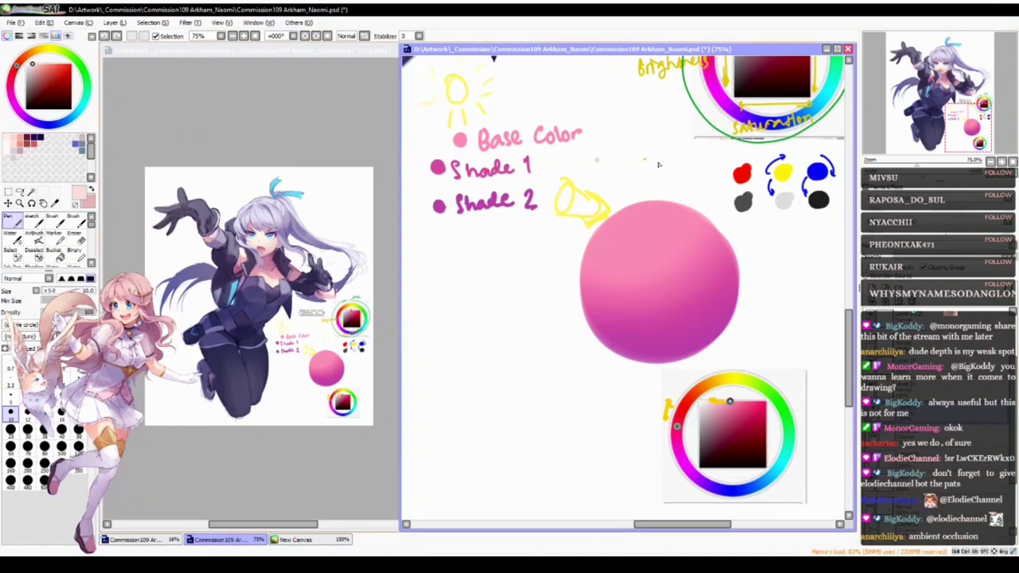
pyautogui.press('b')
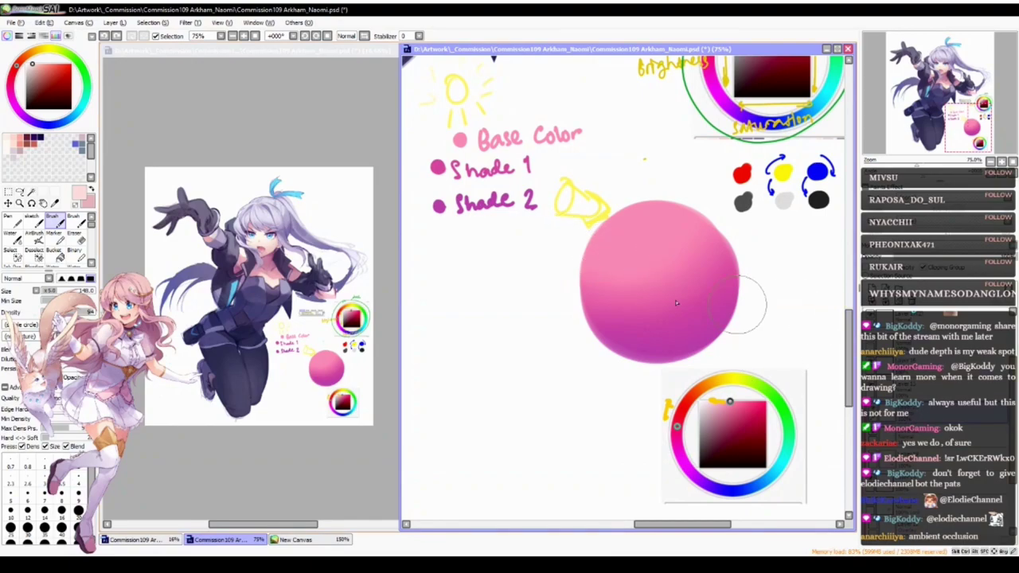
pyautogui.moveTo(628, 236)
pyautogui.mouseDown()
pyautogui.moveTo(633, 228)
pyautogui.moveTo(617, 223)
pyautogui.moveTo(633, 245)
pyautogui.moveTo(643, 225)
pyautogui.moveTo(599, 254)
pyautogui.mouseUp()
pyautogui.press('c')
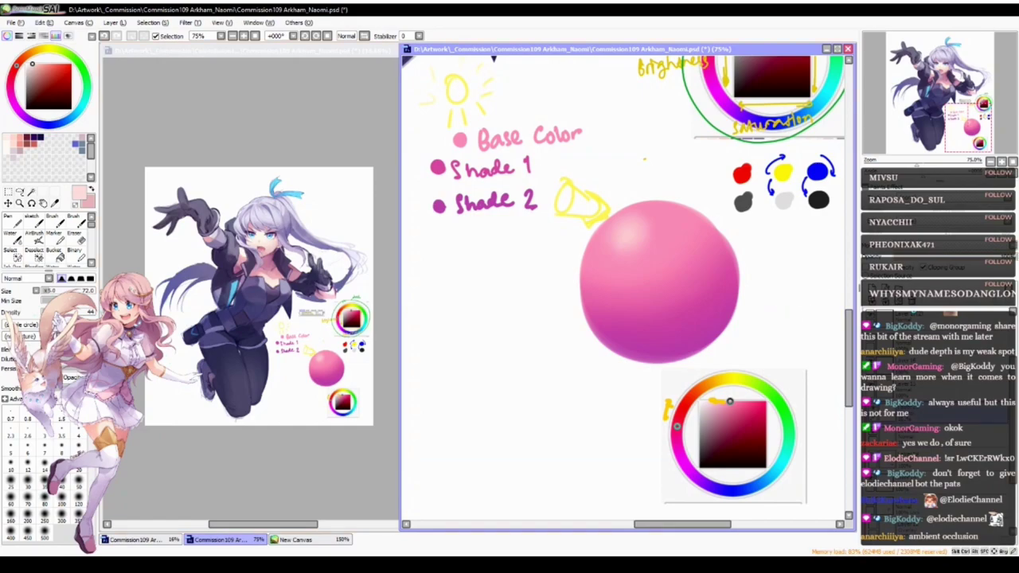
pyautogui.hotkey('ctrl', 'z')
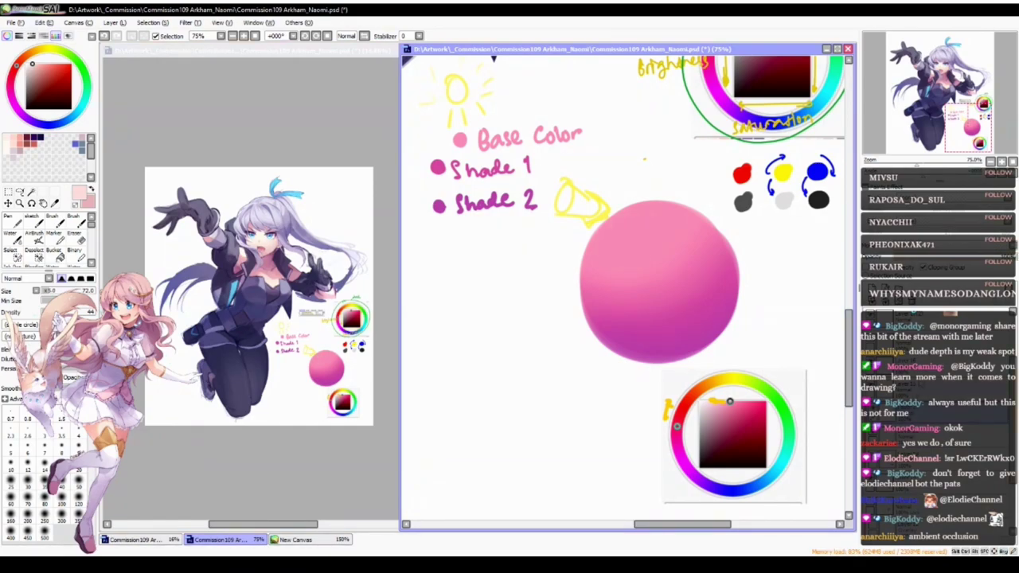
# - Choose a pale yellow and test it as a large blob in the empty area left of the sphere
pyautogui.click(48, 53)
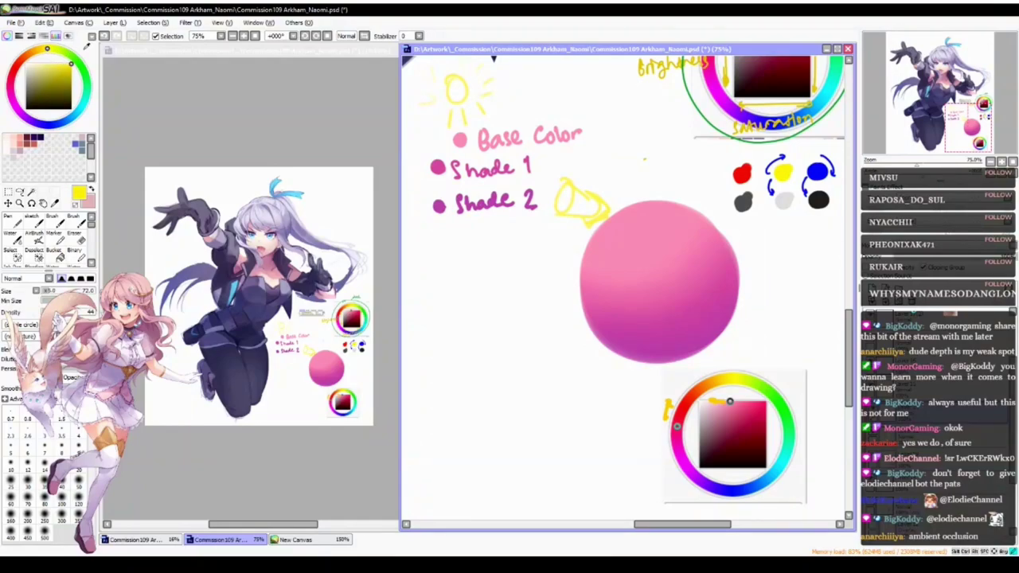
pyautogui.moveTo(60, 52); pyautogui.dragTo(47, 50)
pyautogui.press('n')
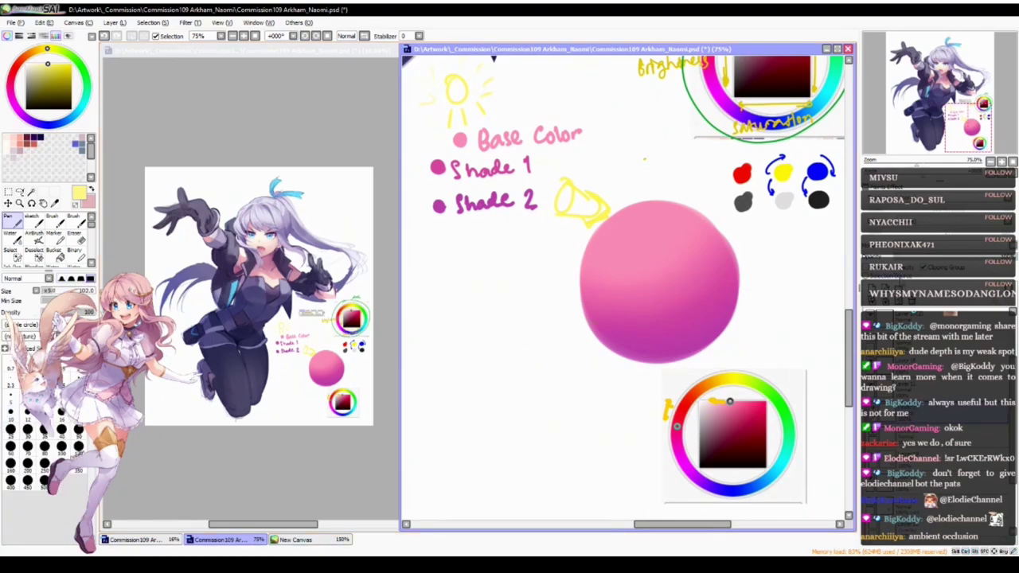
pyautogui.moveTo(482, 331); pyautogui.dragTo(514, 363)
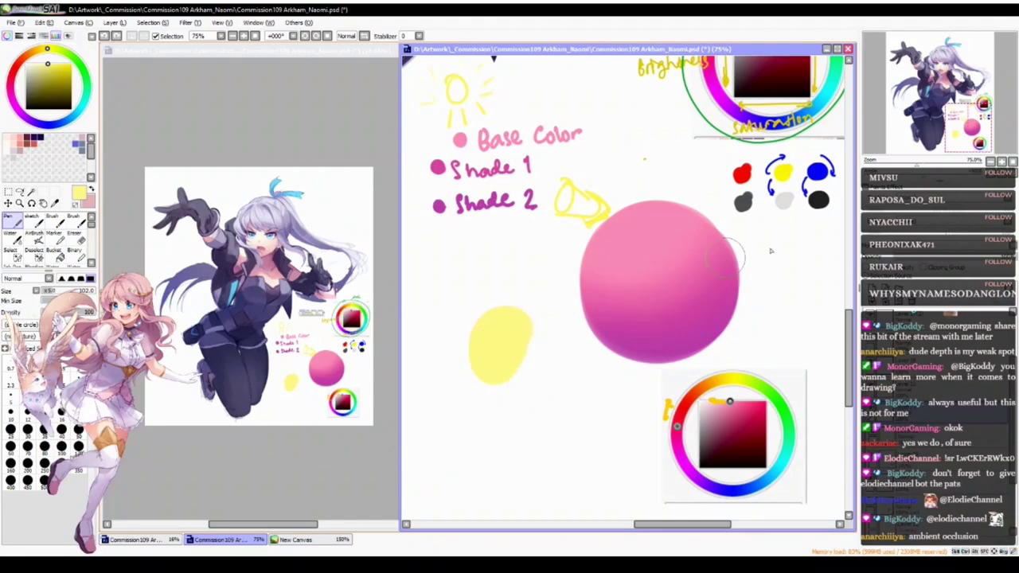
# - Try the pale yellow as a round spot on the sphere's upper-left area
pyautogui.press('b')
pyautogui.moveTo(607, 248)
pyautogui.keyDown('ctrl'); pyautogui.keyDown('alt'); pyautogui.mouseDown()
pyautogui.moveTo(648, 262)
pyautogui.moveTo(645, 233)
pyautogui.mouseUp(); pyautogui.keyUp('alt'); pyautogui.keyUp('ctrl')
pyautogui.hotkey('ctrl', 'z')
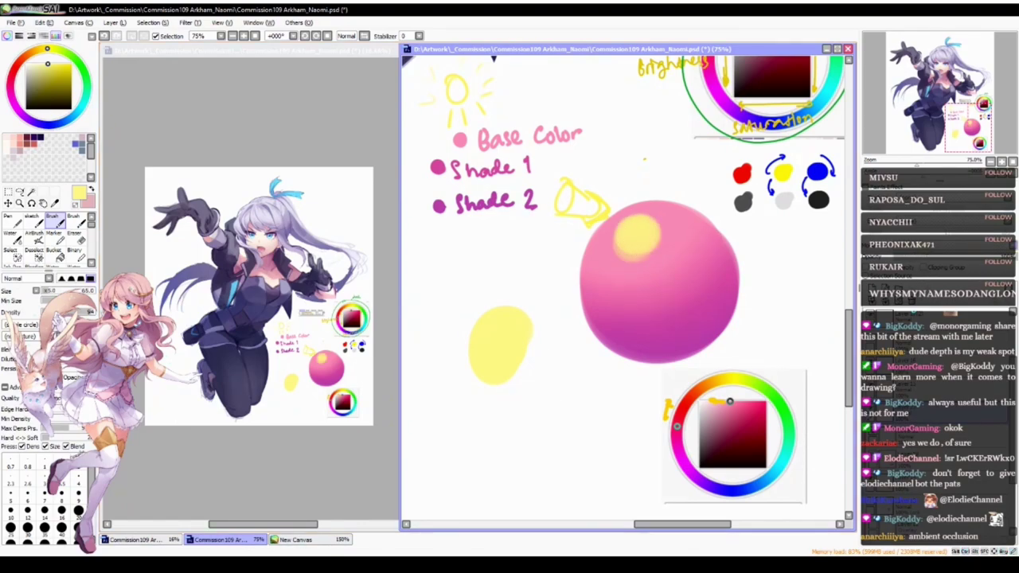
# - Create a bright near-white highlight on the sphere's upper-left area and blend it softly into the pink
pyautogui.click(881, 301)
pyautogui.press('c')
pyautogui.moveTo(634, 259)
pyautogui.keyDown('ctrl'); pyautogui.keyDown('alt'); pyautogui.mouseDown()
pyautogui.moveTo(672, 241)
pyautogui.moveTo(629, 214)
pyautogui.moveTo(660, 233)
pyautogui.moveTo(638, 213)
pyautogui.moveTo(619, 271)
pyautogui.moveTo(678, 247)
pyautogui.moveTo(611, 233)
pyautogui.moveTo(662, 239)
pyautogui.moveTo(663, 216)
pyautogui.moveTo(657, 210)
pyautogui.moveTo(610, 257)
pyautogui.moveTo(659, 233)
pyautogui.moveTo(639, 222)
pyautogui.moveTo(613, 236)
pyautogui.moveTo(609, 255)
pyautogui.moveTo(613, 234)
pyautogui.moveTo(636, 257)
pyautogui.moveTo(631, 223)
pyautogui.moveTo(614, 268)
pyautogui.moveTo(665, 232)
pyautogui.mouseUp(); pyautogui.keyUp('alt'); pyautogui.keyUp('ctrl')
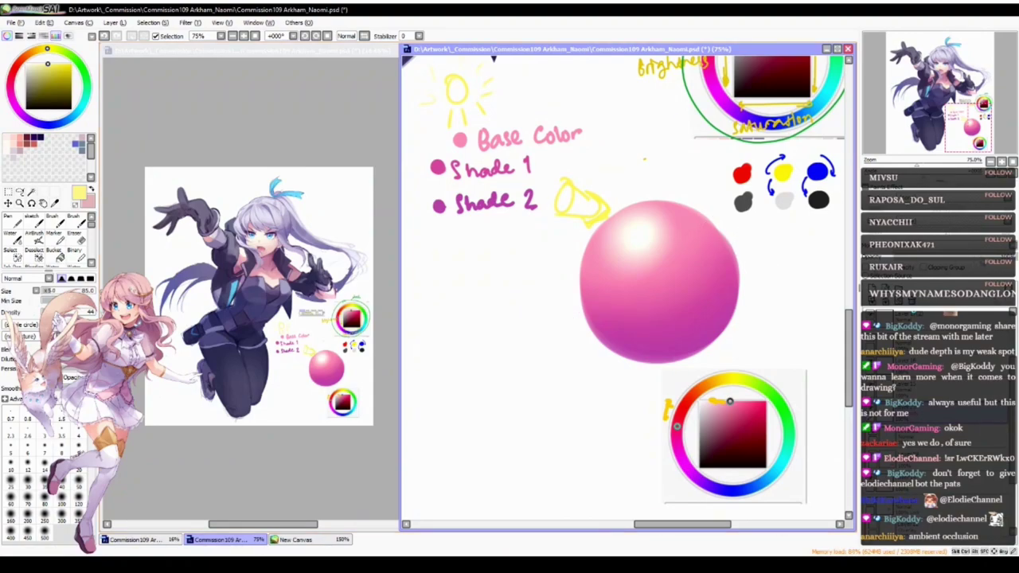
pyautogui.hotkey('ctrl', 'z')
pyautogui.moveTo(994, 257)
pyautogui.mouseDown()
pyautogui.moveTo(958, 257)
pyautogui.moveTo(1010, 256)
pyautogui.mouseUp()
pyautogui.hotkey('ctrl', 'z')
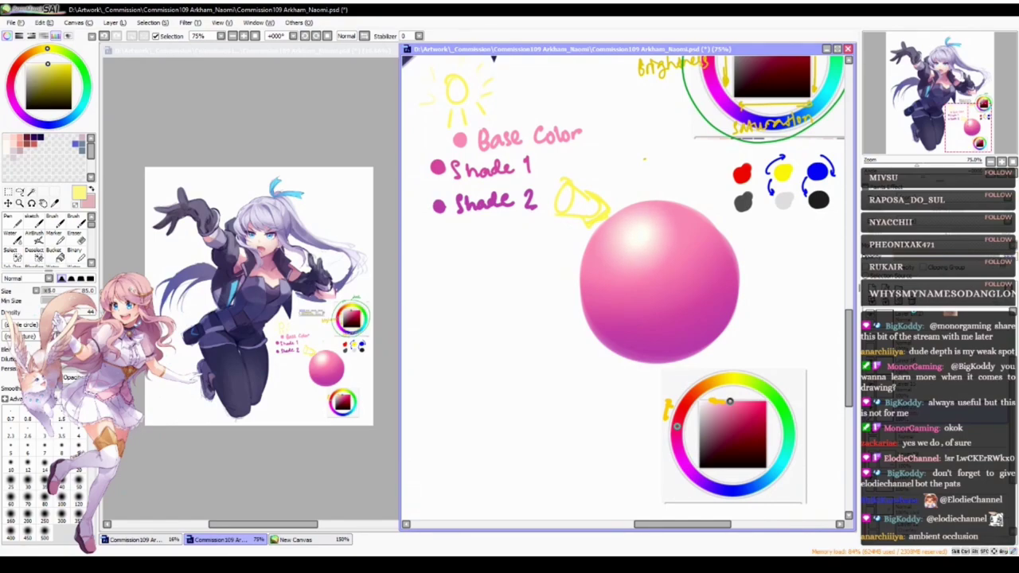
# - Paint a small soft light spot near the sphere's left edge and blend it into the pink
pyautogui.moveTo(646, 364); pyautogui.dragTo(614, 335)
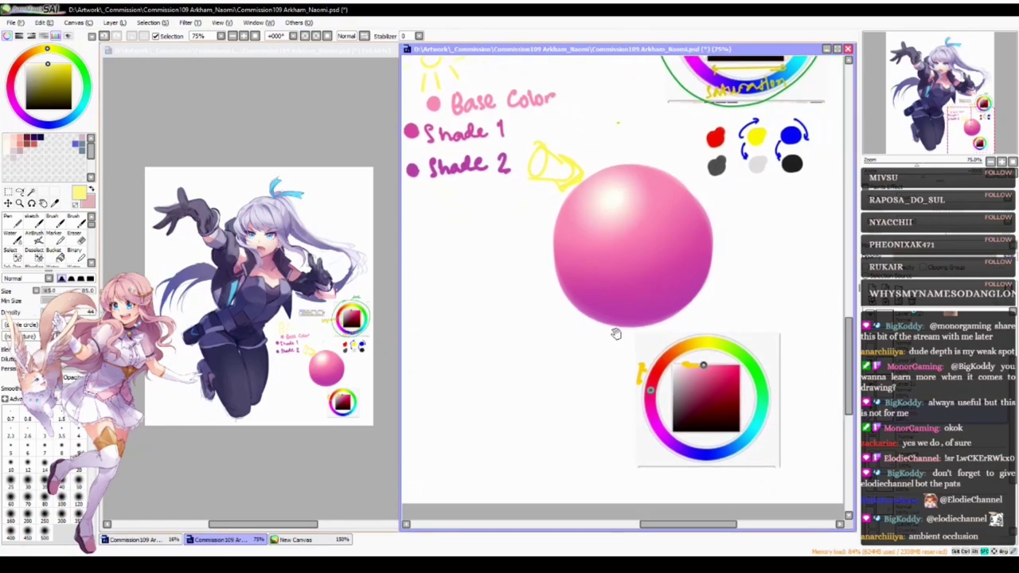
pyautogui.moveTo(599, 219); pyautogui.dragTo(597, 216)
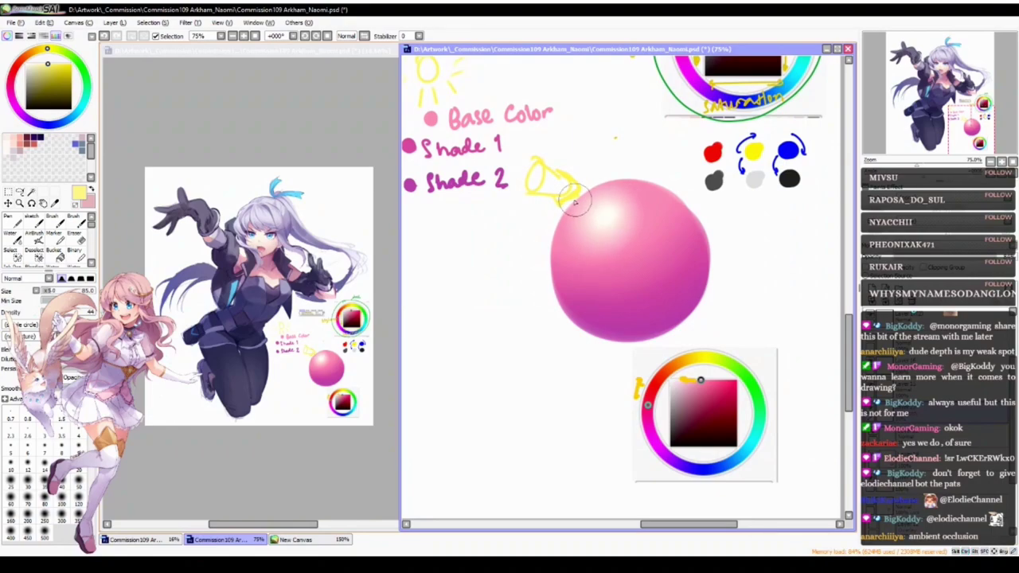
pyautogui.press('b')
pyautogui.moveTo(589, 293); pyautogui.dragTo(586, 295)
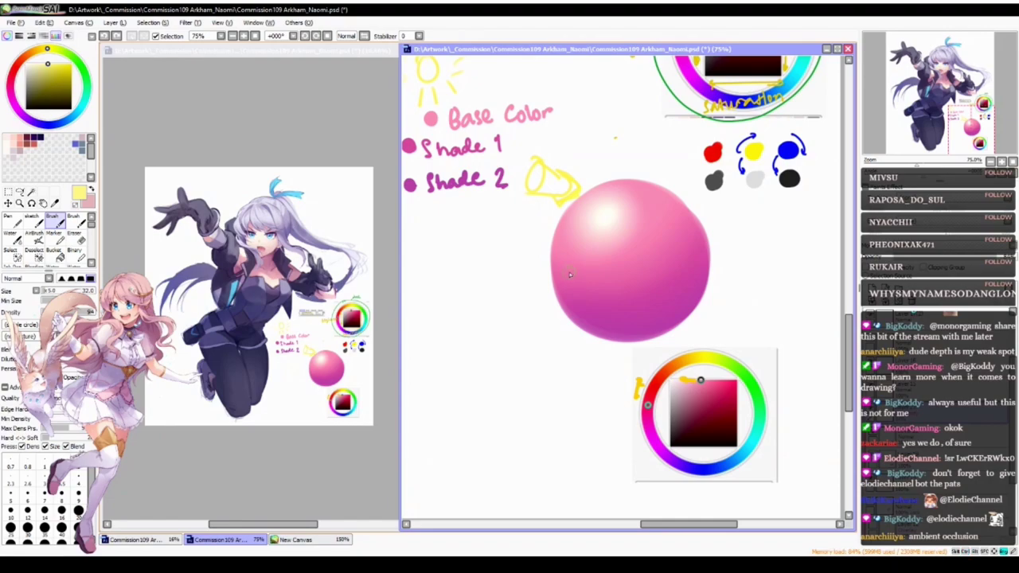
pyautogui.press('b')
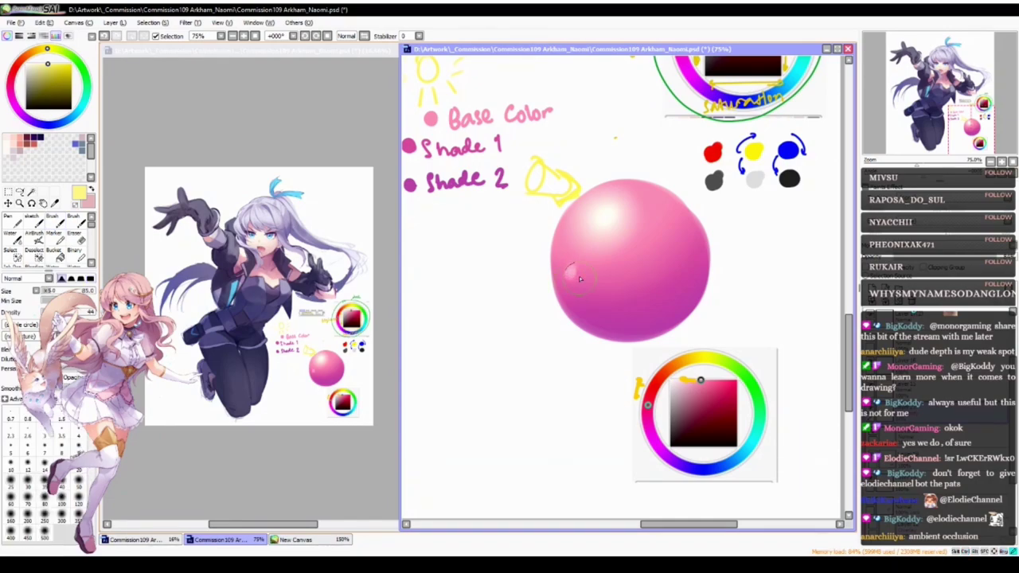
pyautogui.moveTo(568, 325); pyautogui.dragTo(549, 338)
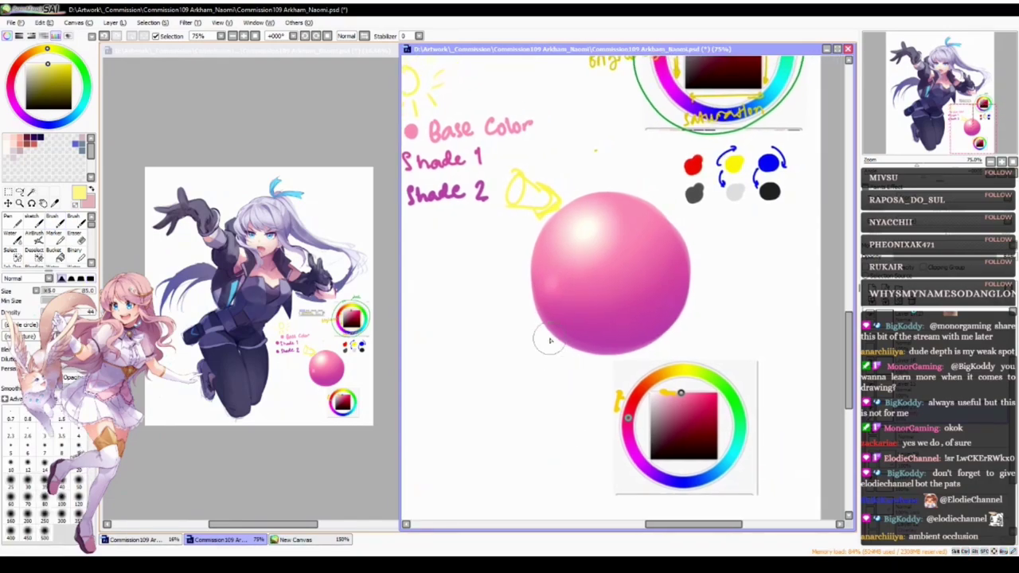
pyautogui.moveTo(550, 301); pyautogui.dragTo(539, 300)
# - Add a pale peach swatch below Shade 2 and handwrite the label "Highlight 1" beside it
pyautogui.moveTo(515, 376); pyautogui.dragTo(571, 392)
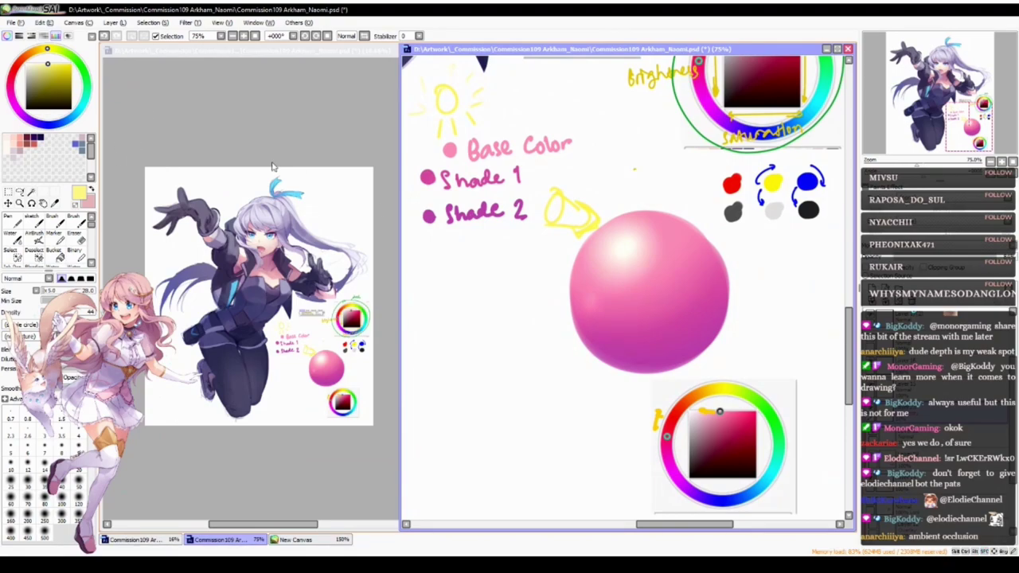
pyautogui.moveTo(14, 64); pyautogui.dragTo(40, 60)
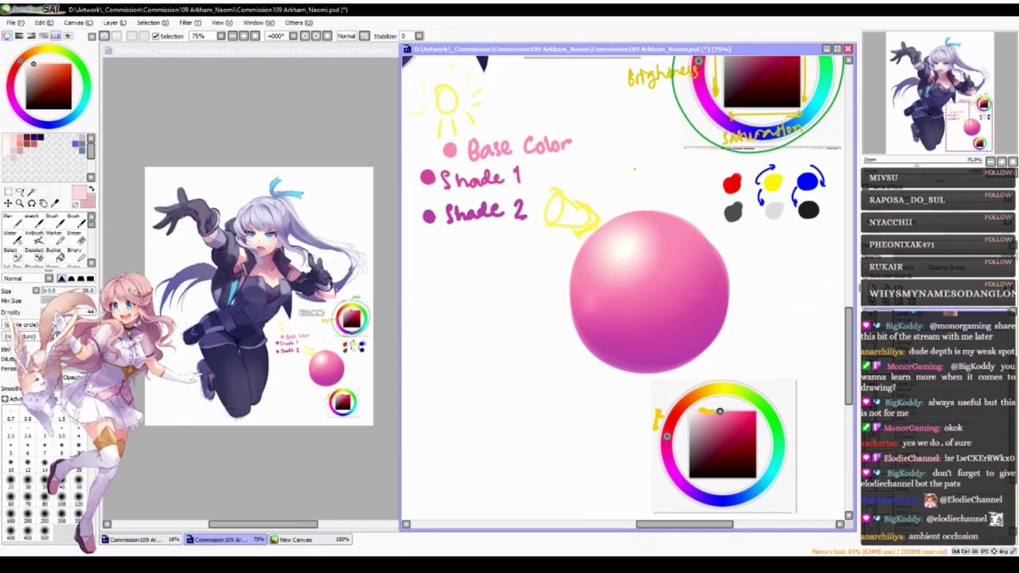
pyautogui.press('n')
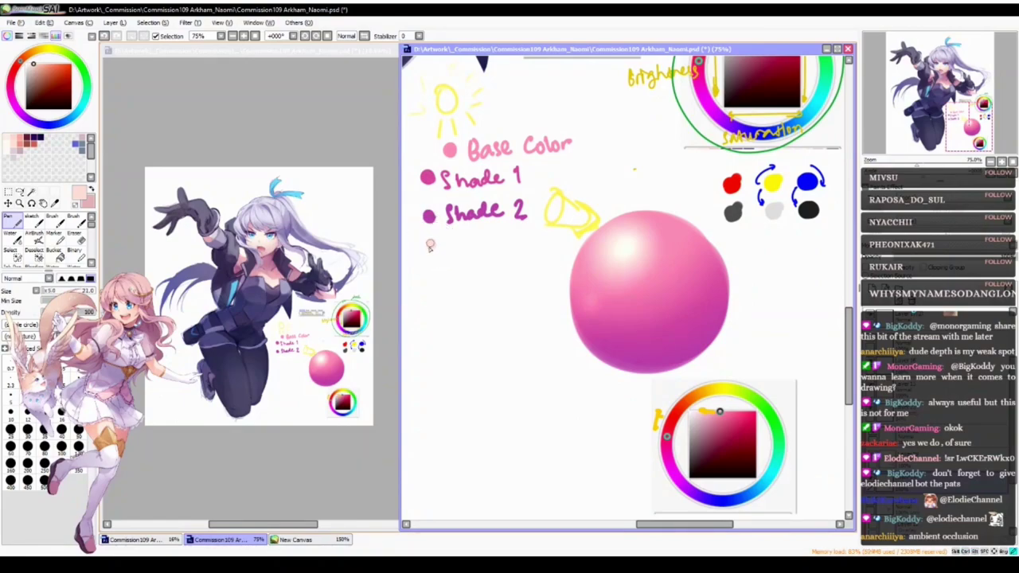
pyautogui.moveTo(456, 253)
pyautogui.mouseDown()
pyautogui.moveTo(476, 247)
pyautogui.moveTo(473, 259)
pyautogui.moveTo(505, 242)
pyautogui.moveTo(521, 253)
pyautogui.moveTo(543, 241)
pyautogui.moveTo(551, 256)
pyautogui.mouseUp()
# - Add a yellow swatch below Highlight 1 and handwrite the label "(luminosity)" beside it
pyautogui.click(49, 50)
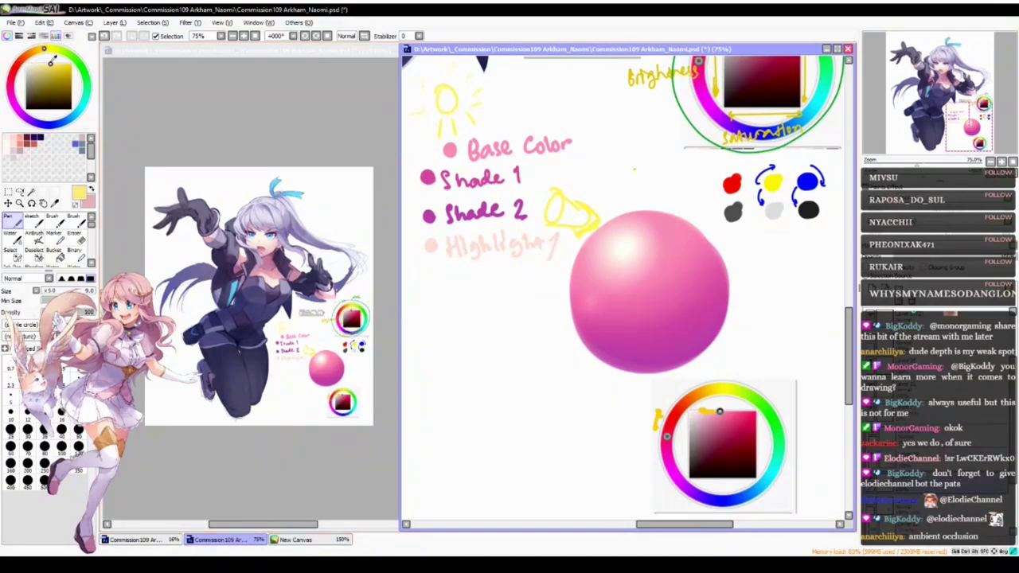
pyautogui.click(47, 49)
pyautogui.moveTo(440, 279); pyautogui.dragTo(437, 286)
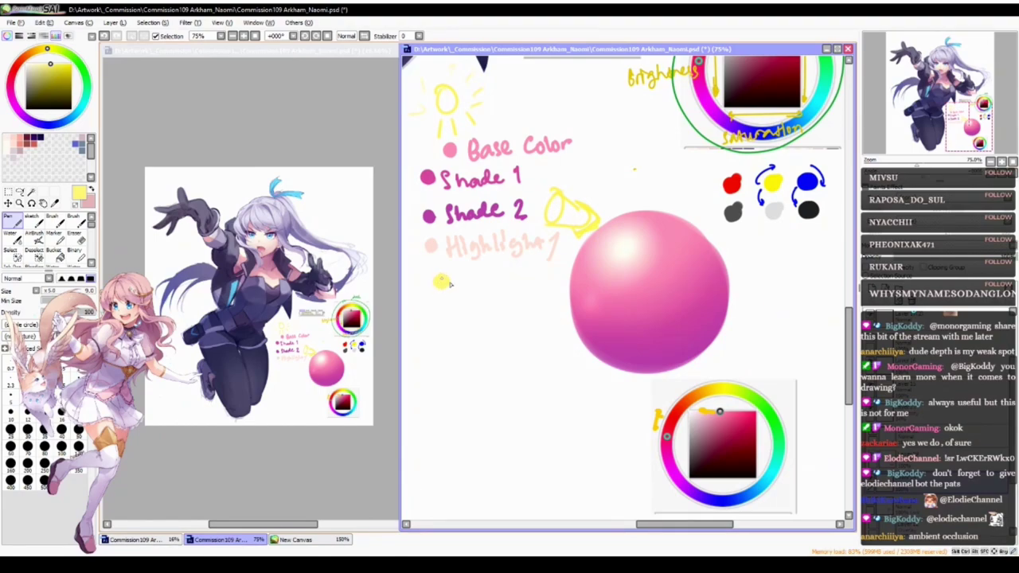
pyautogui.moveTo(460, 273)
pyautogui.mouseDown()
pyautogui.moveTo(468, 299)
pyautogui.moveTo(470, 275)
pyautogui.moveTo(485, 288)
pyautogui.moveTo(517, 278)
pyautogui.moveTo(513, 260)
pyautogui.moveTo(528, 279)
pyautogui.moveTo(552, 269)
pyautogui.moveTo(585, 275)
pyautogui.moveTo(570, 267)
pyautogui.moveTo(588, 279)
pyautogui.moveTo(593, 259)
pyautogui.moveTo(597, 277)
pyautogui.moveTo(625, 265)
pyautogui.moveTo(616, 283)
pyautogui.moveTo(629, 252)
pyautogui.moveTo(616, 310)
pyautogui.mouseUp()
pyautogui.scroll(2, 486, 286)
pyautogui.click(513, 258)
pyautogui.scroll(-2, 570, 340)
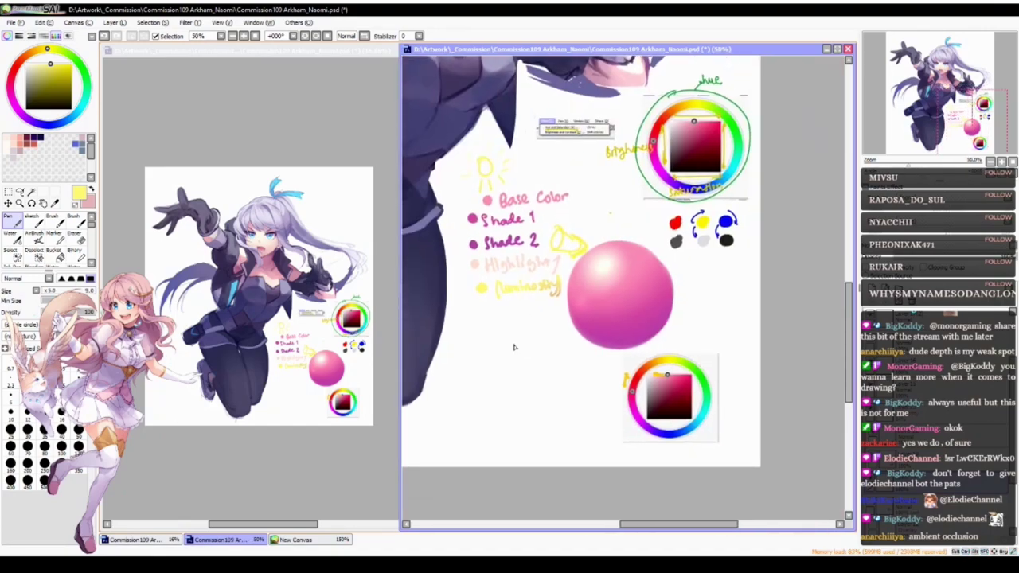
pyautogui.scroll(2, 523, 350)
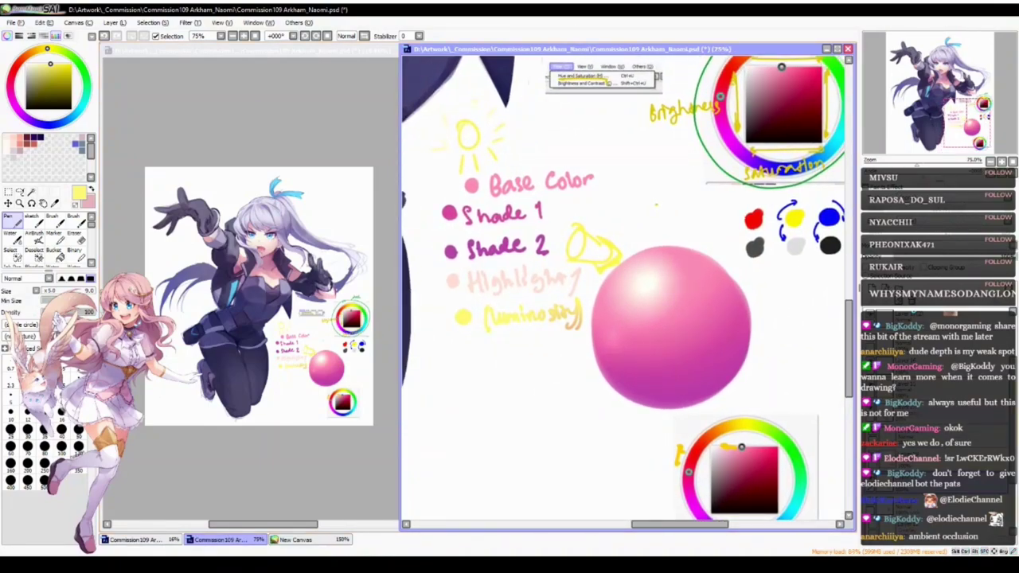
pyautogui.moveTo(521, 374); pyautogui.dragTo(534, 345)
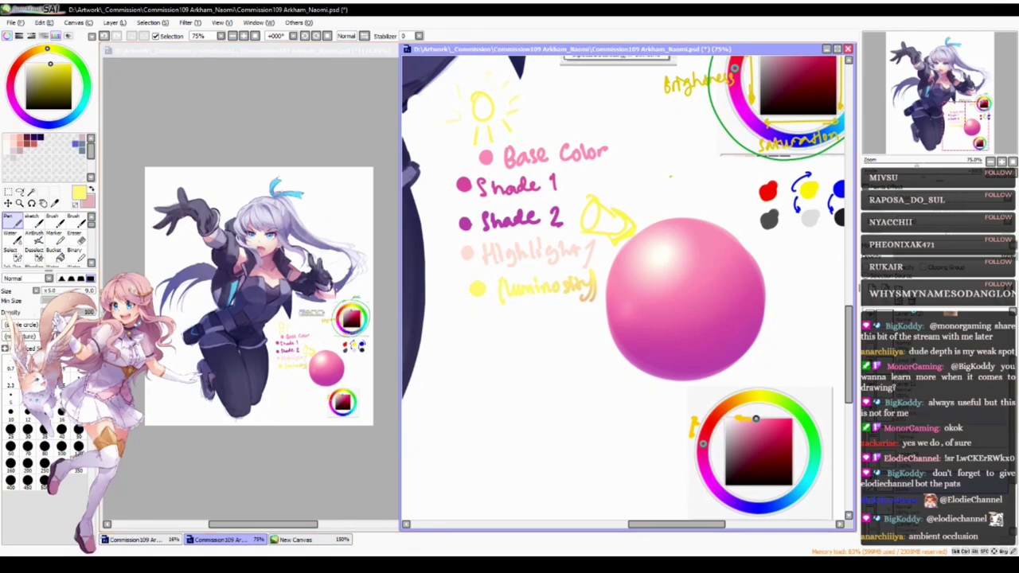
# - Paint a soft-edged green ground area beneath and around the bottom of the sphere with a large brush
pyautogui.scroll(-2, 589, 398)
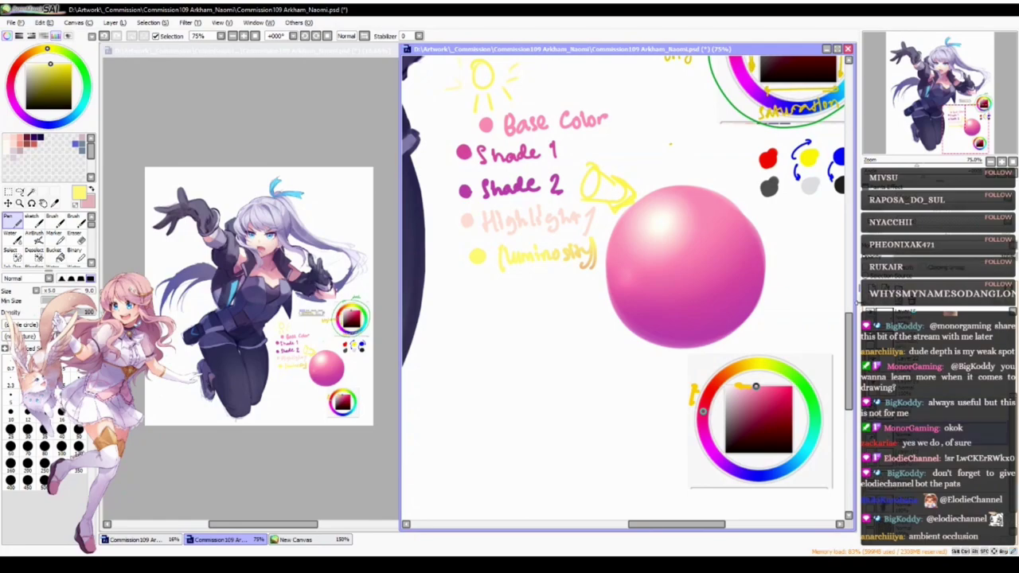
pyautogui.press('b')
pyautogui.click(83, 69)
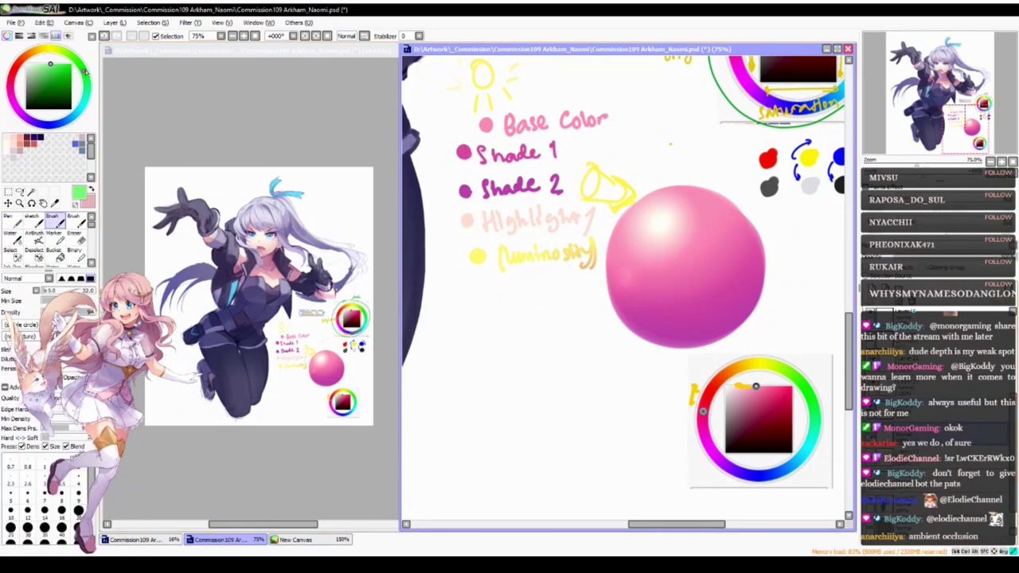
pyautogui.click(86, 87)
pyautogui.moveTo(62, 68)
pyautogui.mouseDown()
pyautogui.moveTo(55, 87)
pyautogui.moveTo(53, 70)
pyautogui.mouseUp()
pyautogui.moveTo(617, 290); pyautogui.dragTo(661, 288)
pyautogui.moveTo(606, 337); pyautogui.dragTo(706, 346)
pyautogui.hotkey('ctrl', 'z')
pyautogui.moveTo(625, 346)
pyautogui.mouseDown()
pyautogui.moveTo(752, 344)
pyautogui.moveTo(637, 358)
pyautogui.moveTo(777, 342)
pyautogui.mouseUp()
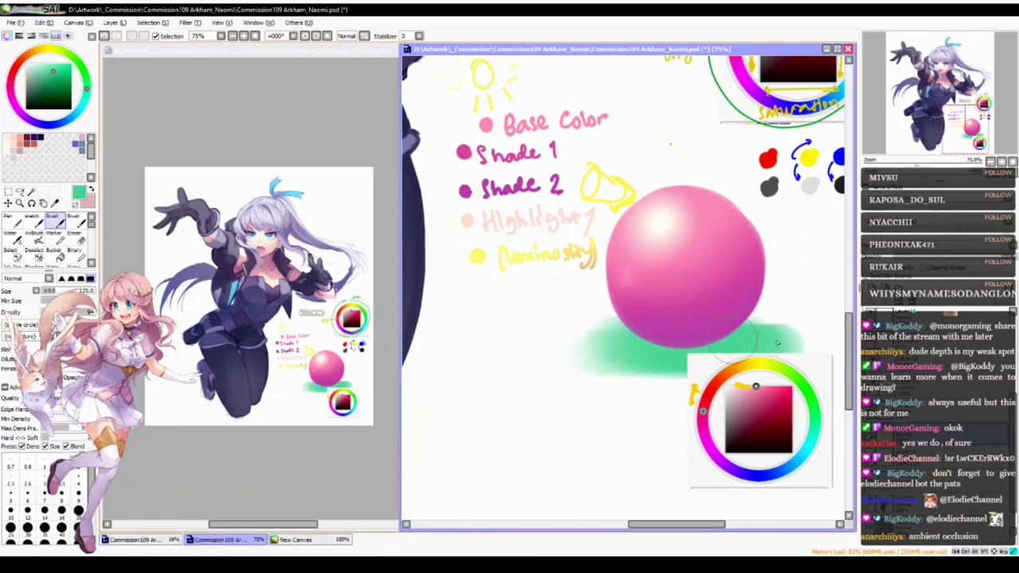
pyautogui.moveTo(719, 323)
pyautogui.mouseDown()
pyautogui.moveTo(645, 367)
pyautogui.moveTo(788, 351)
pyautogui.moveTo(796, 358)
pyautogui.moveTo(625, 356)
pyautogui.moveTo(672, 371)
pyautogui.moveTo(800, 318)
pyautogui.moveTo(785, 356)
pyautogui.moveTo(722, 362)
pyautogui.mouseUp()
# - Try a darker green cast shadow on the ground beneath the sphere
pyautogui.moveTo(49, 70); pyautogui.dragTo(47, 80)
pyautogui.moveTo(613, 366)
pyautogui.mouseDown()
pyautogui.moveTo(683, 349)
pyautogui.moveTo(646, 354)
pyautogui.moveTo(681, 336)
pyautogui.moveTo(650, 336)
pyautogui.mouseUp()
pyautogui.hotkey('ctrl', 'z')
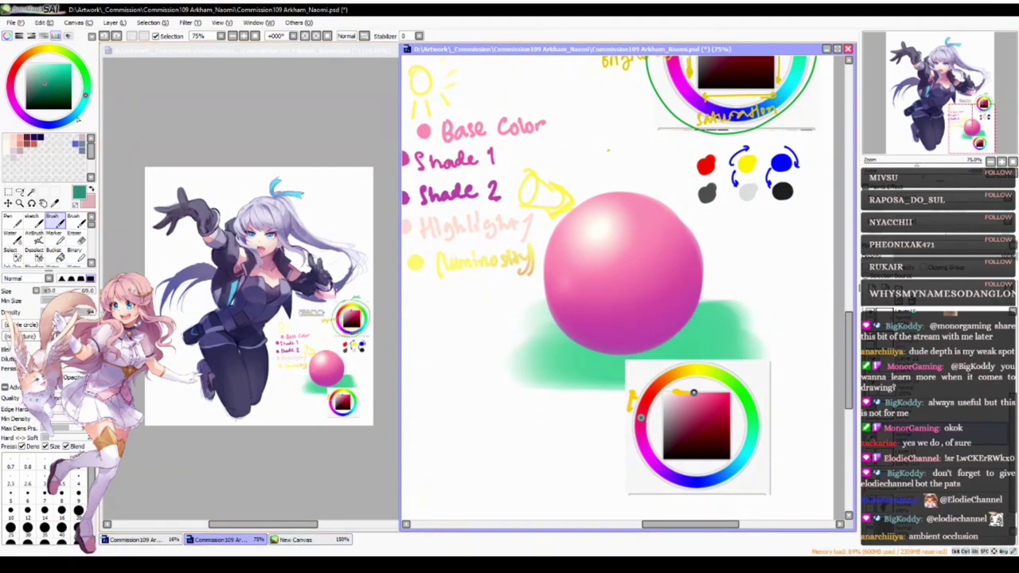
# - Paint a dark blue-teal cast shadow on the green ground at the sphere's lower right
pyautogui.moveTo(662, 345)
pyautogui.mouseDown()
pyautogui.moveTo(697, 326)
pyautogui.moveTo(636, 342)
pyautogui.moveTo(685, 339)
pyautogui.mouseUp()
pyautogui.hotkey('ctrl', 'z')
pyautogui.hotkey('ctrl', 'z')
pyautogui.hotkey('ctrl', 'z')
pyautogui.hotkey('ctrl', 'z')
pyautogui.moveTo(778, 430)
pyautogui.mouseDown()
pyautogui.moveTo(739, 481)
pyautogui.moveTo(777, 464)
pyautogui.mouseUp()
pyautogui.hotkey('ctrl', 'z')
pyautogui.hotkey('ctrl', 'z')
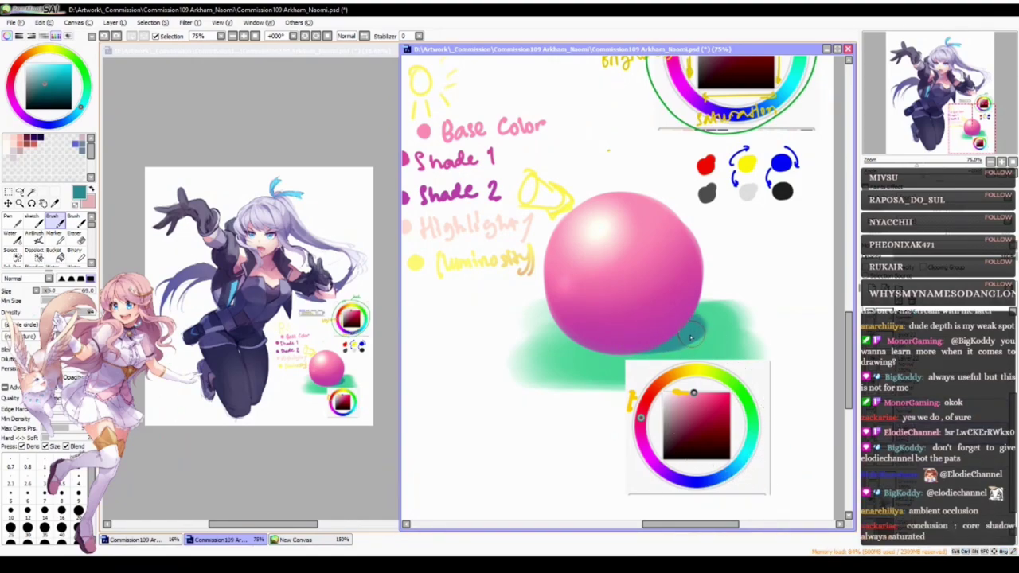
pyautogui.moveTo(697, 323)
pyautogui.mouseDown()
pyautogui.moveTo(649, 345)
pyautogui.moveTo(681, 325)
pyautogui.moveTo(659, 344)
pyautogui.moveTo(689, 333)
pyautogui.moveTo(620, 341)
pyautogui.moveTo(686, 333)
pyautogui.moveTo(673, 337)
pyautogui.moveTo(680, 321)
pyautogui.moveTo(647, 342)
pyautogui.moveTo(681, 316)
pyautogui.moveTo(663, 340)
pyautogui.moveTo(684, 338)
pyautogui.moveTo(613, 343)
pyautogui.moveTo(671, 332)
pyautogui.moveTo(668, 323)
pyautogui.moveTo(665, 345)
pyautogui.moveTo(680, 329)
pyautogui.moveTo(675, 316)
pyautogui.moveTo(678, 340)
pyautogui.moveTo(696, 318)
pyautogui.moveTo(677, 338)
pyautogui.mouseUp()
pyautogui.hotkey('ctrl', 'z')
pyautogui.hotkey('ctrl', 'z')
pyautogui.hotkey('ctrl', 'z')
pyautogui.hotkey('ctrl', 'z')
pyautogui.hotkey('ctrl', 'z')
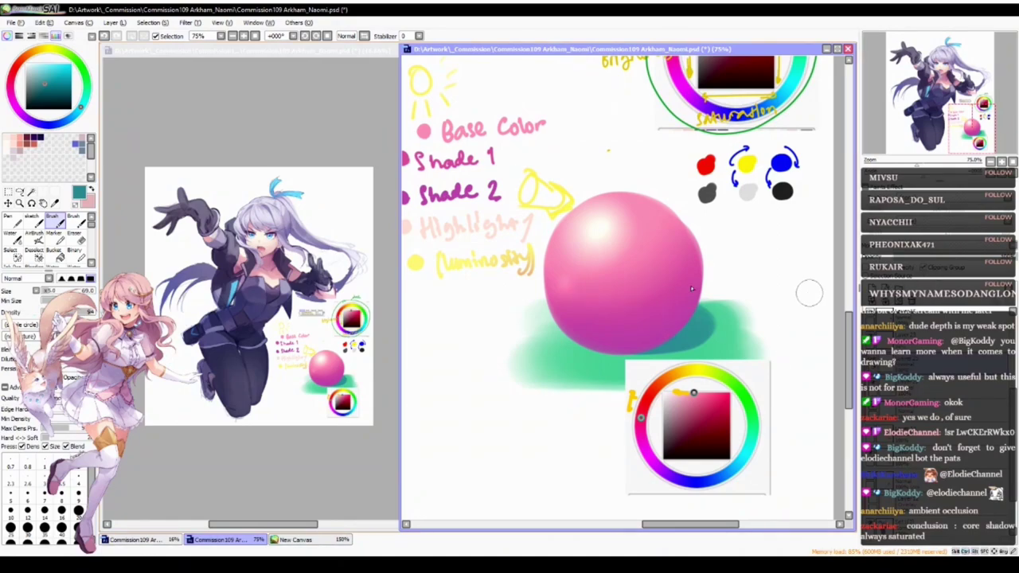
# - Sample the ground's green, paint a thin reflected light along the sphere's lower-right edge, and blend it softly
pyautogui.moveTo(669, 337)
pyautogui.keyDown('ctrl'); pyautogui.keyDown('alt'); pyautogui.mouseDown()
pyautogui.moveTo(685, 309)
pyautogui.moveTo(639, 347)
pyautogui.moveTo(688, 312)
pyautogui.moveTo(639, 349)
pyautogui.moveTo(696, 303)
pyautogui.moveTo(658, 344)
pyautogui.moveTo(673, 333)
pyautogui.moveTo(696, 301)
pyautogui.moveTo(688, 329)
pyautogui.moveTo(687, 319)
pyautogui.moveTo(672, 333)
pyautogui.moveTo(692, 318)
pyautogui.mouseUp(); pyautogui.keyUp('alt'); pyautogui.keyUp('ctrl')
pyautogui.hotkey('ctrl', 'z')
pyautogui.hotkey('ctrl', 'z')
pyautogui.hotkey('ctrl', 'z')
pyautogui.hotkey('ctrl', 'z')
pyautogui.keyDown('alt'); pyautogui.click(721, 343); pyautogui.keyUp('alt')
pyautogui.hotkey('ctrl', 'z')
pyautogui.moveTo(693, 306); pyautogui.dragTo(649, 347)
pyautogui.hotkey('ctrl', 'z')
pyautogui.moveTo(693, 307); pyautogui.dragTo(665, 336)
pyautogui.hotkey('ctrl', 'z')
pyautogui.moveTo(694, 300)
pyautogui.mouseDown()
pyautogui.moveTo(648, 350)
pyautogui.moveTo(694, 304)
pyautogui.moveTo(659, 344)
pyautogui.moveTo(689, 315)
pyautogui.mouseUp()
pyautogui.hotkey('ctrl', 'z')
pyautogui.hotkey('ctrl', 'z')
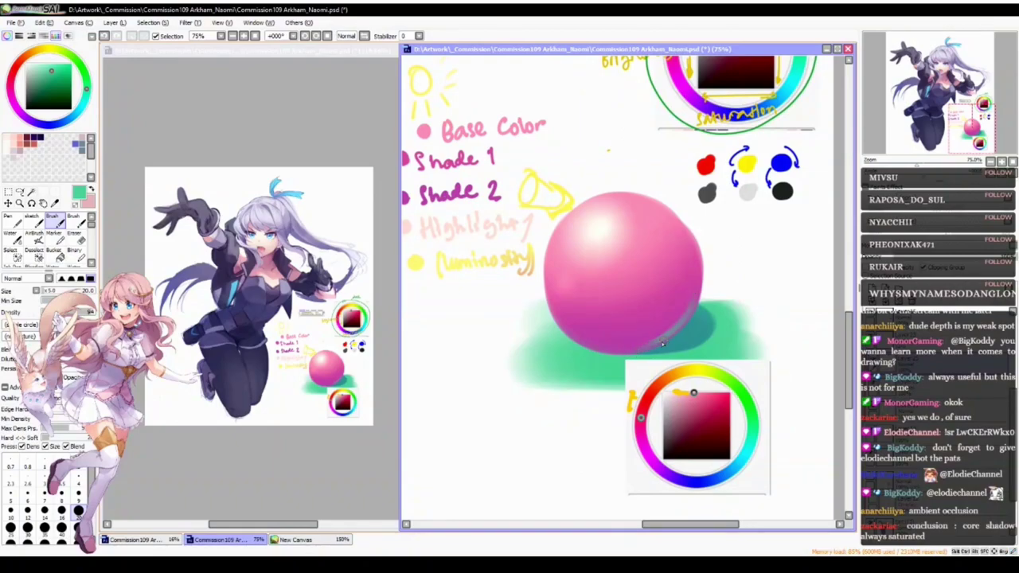
pyautogui.press('c')
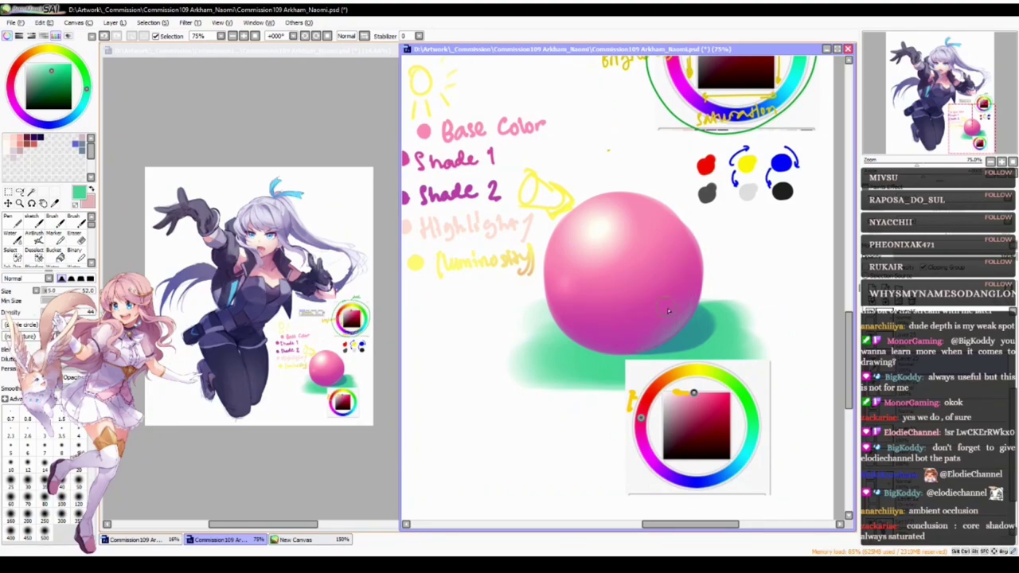
# - Add a green swatch below the luminosity label and handwrite "Backlight" beside it
pyautogui.press('space')
pyautogui.moveTo(573, 387); pyautogui.dragTo(597, 402)
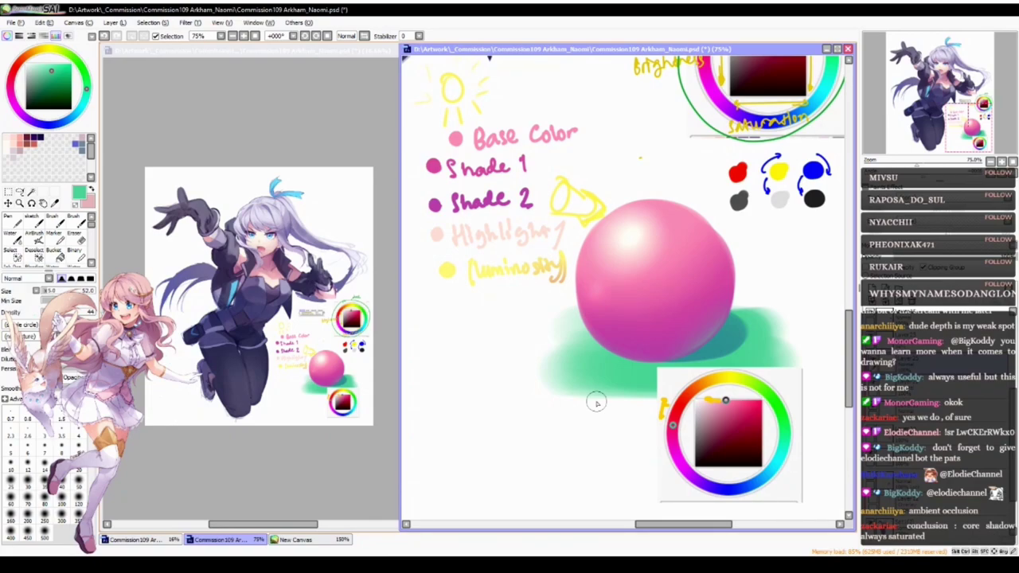
pyautogui.press('n')
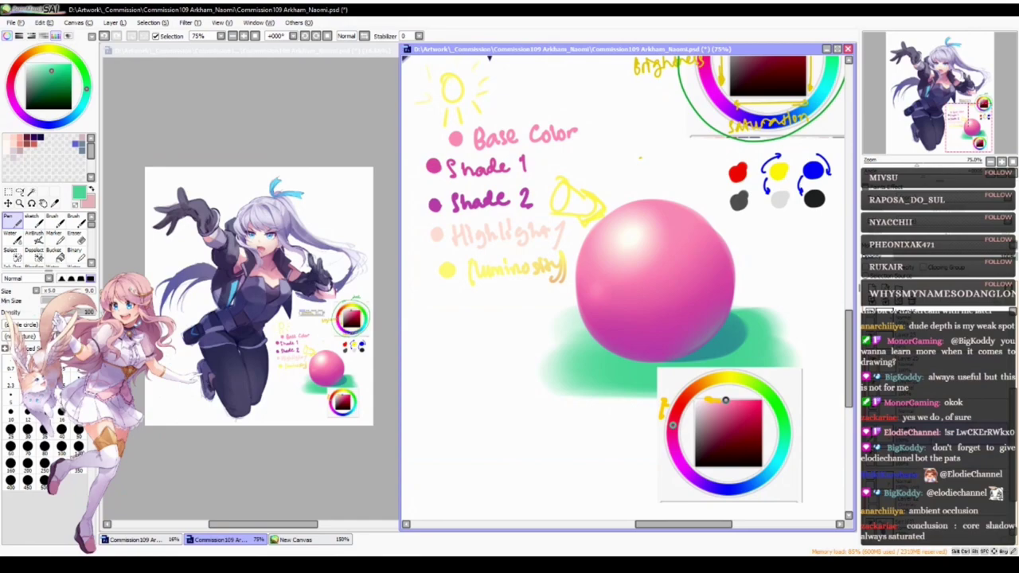
pyautogui.click(443, 310)
pyautogui.moveTo(465, 322)
pyautogui.keyDown('ctrl'); pyautogui.keyDown('alt'); pyautogui.mouseDown()
pyautogui.moveTo(466, 311)
pyautogui.moveTo(464, 319)
pyautogui.moveTo(486, 310)
pyautogui.mouseUp(); pyautogui.keyUp('alt'); pyautogui.keyUp('ctrl')
pyautogui.hotkey('ctrl', 'z')
pyautogui.hotkey('ctrl', 'z')
pyautogui.hotkey('ctrl', 'z')
pyautogui.hotkey('ctrl', 'z')
pyautogui.moveTo(456, 293)
pyautogui.mouseDown()
pyautogui.moveTo(497, 302)
pyautogui.moveTo(506, 289)
pyautogui.moveTo(546, 296)
pyautogui.mouseUp()
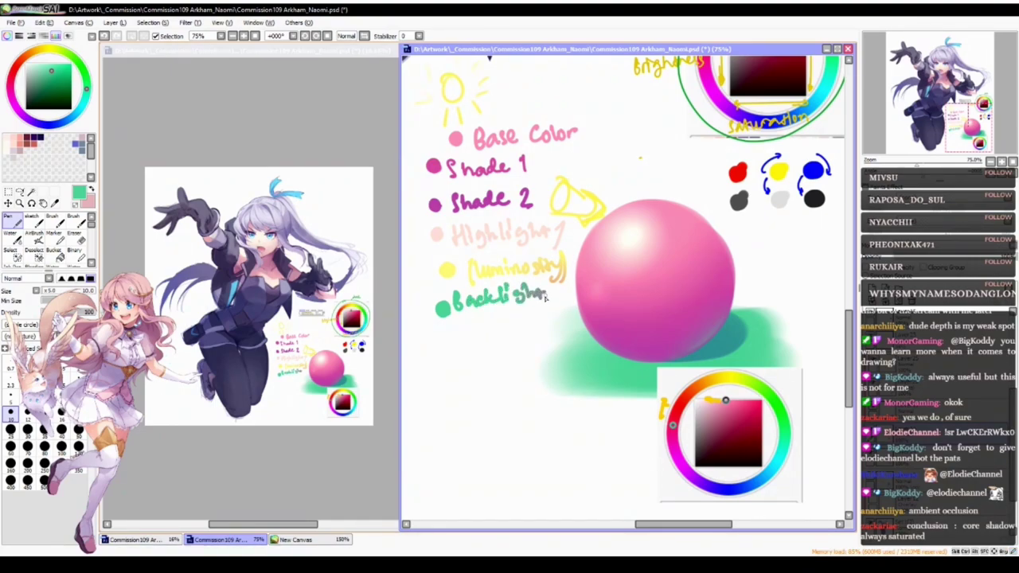
# - Examine the shading on the character illustration from the upper body to the legs, next to the color notes
pyautogui.moveTo(632, 393); pyautogui.dragTo(628, 404)
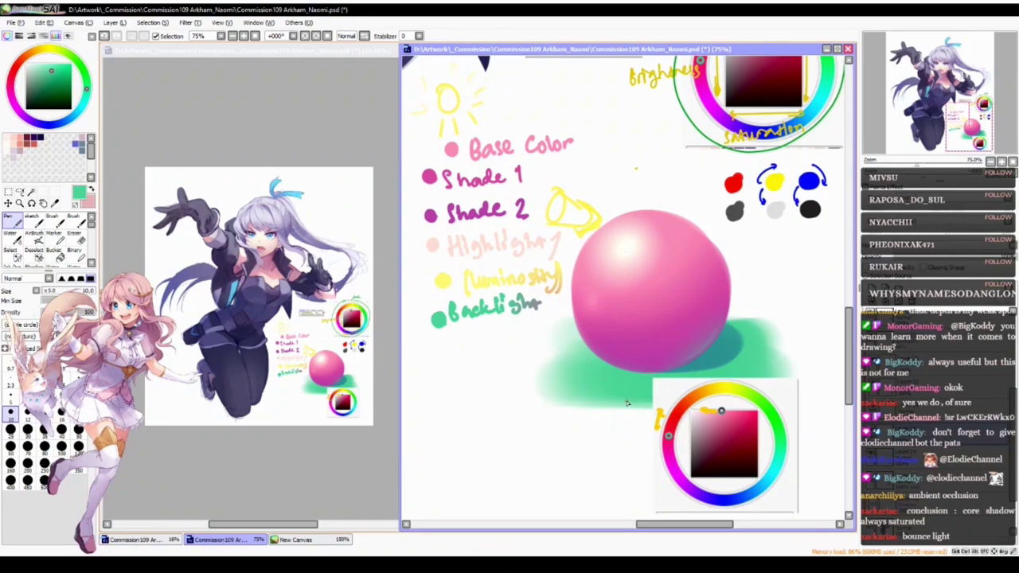
pyautogui.moveTo(583, 272); pyautogui.dragTo(546, 500)
pyautogui.moveTo(588, 363); pyautogui.dragTo(736, 493)
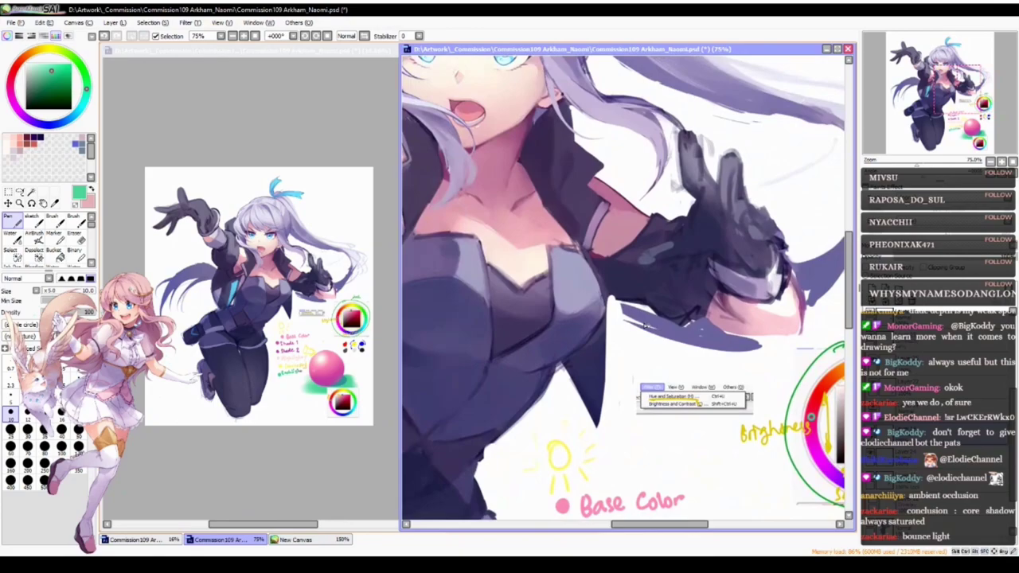
pyautogui.keyDown('ctrl'); pyautogui.keyDown('alt'); pyautogui.click(589, 326); pyautogui.keyUp('alt'); pyautogui.keyUp('ctrl')
pyautogui.keyDown('ctrl'); pyautogui.keyDown('alt'); pyautogui.click(557, 358); pyautogui.keyUp('alt'); pyautogui.keyUp('ctrl')
pyautogui.moveTo(538, 375); pyautogui.dragTo(617, 370)
pyautogui.keyDown('ctrl'); pyautogui.click(575, 430); pyautogui.keyUp('ctrl')
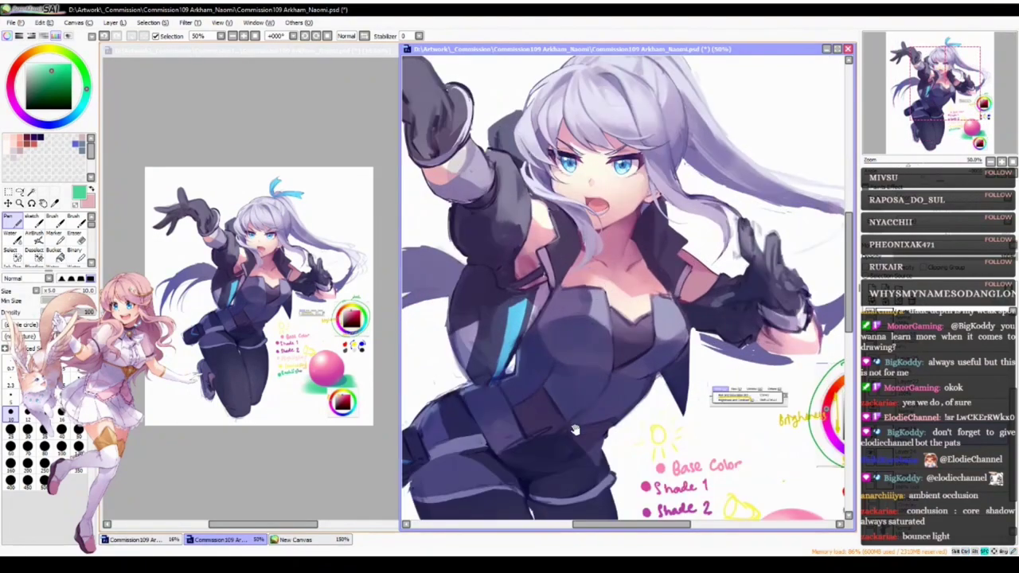
pyautogui.scroll(-5, 575, 430)
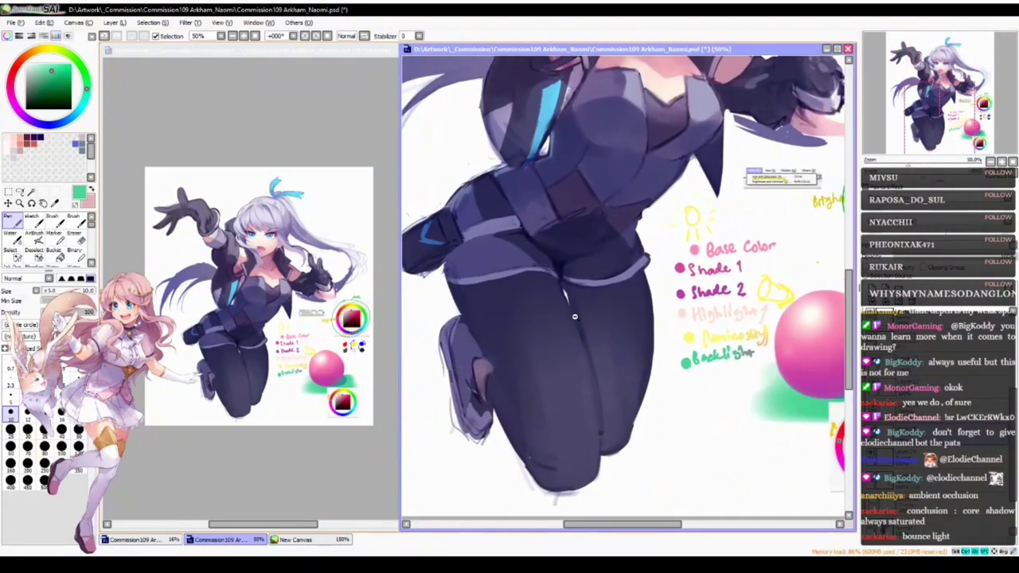
pyautogui.scroll(-2, 575, 316)
pyautogui.scroll(1, 618, 273)
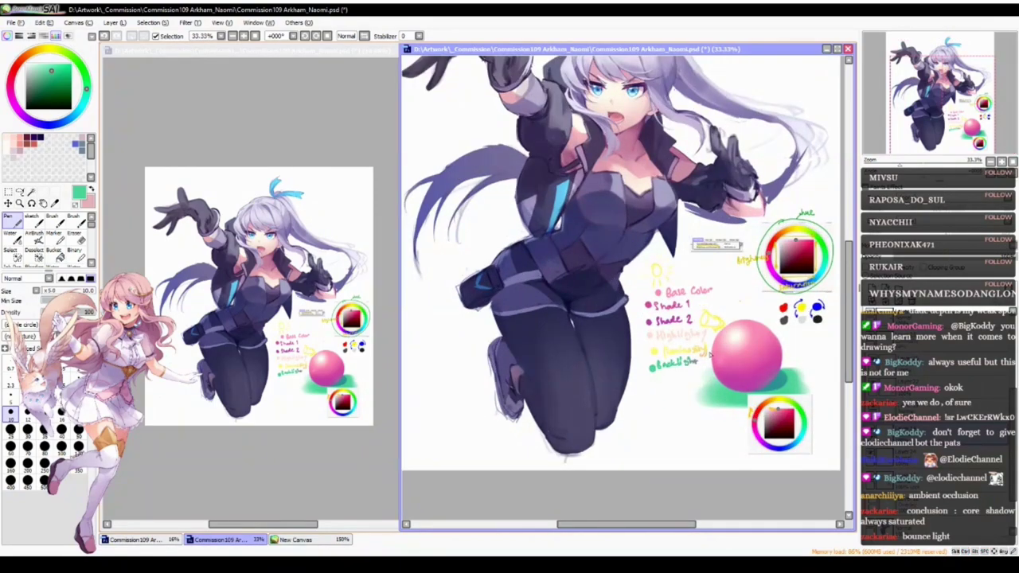
pyautogui.scroll(1, 669, 335)
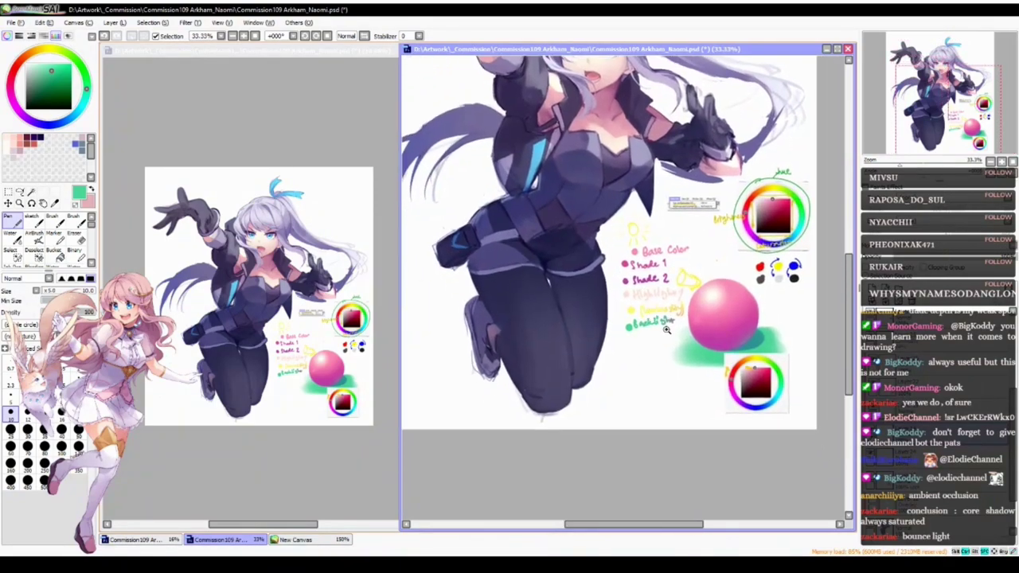
pyautogui.scroll(1, 669, 331)
pyautogui.moveTo(602, 262); pyautogui.dragTo(560, 274)
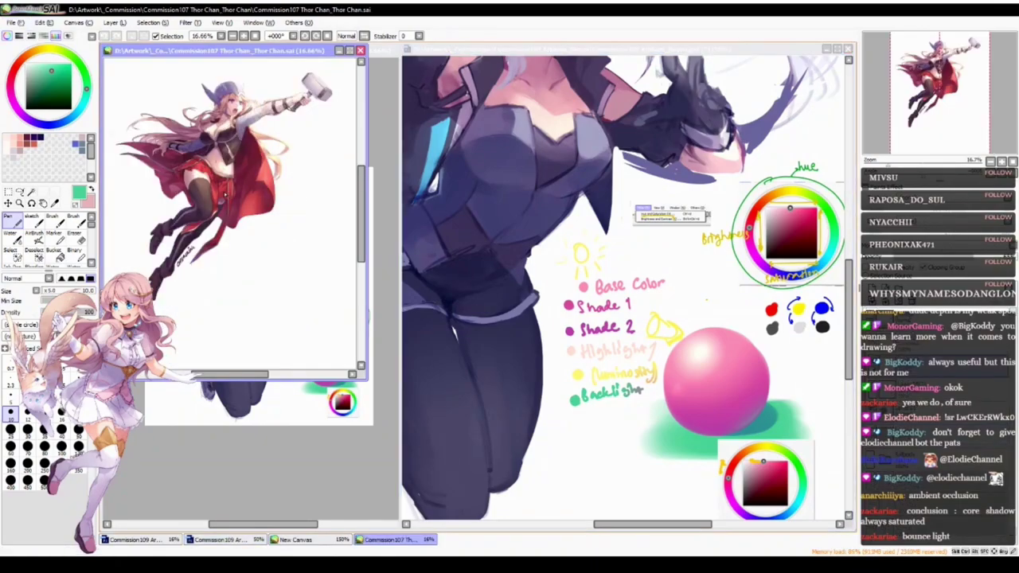
# - Enlarge the Thor Chan illustration's window beside the color notes and bring the cape into close view
pyautogui.moveTo(364, 371); pyautogui.dragTo(544, 525)
pyautogui.moveTo(101, 160); pyautogui.dragTo(214, 159)
pyautogui.moveTo(415, 46); pyautogui.dragTo(372, 48)
pyautogui.moveTo(214, 206); pyautogui.dragTo(116, 205)
pyautogui.scroll(3, 341, 239)
pyautogui.moveTo(338, 293); pyautogui.dragTo(321, 293)
pyautogui.scroll(1, 322, 293)
pyautogui.moveTo(199, 343); pyautogui.dragTo(399, 235)
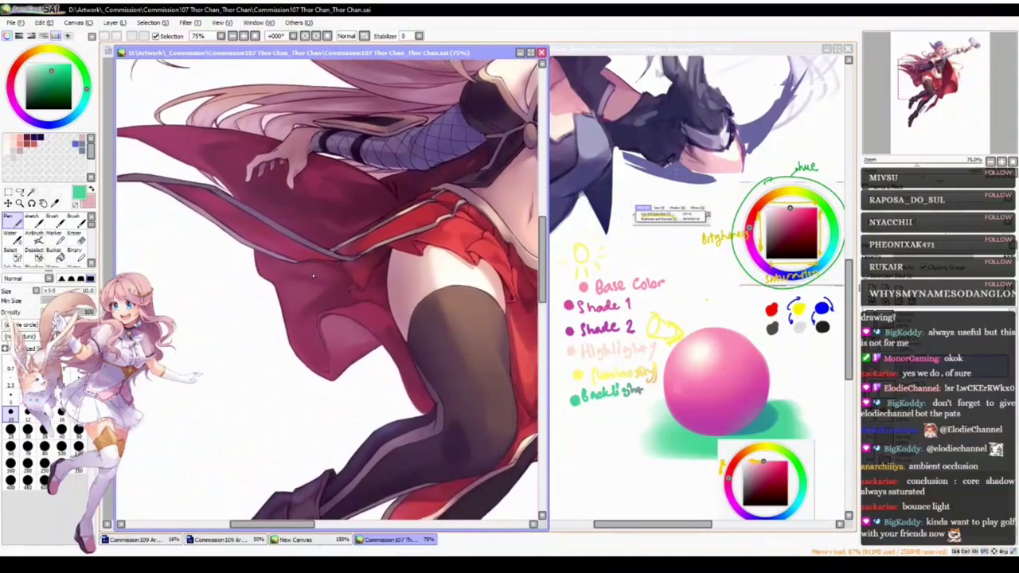
# - Try circling the lighter fold at the bottom of Thor Chan's cape with the dark-rendering pen stroke
pyautogui.keyDown('ctrl'); pyautogui.click(330, 323); pyautogui.keyUp('ctrl')
pyautogui.moveTo(341, 282)
pyautogui.mouseDown()
pyautogui.moveTo(319, 401)
pyautogui.moveTo(417, 306)
pyautogui.moveTo(313, 302)
pyautogui.mouseUp()
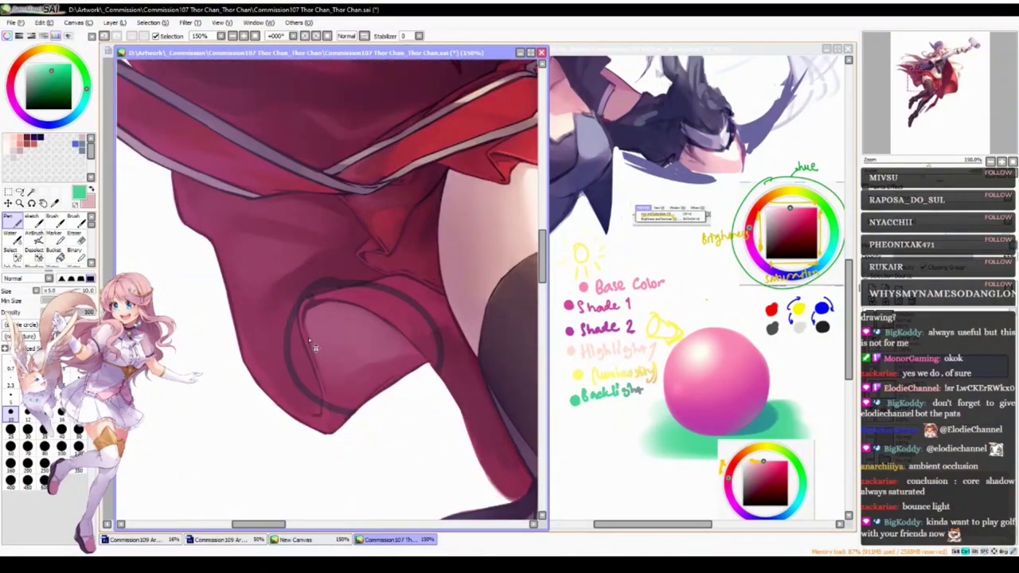
pyautogui.hotkey('ctrl', 'z')
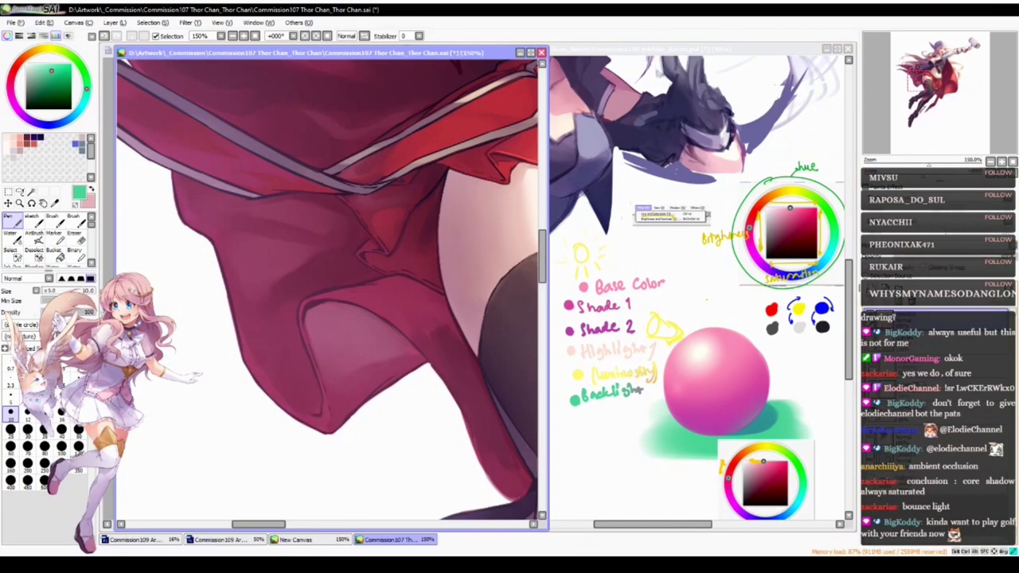
# - Circle four areas of the cape in yellow, from the light lower fold up to the trimmed edge
pyautogui.click(45, 50)
pyautogui.moveTo(339, 289)
pyautogui.mouseDown()
pyautogui.moveTo(277, 339)
pyautogui.moveTo(425, 335)
pyautogui.moveTo(326, 275)
pyautogui.mouseUp()
pyautogui.moveTo(254, 225)
pyautogui.mouseDown()
pyautogui.moveTo(300, 223)
pyautogui.moveTo(227, 217)
pyautogui.mouseUp()
pyautogui.moveTo(201, 188)
pyautogui.mouseDown()
pyautogui.moveTo(169, 193)
pyautogui.moveTo(287, 172)
pyautogui.mouseUp()
pyautogui.moveTo(179, 121); pyautogui.dragTo(247, 134)
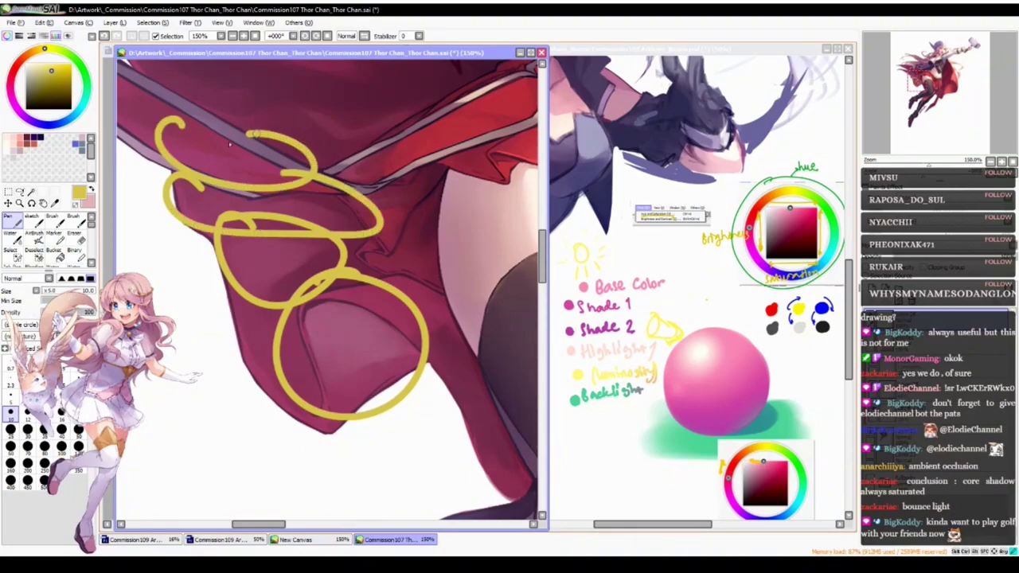
# - Try marking further areas across Thor Chan's cape, up to the part beside her hand, with yellow pen strokes
pyautogui.keyDown('ctrl'); pyautogui.keyDown('alt'); pyautogui.click(268, 255); pyautogui.keyUp('alt'); pyautogui.keyUp('ctrl')
pyautogui.moveTo(301, 319); pyautogui.dragTo(292, 337)
pyautogui.moveTo(310, 292)
pyautogui.mouseDown()
pyautogui.moveTo(336, 316)
pyautogui.moveTo(322, 383)
pyautogui.mouseUp()
pyautogui.hotkey('ctrl', 'z')
pyautogui.moveTo(217, 262); pyautogui.dragTo(339, 387)
pyautogui.moveTo(233, 208)
pyautogui.mouseDown()
pyautogui.moveTo(171, 243)
pyautogui.moveTo(270, 223)
pyautogui.mouseUp()
pyautogui.moveTo(368, 268)
pyautogui.mouseDown()
pyautogui.moveTo(405, 281)
pyautogui.moveTo(435, 267)
pyautogui.moveTo(393, 261)
pyautogui.mouseUp()
pyautogui.moveTo(433, 401)
pyautogui.mouseDown()
pyautogui.moveTo(387, 366)
pyautogui.moveTo(323, 264)
pyautogui.mouseUp()
pyautogui.scroll(-4, 322, 264)
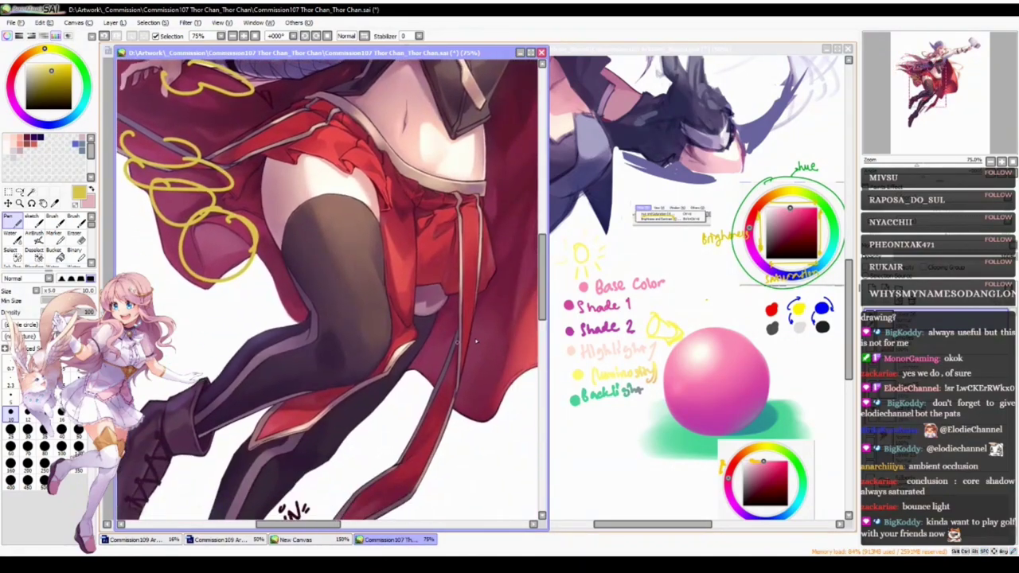
# - Undo all the yellow circles on Thor Chan's cape
pyautogui.hotkey('ctrl', 'z')
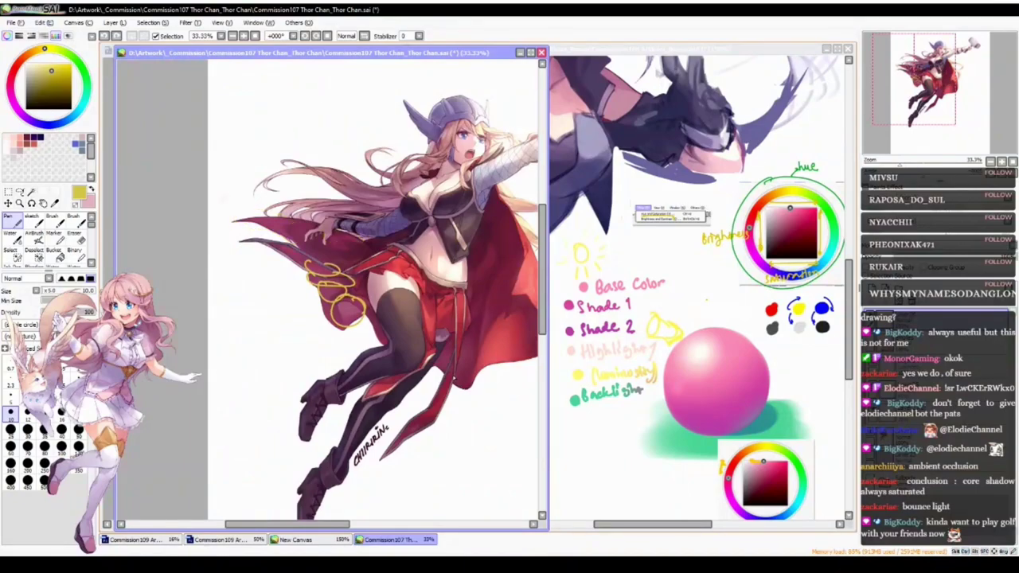
pyautogui.hotkey('ctrl', 'z')
pyautogui.hotkey('ctrl', 'z')
pyautogui.hotkey('ctrl', 'z')
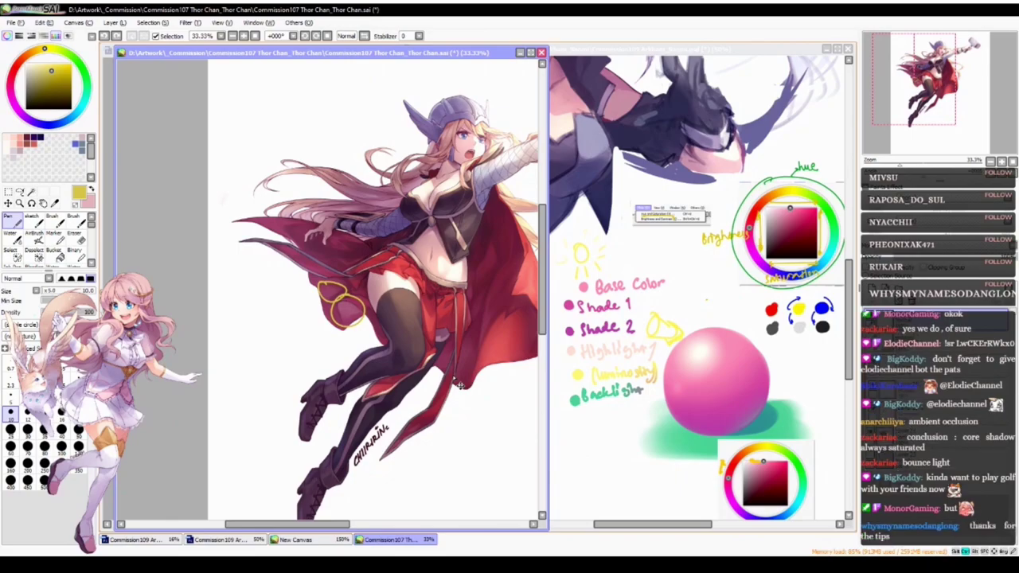
pyautogui.hotkey('ctrl', 'z')
pyautogui.hotkey('ctrl', 'z')
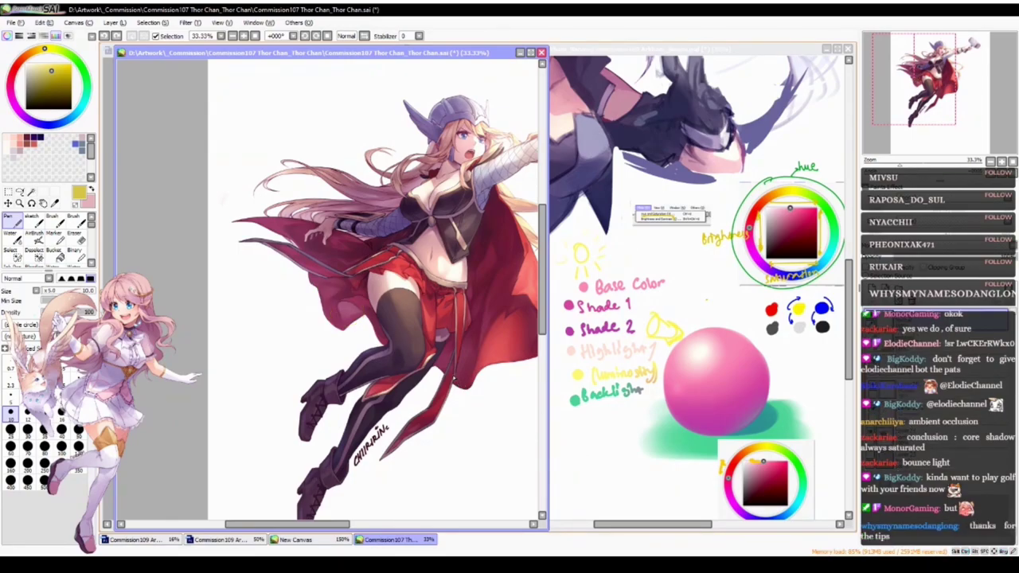
# - Try outlining the shin and foot planes of Thor Chan's upper boot with yellow pen strokes
pyautogui.scroll(5, 348, 422)
pyautogui.moveTo(283, 357)
pyautogui.mouseDown()
pyautogui.moveTo(274, 400)
pyautogui.moveTo(336, 350)
pyautogui.moveTo(364, 298)
pyautogui.moveTo(325, 320)
pyautogui.mouseUp()
pyautogui.moveTo(279, 414)
pyautogui.mouseDown()
pyautogui.moveTo(262, 481)
pyautogui.moveTo(312, 437)
pyautogui.mouseUp()
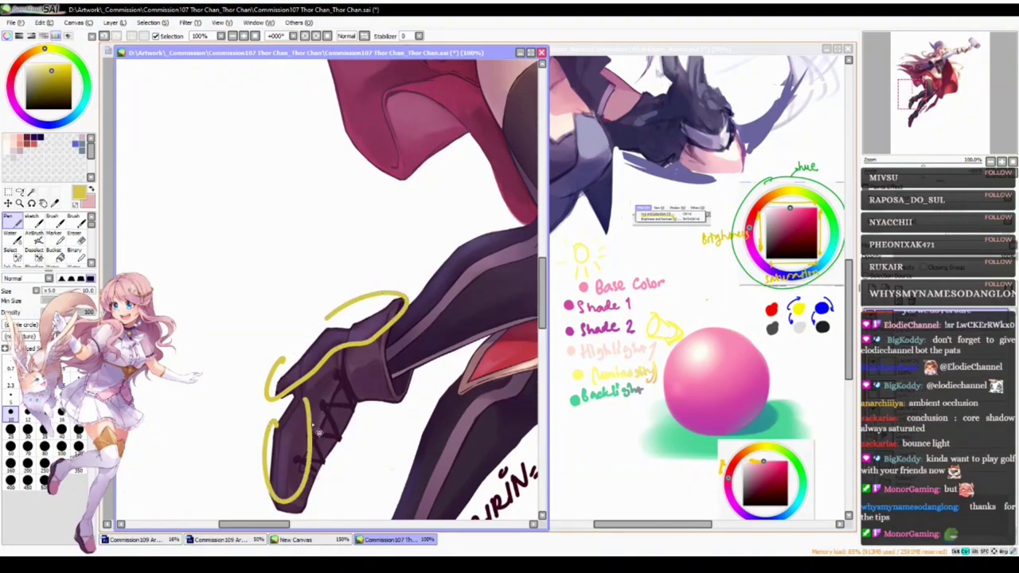
pyautogui.hotkey('ctrl', 'z')
pyautogui.hotkey('ctrl', 'z')
pyautogui.scroll(-5, 434, 402)
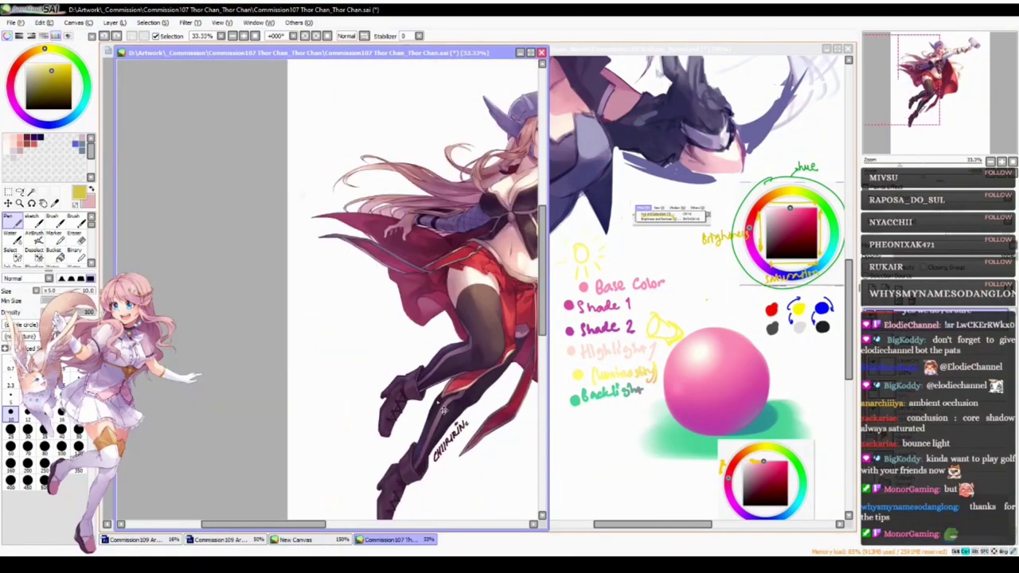
# - Examine the whole Thor Chan figure from the hammer down to the boots
pyautogui.moveTo(441, 399); pyautogui.dragTo(407, 396)
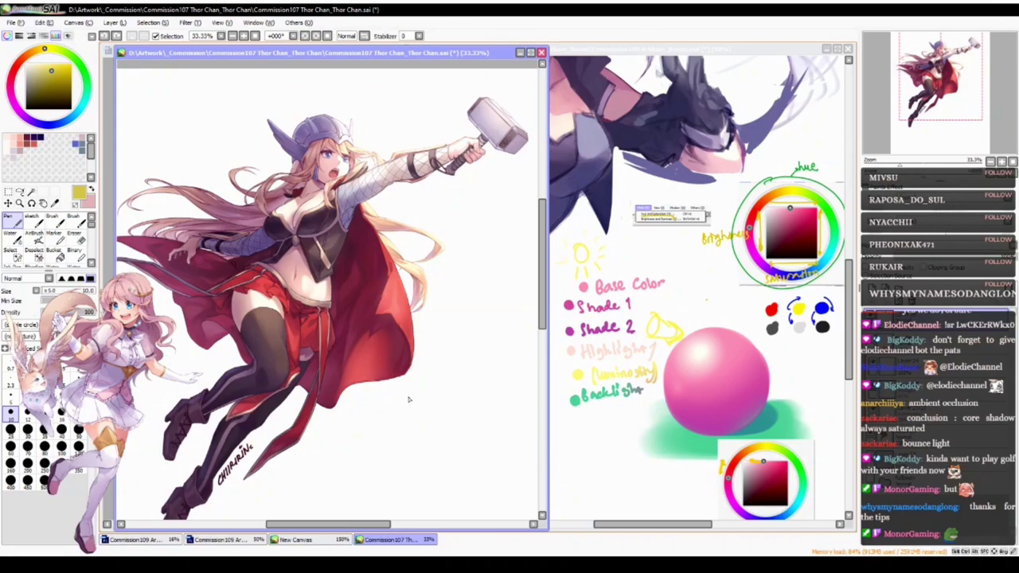
pyautogui.press('space')
pyautogui.moveTo(475, 330); pyautogui.dragTo(443, 364)
pyautogui.hotkey('ctrl', 'alt', 'space')
pyautogui.keyDown('ctrl'); pyautogui.keyDown('alt'); pyautogui.click(430, 343); pyautogui.keyUp('alt'); pyautogui.keyUp('ctrl')
pyautogui.scroll(2, 443, 364)
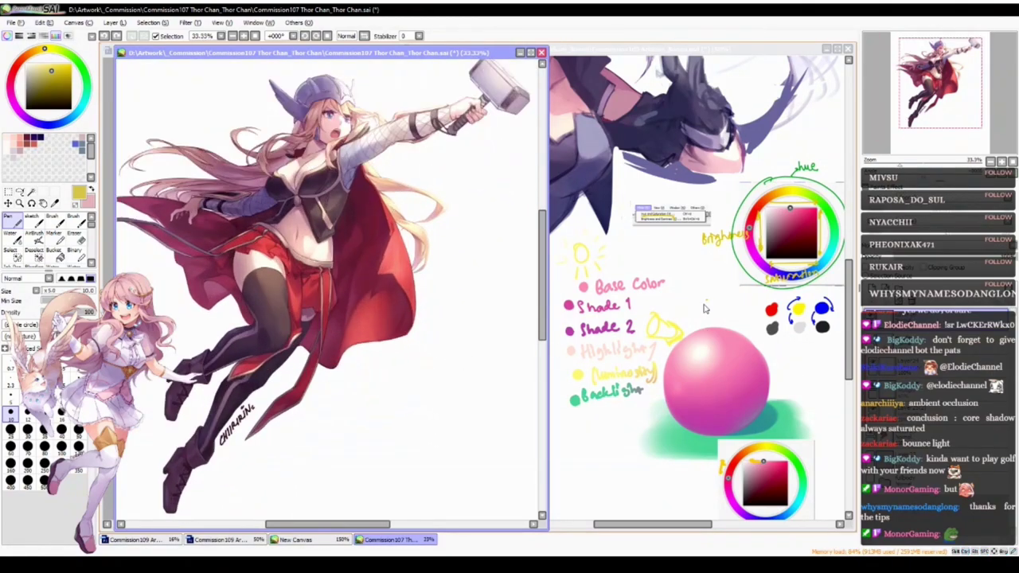
# - Show the entire silver-haired character illustration and its color notes next to the Thor Chan artwork
pyautogui.click(700, 276)
pyautogui.moveTo(700, 276); pyautogui.dragTo(708, 389)
pyautogui.moveTo(678, 323); pyautogui.dragTo(720, 300)
pyautogui.hotkey('ctrl', 'alt', 'space')
pyautogui.keyDown('ctrl'); pyautogui.keyDown('alt'); pyautogui.click(720, 300); pyautogui.keyUp('alt'); pyautogui.keyUp('ctrl')
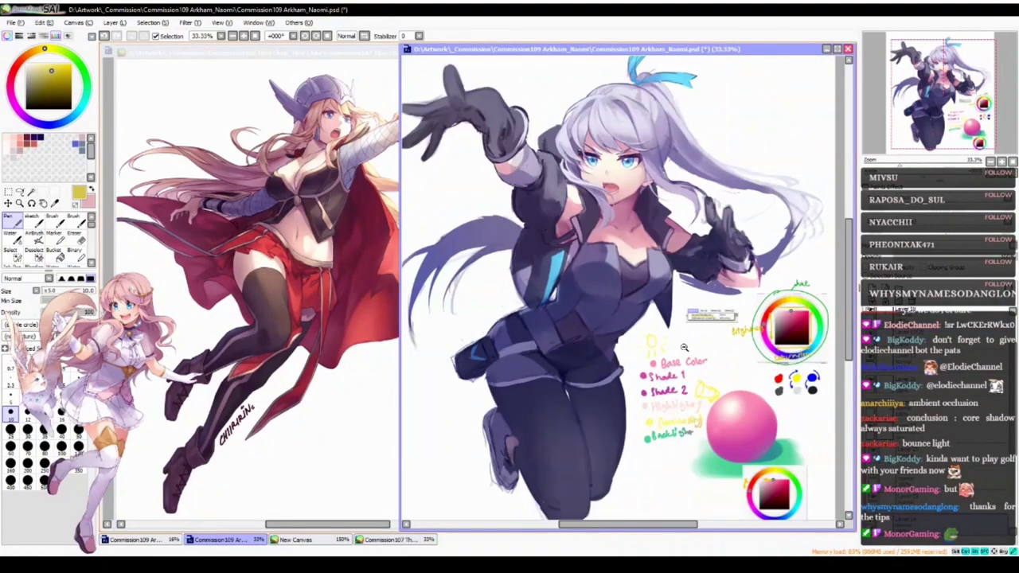
pyautogui.keyDown('ctrl'); pyautogui.keyDown('alt'); pyautogui.click(701, 399); pyautogui.keyUp('alt'); pyautogui.keyUp('ctrl')
pyautogui.moveTo(700, 396); pyautogui.dragTo(677, 365)
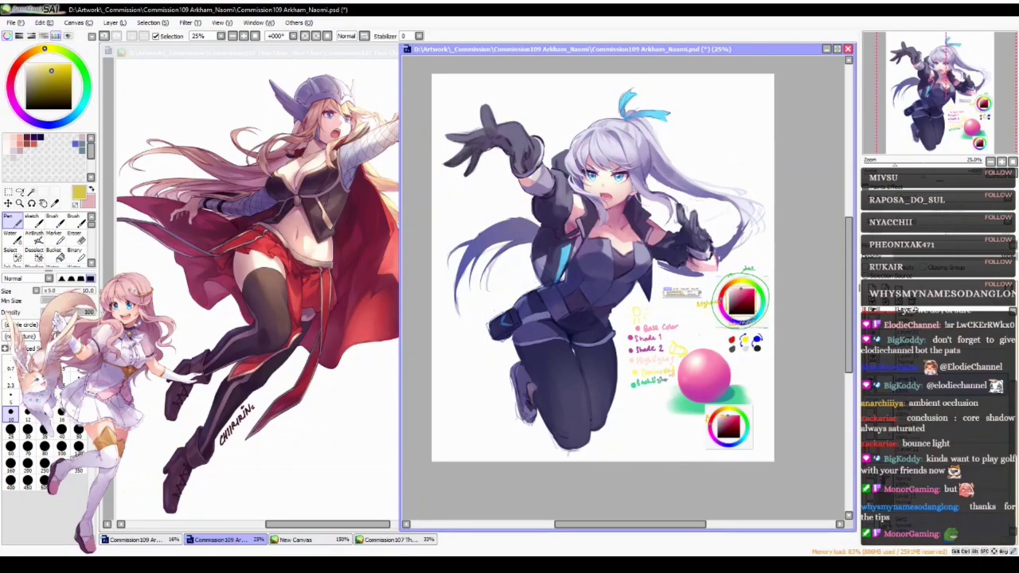
# - Hide and restore the silver-haired character's layers and the shading alone to compare the flat and shaded versions
pyautogui.click(871, 442)
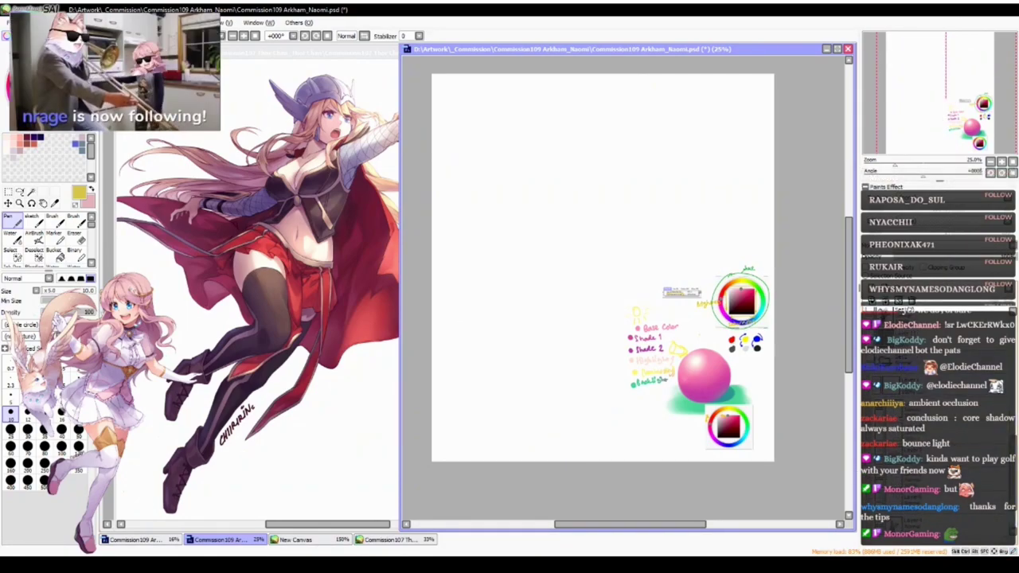
pyautogui.hotkey('ctrl', 'z')
pyautogui.scroll(-1, 602, 262)
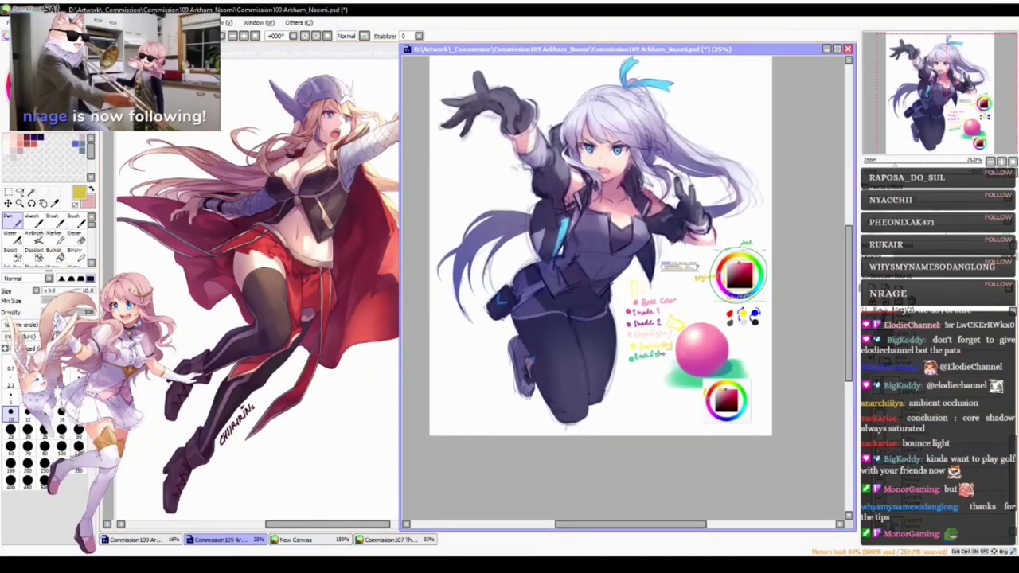
pyautogui.hotkey('ctrl', 'z')
pyautogui.hotkey('ctrl', 'z')
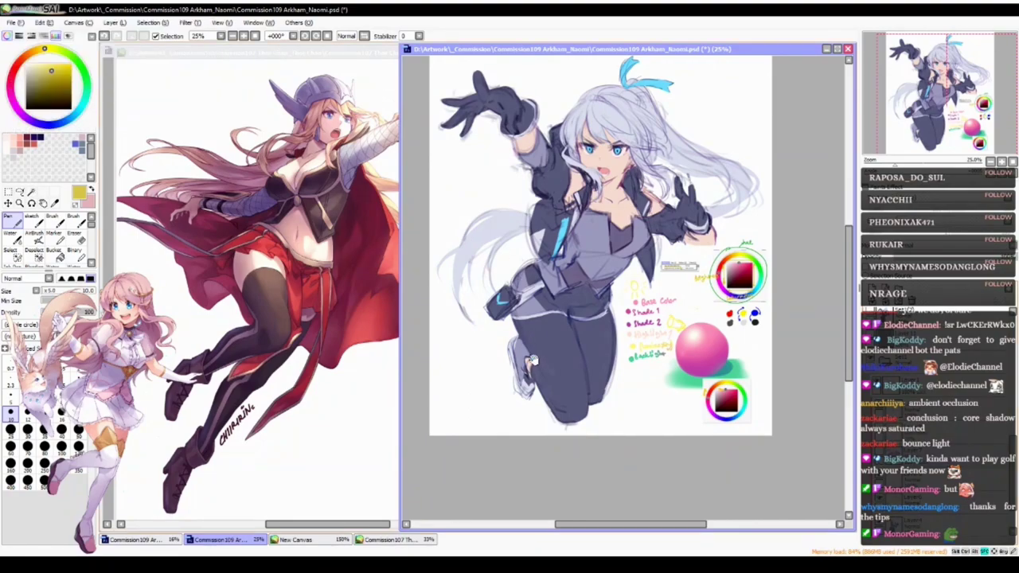
pyautogui.moveTo(535, 360); pyautogui.dragTo(530, 366)
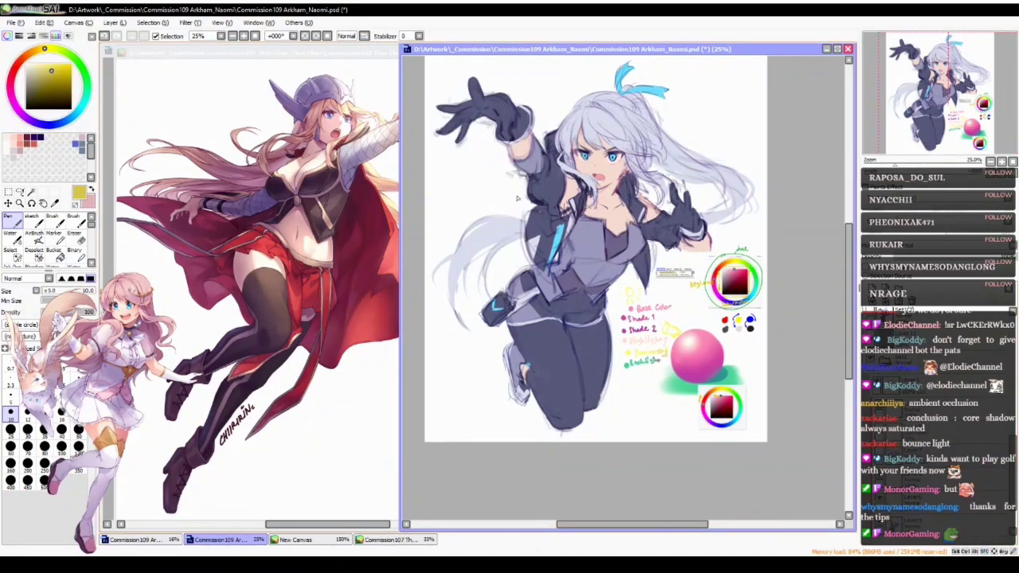
pyautogui.scroll(1, 550, 209)
pyautogui.moveTo(645, 311); pyautogui.dragTo(654, 335)
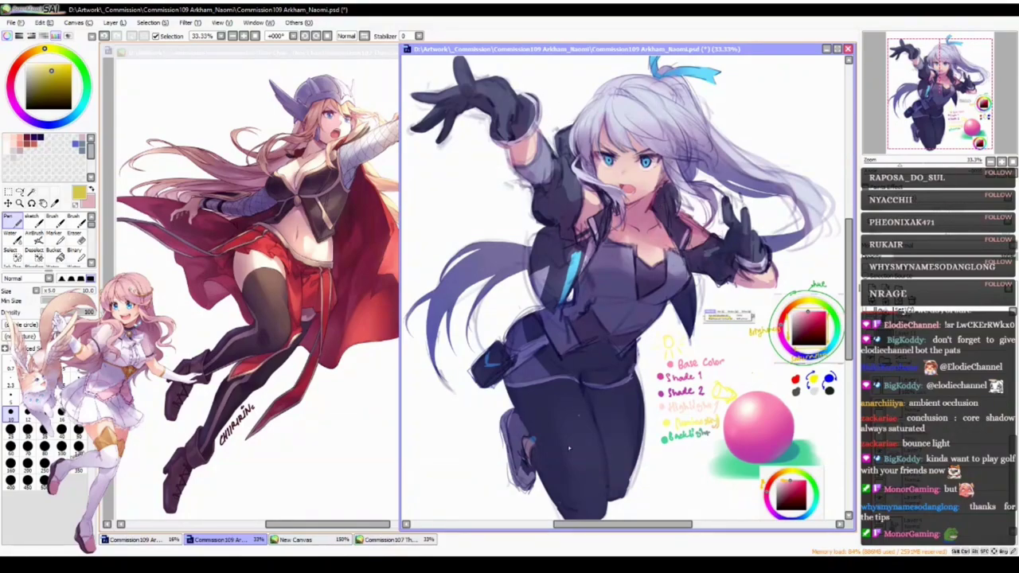
# - Try circling the silver-haired character's hips and legs with a yellow pen stroke
pyautogui.moveTo(557, 293)
pyautogui.mouseDown()
pyautogui.moveTo(500, 343)
pyautogui.moveTo(593, 502)
pyautogui.mouseUp()
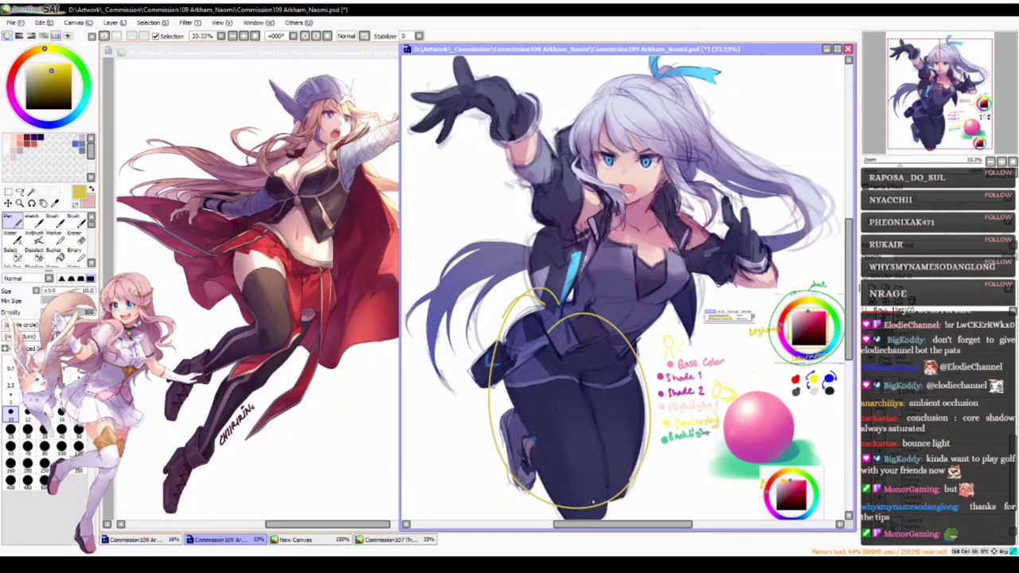
pyautogui.hotkey('ctrl', 'z')
pyautogui.scroll(-1, 590, 422)
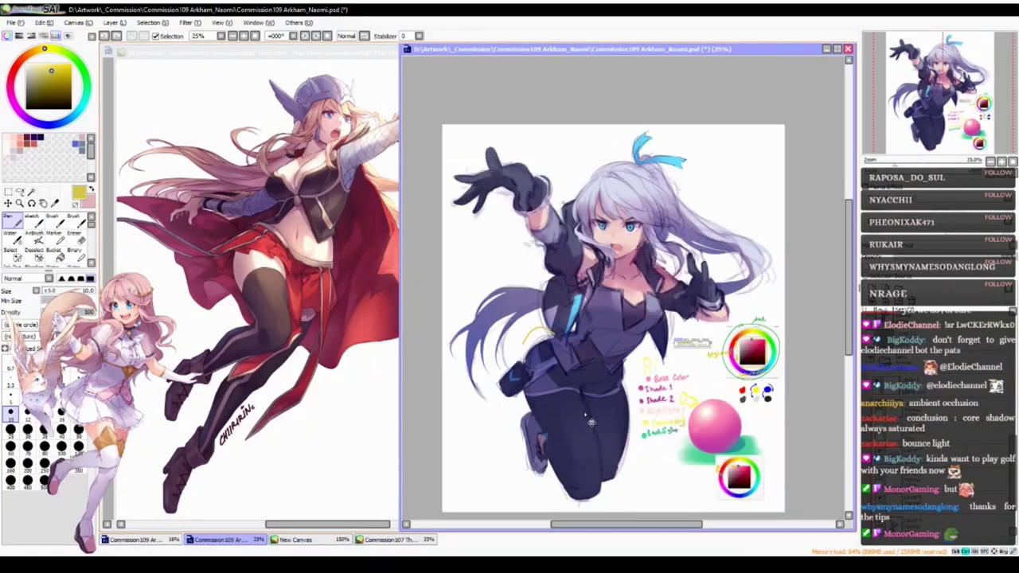
# - Try marking the silver-haired character's outstretched forearm and other gloved hand with yellow pen strokes
pyautogui.moveTo(547, 170)
pyautogui.mouseDown()
pyautogui.moveTo(560, 209)
pyautogui.moveTo(544, 216)
pyautogui.moveTo(567, 193)
pyautogui.moveTo(511, 242)
pyautogui.moveTo(540, 237)
pyautogui.moveTo(565, 253)
pyautogui.mouseUp()
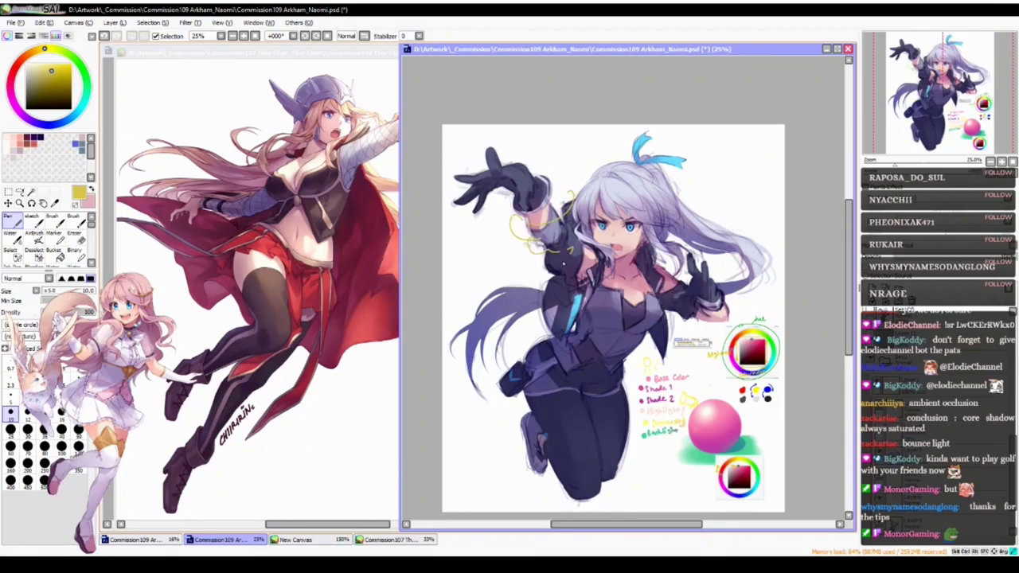
pyautogui.moveTo(686, 253)
pyautogui.mouseDown()
pyautogui.moveTo(692, 295)
pyautogui.moveTo(720, 247)
pyautogui.moveTo(712, 299)
pyautogui.mouseUp()
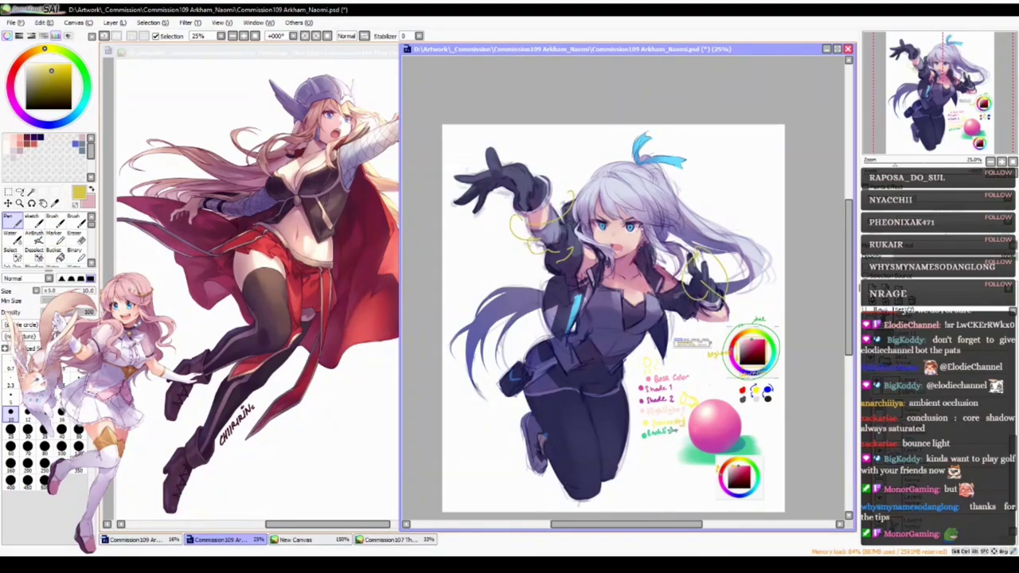
pyautogui.hotkey('ctrl', 'z')
pyautogui.hotkey('ctrl', 'z')
pyautogui.hotkey('ctrl', 'z')
pyautogui.hotkey('ctrl', 'z')
pyautogui.hotkey('ctrl', 'z')
pyautogui.hotkey('ctrl', 'z')
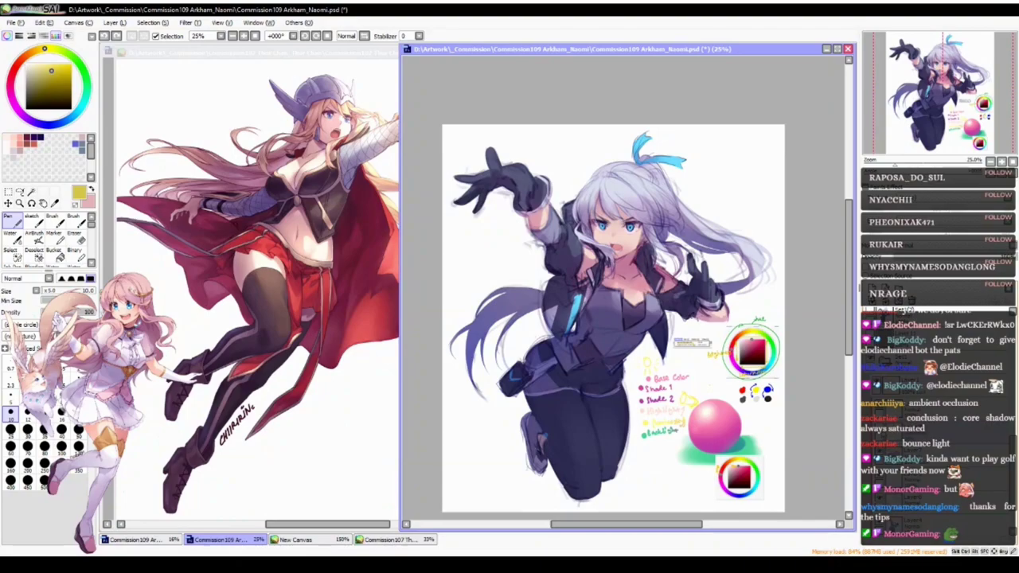
pyautogui.hotkey('ctrl', 'z')
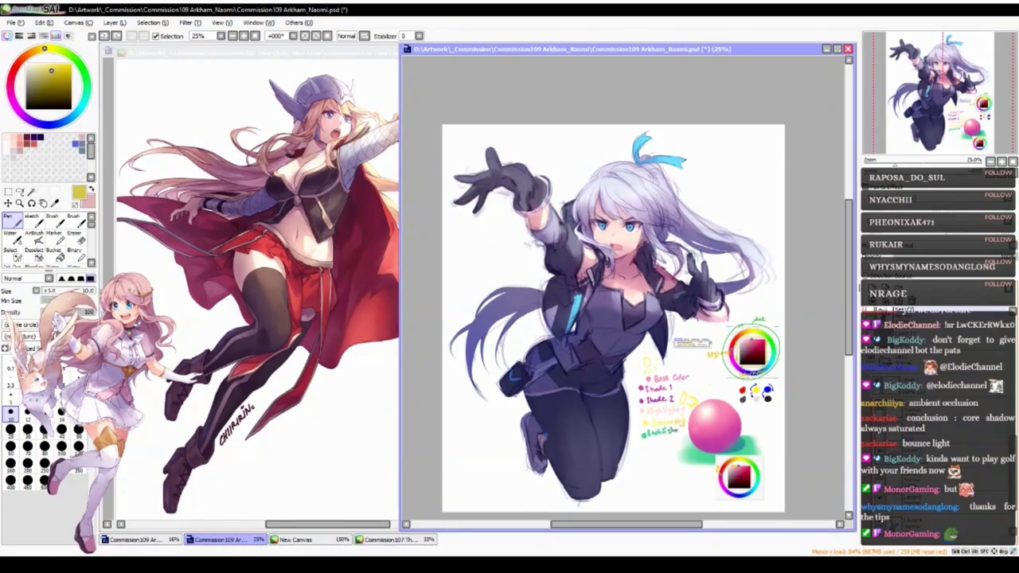
# - Examine the shading on the silver-haired character's face and torso up close
pyautogui.moveTo(628, 343)
pyautogui.mouseDown()
pyautogui.moveTo(627, 360)
pyautogui.moveTo(630, 349)
pyautogui.mouseUp()
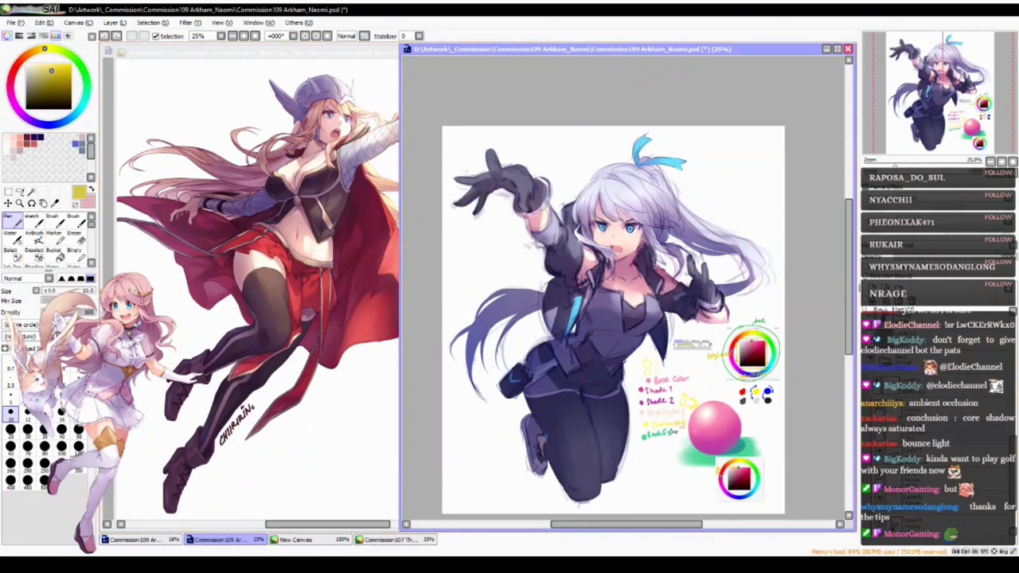
pyautogui.scroll(1, 597, 267)
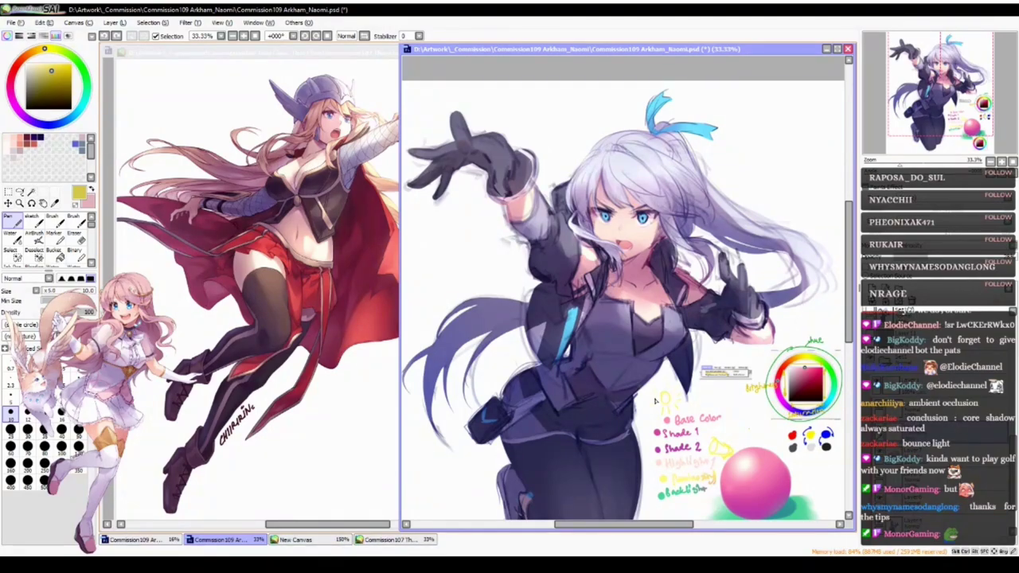
pyautogui.keyDown('ctrl'); pyautogui.click(636, 325); pyautogui.keyUp('ctrl')
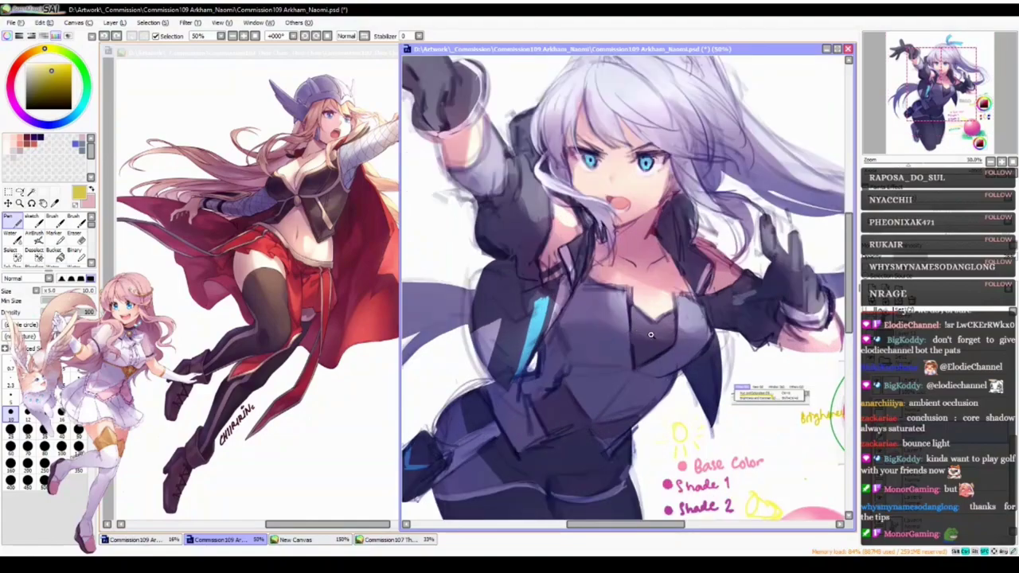
pyautogui.keyDown('ctrl'); pyautogui.keyDown('alt'); pyautogui.click(614, 353); pyautogui.keyUp('alt'); pyautogui.keyUp('ctrl')
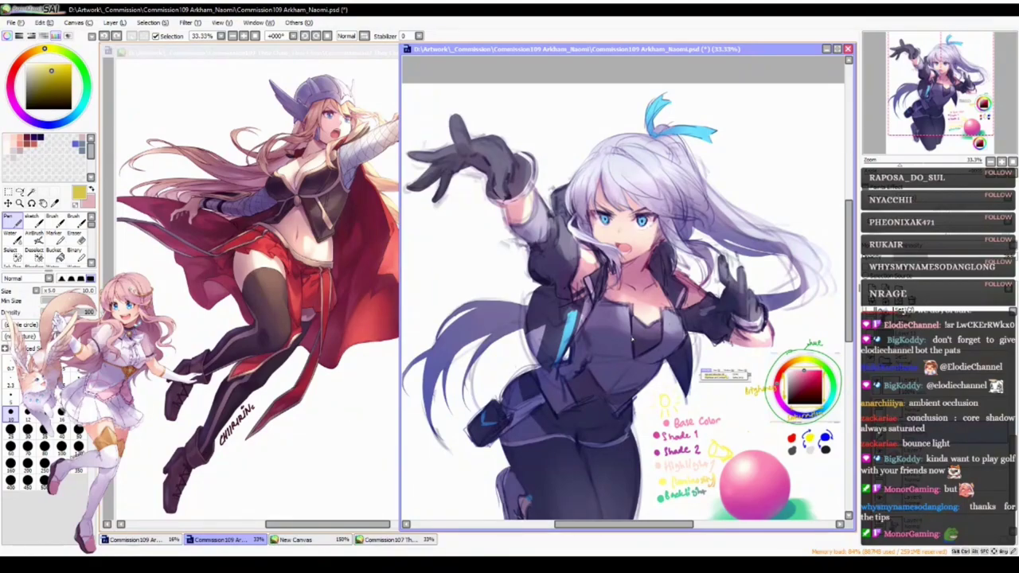
# - Compare the Thor Chan illustration before and after its last change by switching between the two states several times
pyautogui.click(324, 285)
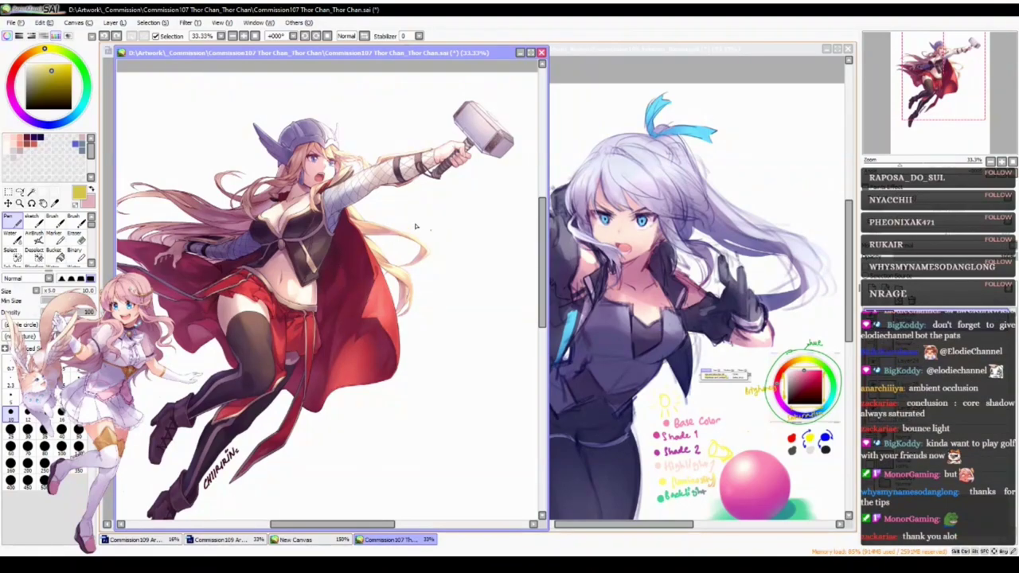
pyautogui.moveTo(291, 220); pyautogui.dragTo(313, 244)
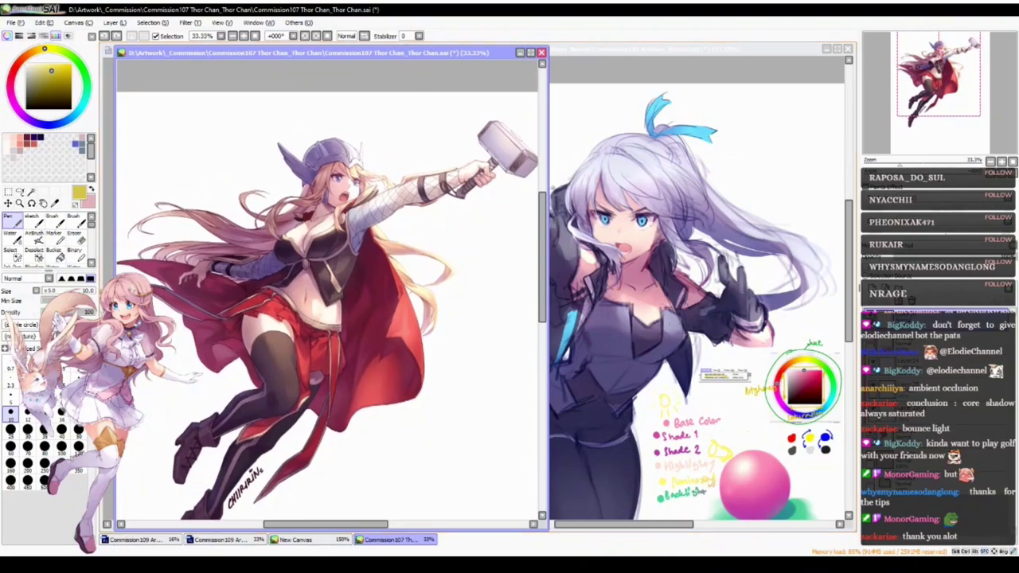
pyautogui.hotkey('ctrl', 'z')
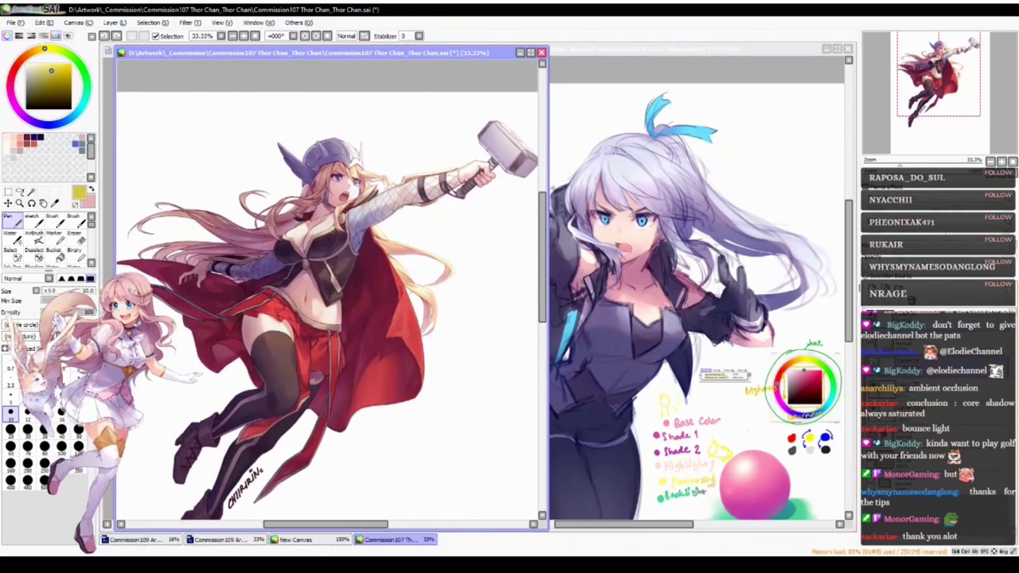
pyautogui.hotkey('ctrl', 'y')
pyautogui.hotkey('ctrl', 'z')
pyautogui.hotkey('ctrl', 'y')
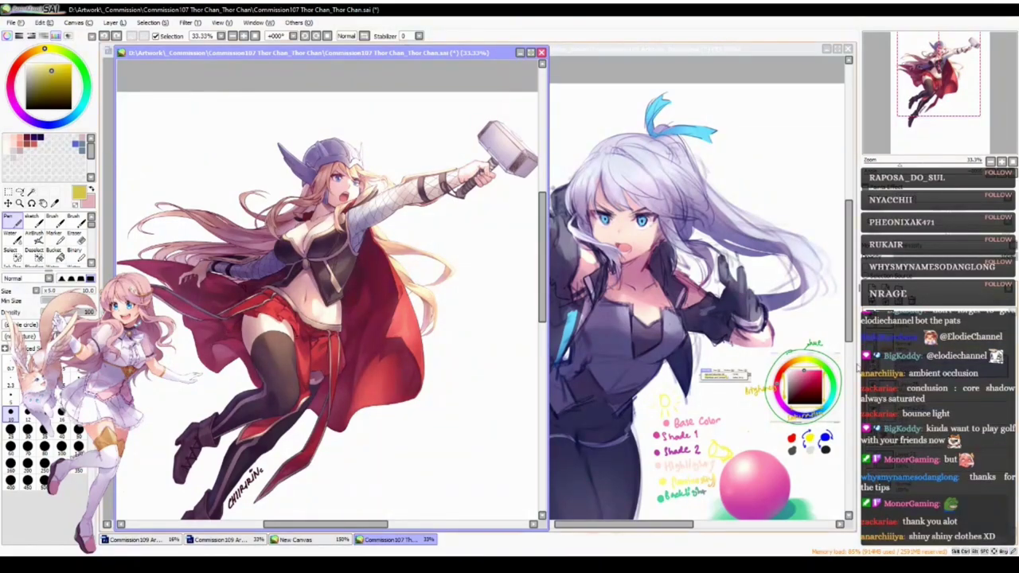
pyautogui.hotkey('ctrl', 'z')
pyautogui.hotkey('ctrl', 'y')
pyautogui.hotkey('ctrl', 'z')
pyautogui.hotkey('ctrl', 'y')
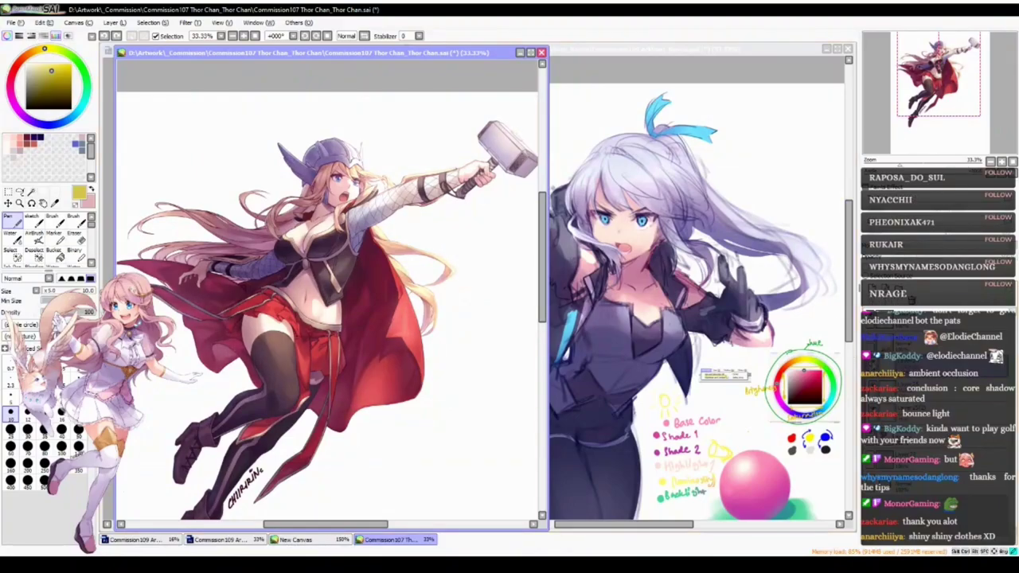
pyautogui.hotkey('ctrl', 'z')
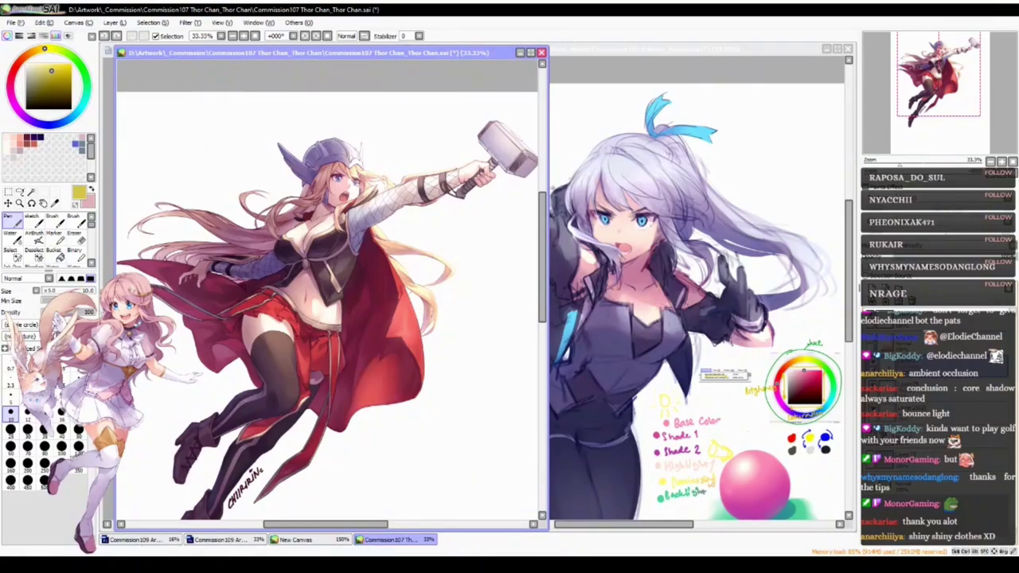
# - Review the pink sphere, the shading labels and the lower color wheel in the silver-haired character's document
pyautogui.click(671, 472)
pyautogui.moveTo(710, 505); pyautogui.dragTo(652, 406)
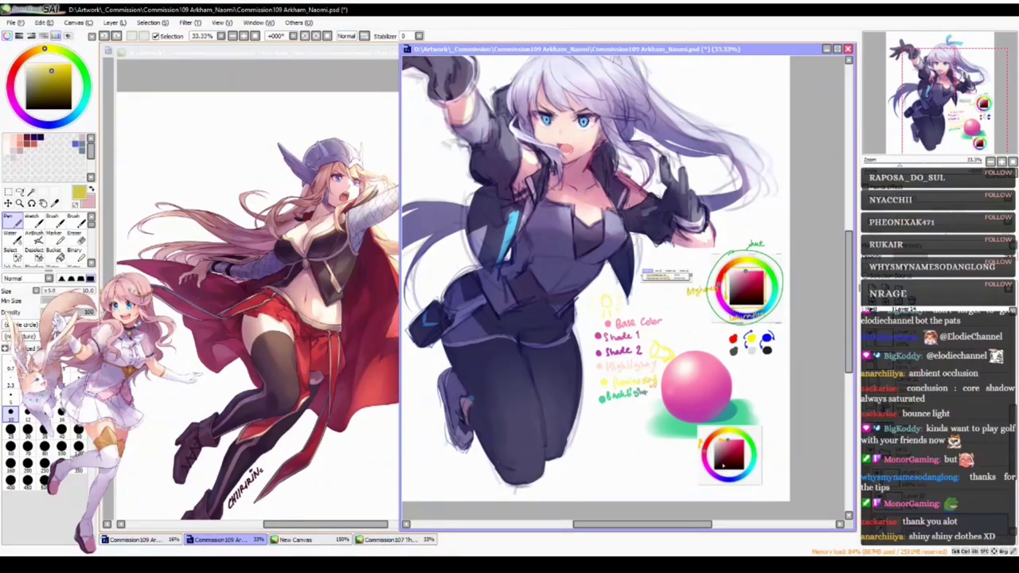
# - Try sketching a yellow light source beside Thor Chan's hammer and marking the areas around her chest and upper thigh
pyautogui.click(294, 293)
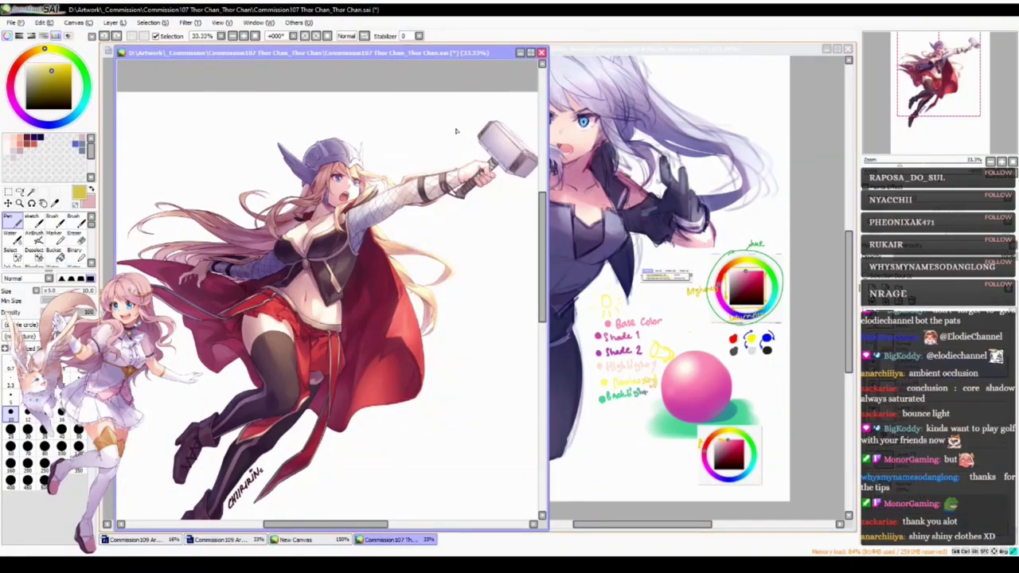
pyautogui.moveTo(457, 111)
pyautogui.mouseDown()
pyautogui.moveTo(453, 134)
pyautogui.moveTo(437, 136)
pyautogui.mouseUp()
pyautogui.hotkey('ctrl', 'z')
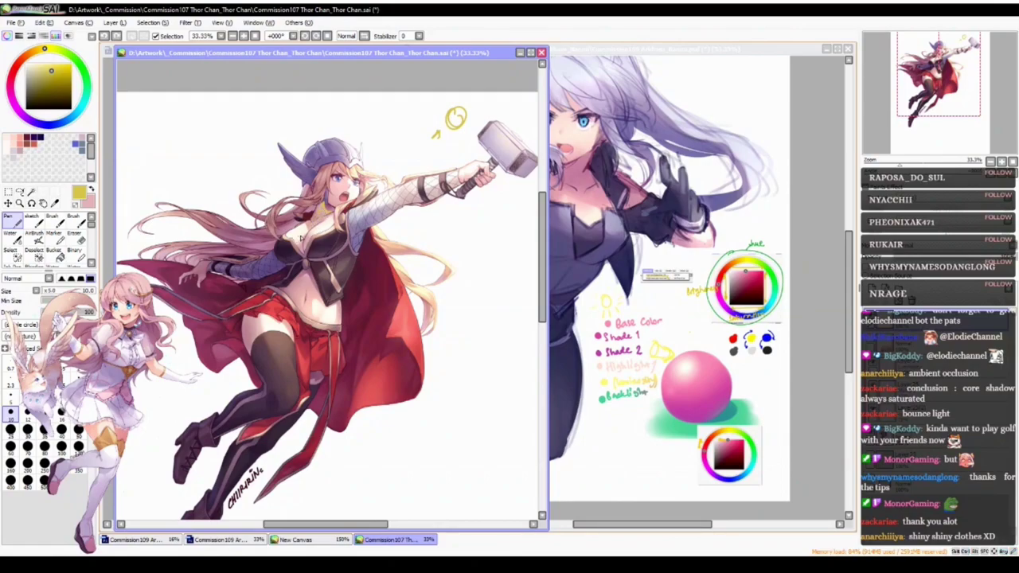
pyautogui.moveTo(277, 249)
pyautogui.mouseDown()
pyautogui.moveTo(327, 243)
pyautogui.moveTo(279, 266)
pyautogui.moveTo(287, 263)
pyautogui.moveTo(298, 285)
pyautogui.mouseUp()
pyautogui.moveTo(245, 317)
pyautogui.mouseDown()
pyautogui.moveTo(265, 347)
pyautogui.moveTo(245, 321)
pyautogui.mouseUp()
pyautogui.hotkey('ctrl', 'z')
pyautogui.hotkey('ctrl', 'z')
pyautogui.hotkey('ctrl', 'z')
pyautogui.hotkey('ctrl', 'z')
pyautogui.hotkey('ctrl', 'z')
pyautogui.hotkey('ctrl', 'z')
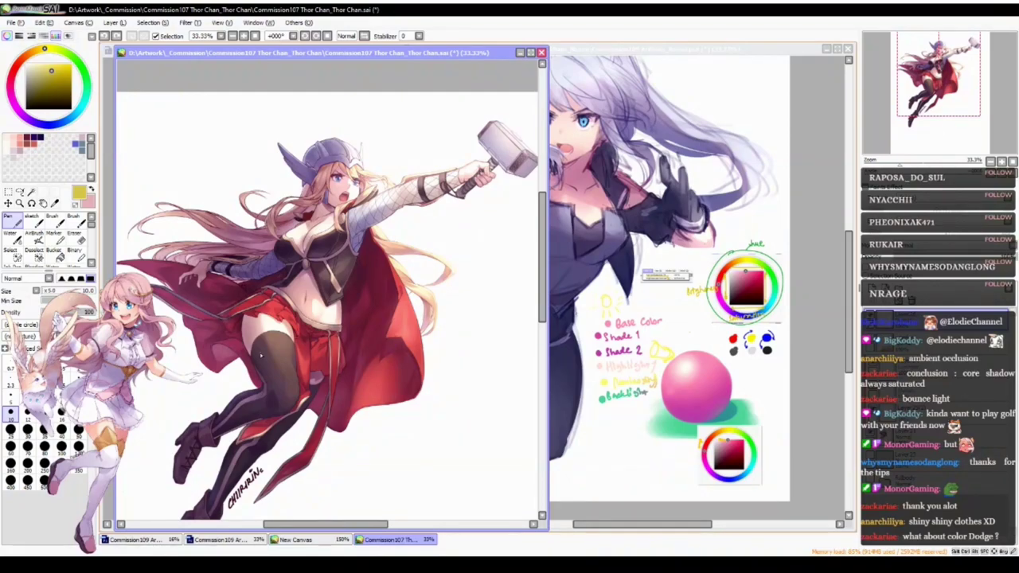
# - Narrow the Thor Chan document window so more of the silver-haired character is visible beside it
pyautogui.moveTo(416, 364); pyautogui.dragTo(446, 328)
pyautogui.keyDown('ctrl'); pyautogui.keyDown('alt'); pyautogui.click(444, 361); pyautogui.keyUp('alt'); pyautogui.keyUp('ctrl')
pyautogui.moveTo(453, 373); pyautogui.dragTo(440, 370)
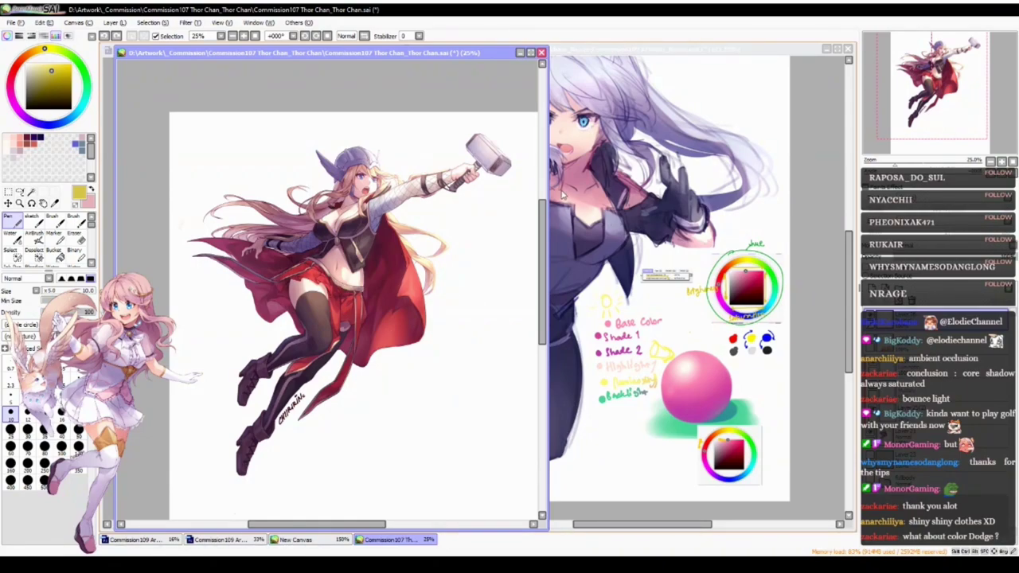
pyautogui.moveTo(547, 193); pyautogui.dragTo(402, 204)
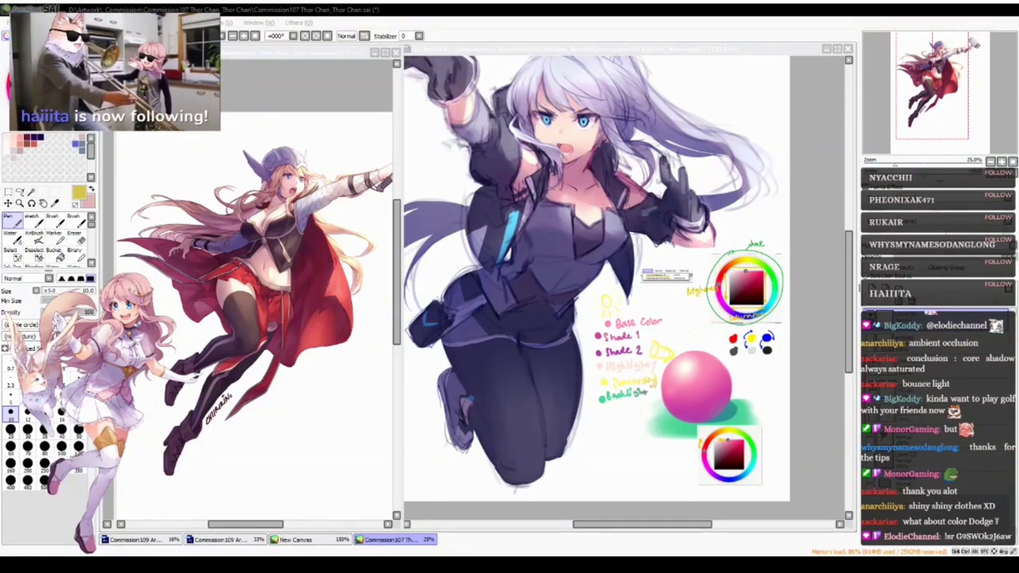
# - Bring the copied white-haired portrait in as a new canvas and place its window over the two illustrations for viewing
pyautogui.hotkey('alt', 'Tab')
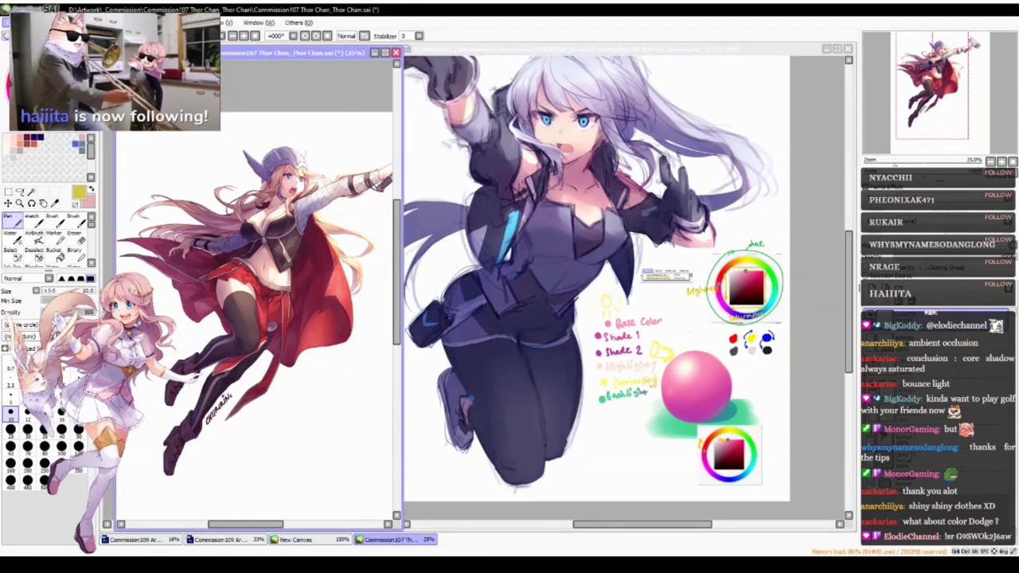
pyautogui.hotkey('ctrl', 'shift', 'n')
pyautogui.moveTo(335, 291); pyautogui.dragTo(377, 393)
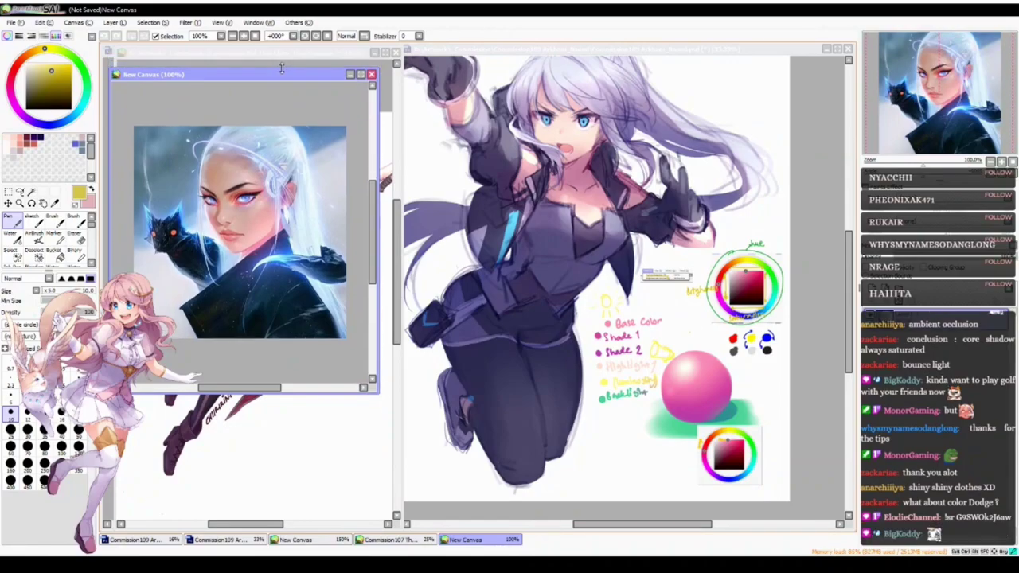
pyautogui.moveTo(265, 60); pyautogui.dragTo(470, 157)
pyautogui.scroll(1, 486, 218)
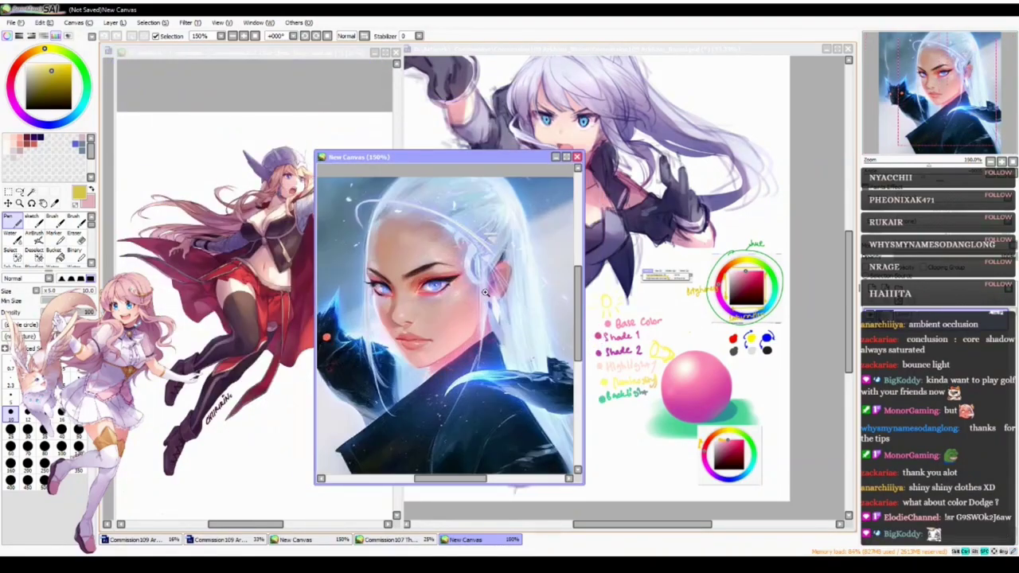
pyautogui.keyDown('ctrl'); pyautogui.keyDown('alt'); pyautogui.click(425, 359); pyautogui.keyUp('alt'); pyautogui.keyUp('ctrl')
pyautogui.moveTo(425, 358); pyautogui.dragTo(449, 325)
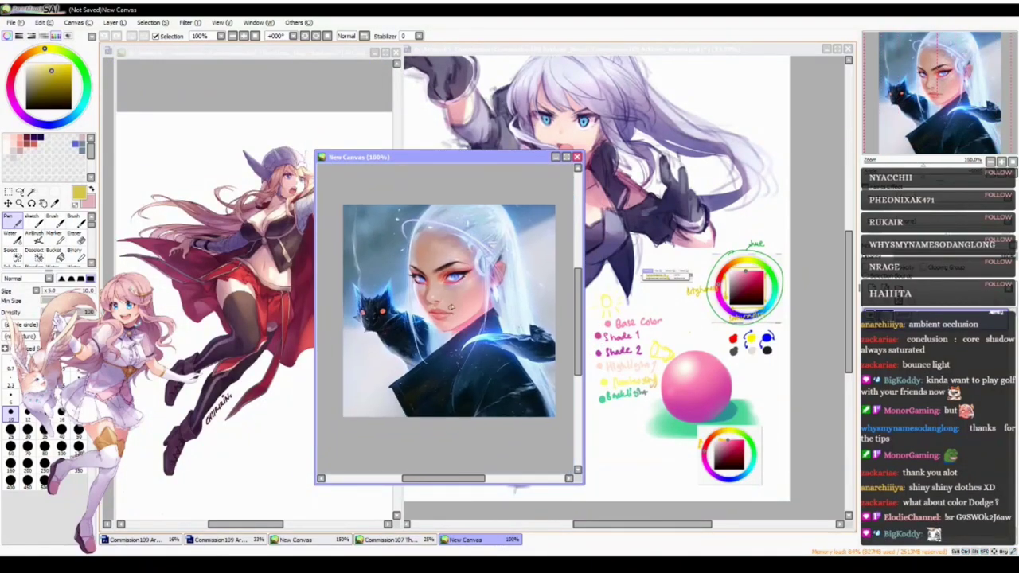
# - Try circling the portrait's face, the cat, the glowing shoulder and the long hair with yellow pen strokes
pyautogui.moveTo(420, 260)
pyautogui.mouseDown()
pyautogui.moveTo(415, 295)
pyautogui.moveTo(434, 325)
pyautogui.moveTo(437, 291)
pyautogui.moveTo(473, 287)
pyautogui.moveTo(452, 261)
pyautogui.mouseUp()
pyautogui.moveTo(370, 287)
pyautogui.mouseDown()
pyautogui.moveTo(359, 318)
pyautogui.moveTo(419, 318)
pyautogui.mouseUp()
pyautogui.moveTo(405, 283); pyautogui.dragTo(374, 262)
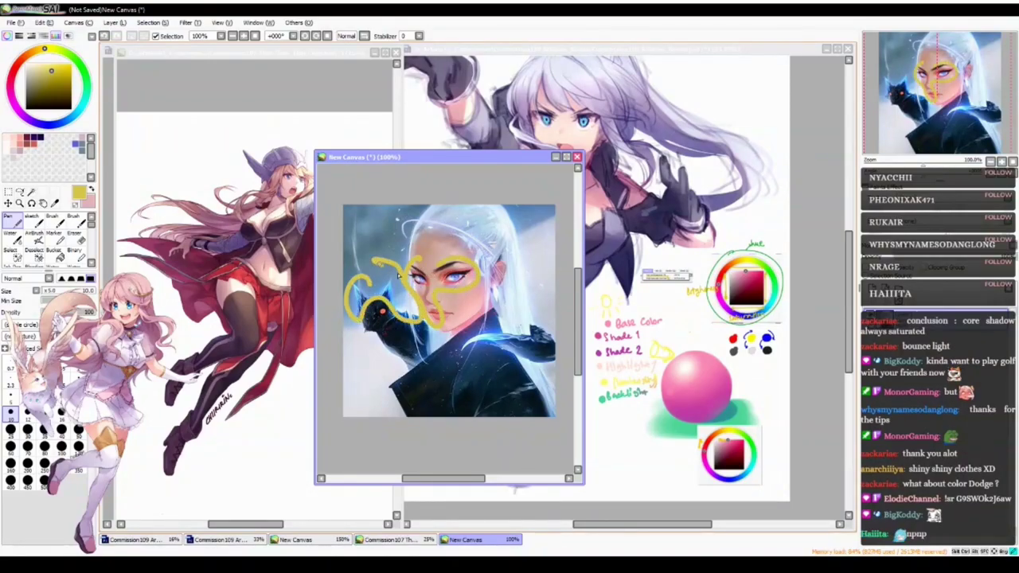
pyautogui.moveTo(492, 329); pyautogui.dragTo(508, 332)
pyautogui.moveTo(412, 307)
pyautogui.mouseDown()
pyautogui.moveTo(442, 356)
pyautogui.moveTo(443, 309)
pyautogui.mouseUp()
pyautogui.moveTo(505, 223)
pyautogui.mouseDown()
pyautogui.moveTo(507, 268)
pyautogui.moveTo(534, 364)
pyautogui.moveTo(543, 286)
pyautogui.moveTo(505, 229)
pyautogui.mouseUp()
pyautogui.moveTo(535, 351)
pyautogui.mouseDown()
pyautogui.moveTo(549, 391)
pyautogui.moveTo(525, 366)
pyautogui.moveTo(528, 376)
pyautogui.mouseUp()
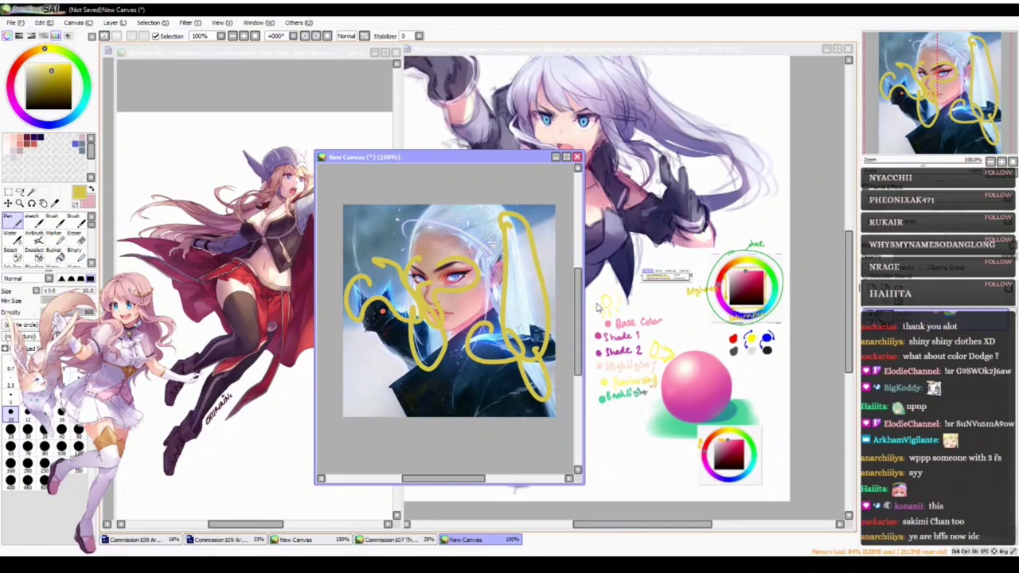
# - Undo the yellow marks around the portrait's cat, shoulder and hair
pyautogui.hotkey('ctrl', 'z')
pyautogui.hotkey('ctrl', 'z')
pyautogui.hotkey('ctrl', 'z')
pyautogui.hotkey('ctrl', 'z')
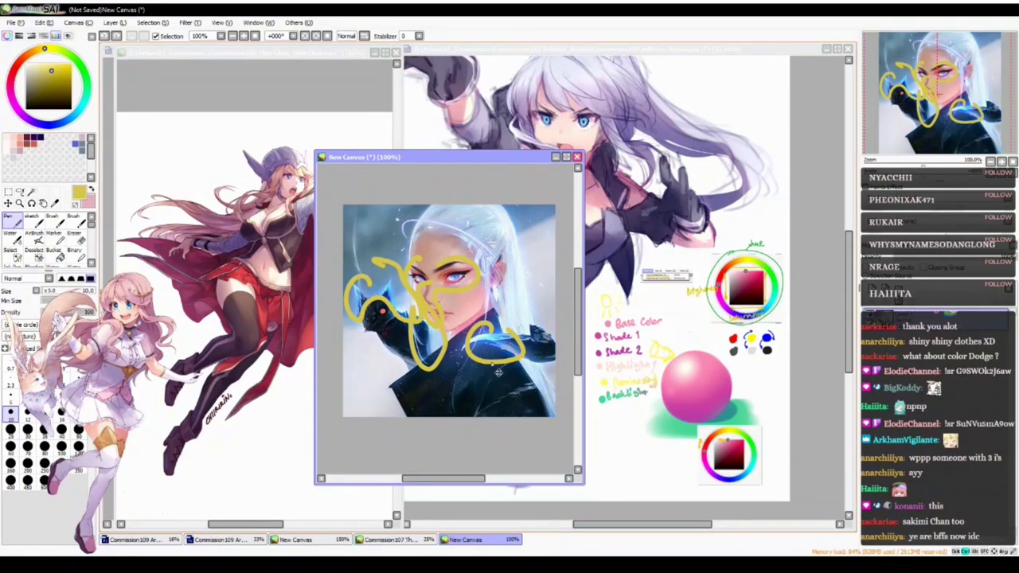
pyautogui.hotkey('ctrl', 'z')
pyautogui.keyDown('ctrl'); pyautogui.click(360, 305); pyautogui.keyUp('ctrl')
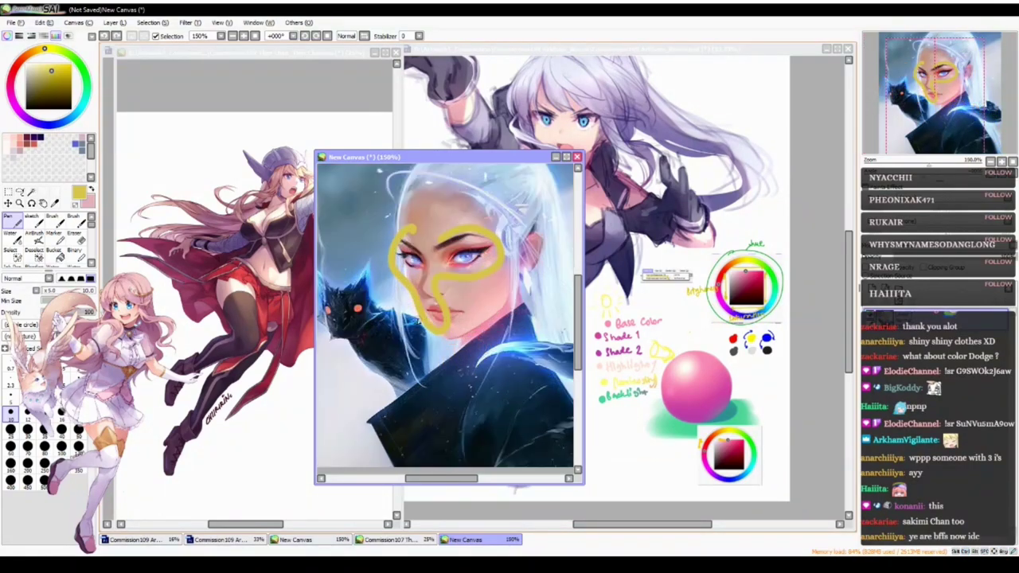
pyautogui.moveTo(356, 317); pyautogui.dragTo(402, 319)
pyautogui.moveTo(350, 268)
pyautogui.mouseDown()
pyautogui.moveTo(382, 318)
pyautogui.moveTo(416, 300)
pyautogui.mouseUp()
pyautogui.hotkey('ctrl', 'z')
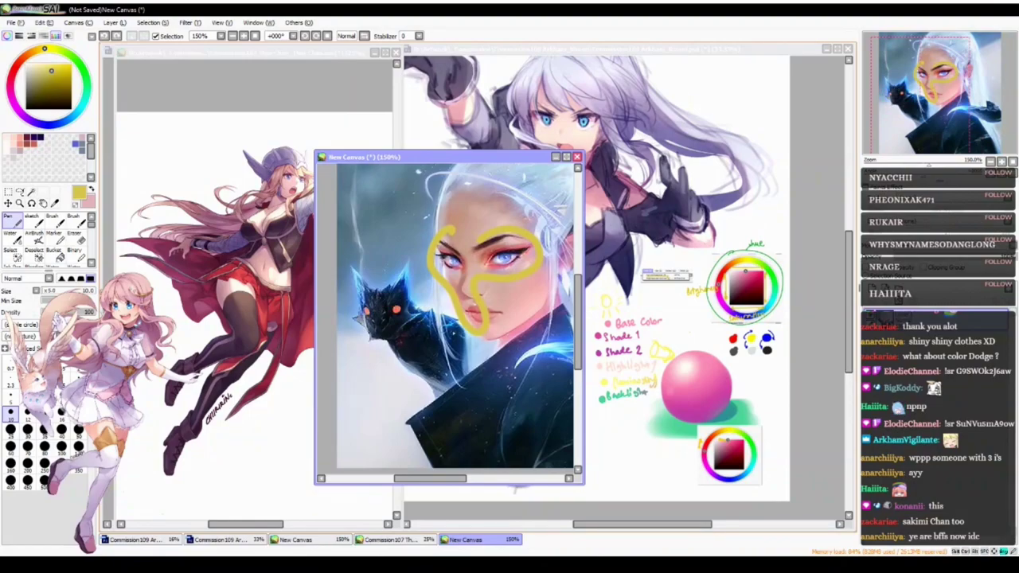
# - Examine the portrait's cat, coat and glowing shoulder up close and undo the yellow outline on the face
pyautogui.moveTo(492, 383); pyautogui.dragTo(438, 331)
pyautogui.keyDown('ctrl'); pyautogui.keyDown('alt'); pyautogui.click(462, 348); pyautogui.keyUp('alt'); pyautogui.keyUp('ctrl')
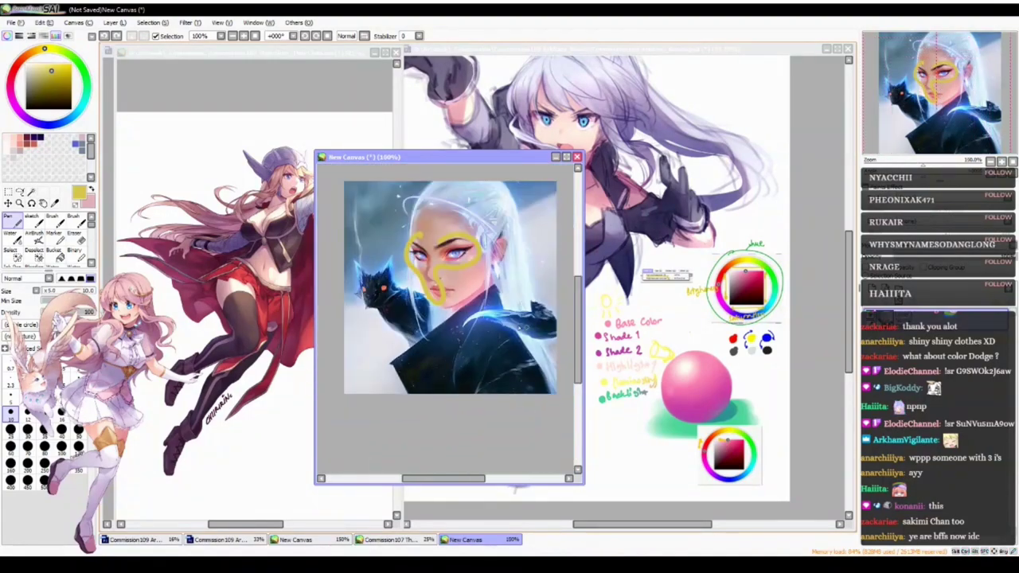
pyautogui.keyDown('ctrl'); pyautogui.click(520, 329); pyautogui.keyUp('ctrl')
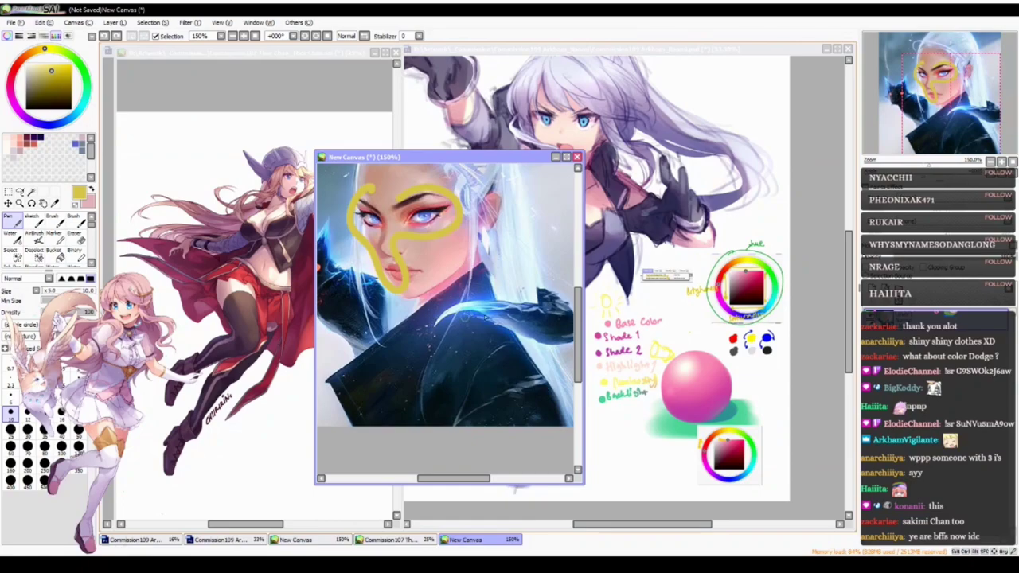
pyautogui.moveTo(339, 284); pyautogui.dragTo(410, 312)
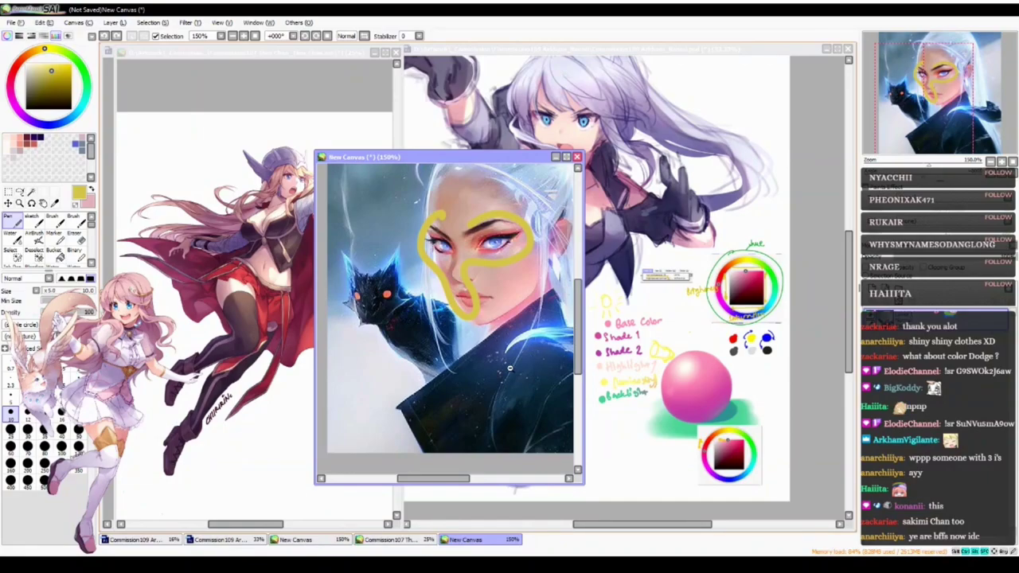
pyautogui.scroll(-5, 528, 387)
pyautogui.moveTo(526, 390); pyautogui.dragTo(504, 353)
pyautogui.hotkey('ctrl', 'z')
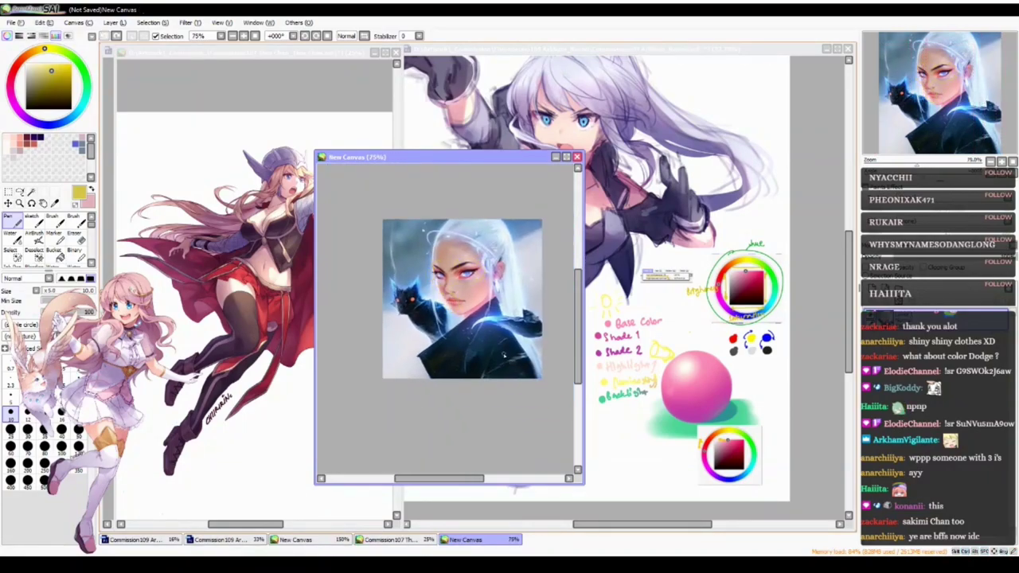
# - Try marking the dark area below the portrait's glowing shoulder with a yellow arc
pyautogui.scroll(5, 500, 352)
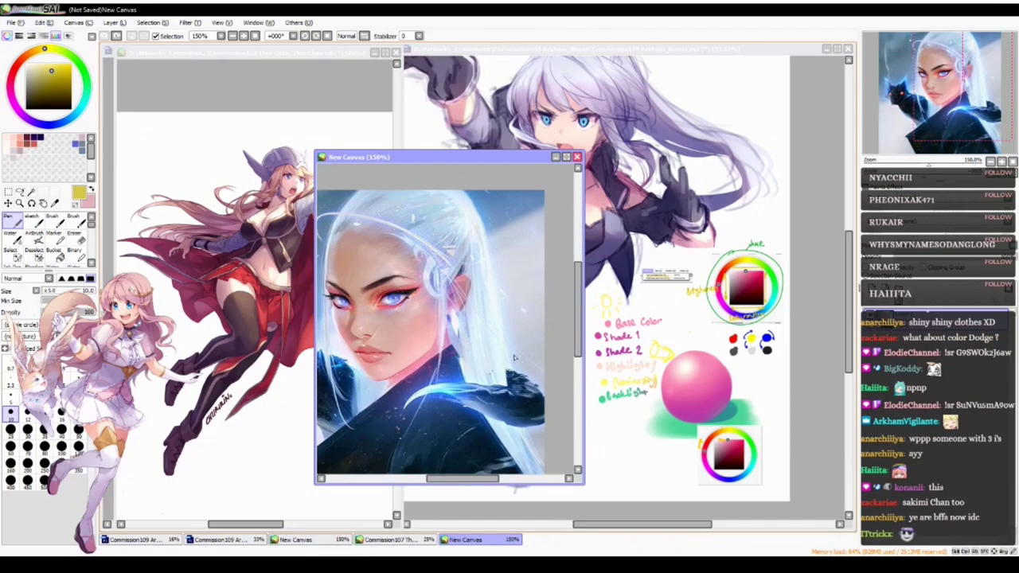
pyautogui.moveTo(408, 333); pyautogui.dragTo(496, 344)
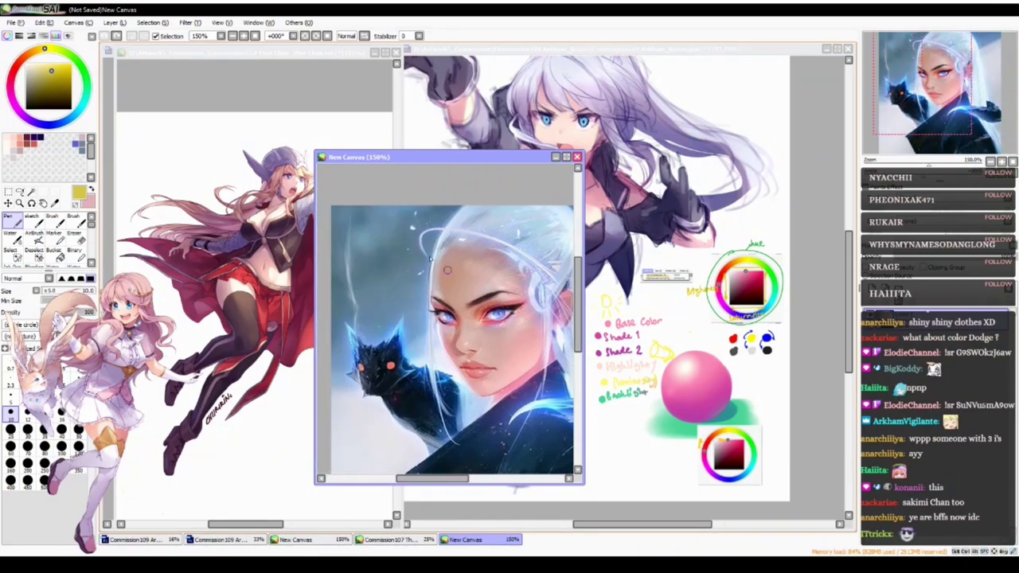
pyautogui.moveTo(494, 422)
pyautogui.mouseDown()
pyautogui.moveTo(418, 333)
pyautogui.moveTo(510, 315)
pyautogui.moveTo(430, 310)
pyautogui.mouseUp()
pyautogui.hotkey('ctrl', 'z')
pyautogui.moveTo(500, 336); pyautogui.dragTo(548, 386)
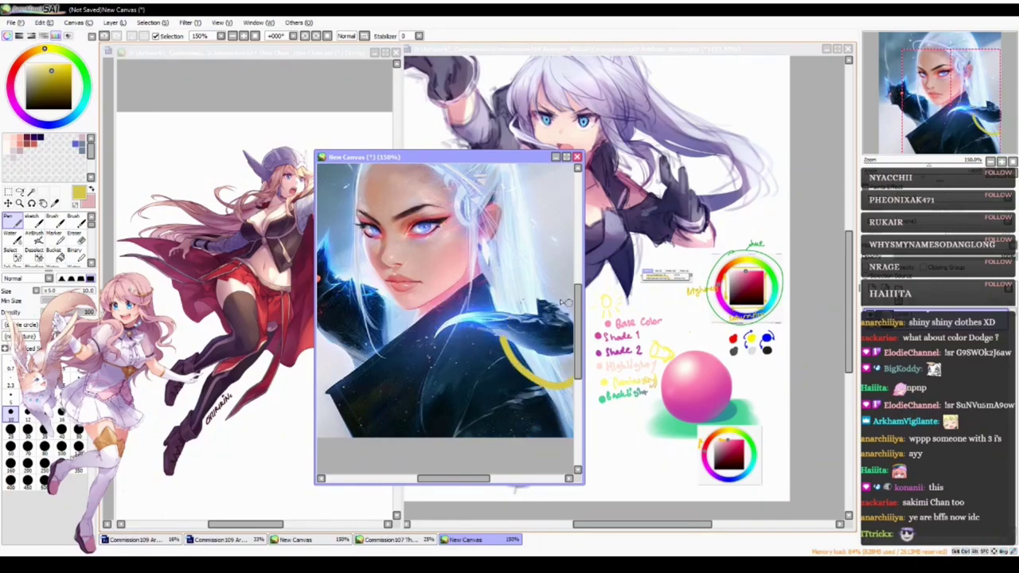
pyautogui.hotkey('ctrl', 'z')
pyautogui.scroll(-1, 478, 407)
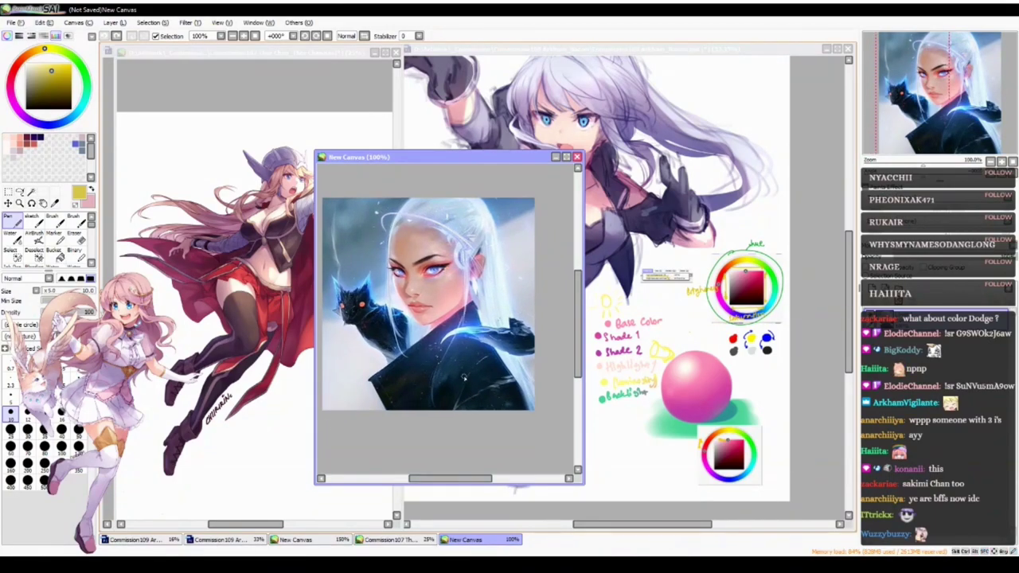
# - Close the portrait canvas and make the silver-haired character's document active
pyautogui.click(577, 156)
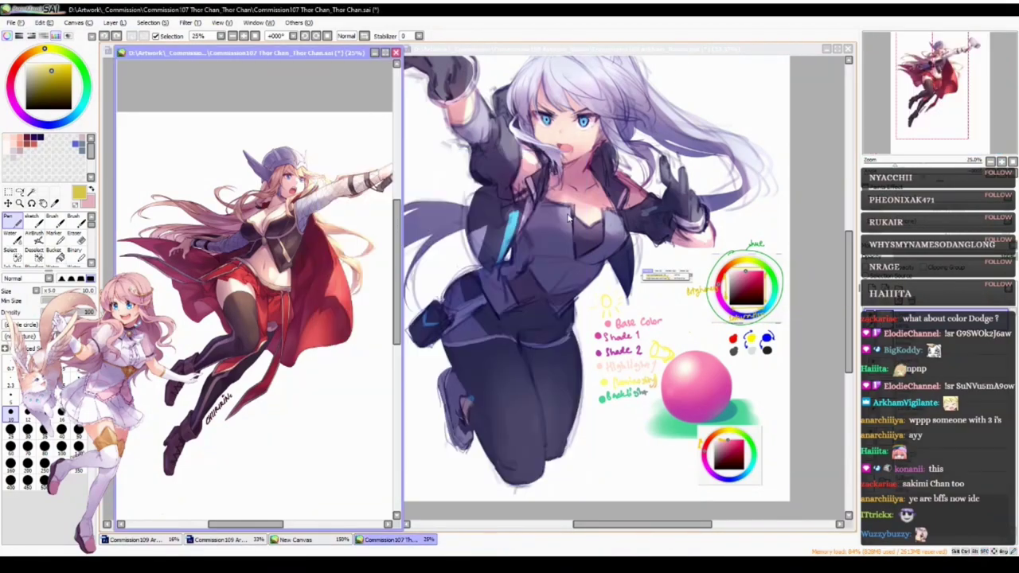
pyautogui.click(557, 370)
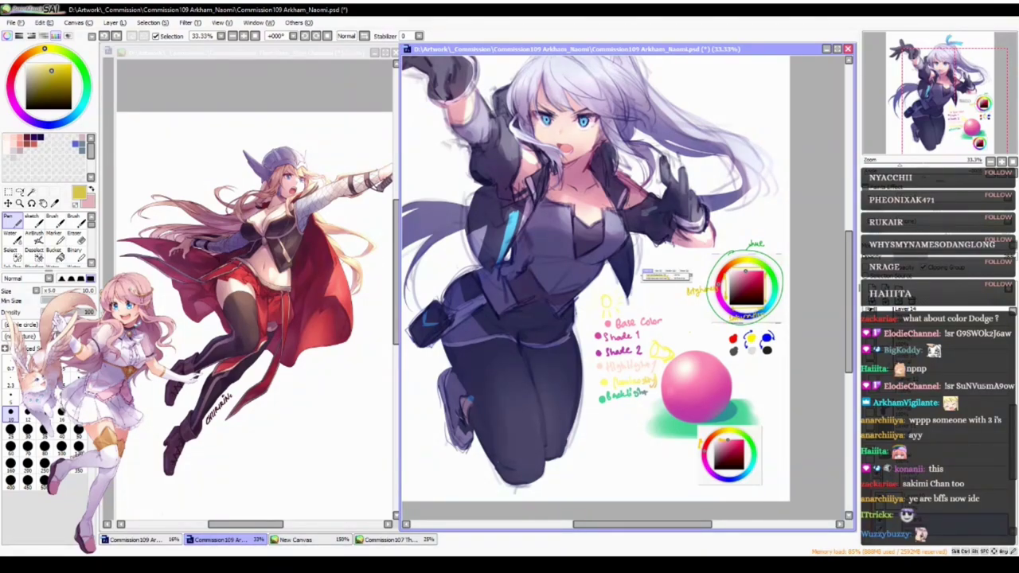
pyautogui.hotkey('alt', 'Tab')
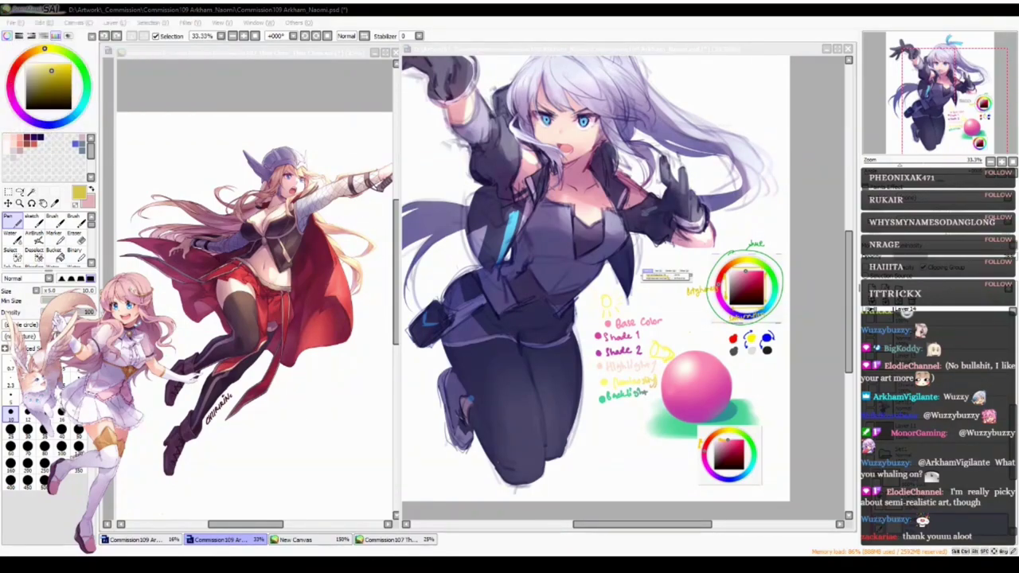
# - Switch the silver-haired character from the flat sketch state to the rendered painting, keeping the sphere and labels in view
pyautogui.scroll(2, 691, 396)
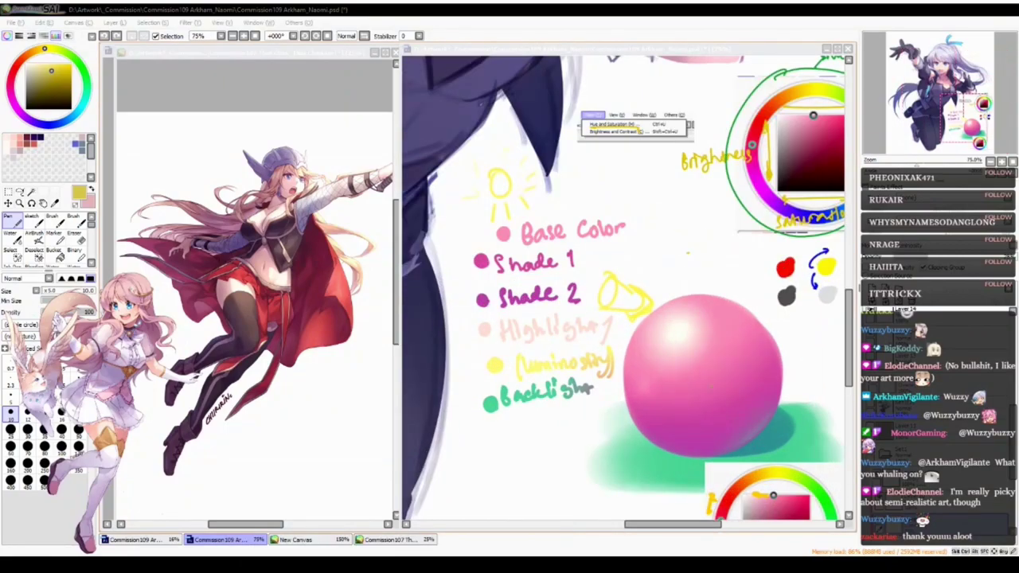
pyautogui.scroll(-2, 717, 393)
pyautogui.click(629, 388)
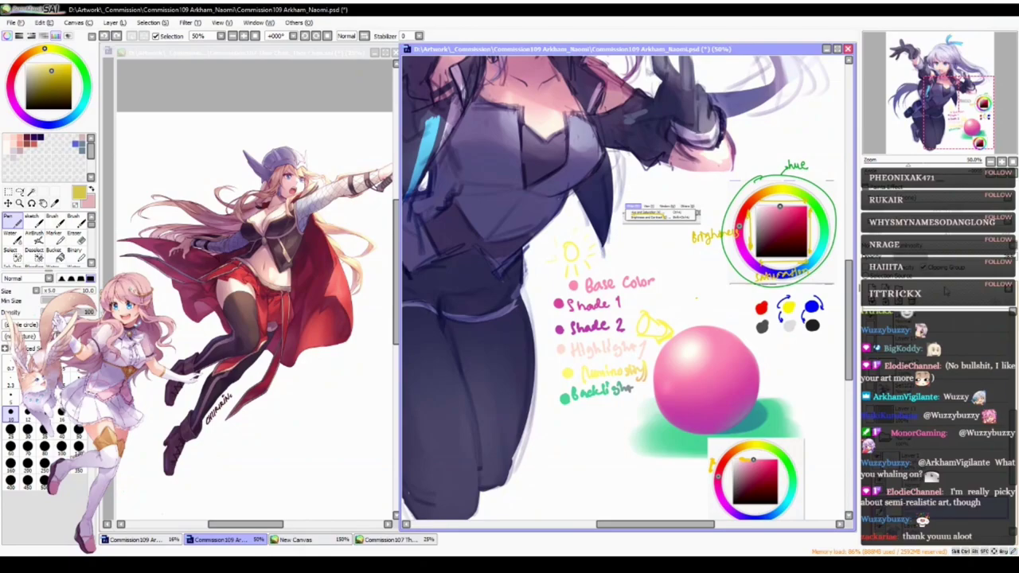
pyautogui.hotkey('ctrl', 'z')
pyautogui.moveTo(932, 257)
pyautogui.mouseDown()
pyautogui.moveTo(976, 258)
pyautogui.moveTo(955, 259)
pyautogui.mouseUp()
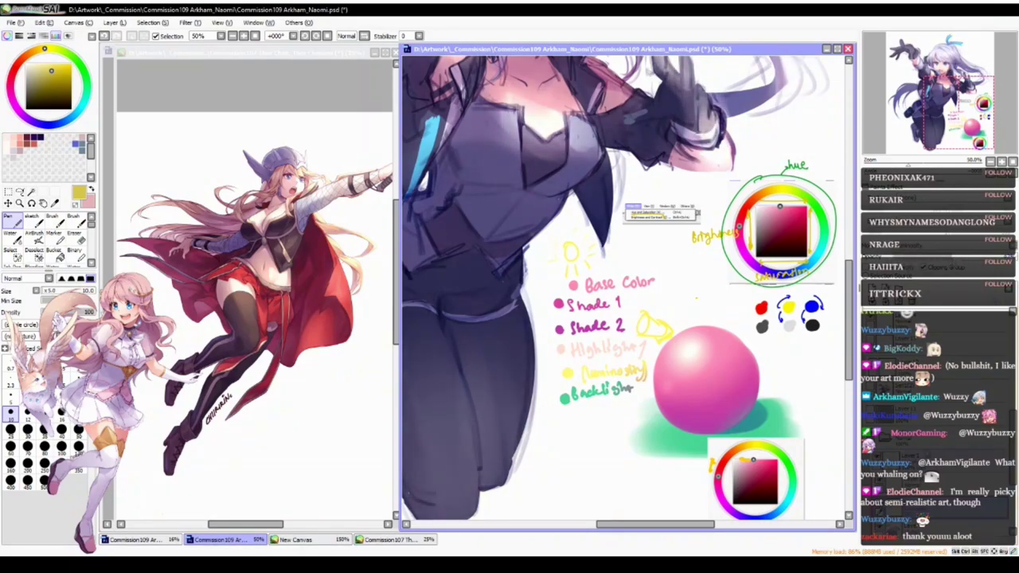
pyautogui.click(879, 443)
pyautogui.hotkey('ctrl', 'z')
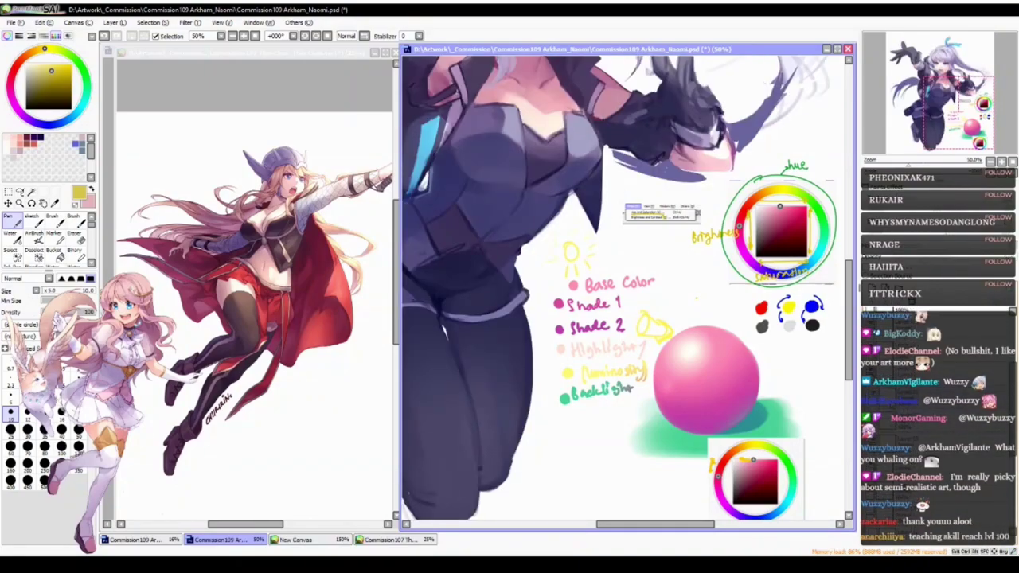
# - Take away the pink sphere's white highlight and review the sphere together with the whole character
pyautogui.hotkey('ctrl', 'z')
pyautogui.hotkey('ctrl', 'y')
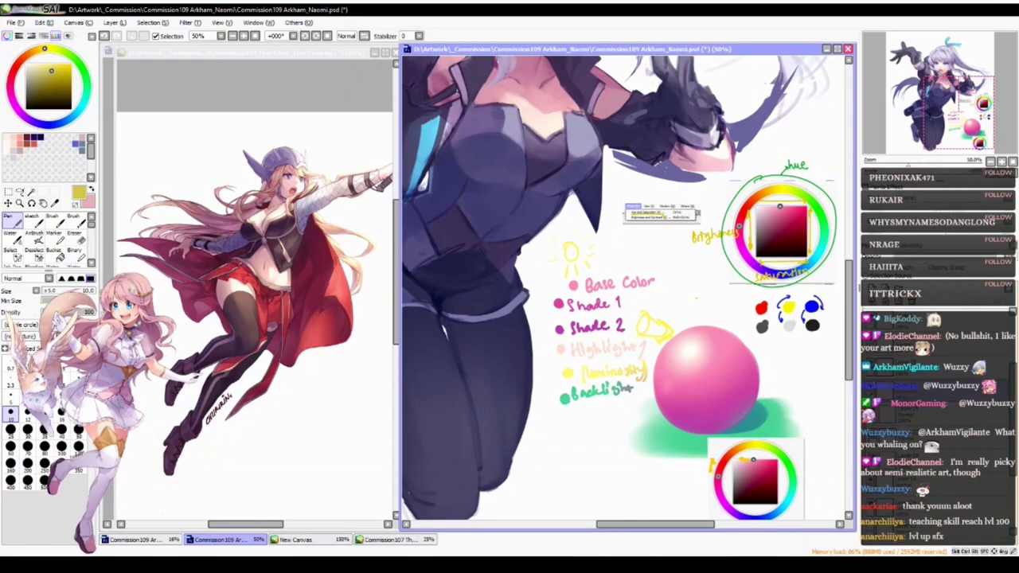
pyautogui.hotkey('ctrl', 'z')
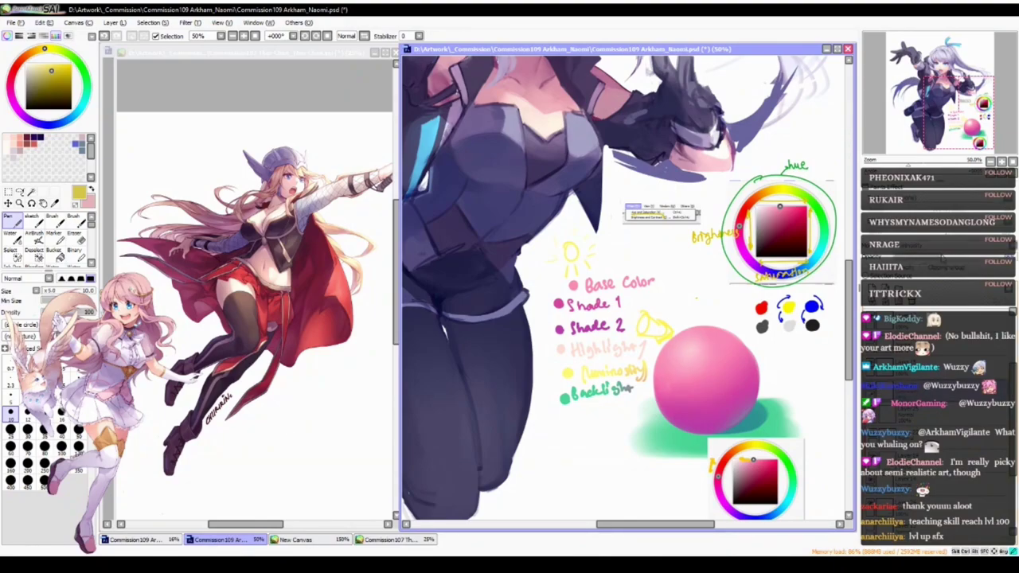
pyautogui.scroll(2, 719, 365)
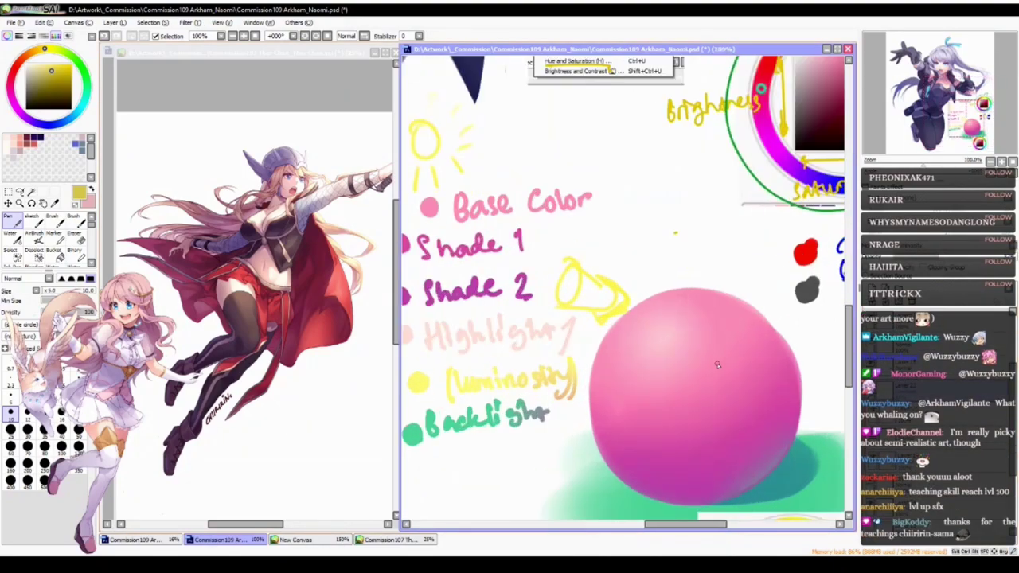
pyautogui.scroll(-5, 718, 365)
pyautogui.scroll(2, 719, 367)
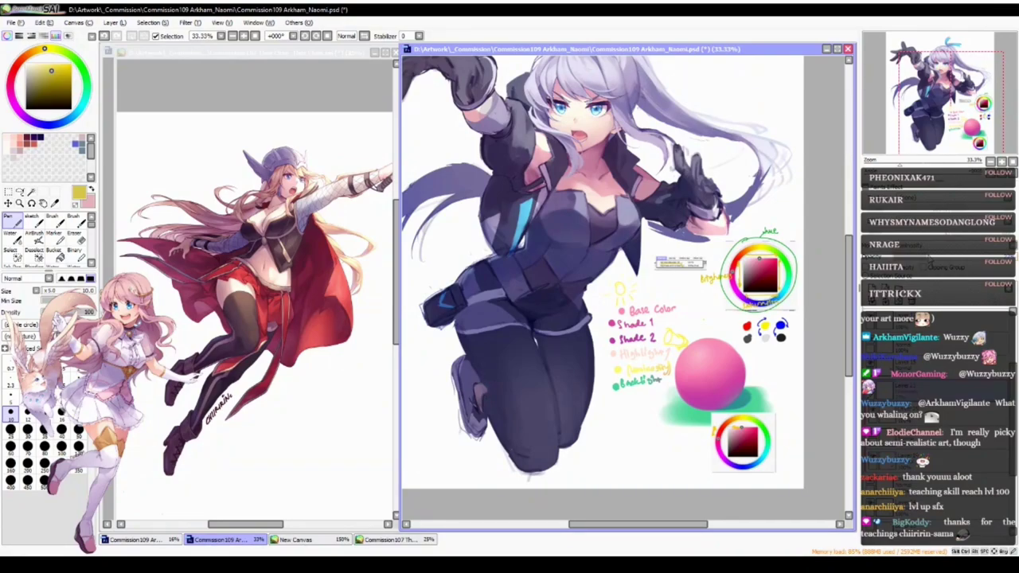
# - Remove the color wheels, shading labels, color dots and pink sphere from the silver-haired character's document and flip the canvas view horizontally
pyautogui.hotkey('alt', 'Tab')
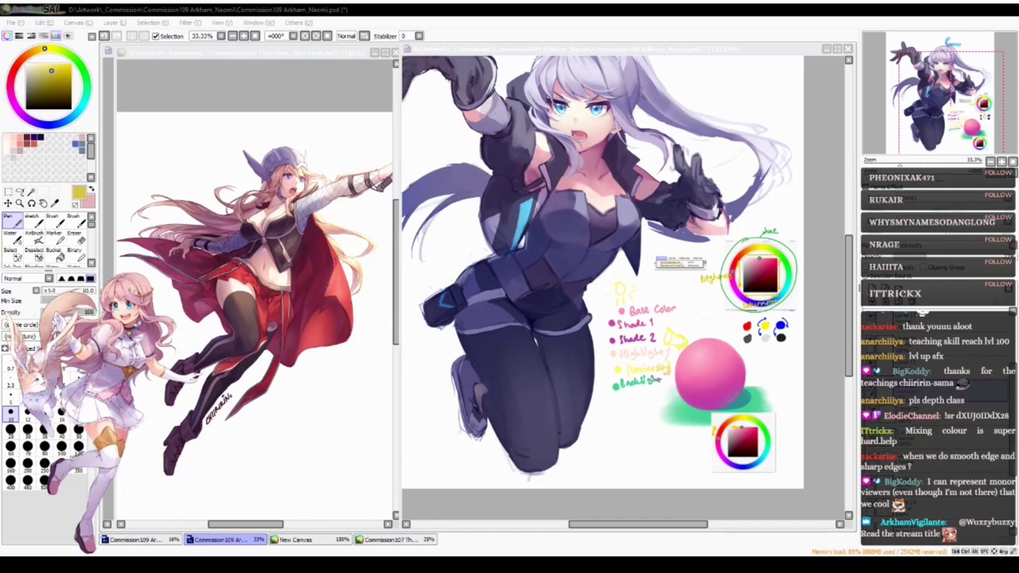
pyautogui.hotkey('alt', 'Tab')
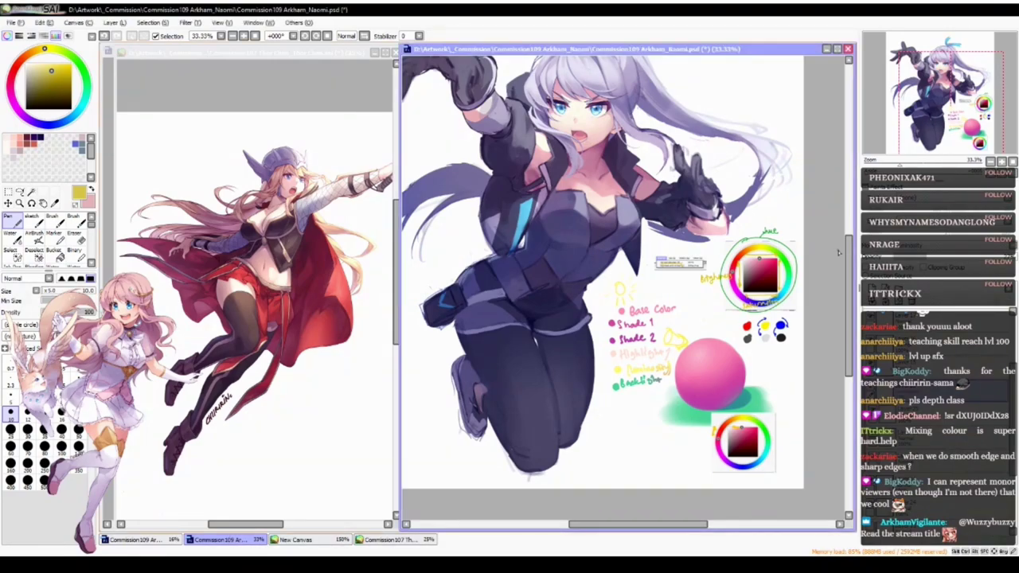
pyautogui.click(914, 308)
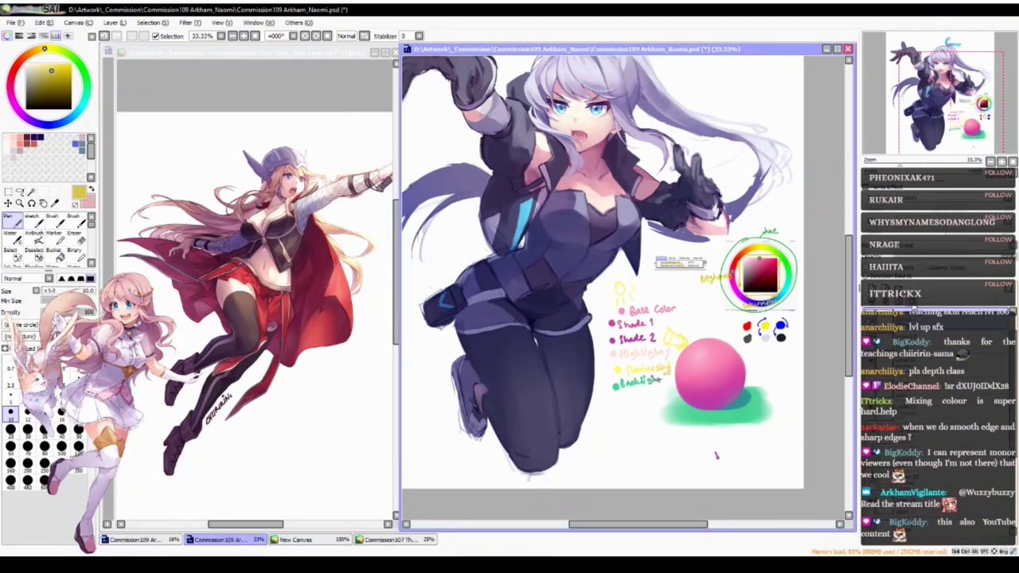
pyautogui.click(914, 307)
pyautogui.click(915, 308)
pyautogui.click(914, 307)
pyautogui.click(914, 307)
pyautogui.click(914, 308)
pyautogui.hotkey('ctrl', 'z')
pyautogui.hotkey('ctrl', 'z')
pyautogui.hotkey('ctrl', 'z')
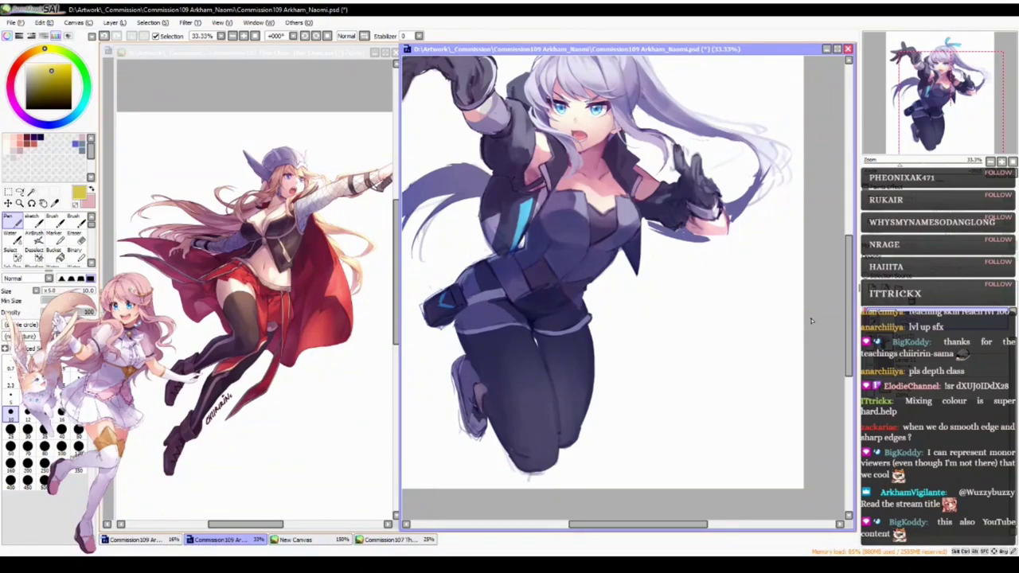
pyautogui.press('h')
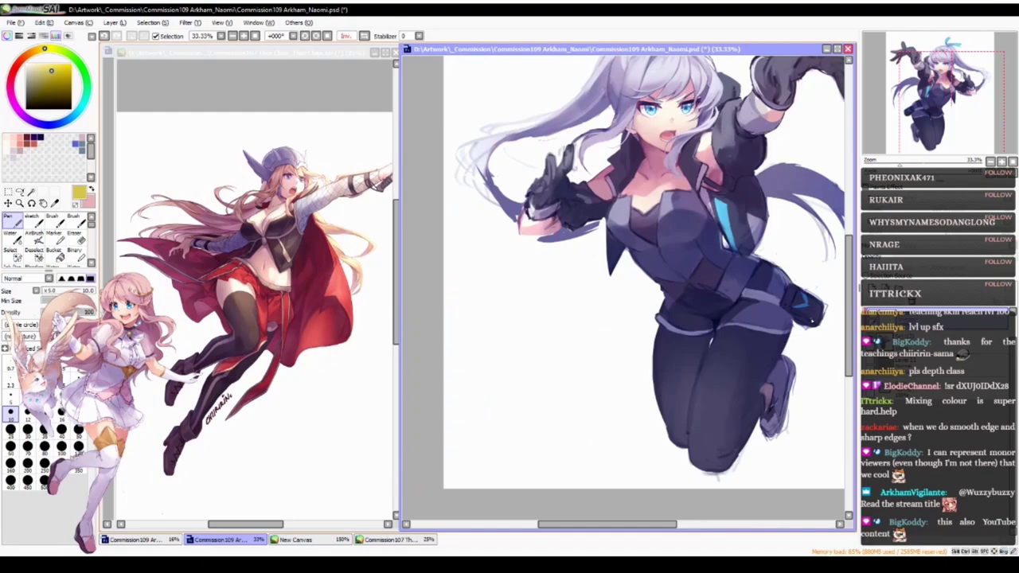
# - Flip the canvas view horizontally again and examine the silver-haired character's face, bangs and collar up close
pyautogui.press('h')
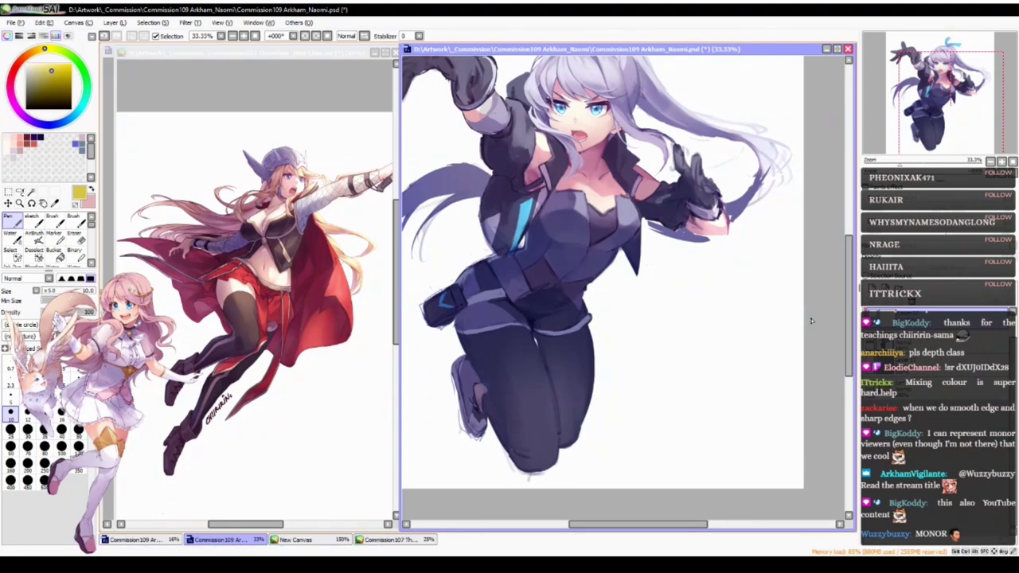
pyautogui.keyDown('ctrl'); pyautogui.click(636, 154); pyautogui.keyUp('ctrl')
pyautogui.keyDown('ctrl'); pyautogui.click(636, 159); pyautogui.keyUp('ctrl')
pyautogui.moveTo(580, 142); pyautogui.dragTo(603, 288)
pyautogui.scroll(4, 602, 288)
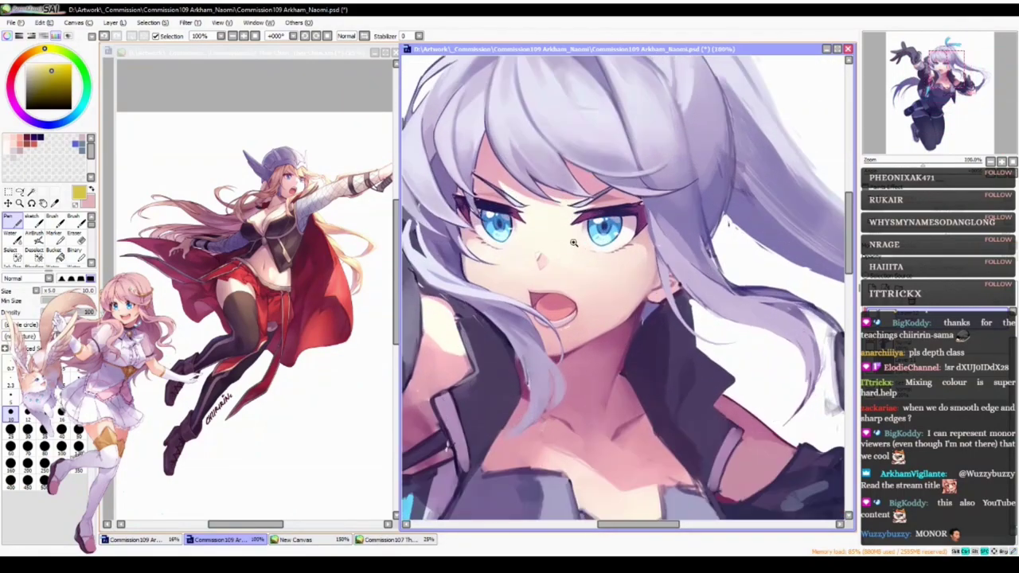
pyautogui.moveTo(579, 303); pyautogui.dragTo(584, 355)
pyautogui.moveTo(596, 425); pyautogui.dragTo(630, 375)
pyautogui.moveTo(625, 195); pyautogui.dragTo(617, 370)
pyautogui.moveTo(616, 281)
pyautogui.mouseDown()
pyautogui.moveTo(596, 346)
pyautogui.moveTo(626, 278)
pyautogui.moveTo(602, 297)
pyautogui.mouseUp()
pyautogui.keyDown('ctrl'); pyautogui.keyDown('alt'); pyautogui.click(603, 300); pyautogui.keyUp('alt'); pyautogui.keyUp('ctrl')
pyautogui.keyDown('ctrl'); pyautogui.keyDown('alt'); pyautogui.click(615, 312); pyautogui.keyUp('alt'); pyautogui.keyUp('ctrl')
pyautogui.moveTo(618, 364); pyautogui.dragTo(587, 270)
pyautogui.keyDown('ctrl'); pyautogui.click(637, 203); pyautogui.keyUp('ctrl')
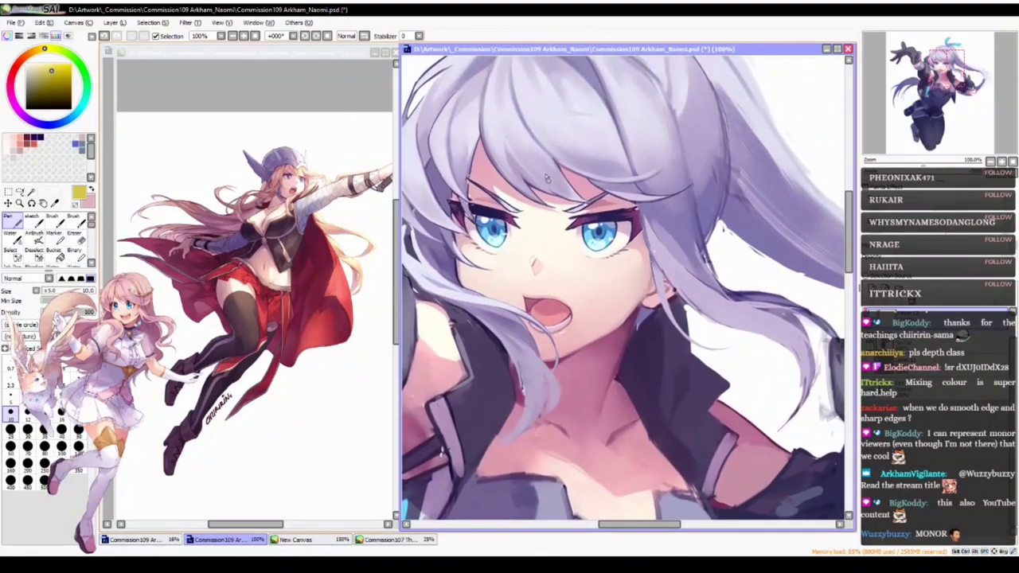
pyautogui.moveTo(567, 153)
pyautogui.mouseDown()
pyautogui.moveTo(578, 196)
pyautogui.moveTo(581, 152)
pyautogui.moveTo(593, 169)
pyautogui.moveTo(579, 164)
pyautogui.mouseUp()
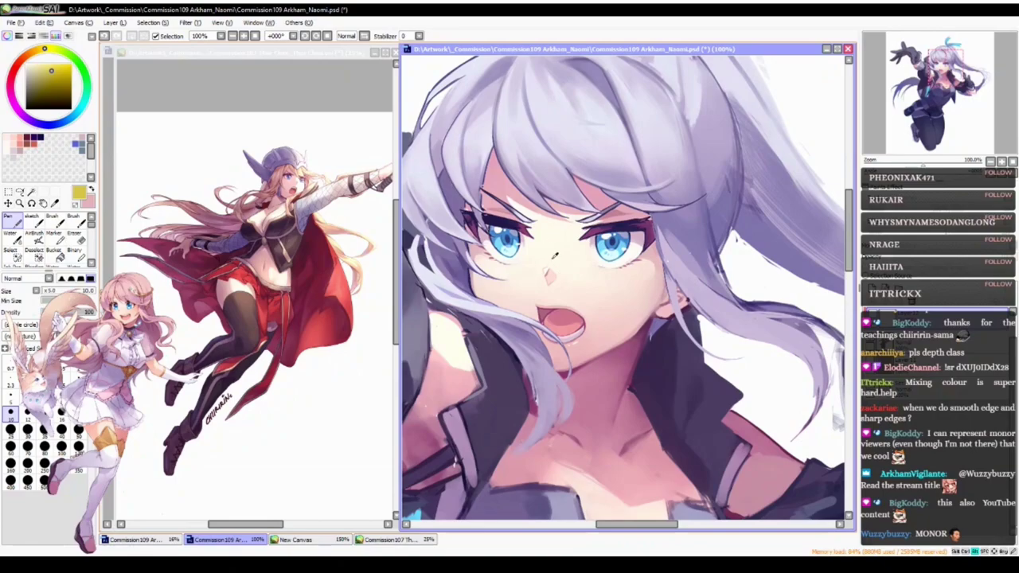
# - Select the Brush with the nose bridge's pale skin tone and show the New Canvas brush-settings image in an enlarged window
pyautogui.keyDown('alt'); pyautogui.click(551, 244); pyautogui.keyUp('alt')
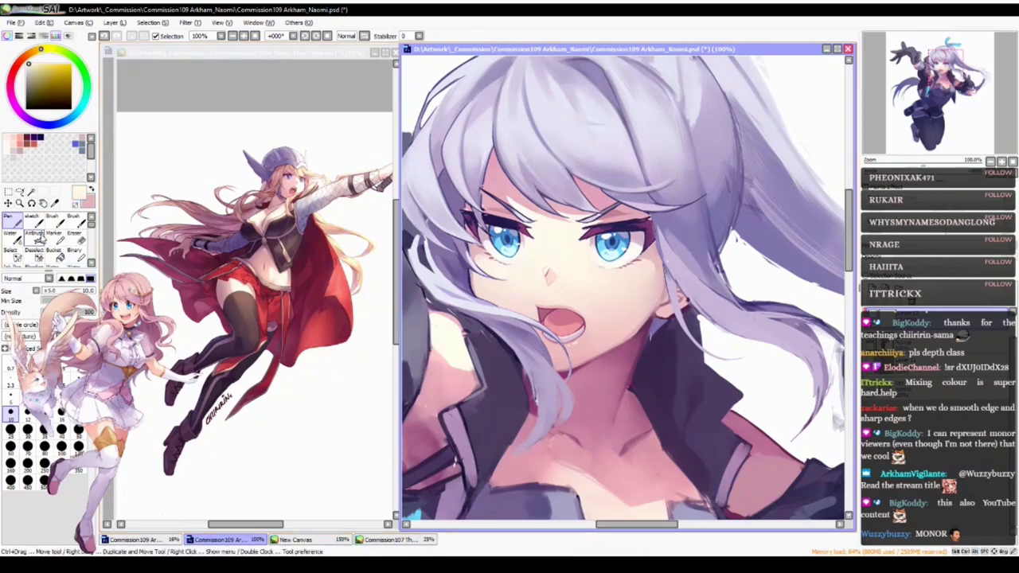
pyautogui.click(54, 218)
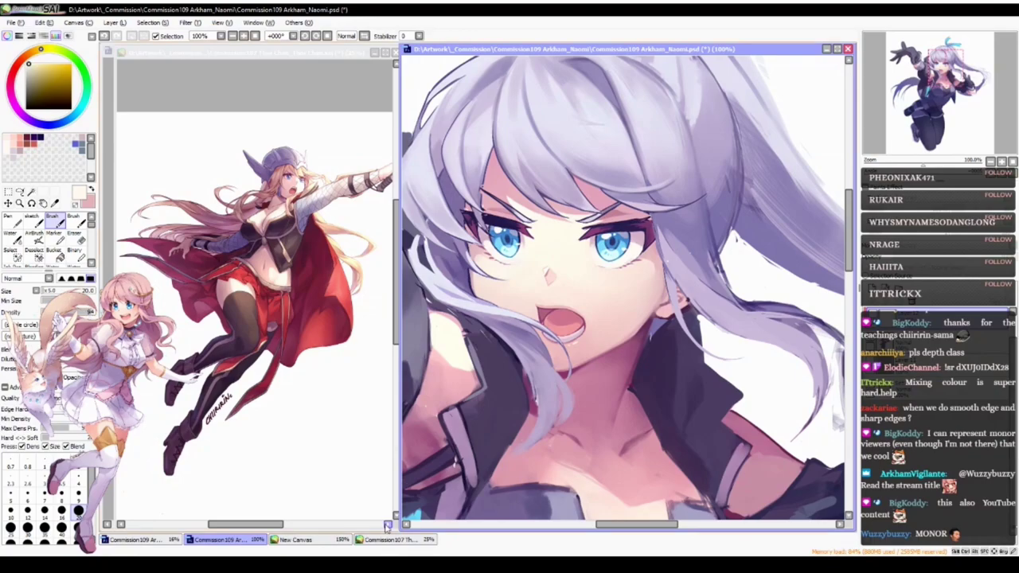
pyautogui.click(333, 541)
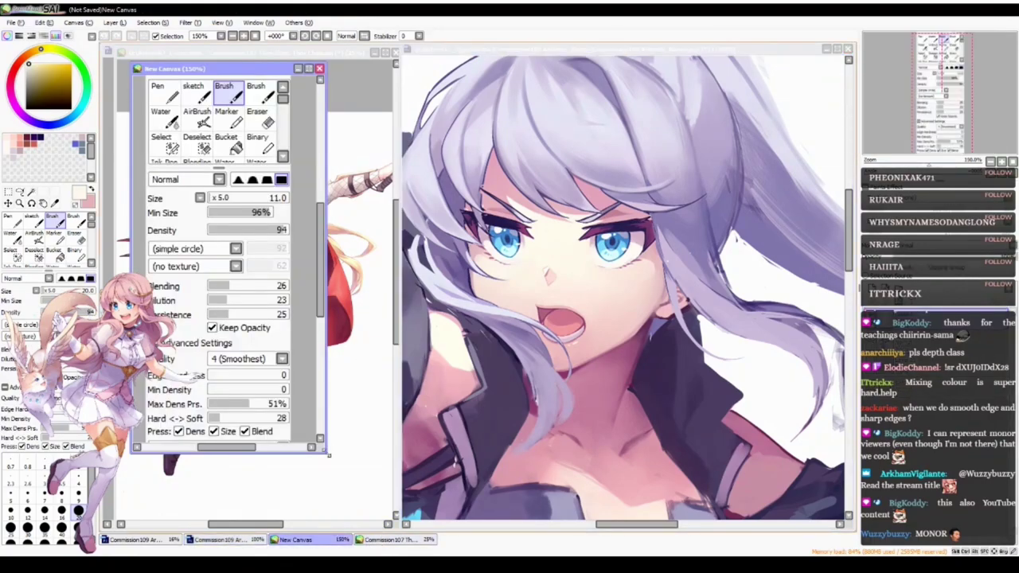
pyautogui.moveTo(325, 459); pyautogui.dragTo(364, 521)
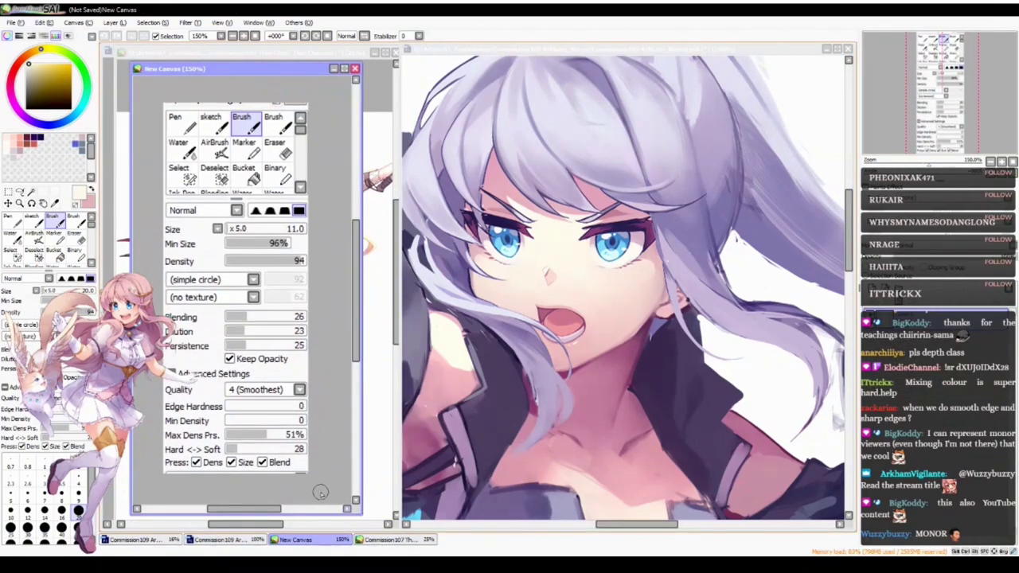
pyautogui.click(557, 234)
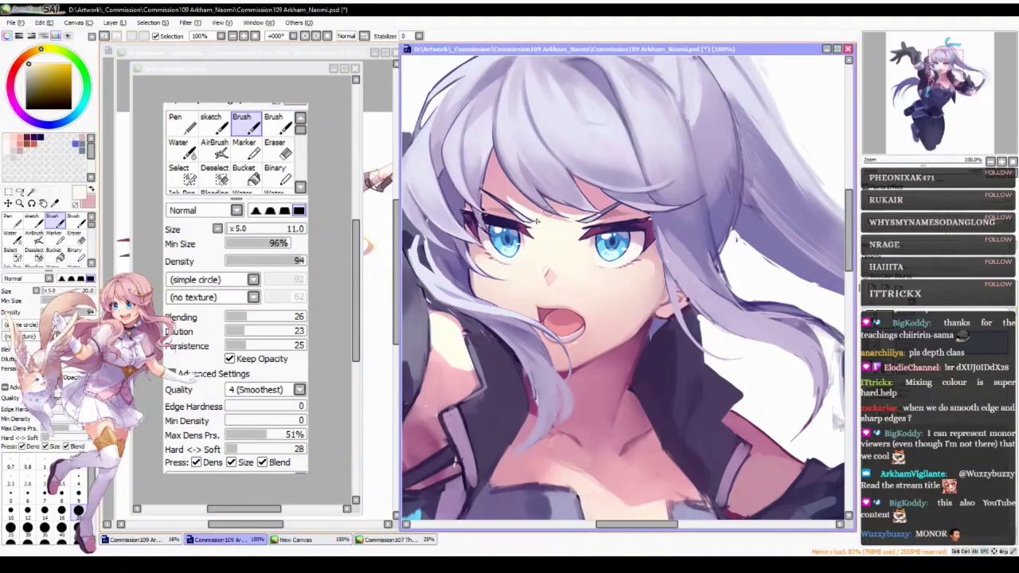
# - Try the pale skin tone on the hair around the face with a size 10 brush and undo the last strokes
pyautogui.moveTo(517, 166); pyautogui.dragTo(524, 198)
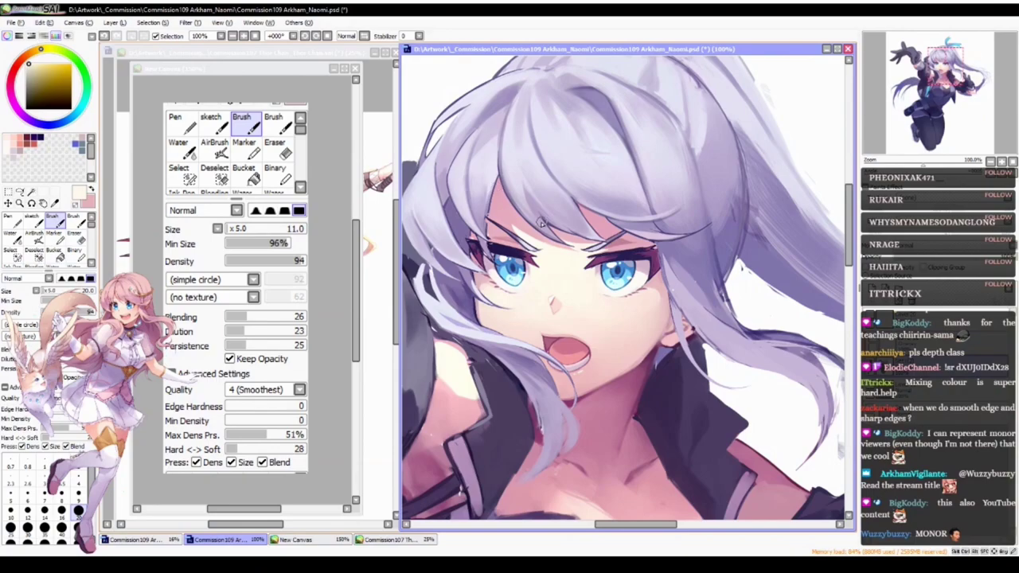
pyautogui.scroll(2, 536, 225)
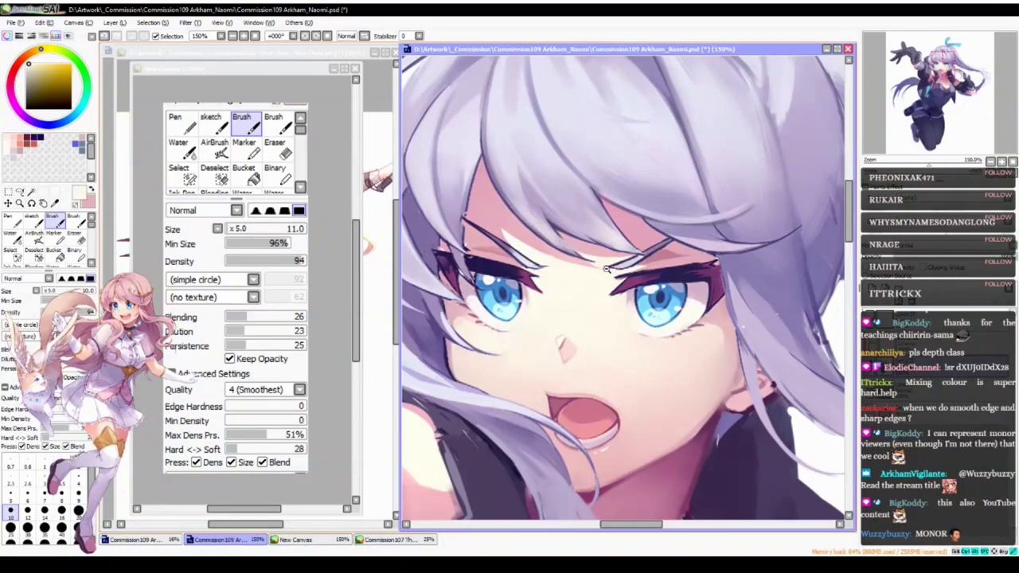
pyautogui.scroll(-2, 620, 244)
pyautogui.moveTo(662, 305); pyautogui.dragTo(632, 260)
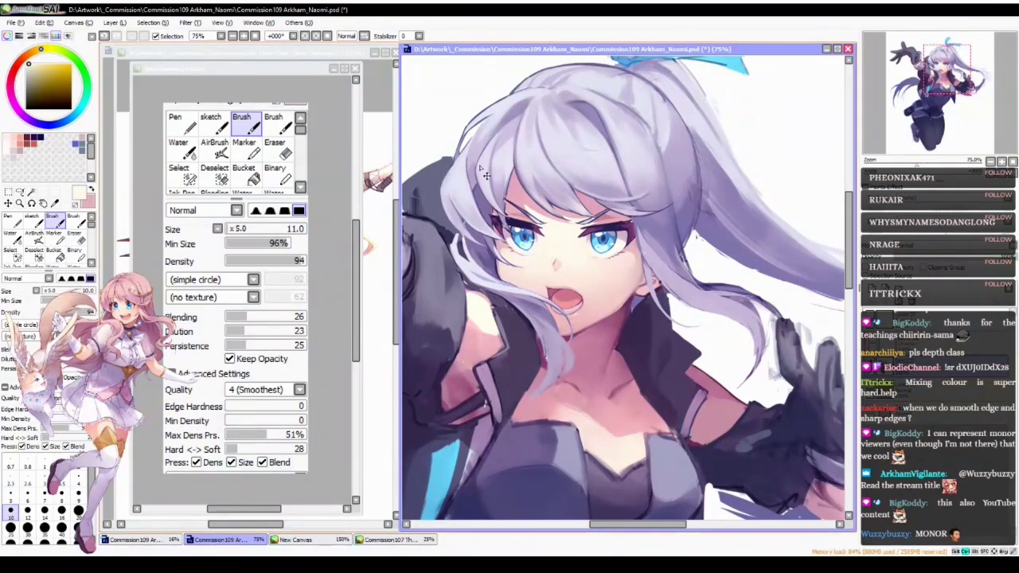
pyautogui.hotkey('ctrl', 'z')
pyautogui.hotkey('ctrl', 'z')
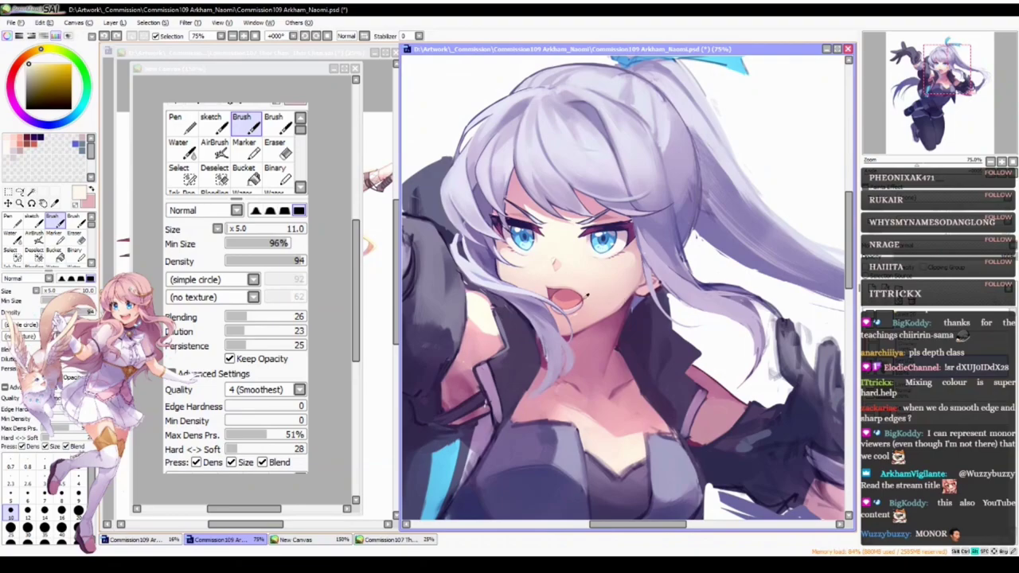
# - Sample the pinkish skin tone beside the mouth and brush it softly into the hair strands framing the face
pyautogui.keyDown('alt'); pyautogui.click(595, 303); pyautogui.keyUp('alt')
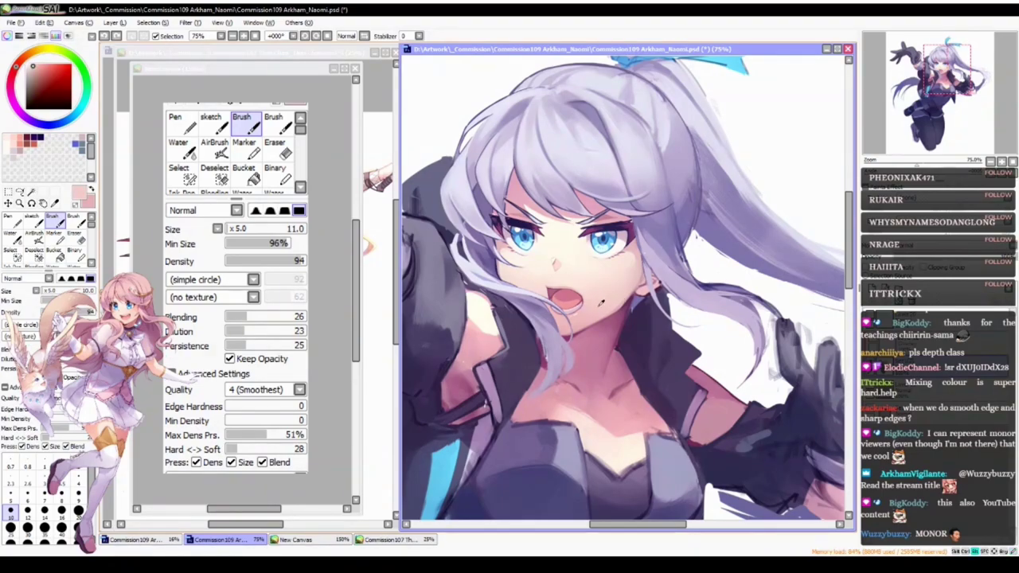
pyautogui.keyDown('ctrl'); pyautogui.click(578, 236); pyautogui.keyUp('ctrl')
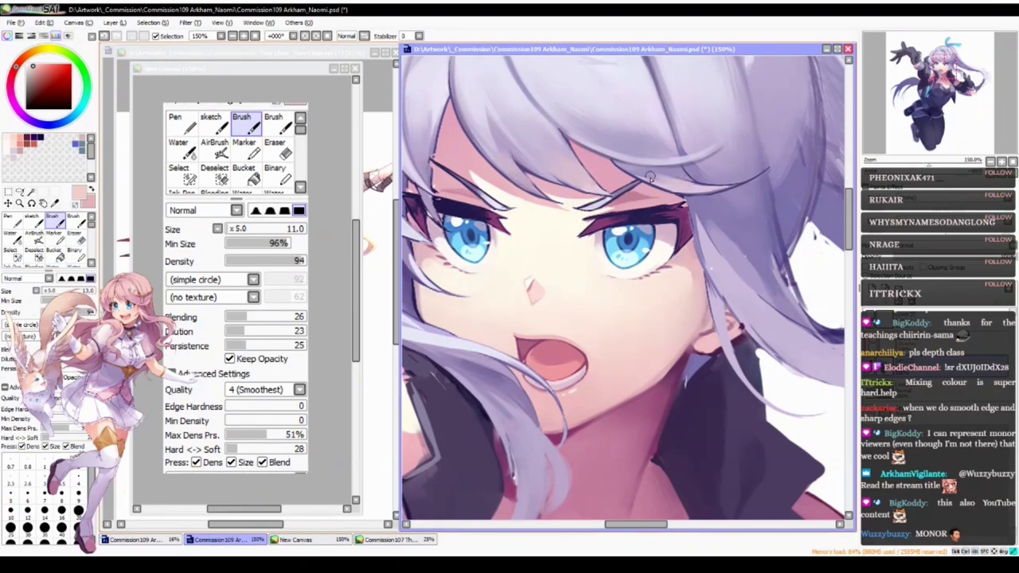
pyautogui.moveTo(690, 292)
pyautogui.mouseDown()
pyautogui.moveTo(626, 223)
pyautogui.moveTo(685, 255)
pyautogui.mouseUp()
pyautogui.moveTo(656, 206); pyautogui.dragTo(698, 247)
pyautogui.scroll(-2, 629, 258)
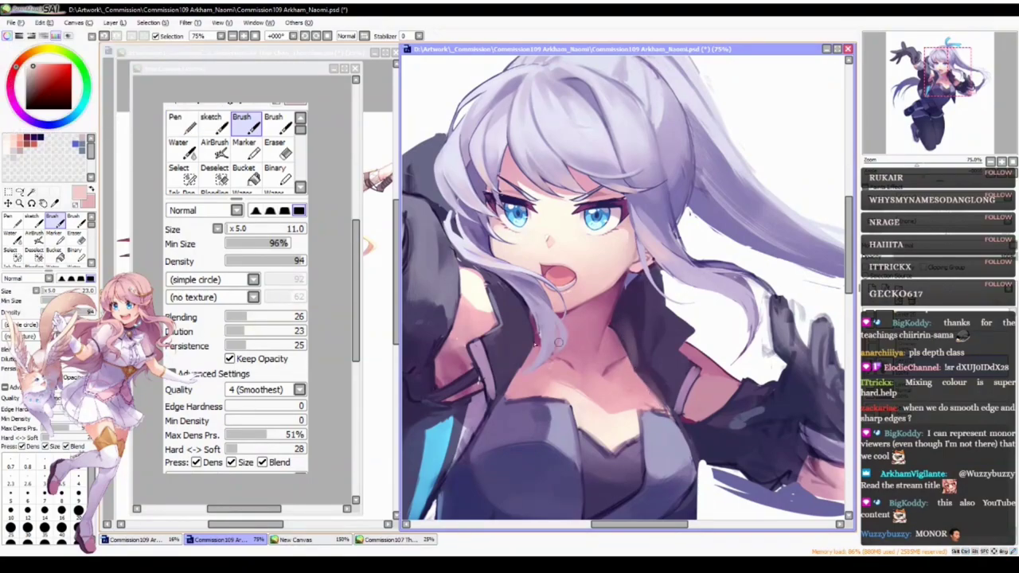
pyautogui.moveTo(526, 332); pyautogui.dragTo(507, 388)
pyautogui.scroll(-3, 507, 388)
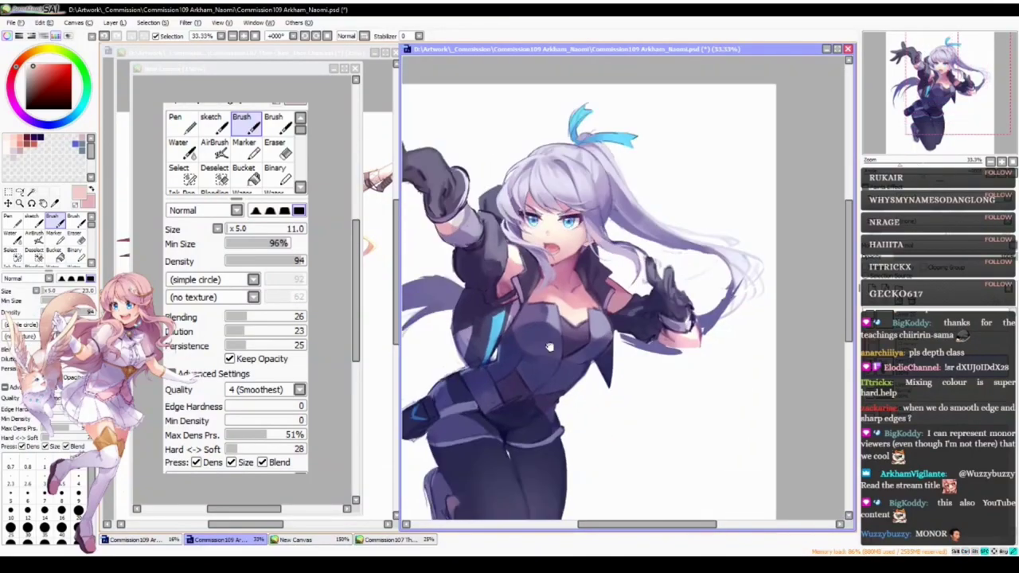
pyautogui.scroll(3, 555, 194)
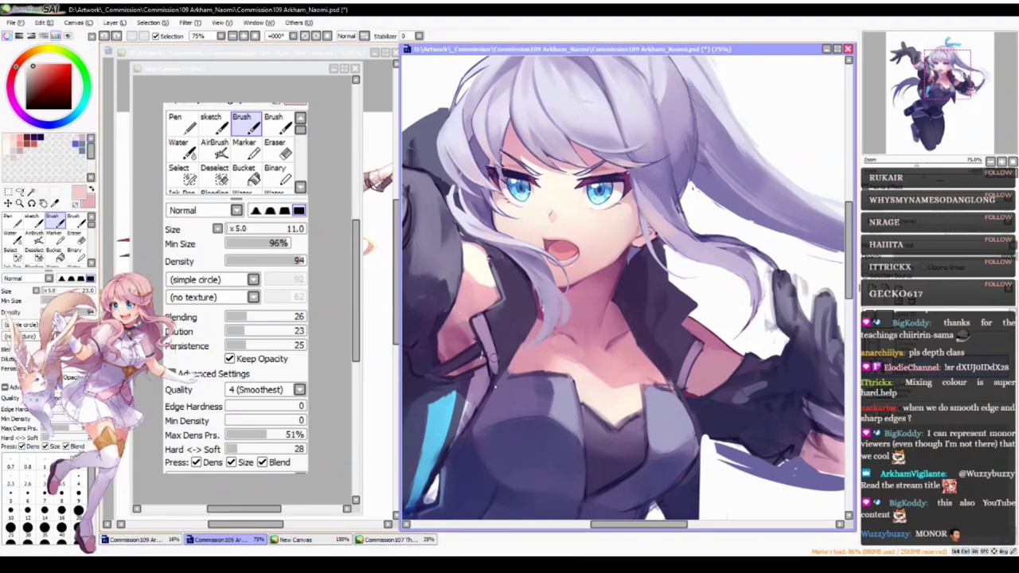
# - Sample the cyan of the jacket stripe and try it as a reflected color on both collar flaps
pyautogui.keyDown('alt'); pyautogui.click(435, 420); pyautogui.keyUp('alt')
pyautogui.moveTo(666, 342); pyautogui.dragTo(670, 372)
pyautogui.hotkey('ctrl', 'z')
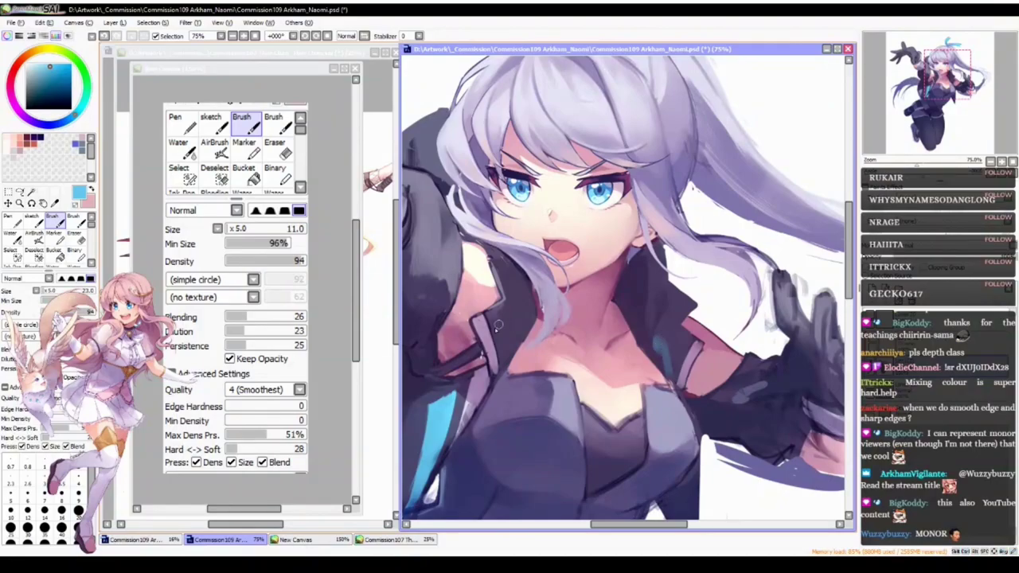
pyautogui.moveTo(503, 313); pyautogui.dragTo(504, 349)
pyautogui.hotkey('ctrl', 'z')
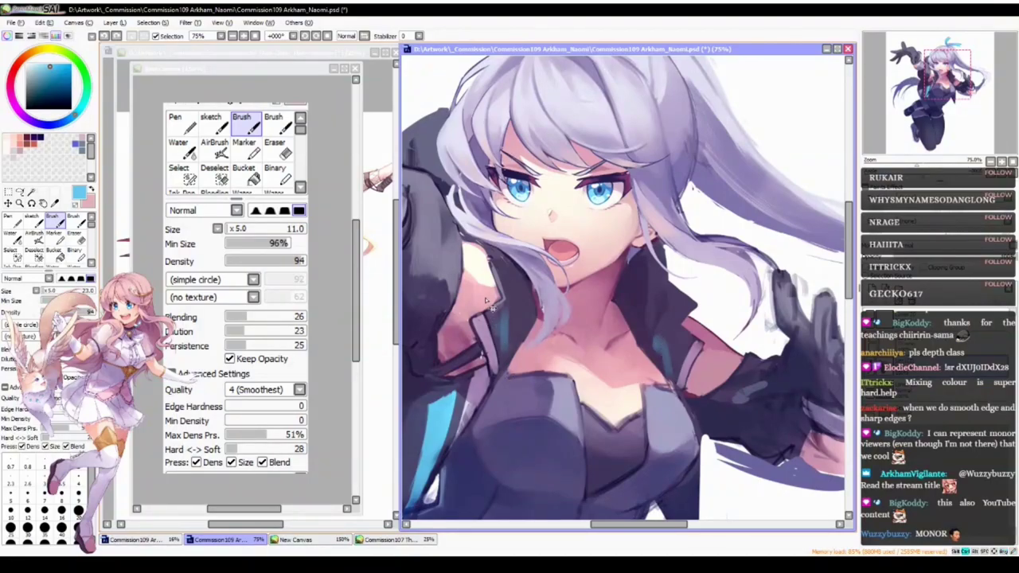
# - Try faint cyan strokes on the bangs and side hair with a size 15 brush
pyautogui.keyDown('ctrl'); pyautogui.keyDown('alt'); pyautogui.moveTo(543, 117); pyautogui.dragTo(527, 130); pyautogui.keyUp('alt'); pyautogui.keyUp('ctrl')
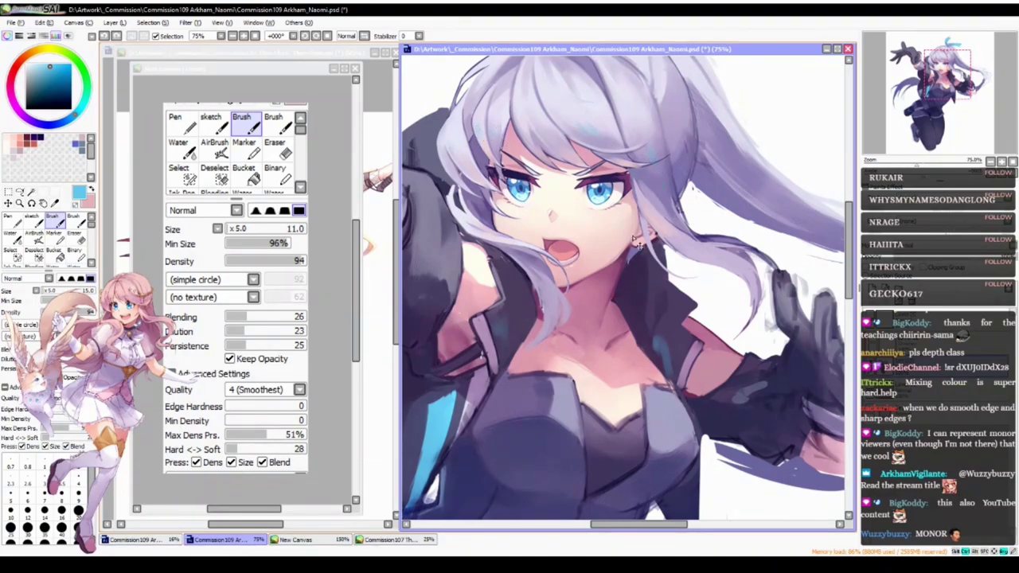
pyautogui.moveTo(547, 116)
pyautogui.mouseDown()
pyautogui.moveTo(585, 152)
pyautogui.moveTo(590, 130)
pyautogui.moveTo(621, 151)
pyautogui.mouseUp()
pyautogui.hotkey('ctrl', 'z')
pyautogui.hotkey('ctrl', 'z')
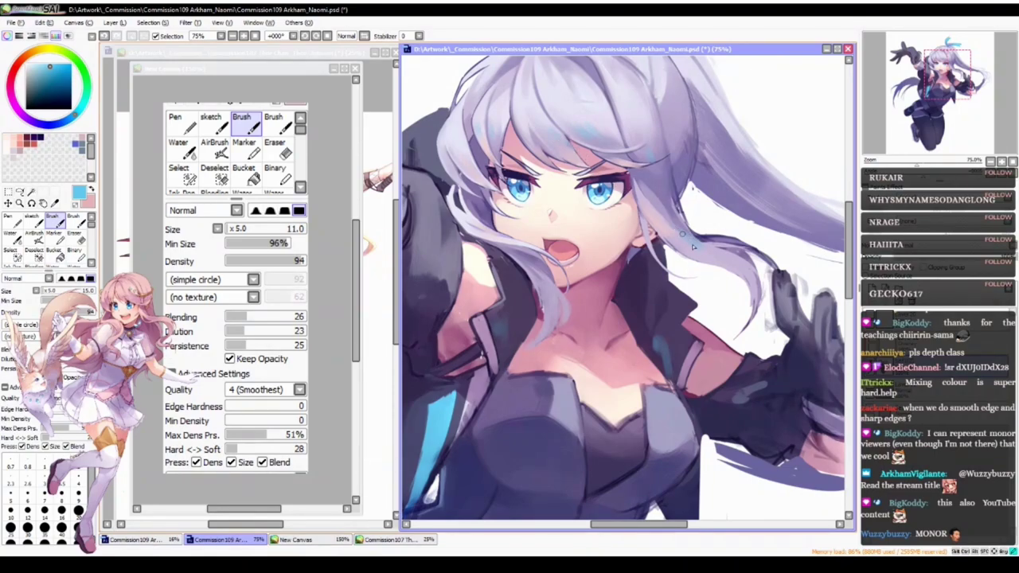
pyautogui.scroll(-3, 716, 255)
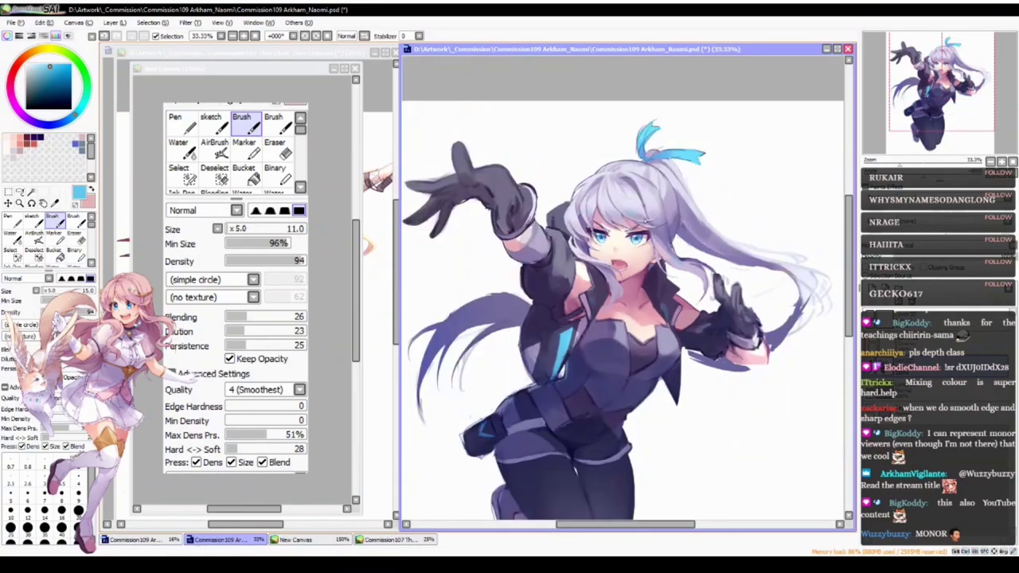
pyautogui.scroll(3, 645, 206)
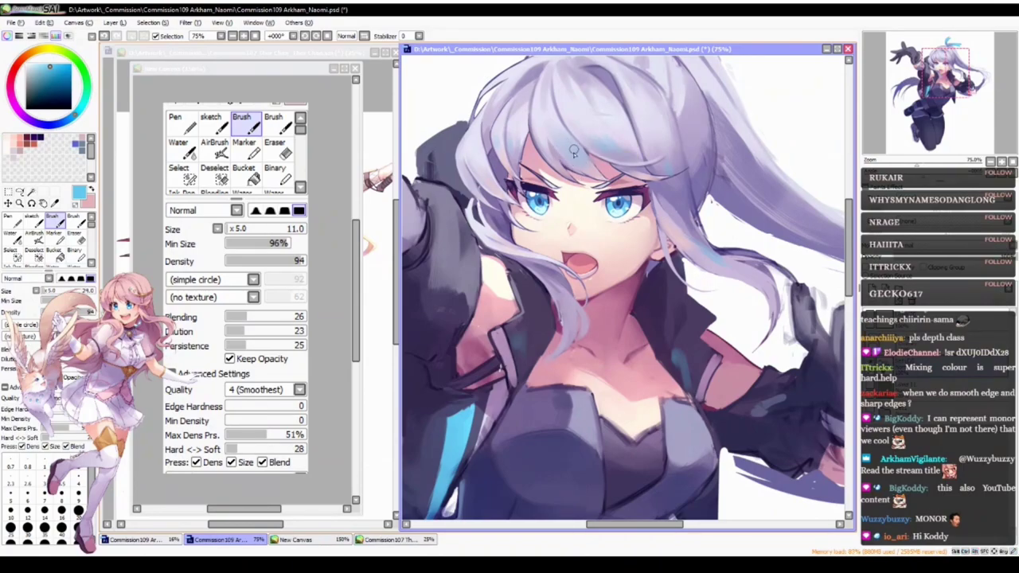
# - Try broader cyan strokes on the bangs at brush size 24, and undo all cyan strokes on the hair and collar
pyautogui.moveTo(555, 146); pyautogui.dragTo(631, 142)
pyautogui.moveTo(662, 174); pyautogui.dragTo(680, 190)
pyautogui.hotkey('ctrl', 'z')
pyautogui.hotkey('ctrl', 'z')
pyautogui.hotkey('ctrl', 'z')
pyautogui.hotkey('ctrl', 'z')
pyautogui.hotkey('ctrl', 'z')
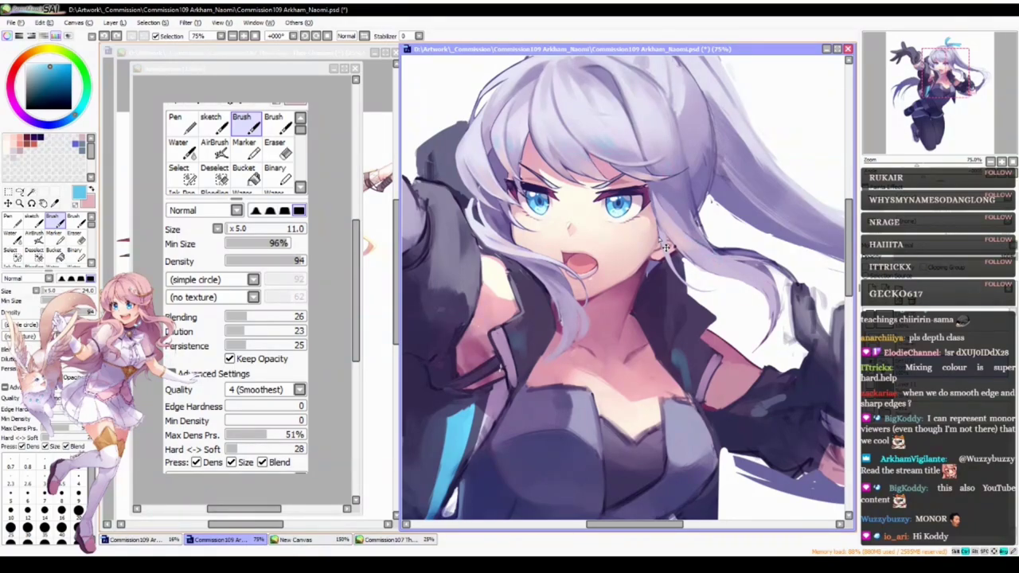
pyautogui.hotkey('ctrl', 'z')
pyautogui.hotkey('ctrl', 'z')
pyautogui.hotkey('ctrl', 'z')
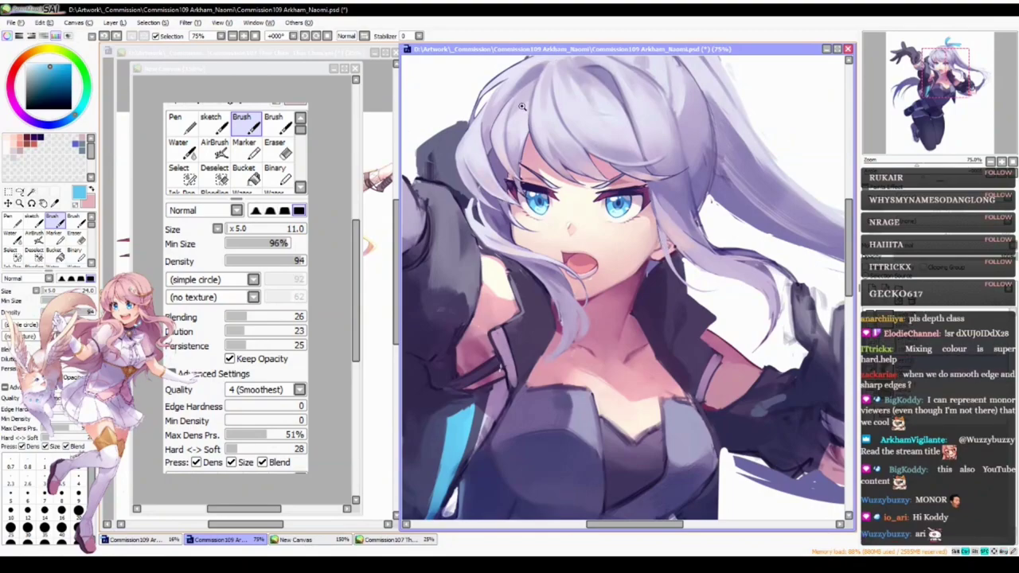
# - Sample and compare the pinkish tints in the bangs and side strands with the skin tone of the cheek
pyautogui.scroll(2, 522, 107)
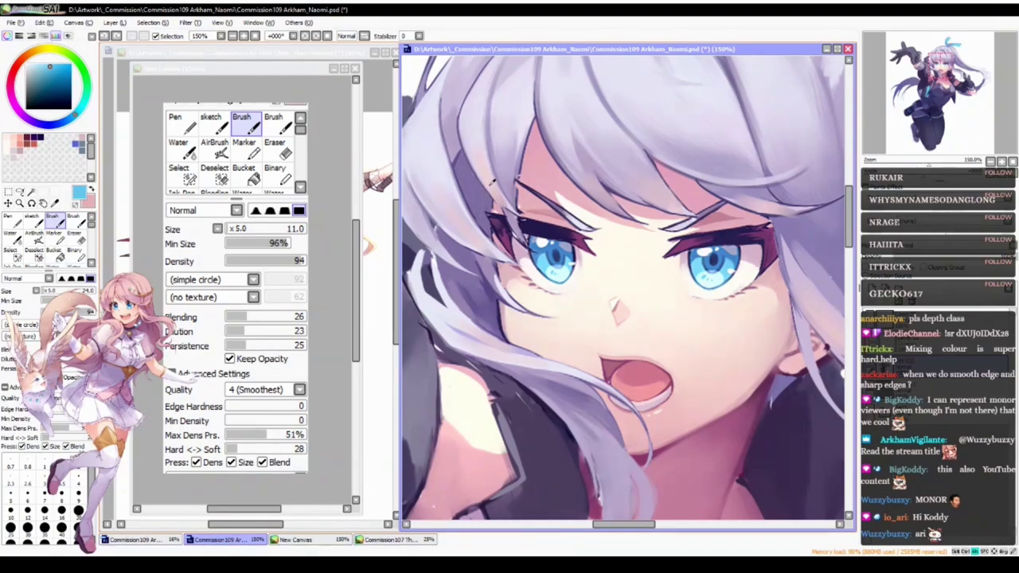
pyautogui.keyDown('alt'); pyautogui.click(494, 184); pyautogui.keyUp('alt')
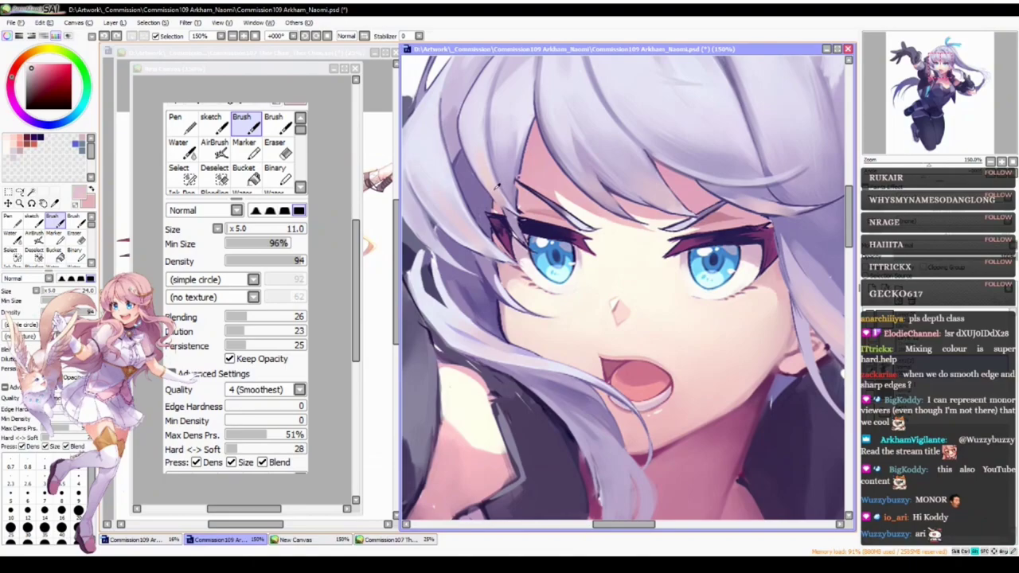
pyautogui.keyDown('alt'); pyautogui.click(704, 367); pyautogui.keyUp('alt')
pyautogui.keyDown('alt'); pyautogui.click(663, 189); pyautogui.keyUp('alt')
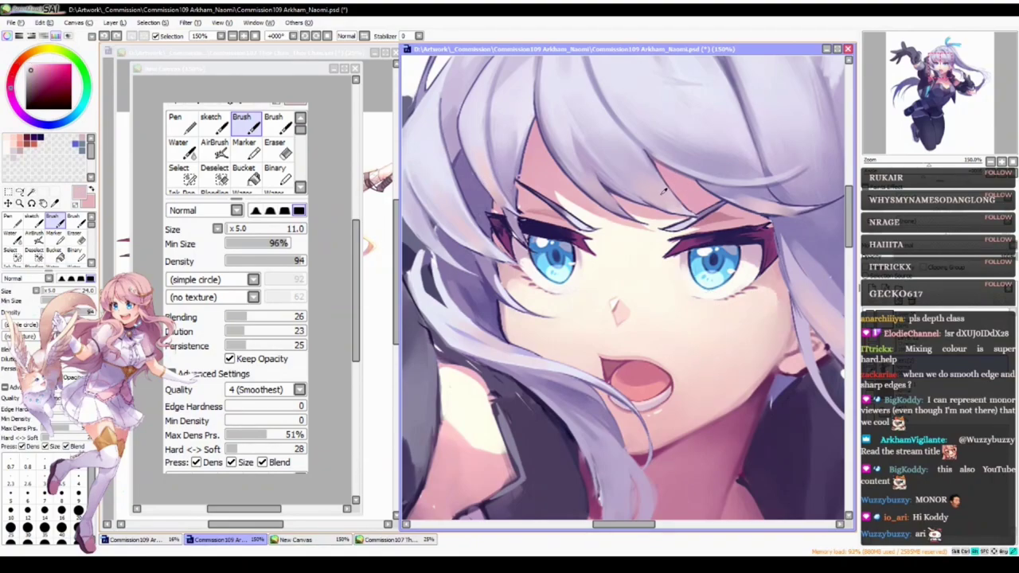
pyautogui.keyDown('alt'); pyautogui.click(705, 359); pyautogui.keyUp('alt')
pyautogui.keyDown('alt'); pyautogui.click(667, 198); pyautogui.keyUp('alt')
pyautogui.keyDown('alt'); pyautogui.click(705, 366); pyautogui.keyUp('alt')
pyautogui.keyDown('alt'); pyautogui.click(655, 199); pyautogui.keyUp('alt')
pyautogui.scroll(-4, 620, 312)
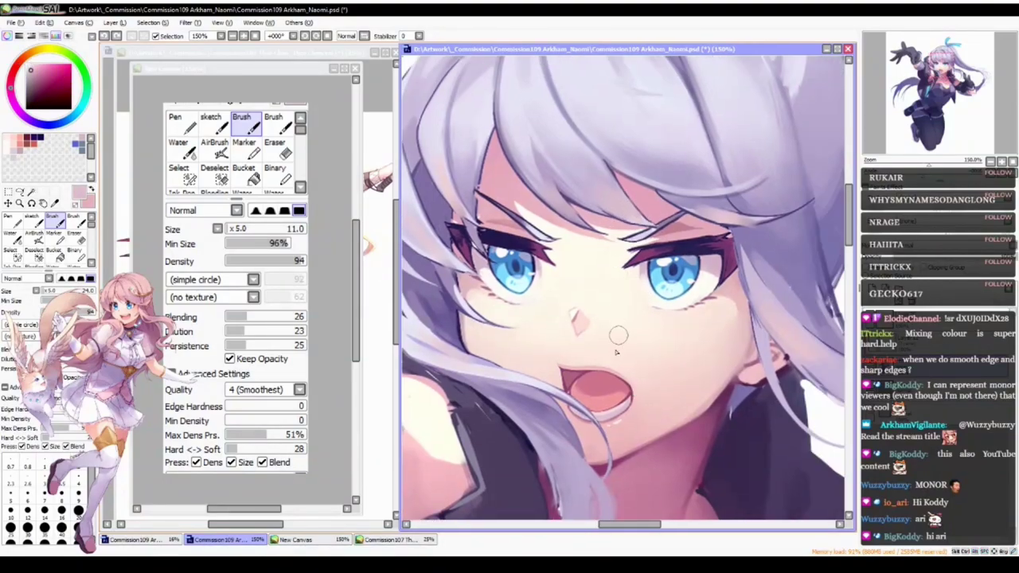
pyautogui.moveTo(612, 321); pyautogui.dragTo(596, 401)
pyautogui.moveTo(637, 343)
pyautogui.mouseDown()
pyautogui.moveTo(638, 364)
pyautogui.moveTo(558, 288)
pyautogui.mouseUp()
pyautogui.keyDown('ctrl'); pyautogui.keyDown('alt'); pyautogui.click(638, 368); pyautogui.keyUp('alt'); pyautogui.keyUp('ctrl')
pyautogui.keyDown('ctrl'); pyautogui.keyDown('alt'); pyautogui.click(637, 368); pyautogui.keyUp('alt'); pyautogui.keyUp('ctrl')
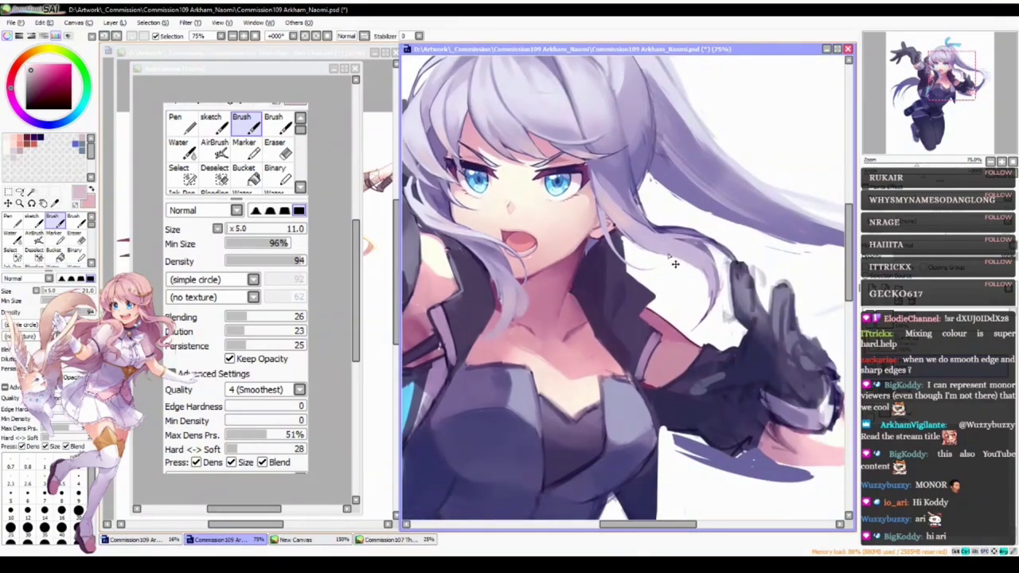
pyautogui.moveTo(585, 247); pyautogui.dragTo(652, 336)
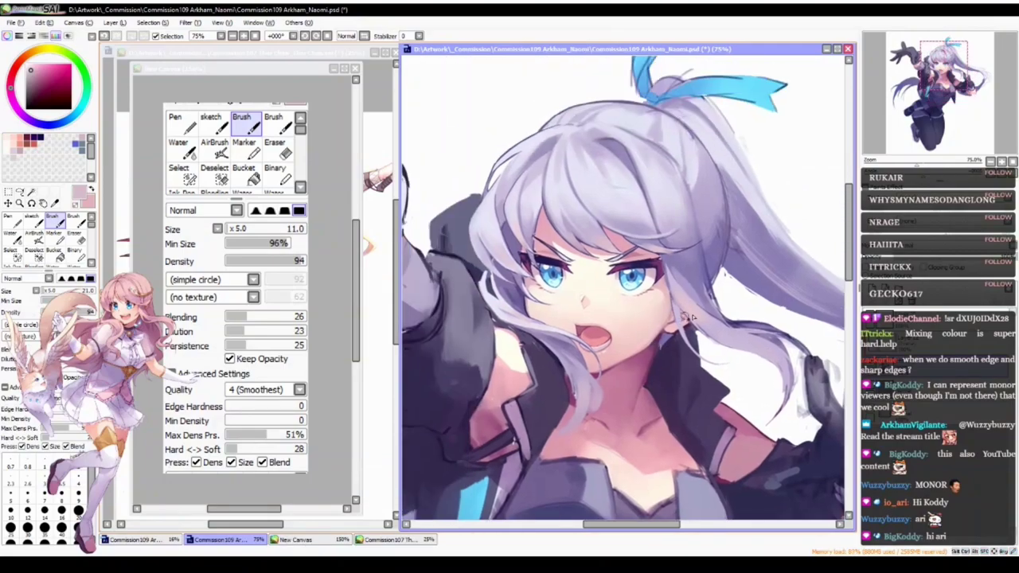
# - Touch up the hair strand beside the forehead with its own sampled lilac tone and a size 10 brush
pyautogui.keyDown('alt'); pyautogui.click(515, 212); pyautogui.keyUp('alt')
pyautogui.hotkey('ctrl', 'z')
pyautogui.moveTo(512, 216)
pyautogui.mouseDown()
pyautogui.moveTo(520, 242)
pyautogui.moveTo(516, 222)
pyautogui.mouseUp()
pyautogui.keyDown('alt'); pyautogui.click(526, 233); pyautogui.keyUp('alt')
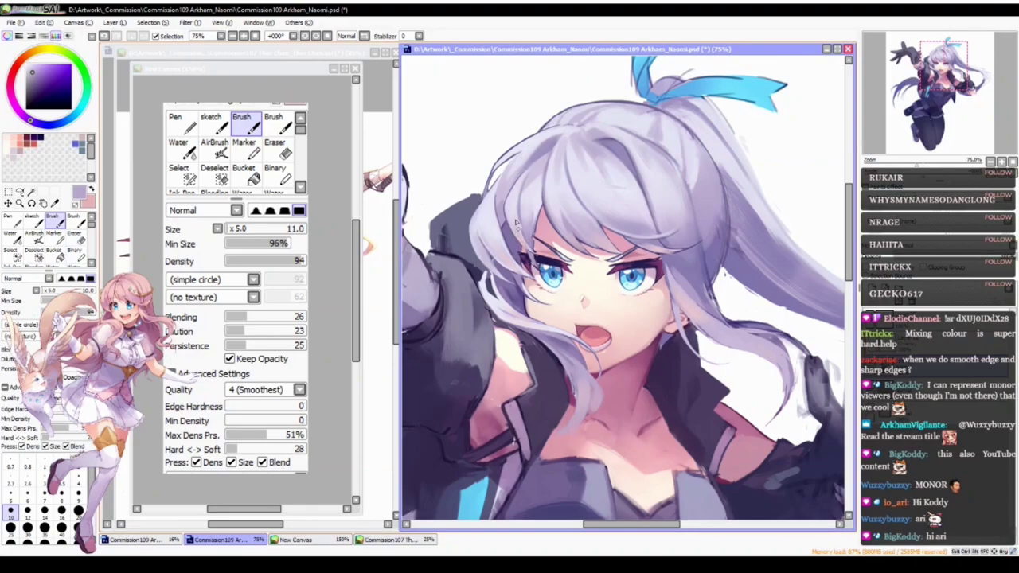
pyautogui.moveTo(578, 353); pyautogui.dragTo(596, 252)
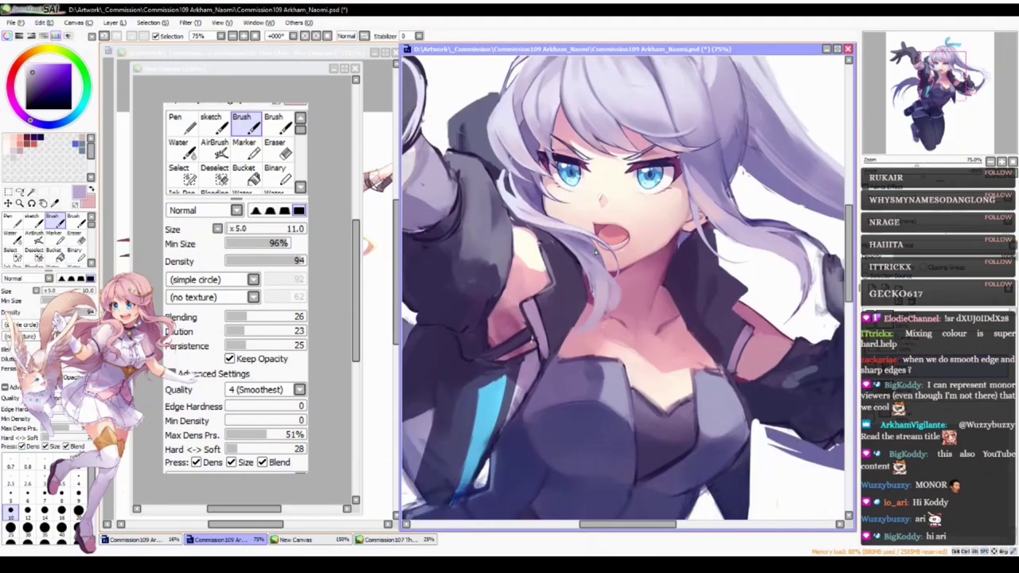
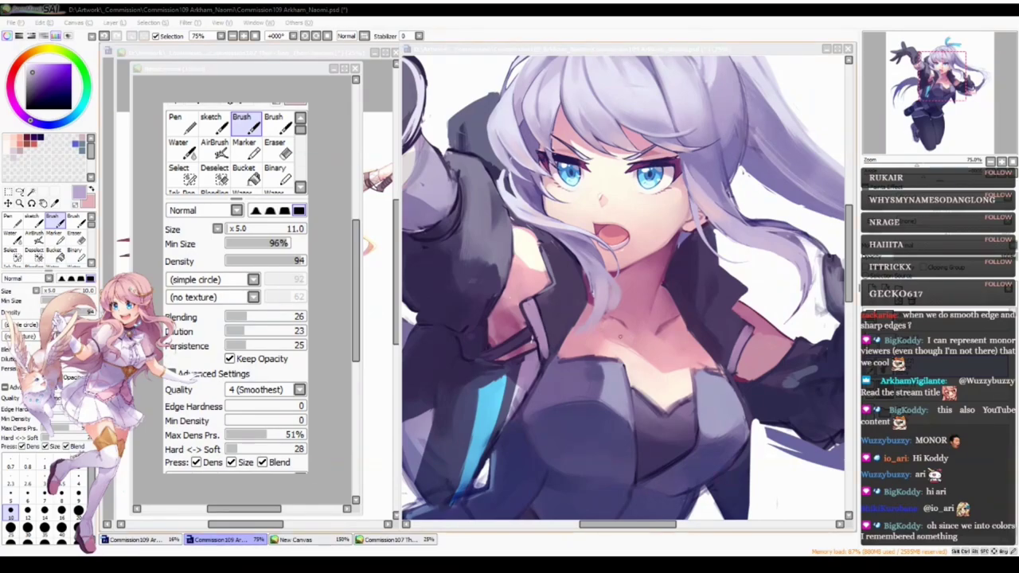
# - Try a curved lilac pen stroke in the white area beside the bodice, and undo it
pyautogui.moveTo(649, 454); pyautogui.dragTo(642, 420)
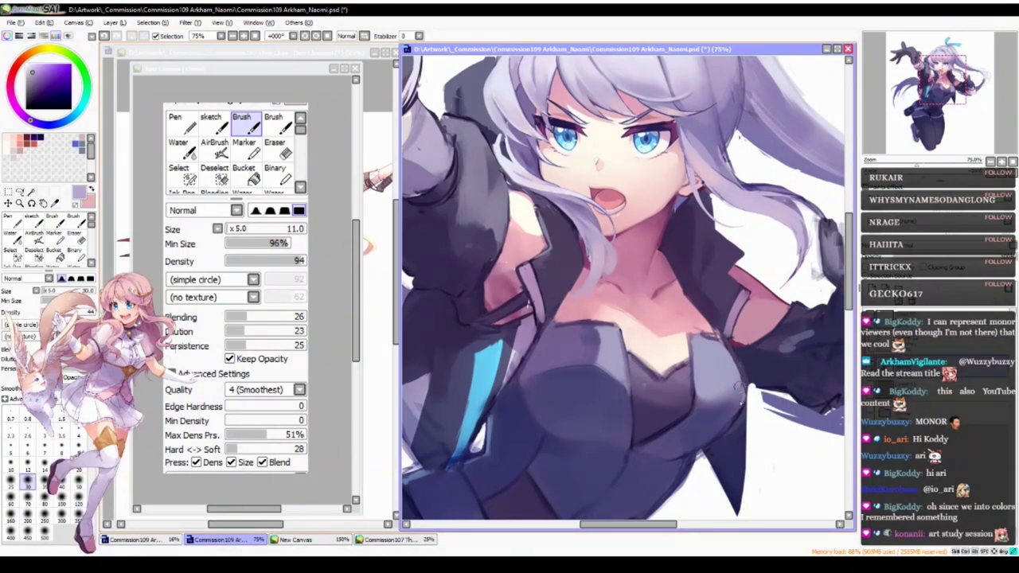
pyautogui.press('n')
pyautogui.moveTo(751, 372)
pyautogui.mouseDown()
pyautogui.moveTo(766, 374)
pyautogui.moveTo(752, 427)
pyautogui.moveTo(762, 422)
pyautogui.mouseUp()
pyautogui.hotkey('ctrl', 'z')
pyautogui.hotkey('ctrl', 'z')
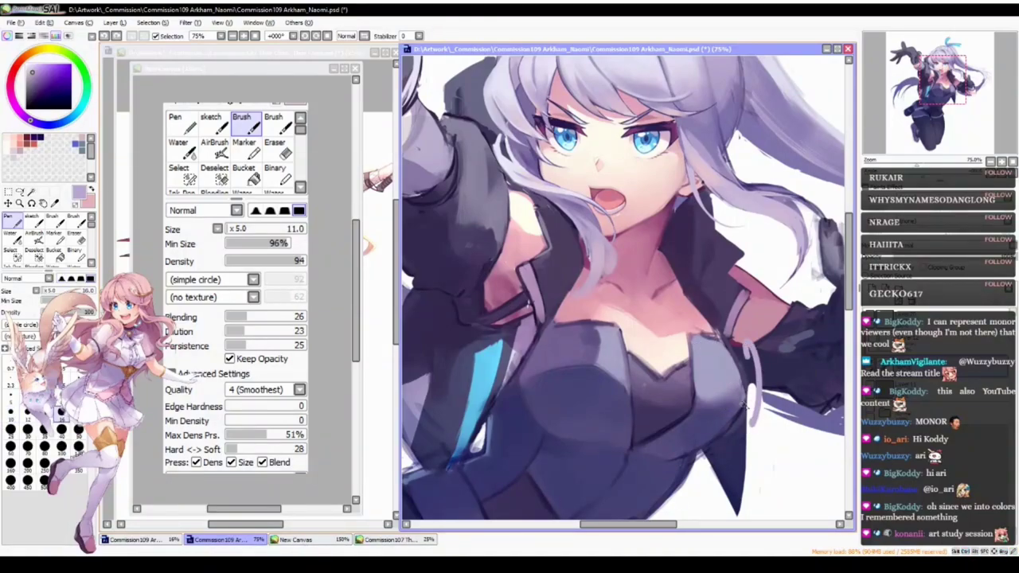
pyautogui.press('e')
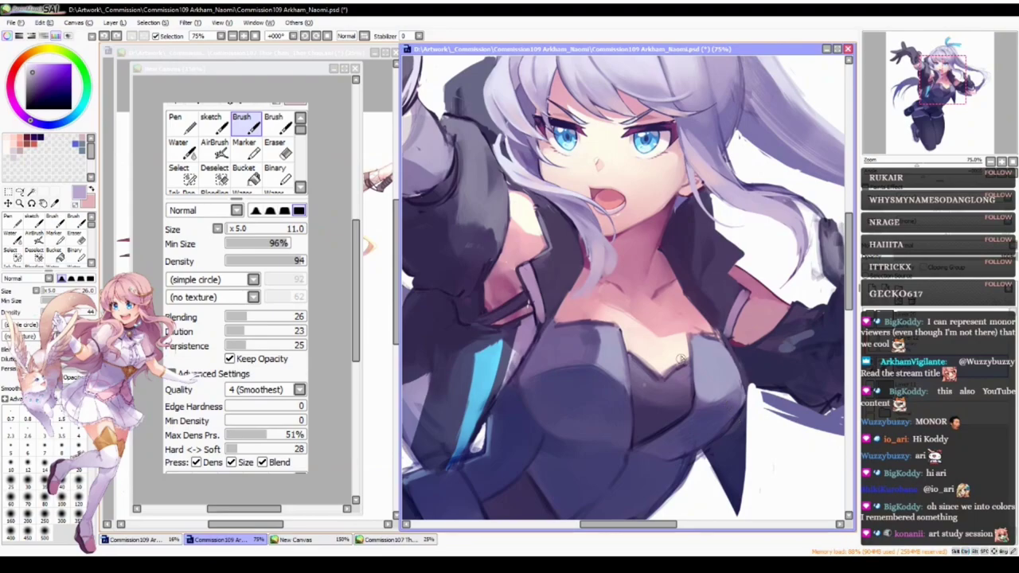
# - Try blending a sampled bluish lilac into the bodice below the neckline with a size 42 brush
pyautogui.press('b')
pyautogui.keyDown('ctrl'); pyautogui.keyDown('alt'); pyautogui.click(720, 414); pyautogui.keyUp('alt'); pyautogui.keyUp('ctrl')
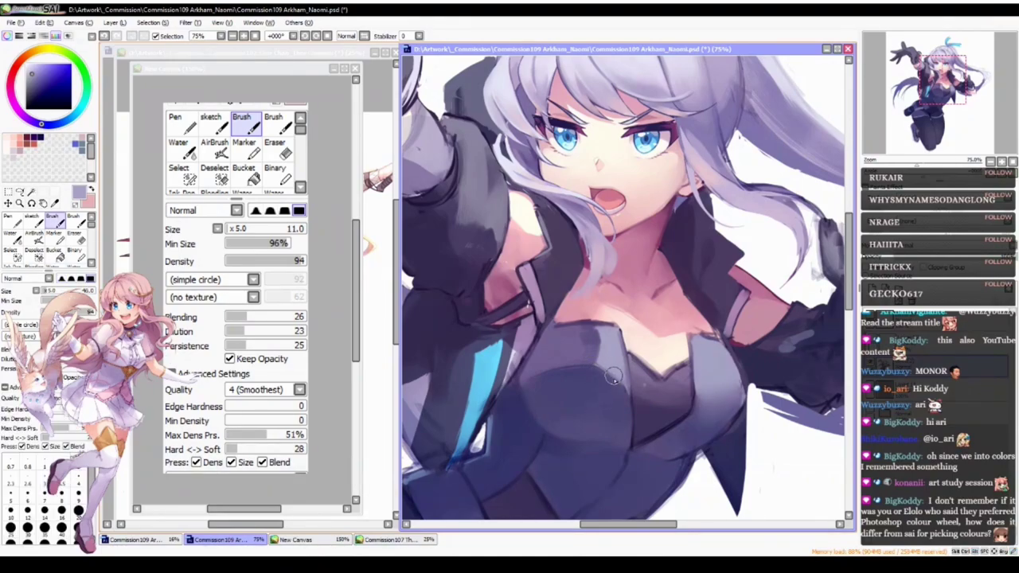
pyautogui.press('c')
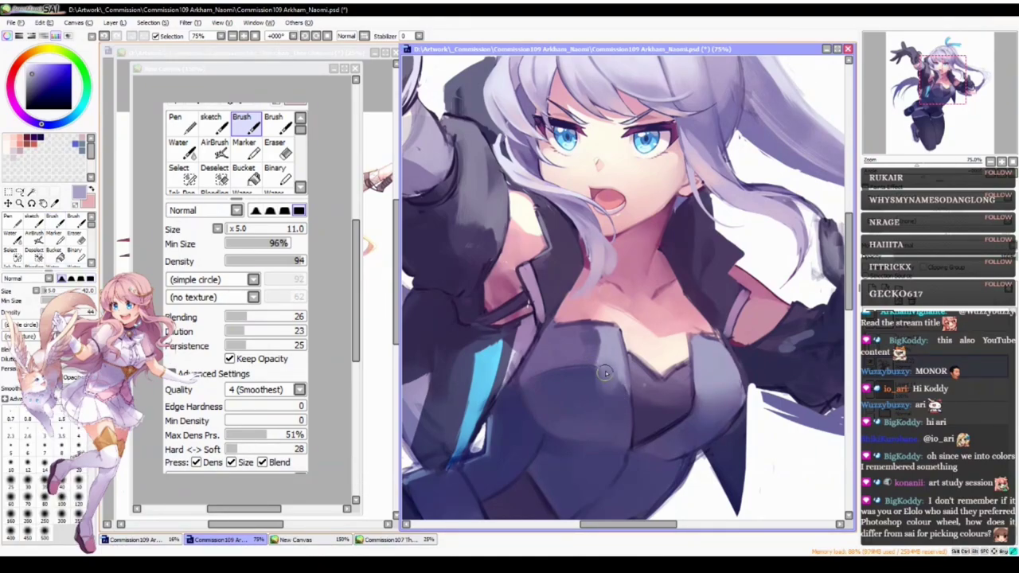
pyautogui.moveTo(607, 396); pyautogui.dragTo(581, 374)
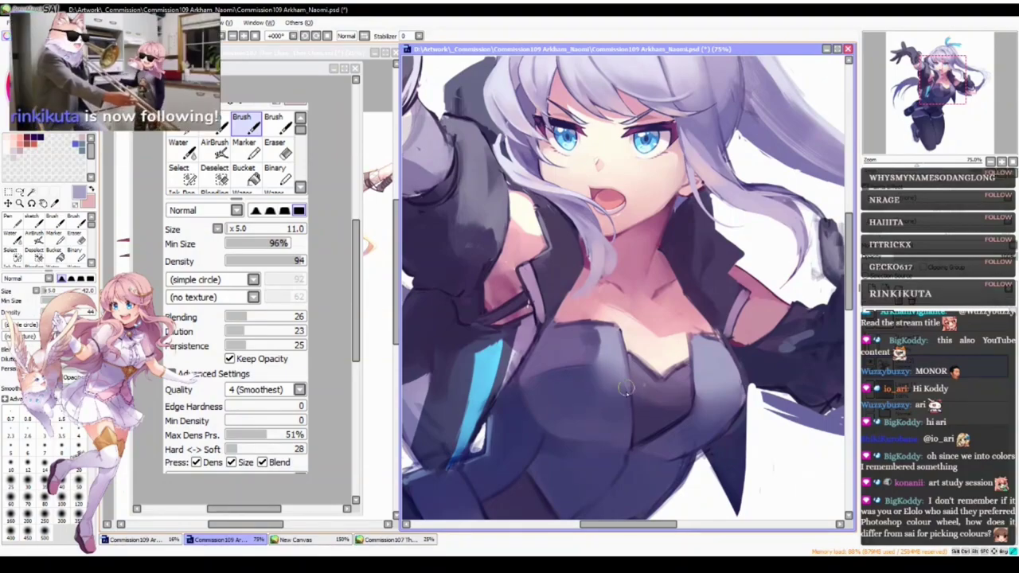
pyautogui.scroll(-2, 616, 444)
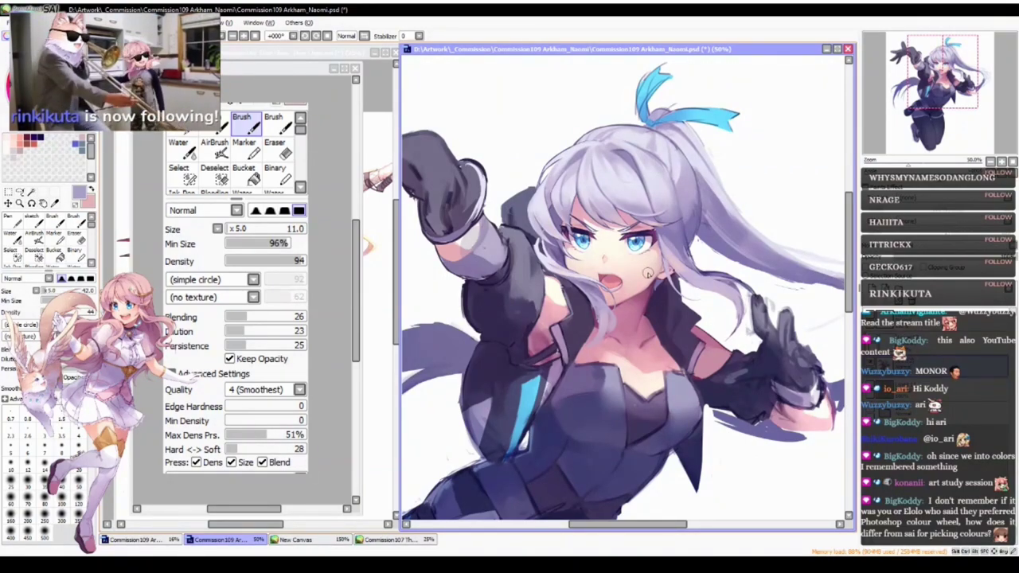
pyautogui.scroll(2, 636, 432)
# - Undo the recent bodice strokes and rework the lighter areas on both sides of the neckline
pyautogui.hotkey('ctrl', 'z')
pyautogui.hotkey('ctrl', 'z')
pyautogui.hotkey('ctrl', 'z')
pyautogui.hotkey('ctrl', 'z')
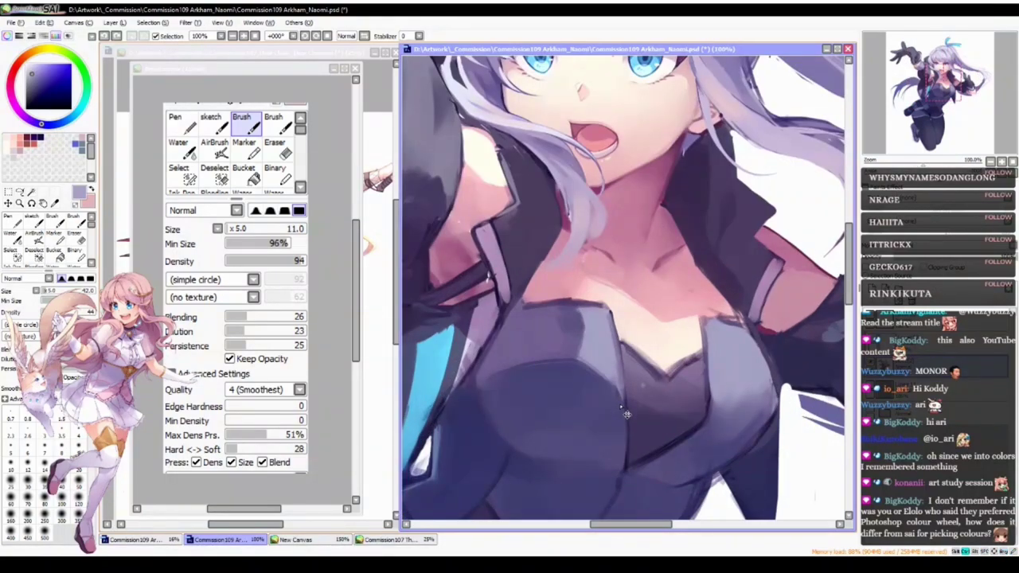
pyautogui.hotkey('ctrl', 'z')
pyautogui.hotkey('ctrl', 'z')
pyautogui.moveTo(731, 416); pyautogui.dragTo(751, 395)
pyautogui.moveTo(589, 369)
pyautogui.mouseDown()
pyautogui.moveTo(607, 388)
pyautogui.moveTo(588, 360)
pyautogui.moveTo(612, 396)
pyautogui.moveTo(605, 379)
pyautogui.mouseUp()
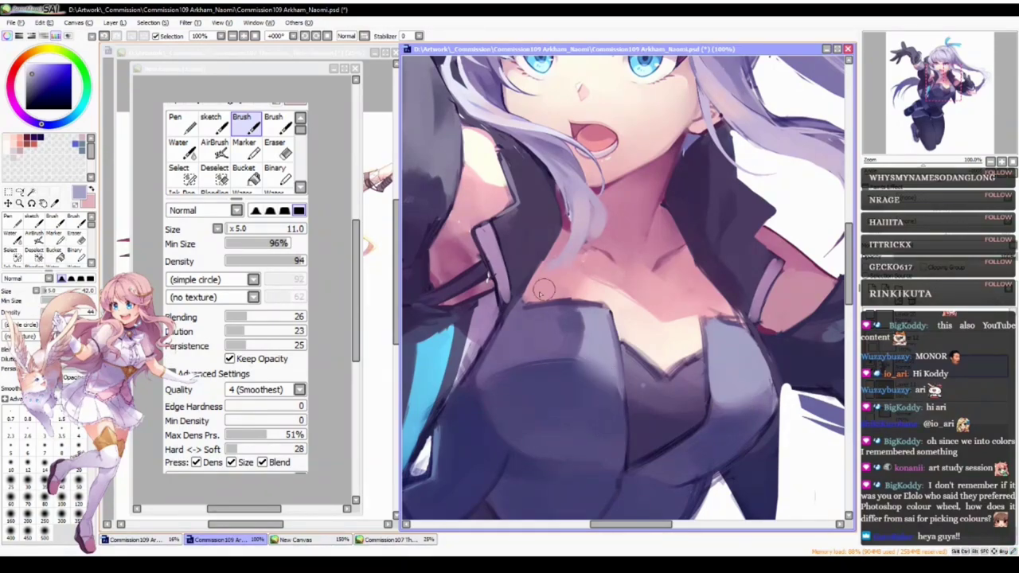
# - Try circling the bodice's upper edge below the hair strand in bright cyan with the size 16 pen, and undo it
pyautogui.press('n')
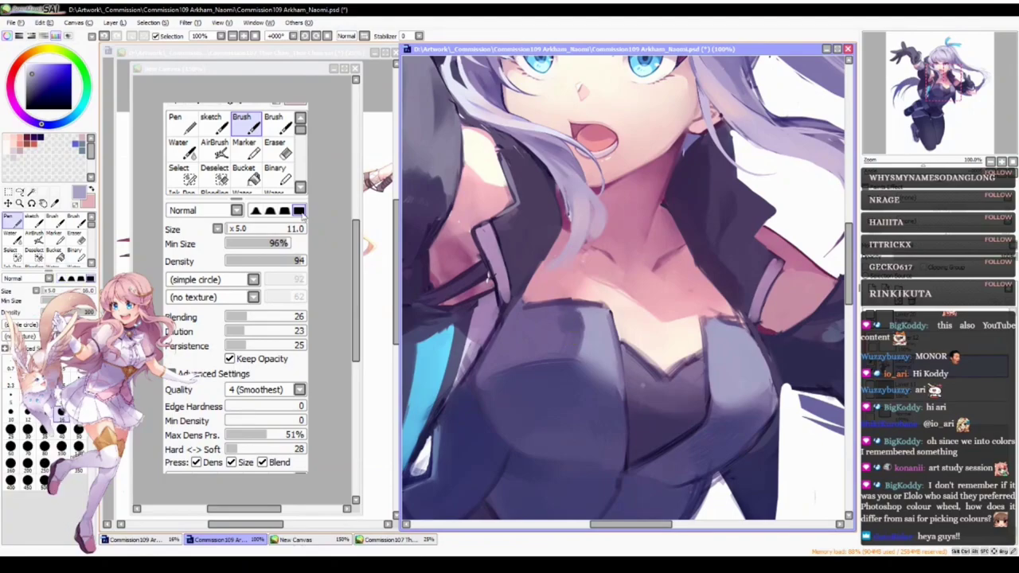
pyautogui.click(79, 109)
pyautogui.click(56, 64)
pyautogui.moveTo(540, 350); pyautogui.dragTo(557, 321)
pyautogui.moveTo(582, 368); pyautogui.dragTo(535, 317)
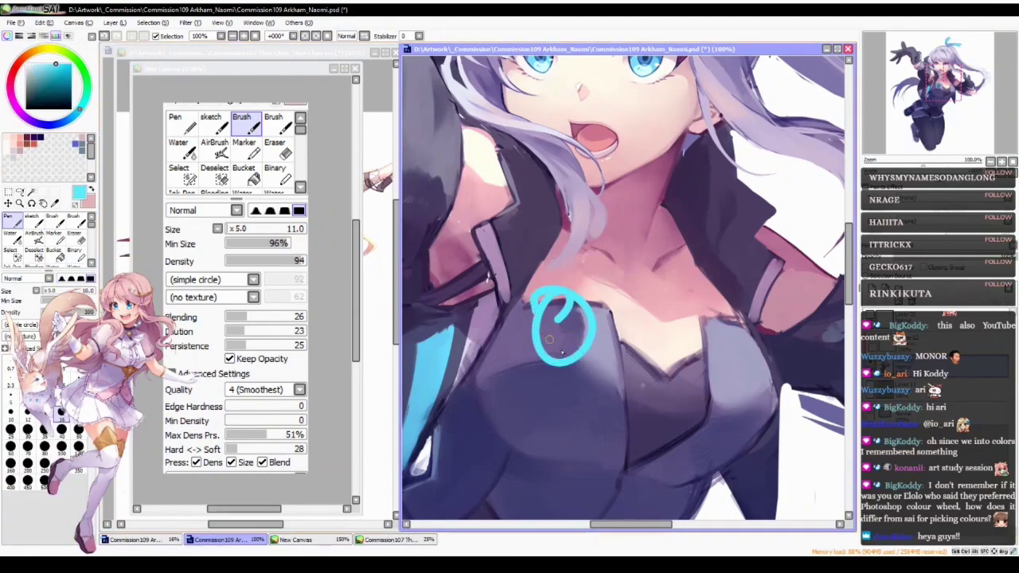
pyautogui.hotkey('ctrl', 'z')
pyautogui.keyDown('ctrl'); pyautogui.keyDown('alt'); pyautogui.click(546, 374); pyautogui.keyUp('alt'); pyautogui.keyUp('ctrl')
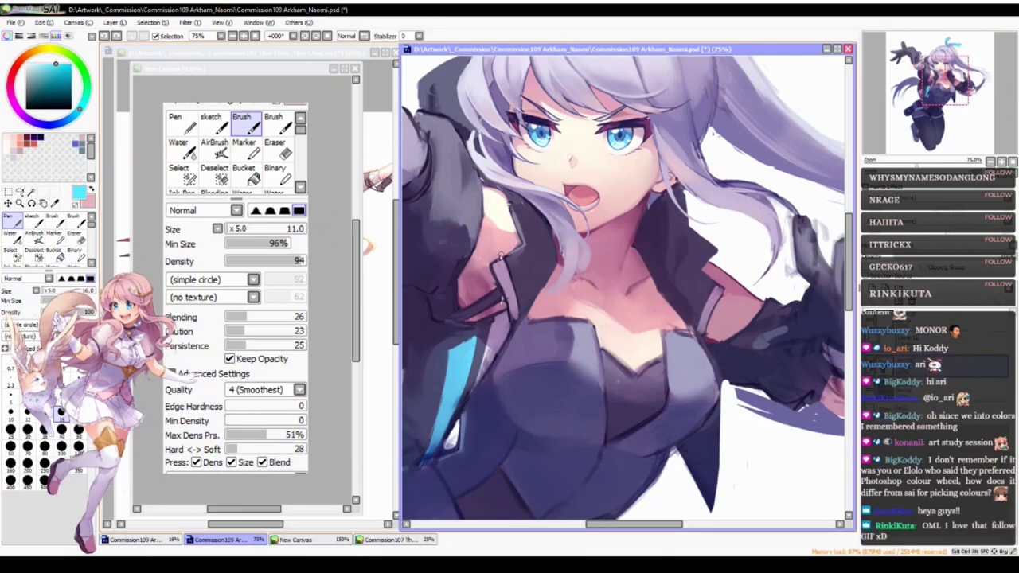
# - Circle the upper part of the bodice and the jacket trim by the armpit in cyan
pyautogui.moveTo(508, 239)
pyautogui.mouseDown()
pyautogui.moveTo(473, 283)
pyautogui.moveTo(516, 255)
pyautogui.mouseUp()
pyautogui.hotkey('ctrl', 'z')
pyautogui.moveTo(570, 312)
pyautogui.mouseDown()
pyautogui.moveTo(554, 382)
pyautogui.moveTo(570, 319)
pyautogui.moveTo(533, 310)
pyautogui.mouseUp()
pyautogui.hotkey('ctrl', 'z')
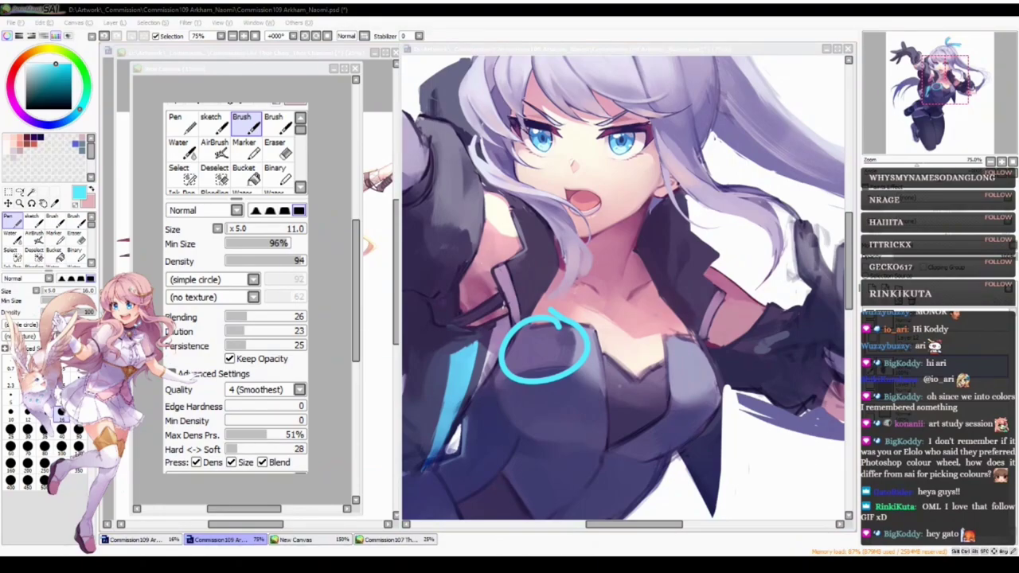
pyautogui.hotkey('alt', 'Tab')
pyautogui.moveTo(621, 246); pyautogui.dragTo(634, 221)
pyautogui.moveTo(518, 226)
pyautogui.mouseDown()
pyautogui.moveTo(521, 211)
pyautogui.moveTo(510, 219)
pyautogui.mouseUp()
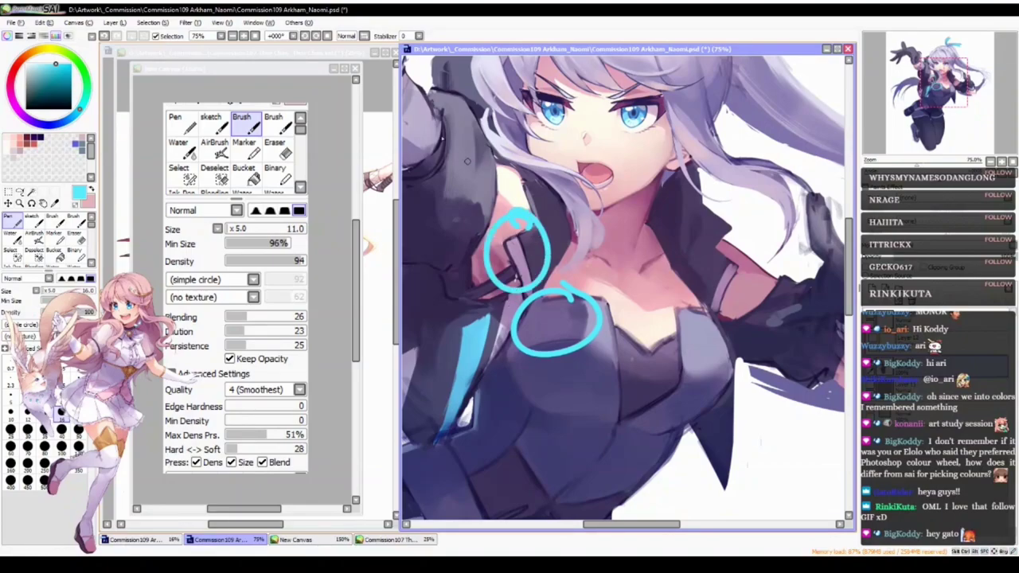
# - Try long cyan strokes from the raised arm down to the chest, and undo all cyan marks
pyautogui.scroll(-3, 520, 248)
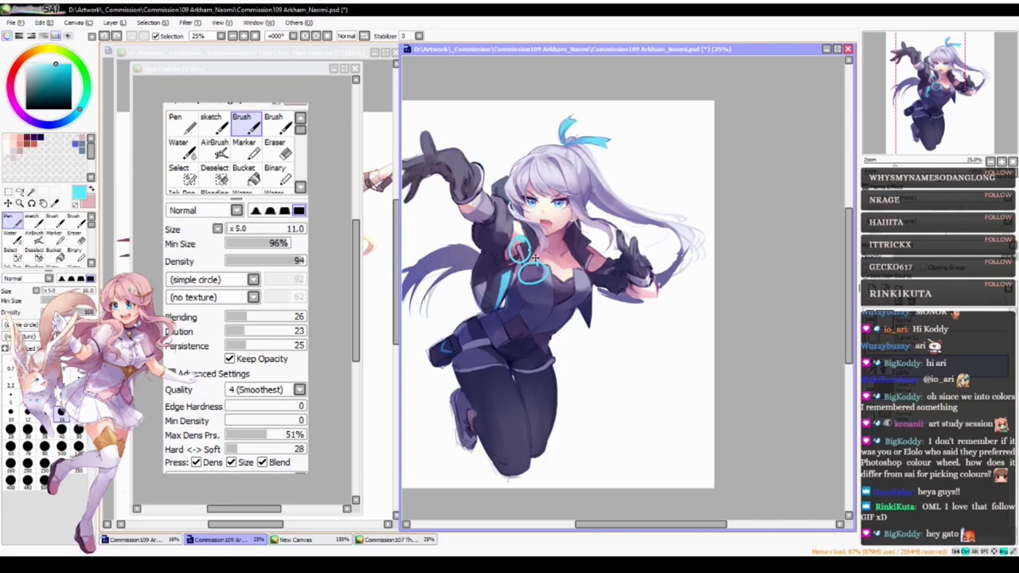
pyautogui.scroll(2, 486, 191)
pyautogui.moveTo(442, 79); pyautogui.dragTo(558, 303)
pyautogui.hotkey('ctrl', 'z')
pyautogui.moveTo(472, 148); pyautogui.dragTo(562, 288)
pyautogui.moveTo(499, 241); pyautogui.dragTo(545, 309)
pyautogui.hotkey('ctrl', 'z')
pyautogui.moveTo(491, 246); pyautogui.dragTo(512, 305)
pyautogui.hotkey('ctrl', 'z')
pyautogui.hotkey('ctrl', 'z')
pyautogui.hotkey('ctrl', 'z')
pyautogui.hotkey('ctrl', 'z')
pyautogui.scroll(2, 534, 343)
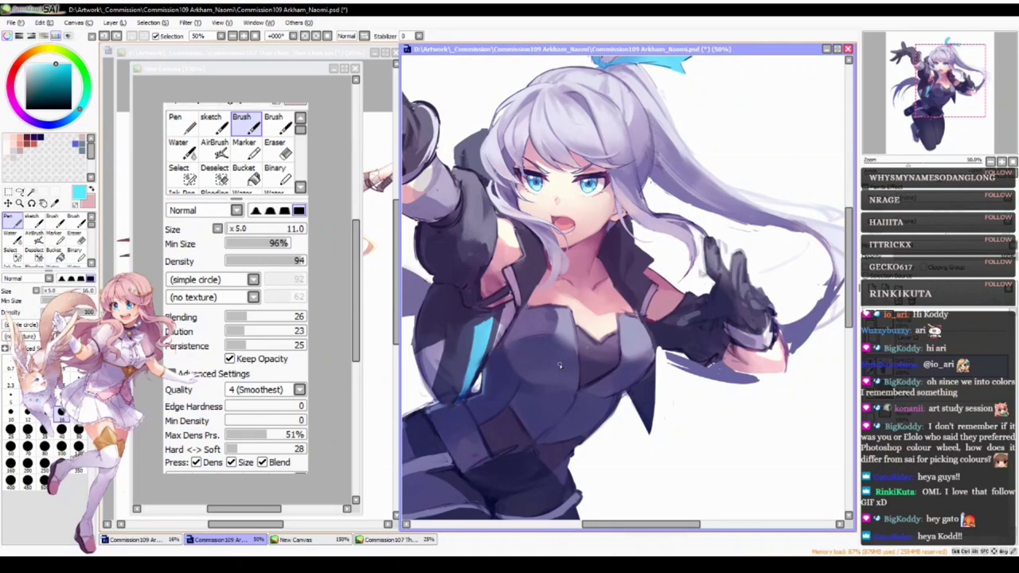
pyautogui.scroll(-2, 603, 325)
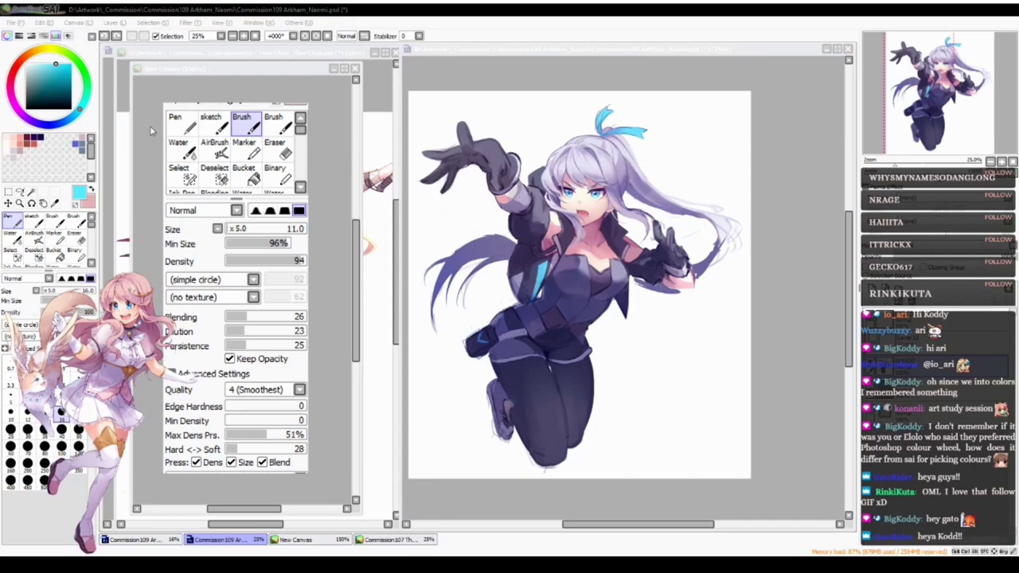
pyautogui.press('Return')
pyautogui.moveTo(621, 379); pyautogui.dragTo(657, 376)
pyautogui.keyDown('ctrl'); pyautogui.keyDown('alt'); pyautogui.click(634, 367); pyautogui.keyUp('alt'); pyautogui.keyUp('ctrl')
pyautogui.keyDown('ctrl'); pyautogui.click(628, 394); pyautogui.keyUp('ctrl')
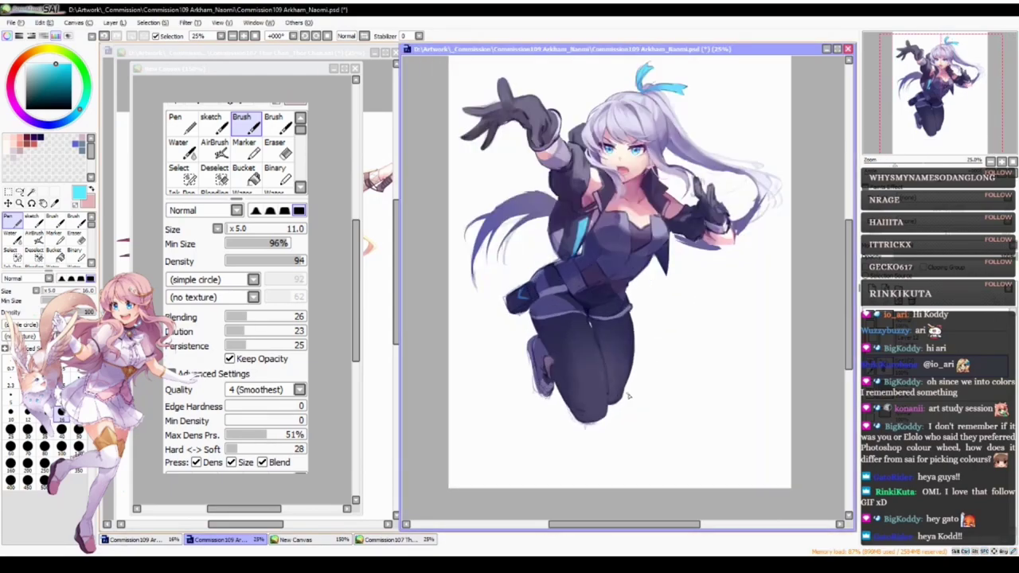
pyautogui.click(95, 47)
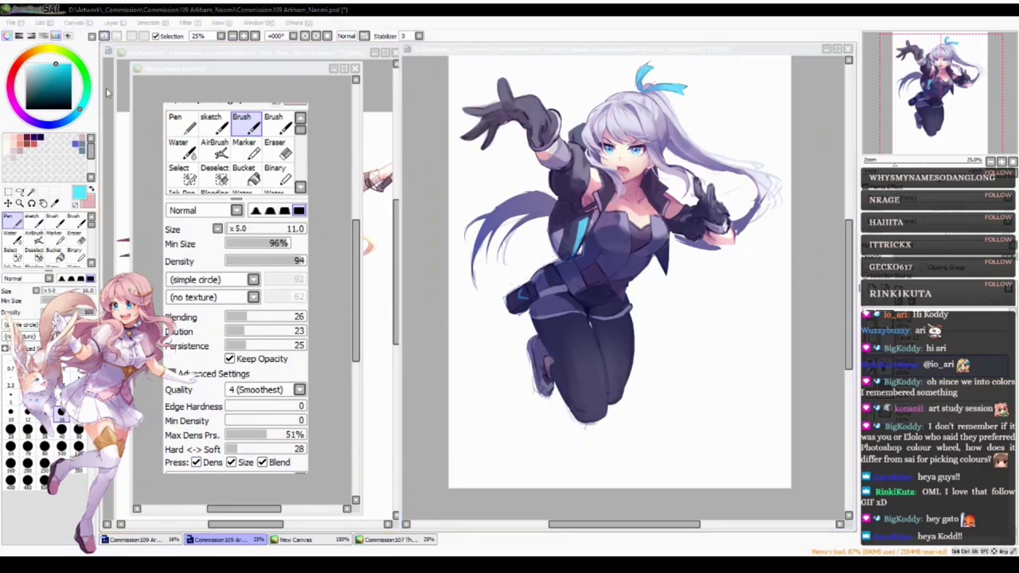
# - Scale the whole figure down with a transform and place it in the upper middle of the canvas
pyautogui.scroll(1, 737, 390)
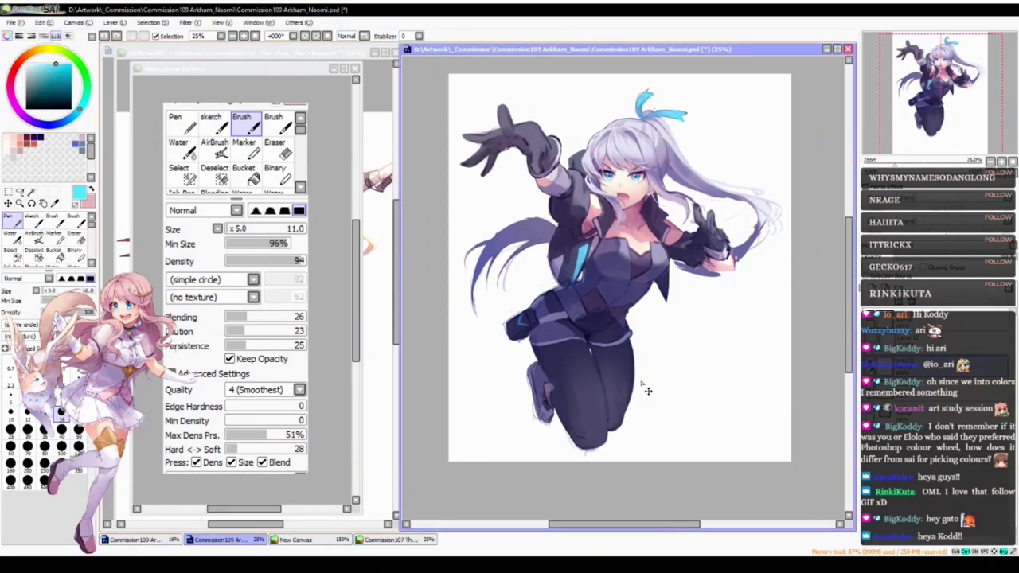
pyautogui.hotkey('ctrl', 't')
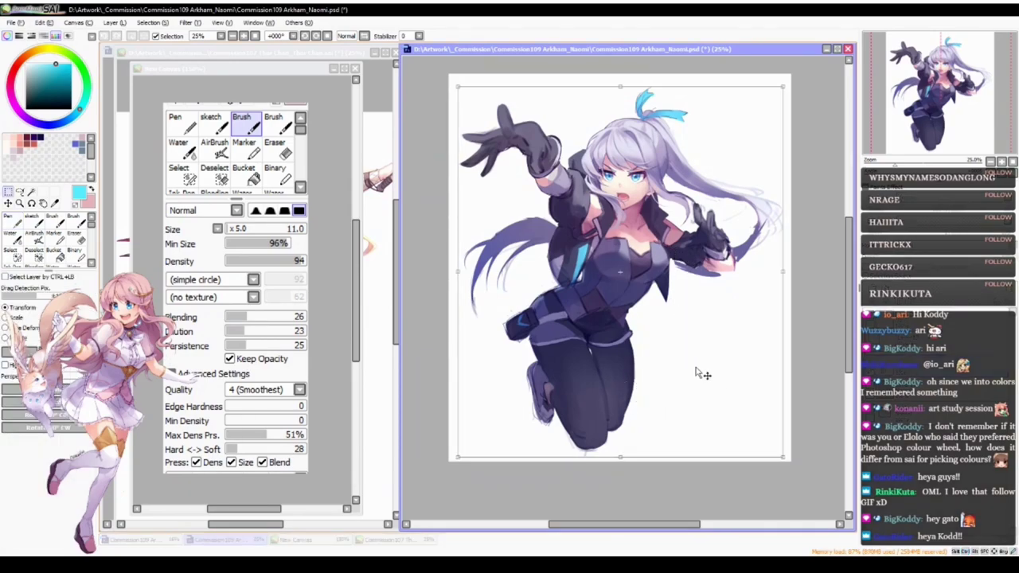
pyautogui.moveTo(789, 456); pyautogui.dragTo(689, 364)
pyautogui.moveTo(615, 291); pyautogui.dragTo(650, 278)
pyautogui.press('Return')
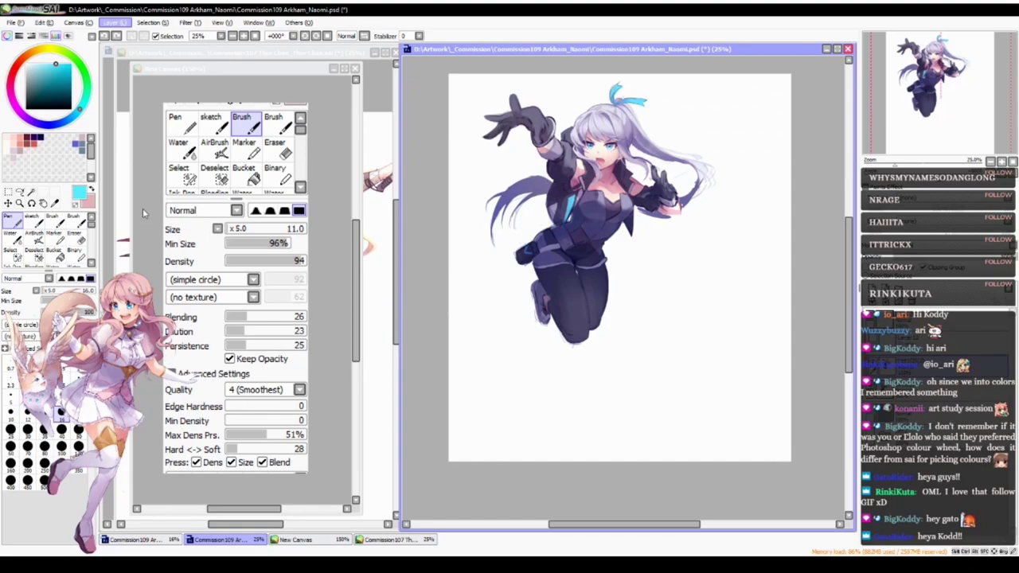
# - Place a vertically flipped copy of the figure directly beneath the knees like a reflection
pyautogui.moveTo(590, 327)
pyautogui.keyDown('ctrl'); pyautogui.mouseDown()
pyautogui.moveTo(614, 207)
pyautogui.moveTo(638, 263)
pyautogui.moveTo(580, 371)
pyautogui.moveTo(591, 499)
pyautogui.mouseUp(); pyautogui.keyUp('ctrl')
pyautogui.click(937, 271)
pyautogui.moveTo(581, 432)
pyautogui.keyDown('ctrl'); pyautogui.mouseDown()
pyautogui.moveTo(581, 449)
pyautogui.moveTo(575, 417)
pyautogui.moveTo(593, 376)
pyautogui.moveTo(578, 420)
pyautogui.moveTo(578, 404)
pyautogui.mouseUp(); pyautogui.keyUp('ctrl')
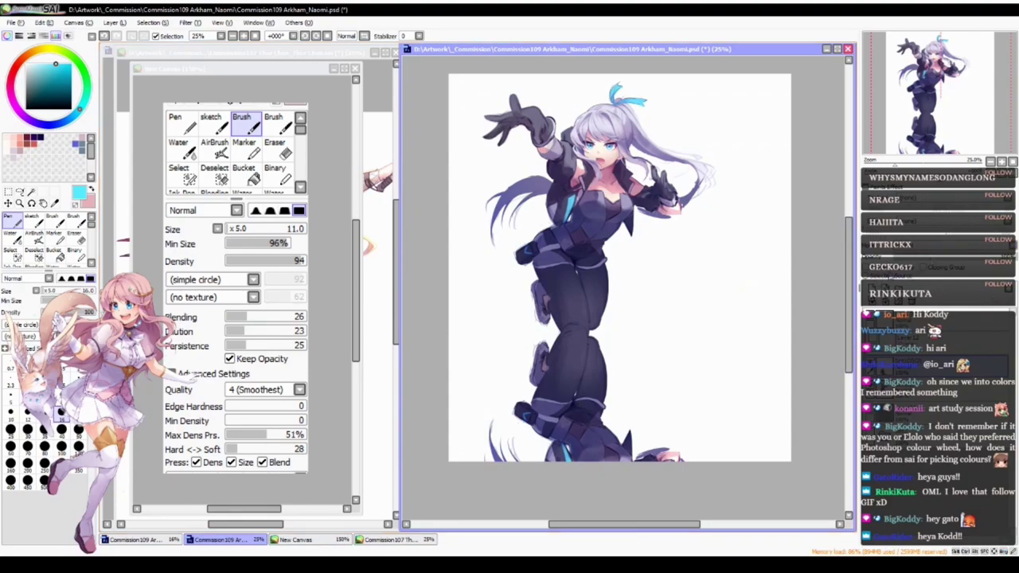
# - Fill the flipped copy with a flat muted color, choosing a grayish blue as the silhouette's tone
pyautogui.click(23, 80)
pyautogui.hotkey('ctrl', 'f')
pyautogui.click(34, 75)
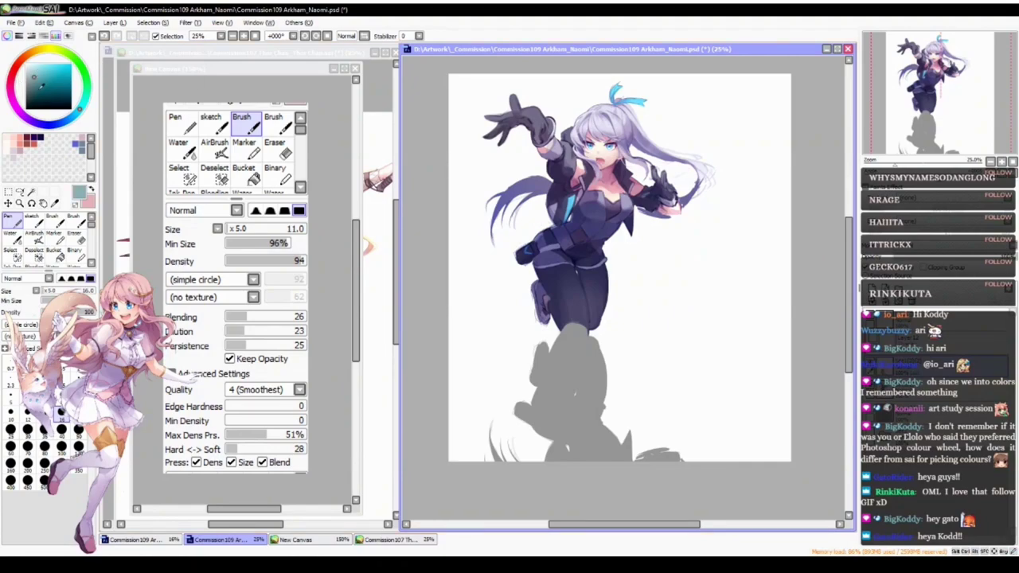
pyautogui.click(51, 125)
pyautogui.hotkey('ctrl', 'f')
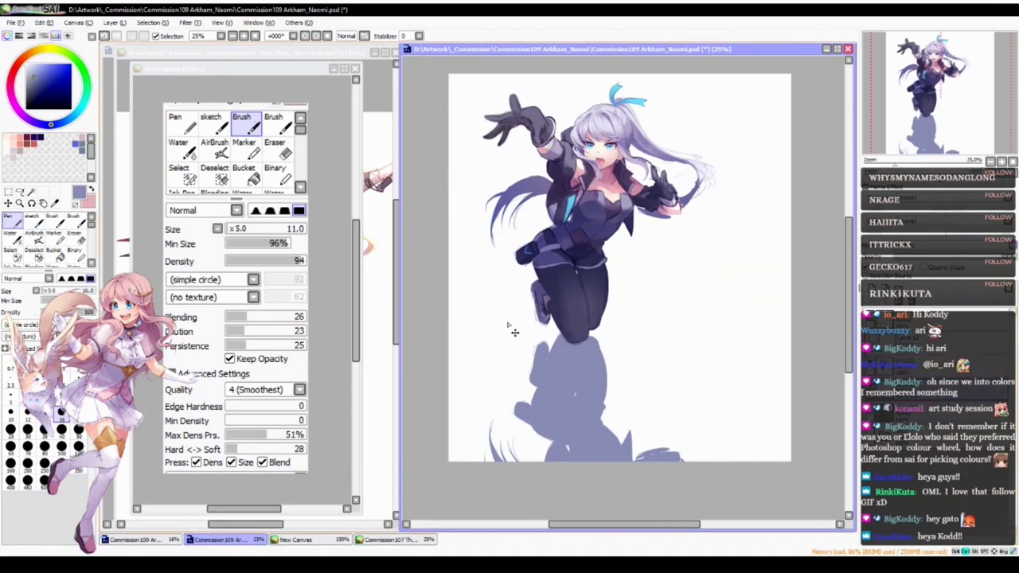
# - Lower the blue silhouette well below the knees, and try a horizontal ground line across the canvas
pyautogui.moveTo(584, 409)
pyautogui.mouseDown()
pyautogui.moveTo(580, 395)
pyautogui.moveTo(580, 407)
pyautogui.mouseUp()
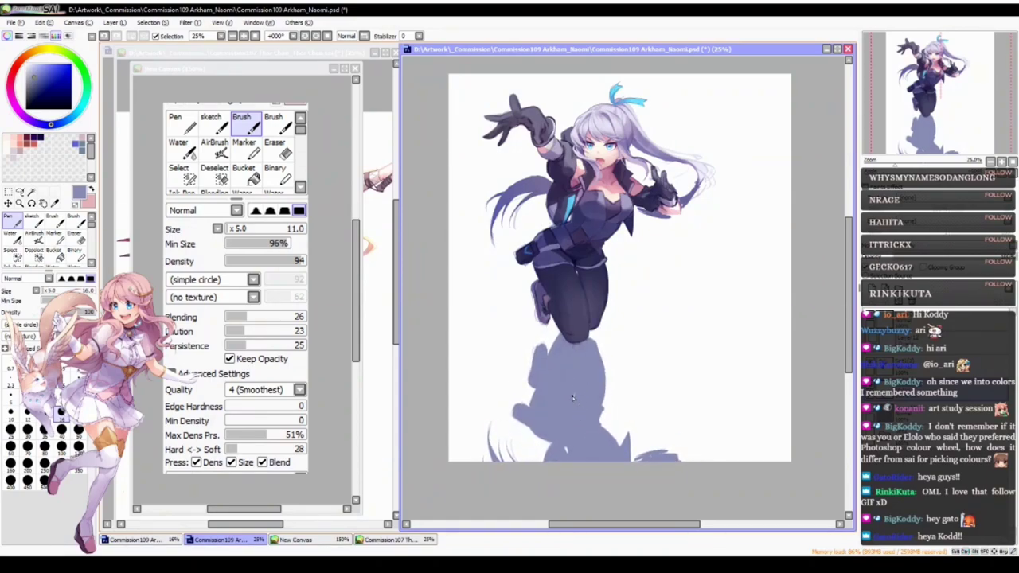
pyautogui.moveTo(583, 404); pyautogui.dragTo(581, 476)
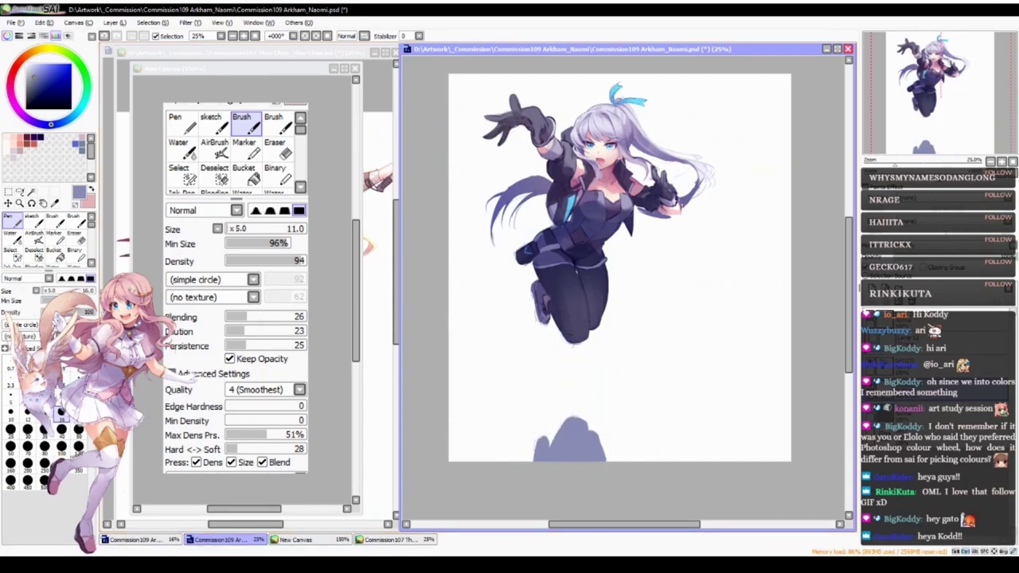
pyautogui.moveTo(448, 408); pyautogui.dragTo(791, 417)
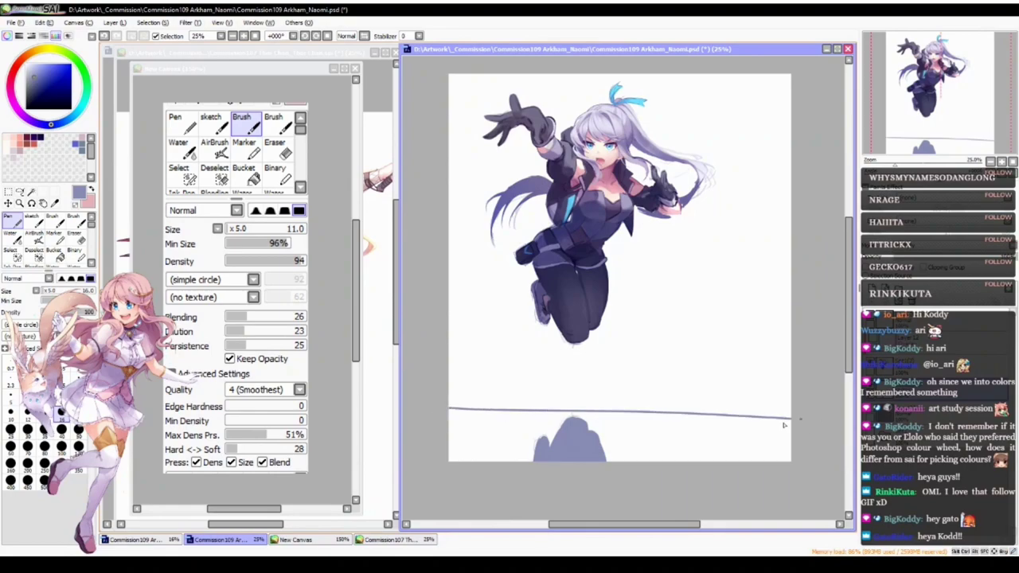
pyautogui.hotkey('ctrl', 'z')
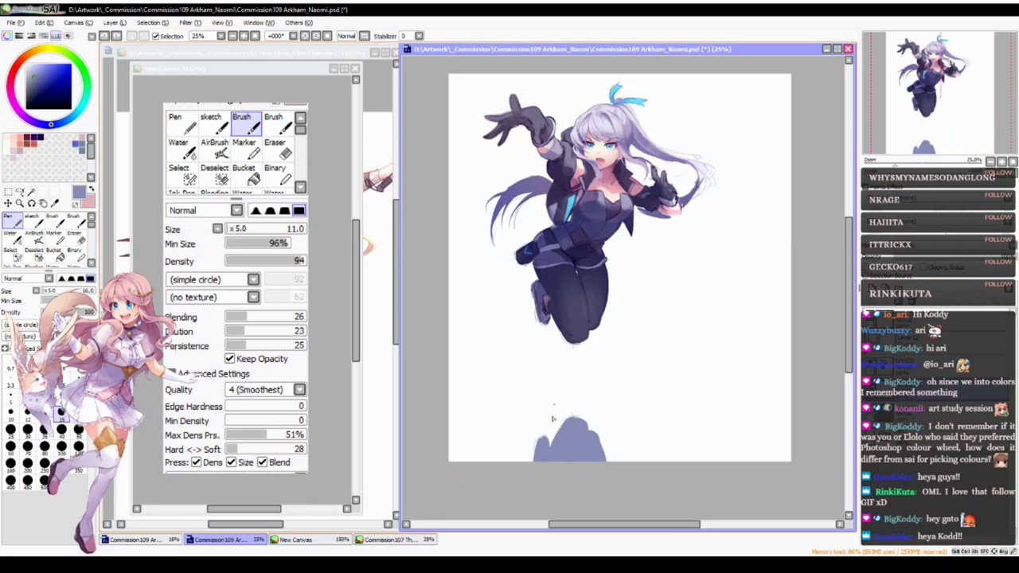
# - Soften the blue silhouette at the canvas's lower edge into a blurry shadow with the eraser and a large soft brush
pyautogui.press('e')
pyautogui.moveTo(560, 435)
pyautogui.mouseDown()
pyautogui.moveTo(533, 453)
pyautogui.moveTo(551, 451)
pyautogui.moveTo(529, 453)
pyautogui.moveTo(575, 409)
pyautogui.moveTo(558, 427)
pyautogui.moveTo(563, 442)
pyautogui.moveTo(554, 431)
pyautogui.moveTo(589, 428)
pyautogui.moveTo(606, 454)
pyautogui.moveTo(566, 435)
pyautogui.moveTo(564, 422)
pyautogui.moveTo(570, 429)
pyautogui.moveTo(539, 452)
pyautogui.moveTo(564, 422)
pyautogui.mouseUp()
pyautogui.press('b')
pyautogui.moveTo(593, 452); pyautogui.dragTo(550, 433)
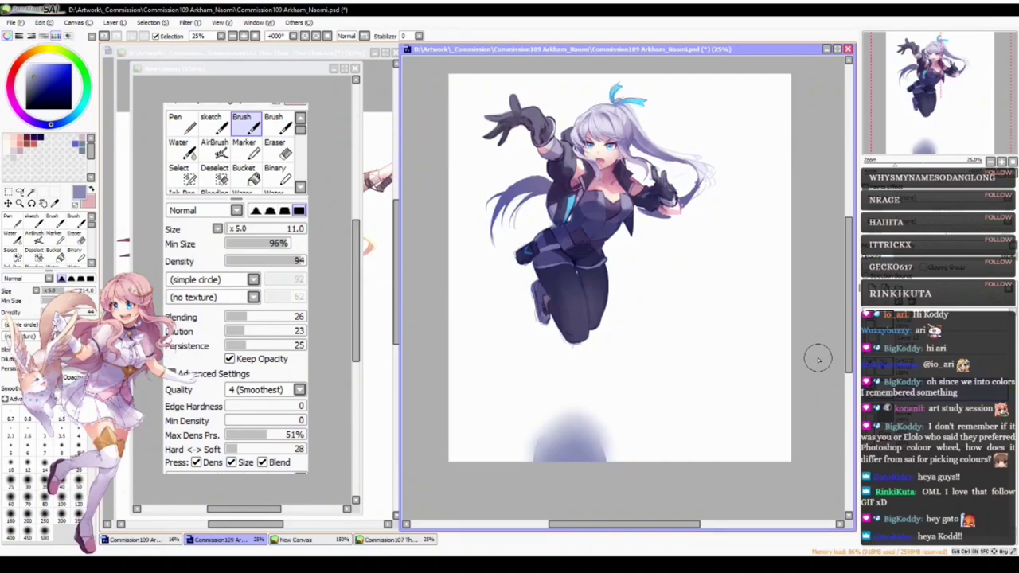
# - Undo the shadow softening and the blue reflection silhouette below the figure
pyautogui.hotkey('ctrl', 'z')
pyautogui.hotkey('ctrl', 'z')
pyautogui.hotkey('ctrl', 'z')
pyautogui.hotkey('ctrl', 'z')
pyautogui.hotkey('ctrl', 'z')
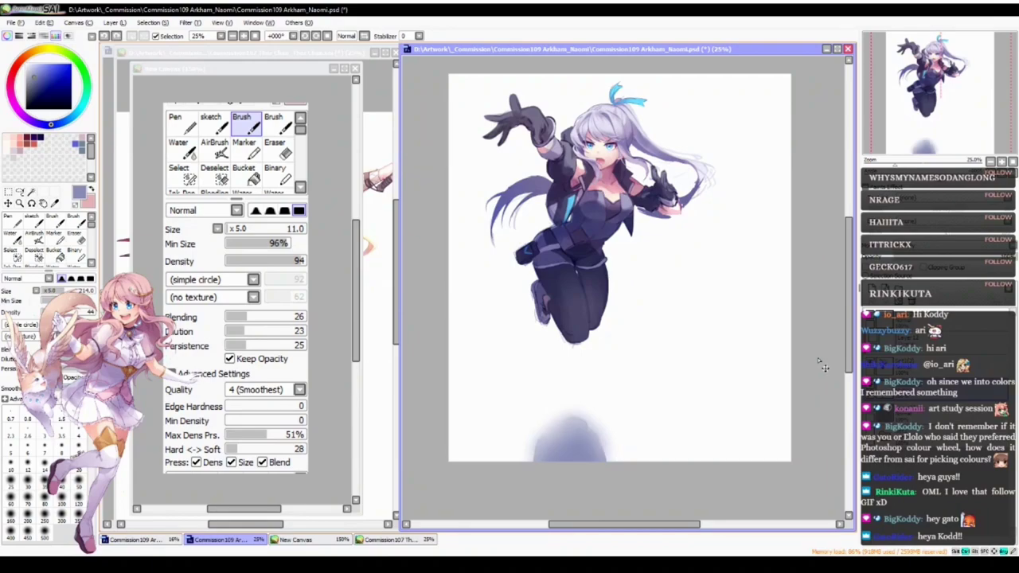
pyautogui.hotkey('ctrl', 'z')
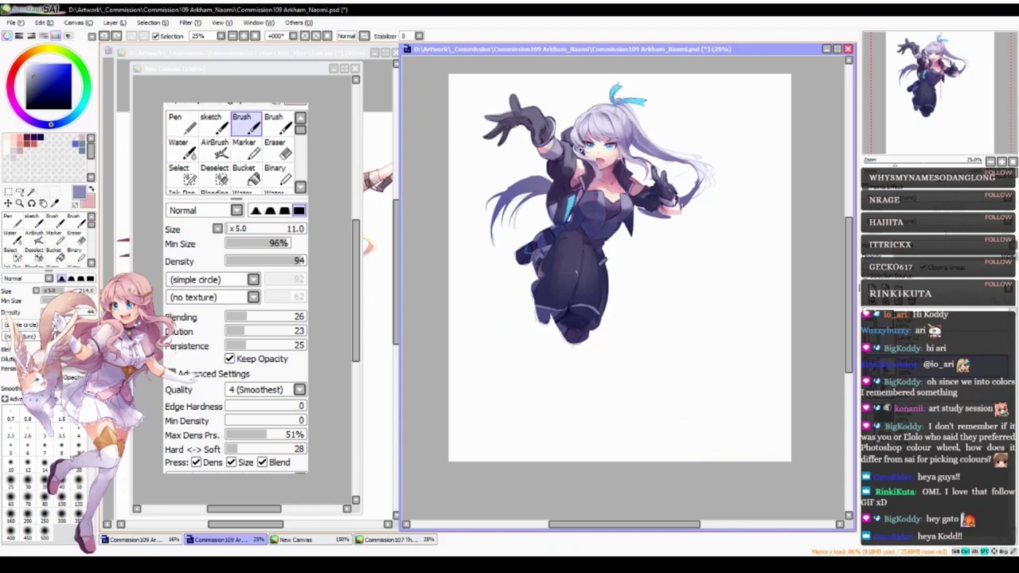
# - Examine the bangs, eyes, face and side hair strands up close for how skin tones carry into the hair
pyautogui.keyDown('ctrl'); pyautogui.click(575, 217); pyautogui.keyUp('ctrl')
pyautogui.keyDown('ctrl'); pyautogui.click(616, 140); pyautogui.keyUp('ctrl')
pyautogui.moveTo(616, 140); pyautogui.dragTo(548, 402)
pyautogui.keyDown('ctrl'); pyautogui.click(558, 374); pyautogui.keyUp('ctrl')
pyautogui.keyDown('ctrl'); pyautogui.click(575, 347); pyautogui.keyUp('ctrl')
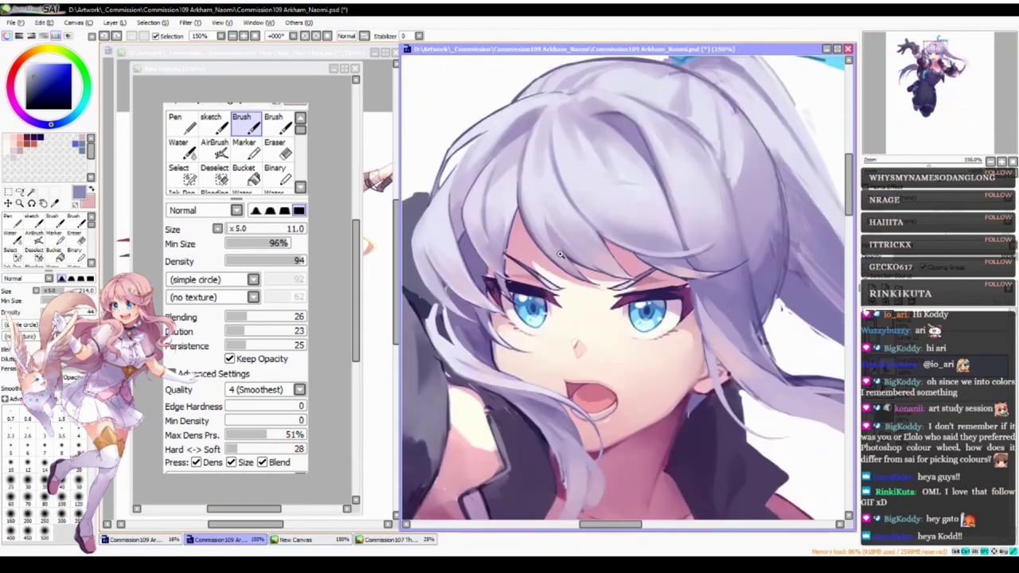
pyautogui.keyDown('ctrl'); pyautogui.click(579, 347); pyautogui.keyUp('ctrl')
pyautogui.keyDown('ctrl'); pyautogui.click(579, 347); pyautogui.keyUp('ctrl')
pyautogui.moveTo(562, 325); pyautogui.dragTo(567, 266)
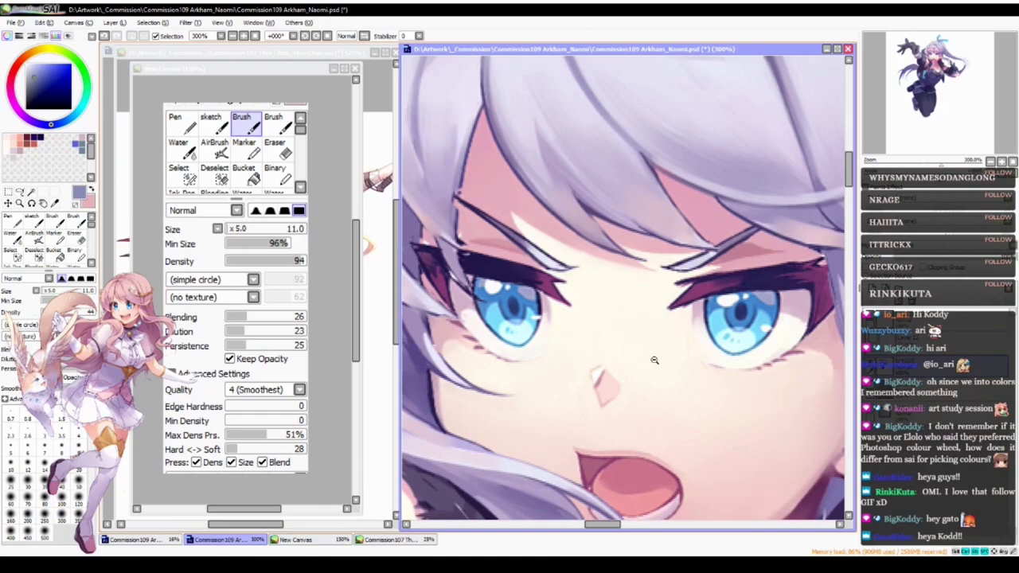
pyautogui.scroll(-2, 654, 359)
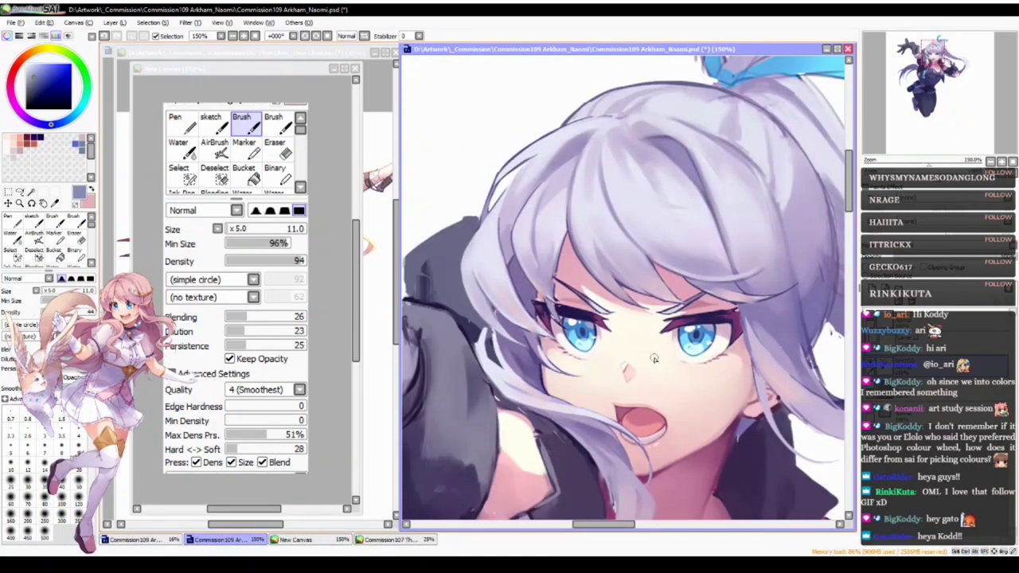
pyautogui.moveTo(528, 388); pyautogui.dragTo(531, 354)
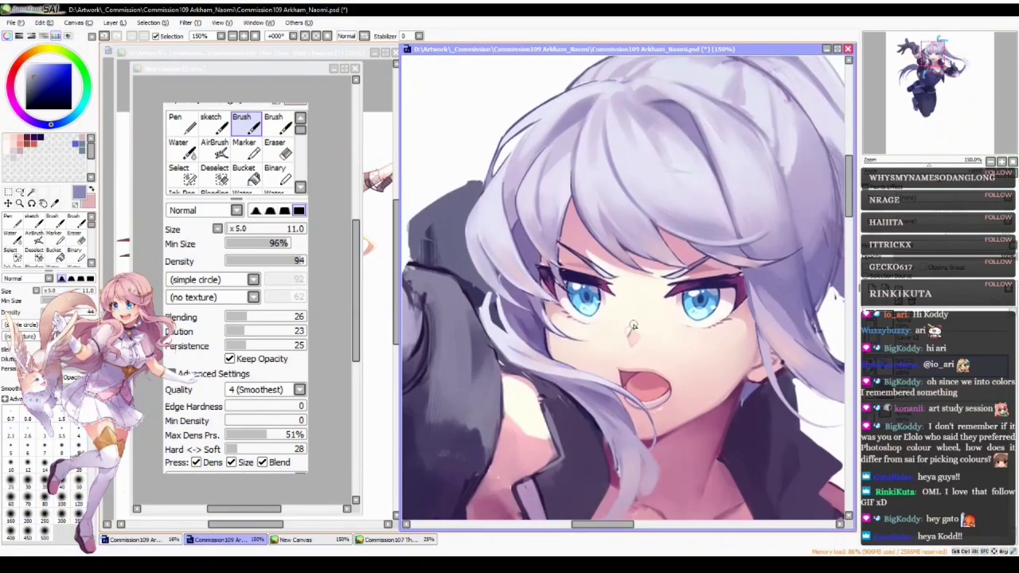
pyautogui.moveTo(634, 423); pyautogui.dragTo(624, 420)
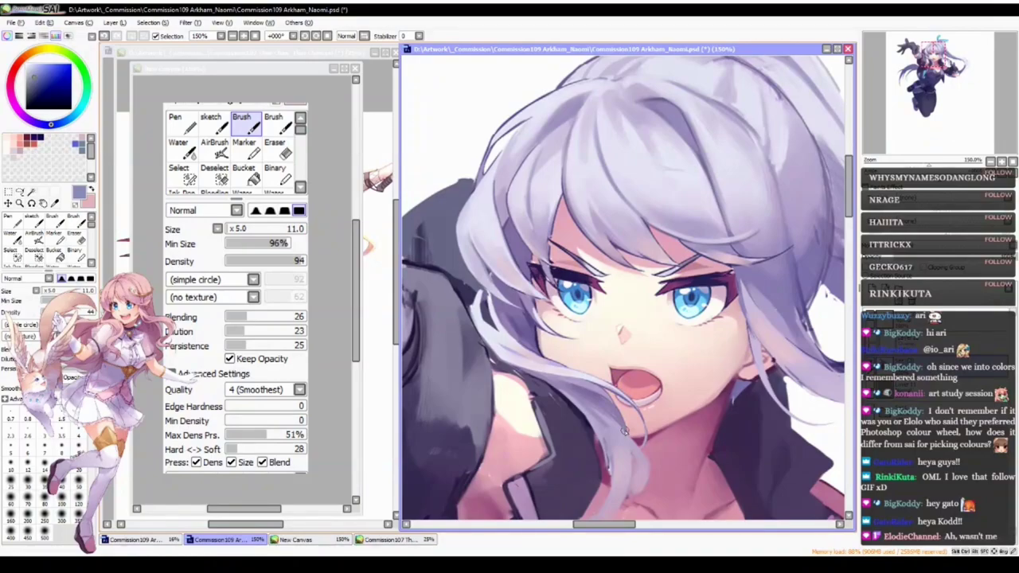
pyautogui.hotkey('alt', 'Tab')
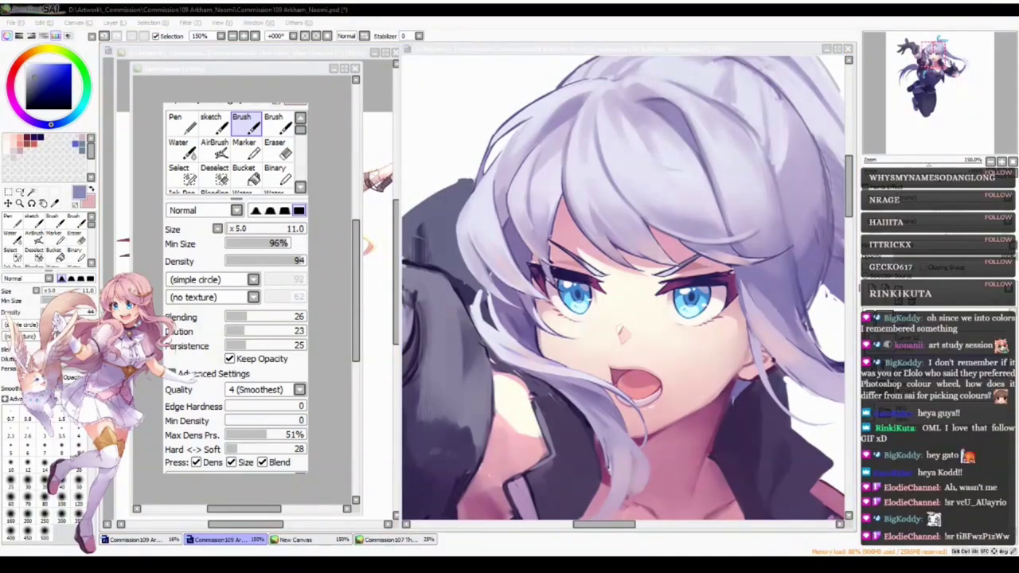